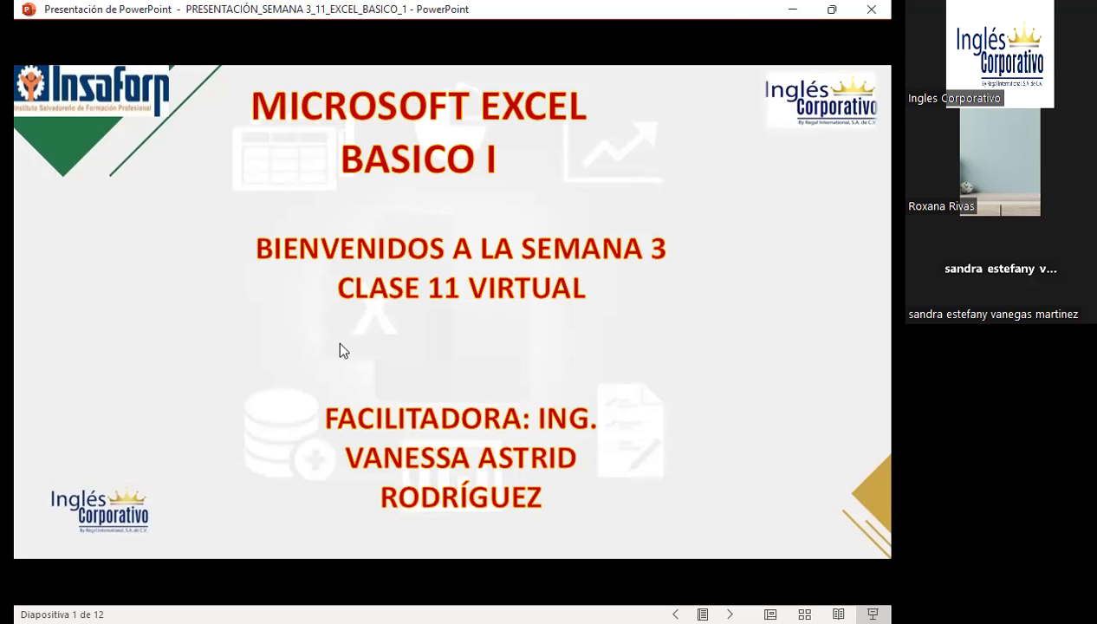
Advance the slideshow from the title slide to slide 2, 'SESIÓN: 11'
{"action": "key", "text": "alt+space"}
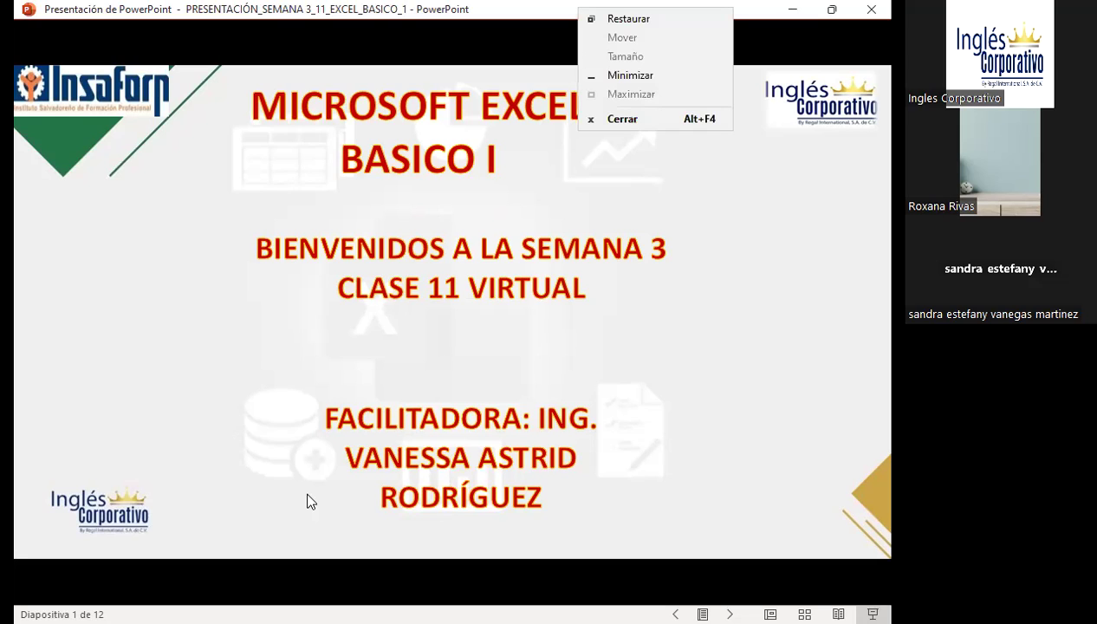
{"action": "left_click", "coordinate": [208, 545]}
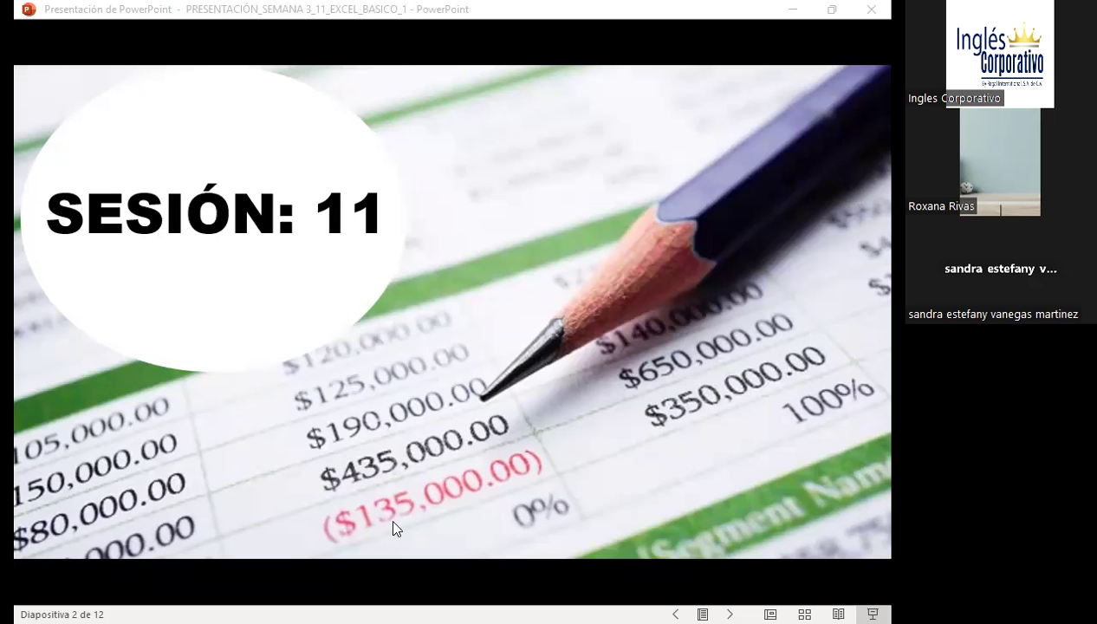
Go back to slide 1, the 'MICROSOFT EXCEL BASICO I' welcome slide
{"action": "key", "text": "Left"}
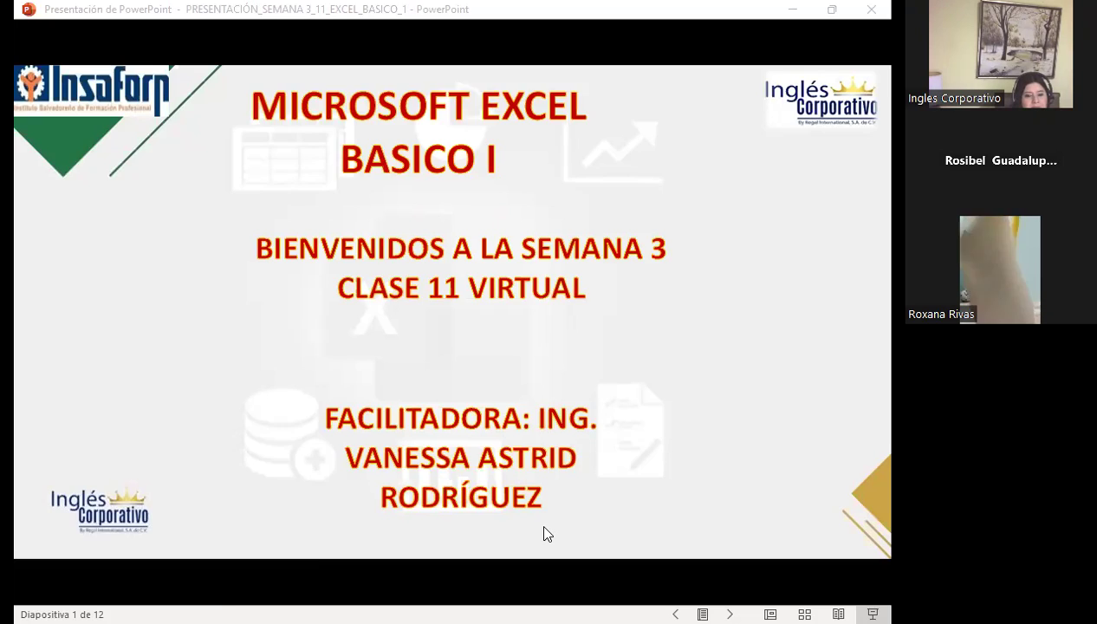
{"action": "key", "text": "alt+Tab"}
Scroll through the Series de relleno table on the 3.6 Objetivo de la lección page
{"action": "scroll", "coordinate": [551, 436], "scroll_direction": "up", "scroll_amount": 2}
{"action": "scroll", "coordinate": [549, 430], "scroll_direction": "down", "scroll_amount": 2}
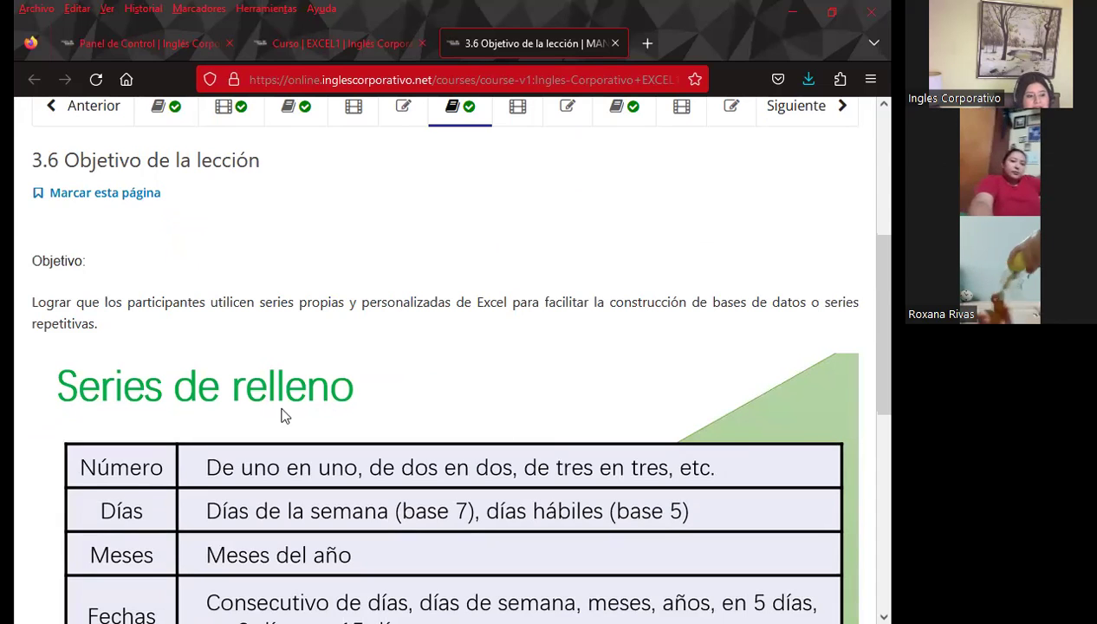
{"action": "scroll", "coordinate": [343, 398], "scroll_direction": "down", "scroll_amount": 1}
{"action": "scroll", "coordinate": [343, 397], "scroll_direction": "down", "scroll_amount": 3}
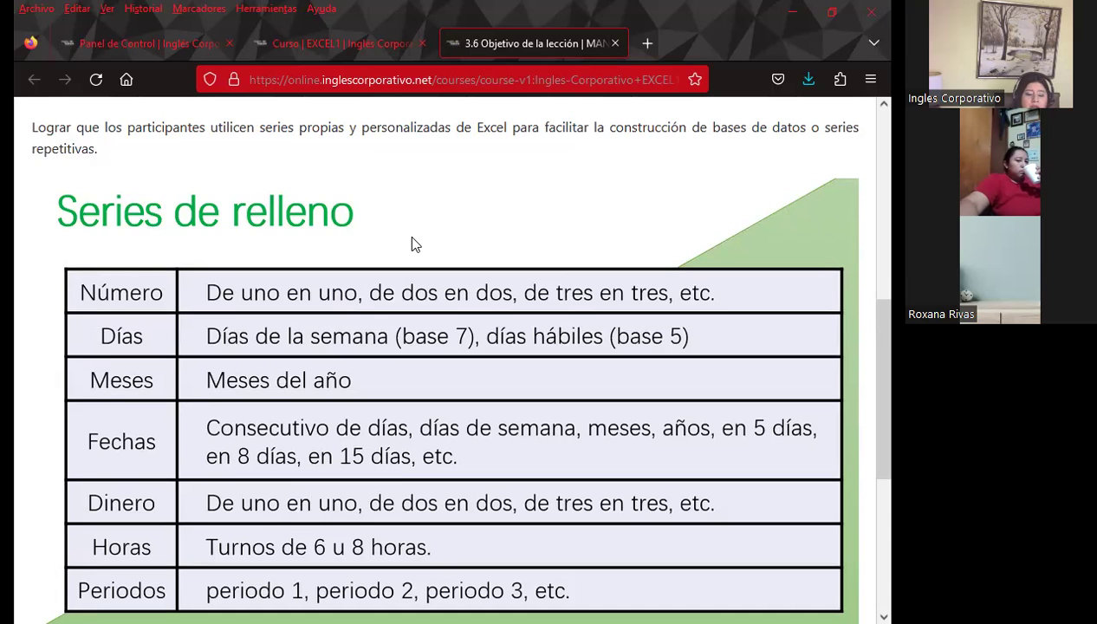
{"action": "scroll", "coordinate": [468, 335], "scroll_direction": "down", "scroll_amount": 2}
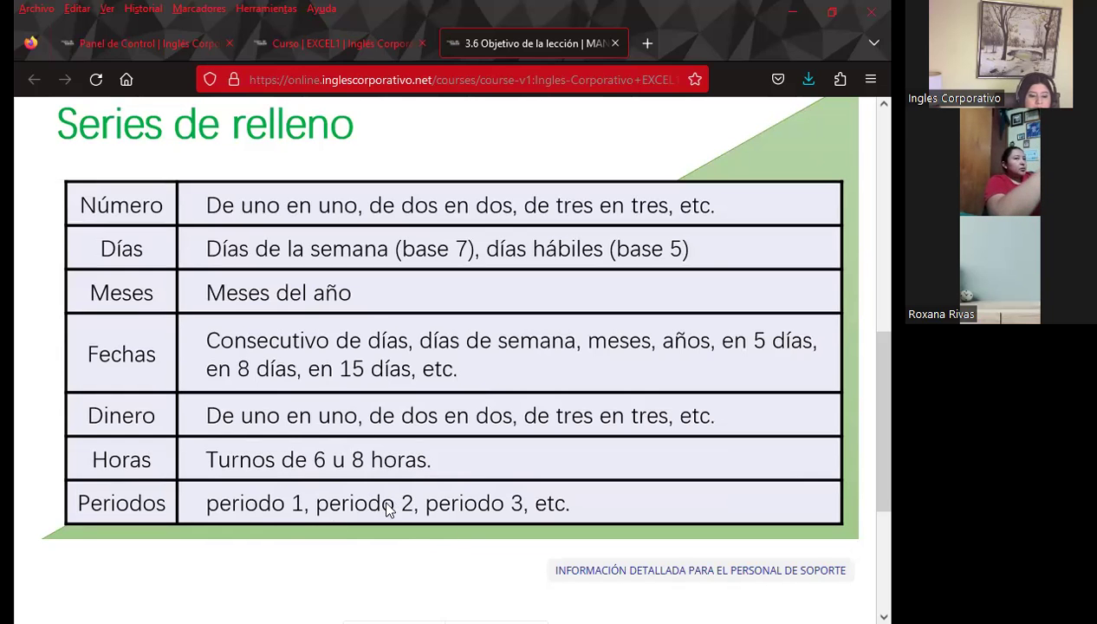
{"action": "scroll", "coordinate": [490, 447], "scroll_direction": "up", "scroll_amount": 8}
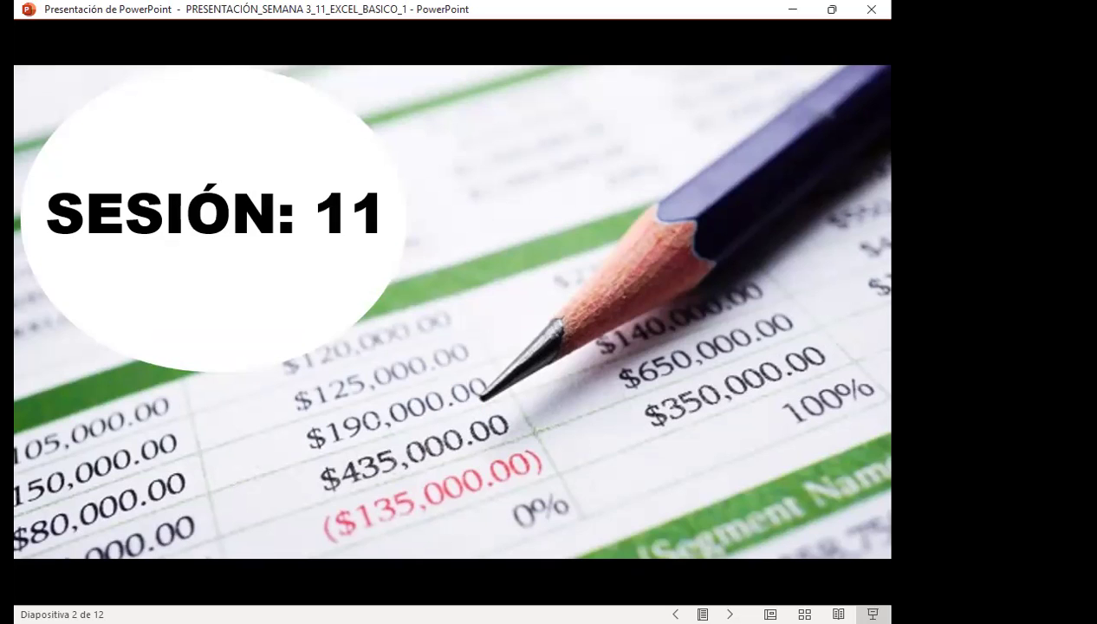
Advance past the AGENDA slide to slide 4, the session's general objectives
{"action": "key", "text": "Right"}
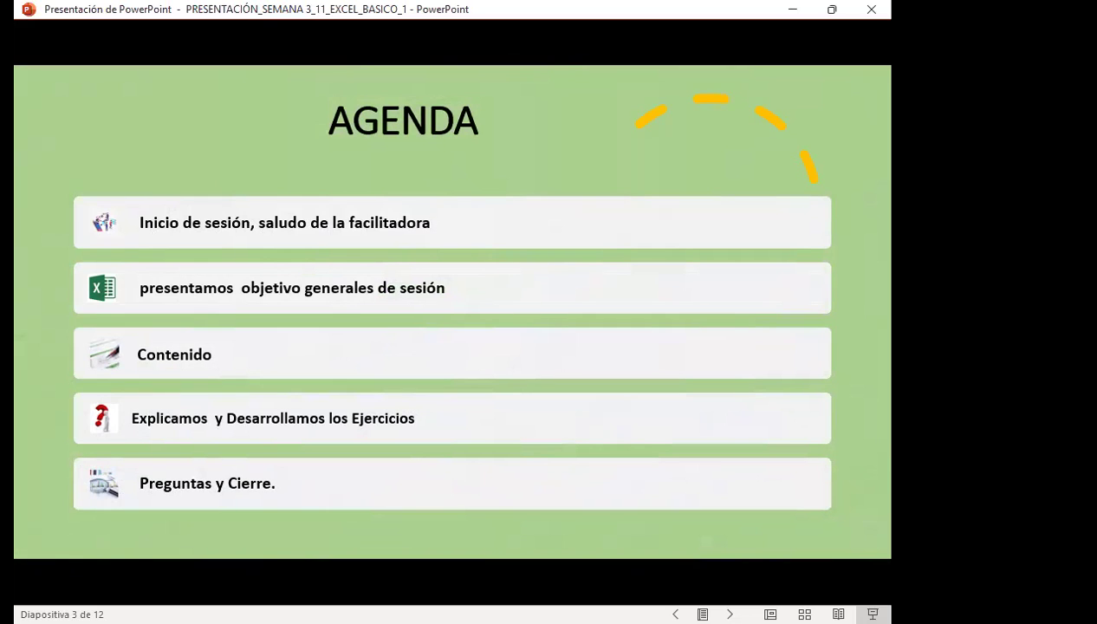
{"action": "key", "text": "Right"}
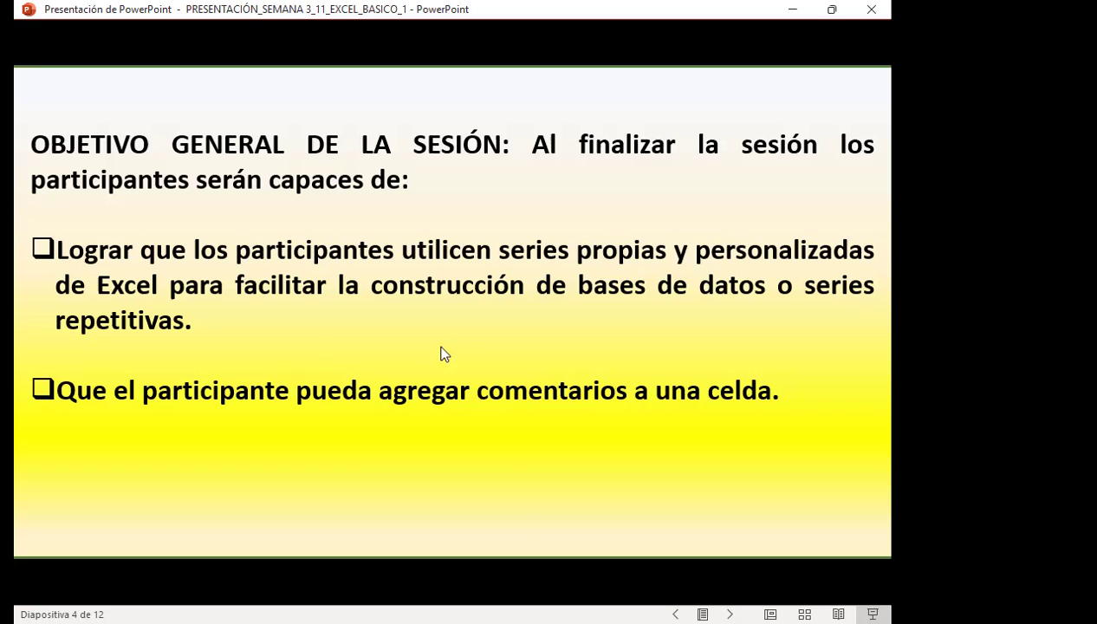
Advance to slide 5, 'Navegar en las hojas de cálculo', on creating series
{"action": "scroll", "coordinate": [621, 466], "scroll_direction": "down", "scroll_amount": 1}
{"action": "scroll", "coordinate": [621, 466], "scroll_direction": "up", "scroll_amount": 1}
{"action": "key", "text": "Right"}
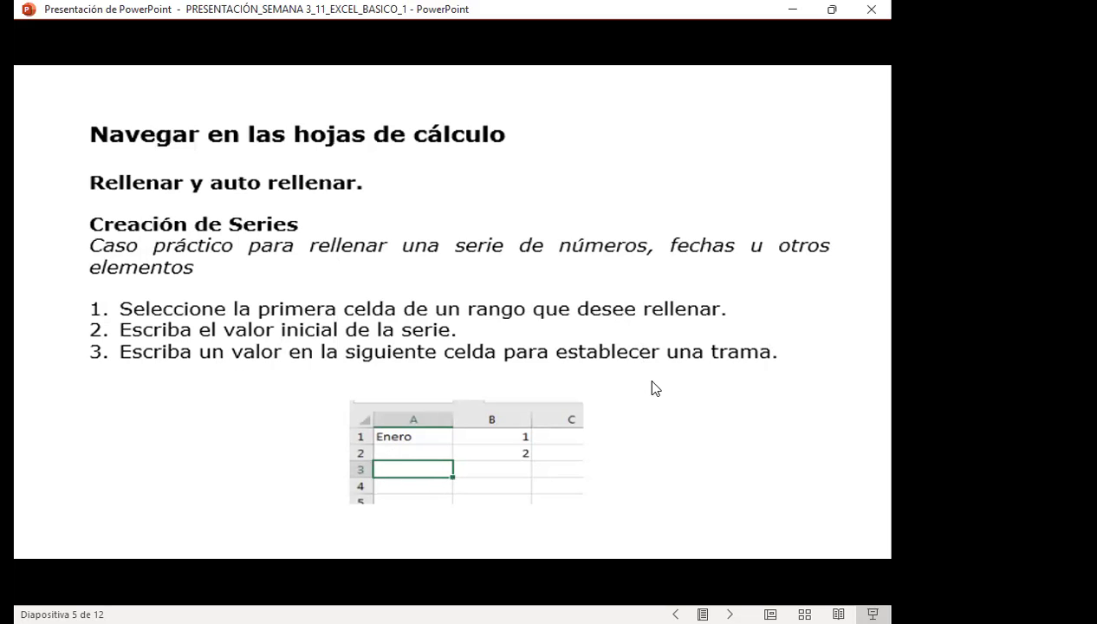
Step through slides 6 and 7 on series types and the fill handle, then switch to Excel
{"action": "left_click", "coordinate": [785, 347]}
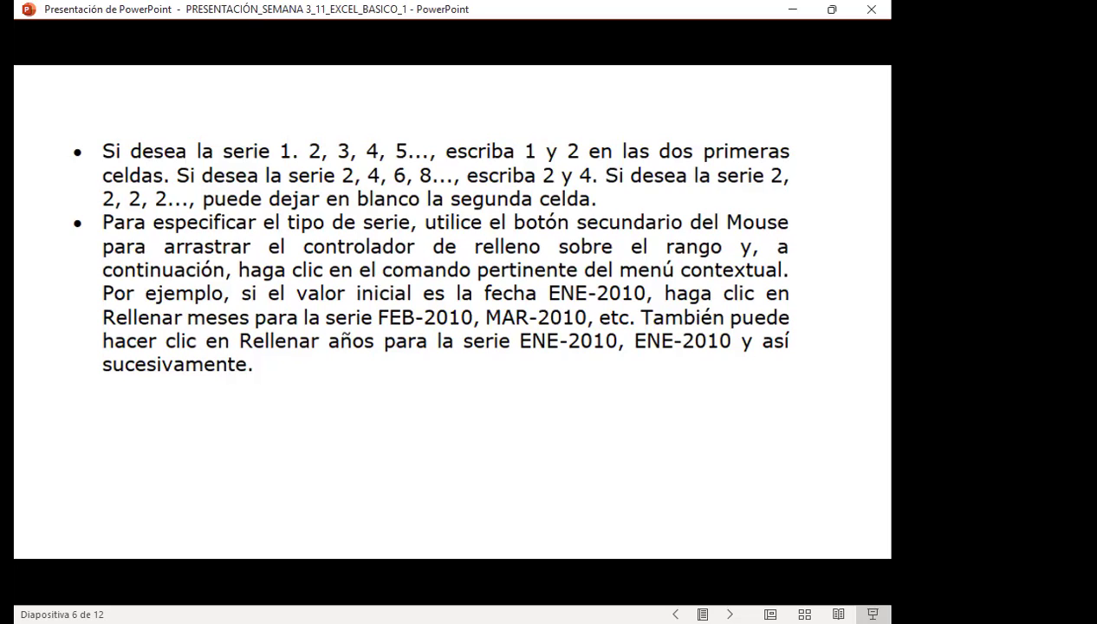
{"action": "left_click", "coordinate": [625, 437]}
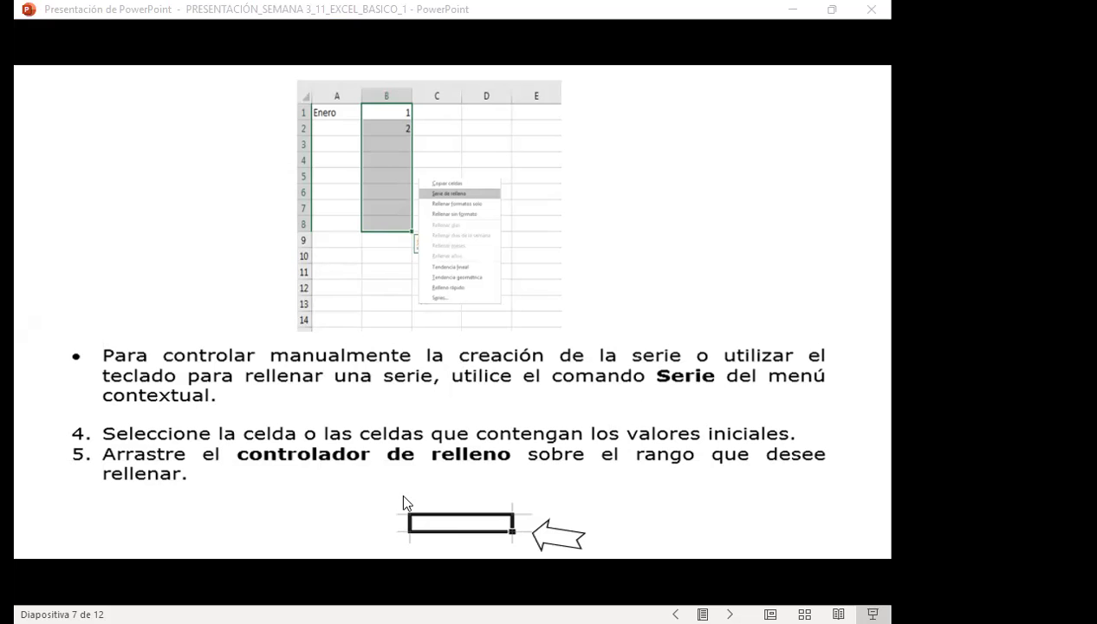
{"action": "key", "text": "alt+Tab"}
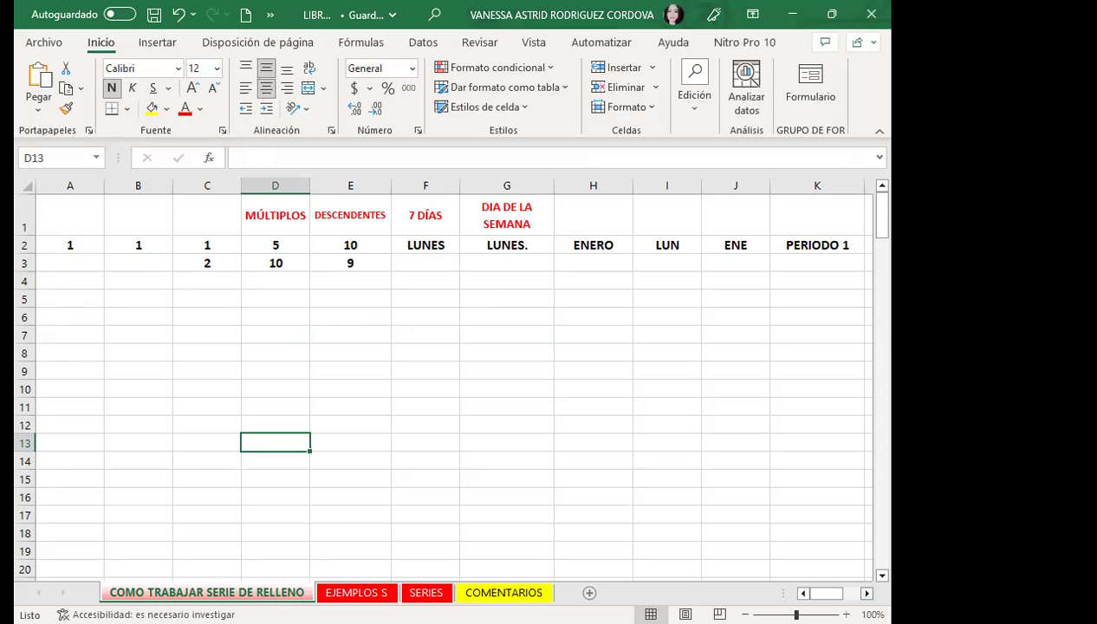
{"action": "left_click", "coordinate": [866, 593]}
{"action": "left_click", "coordinate": [867, 593]}
{"action": "left_click", "coordinate": [867, 593]}
{"action": "left_click", "coordinate": [867, 593]}
{"action": "left_click", "coordinate": [866, 593]}
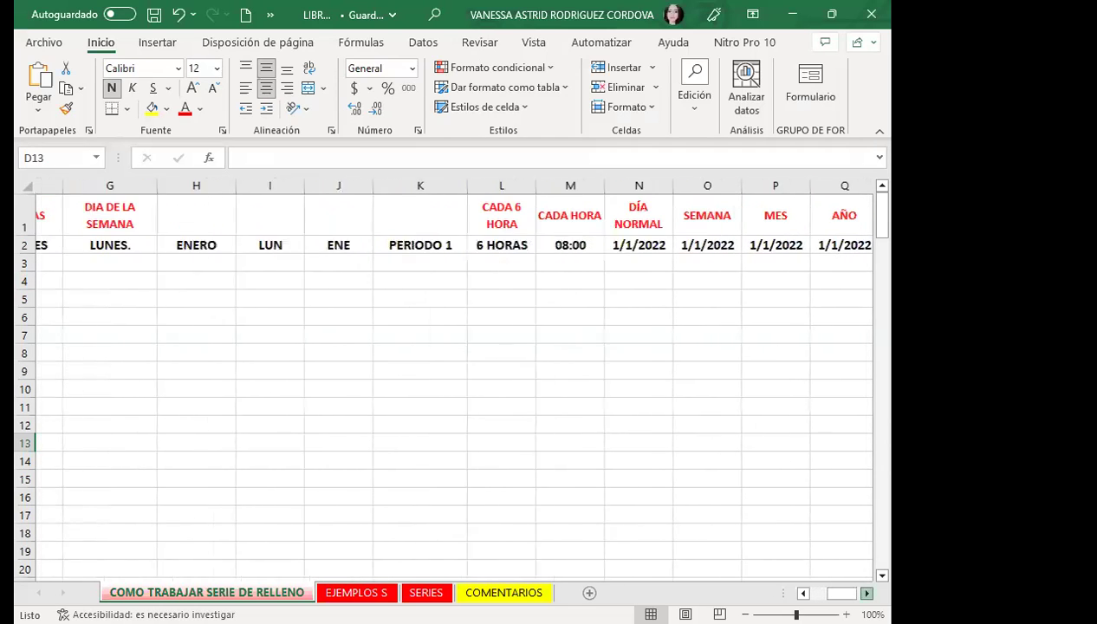
{"action": "left_click", "coordinate": [866, 593]}
{"action": "left_click", "coordinate": [867, 593]}
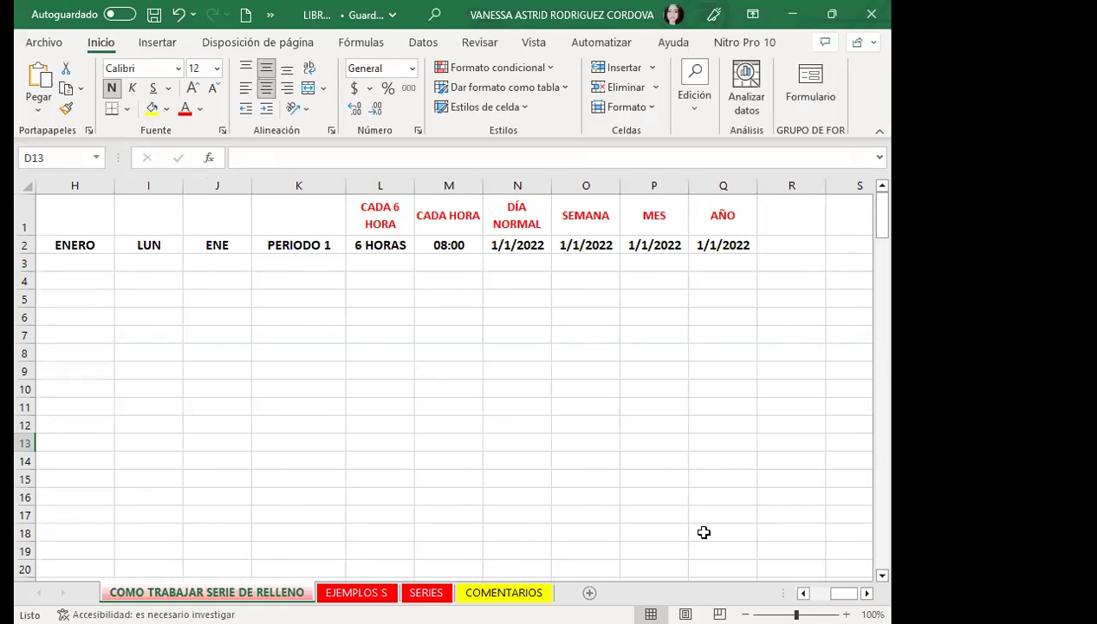
{"action": "scroll", "coordinate": [703, 532], "scroll_direction": "left", "scroll_amount": 5}
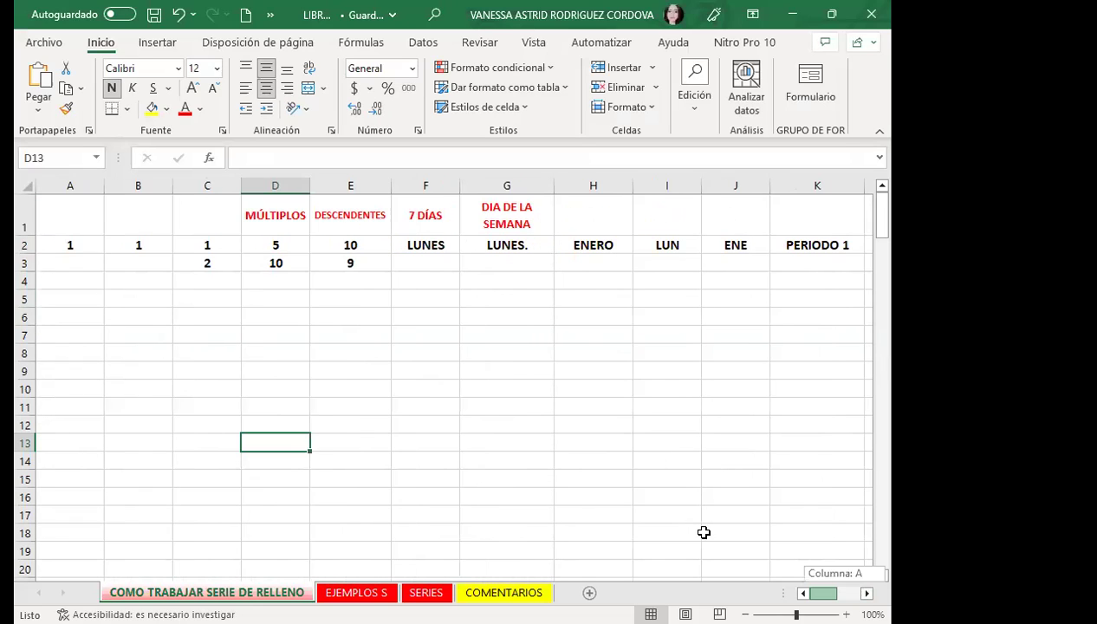
{"action": "left_click", "coordinate": [394, 412]}
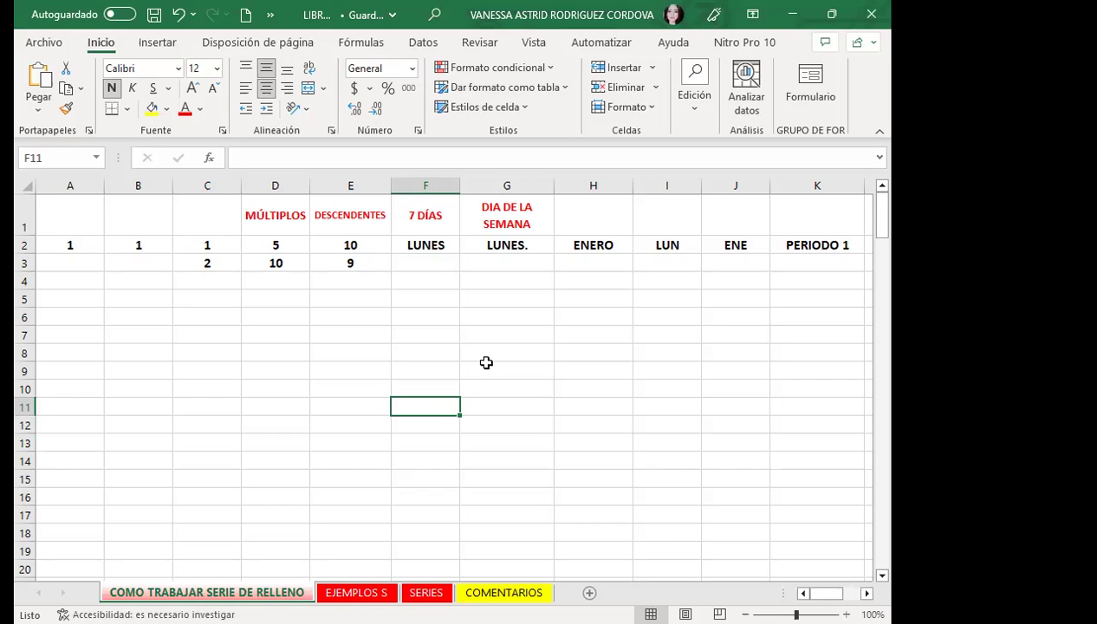
{"action": "left_click", "coordinate": [94, 240]}
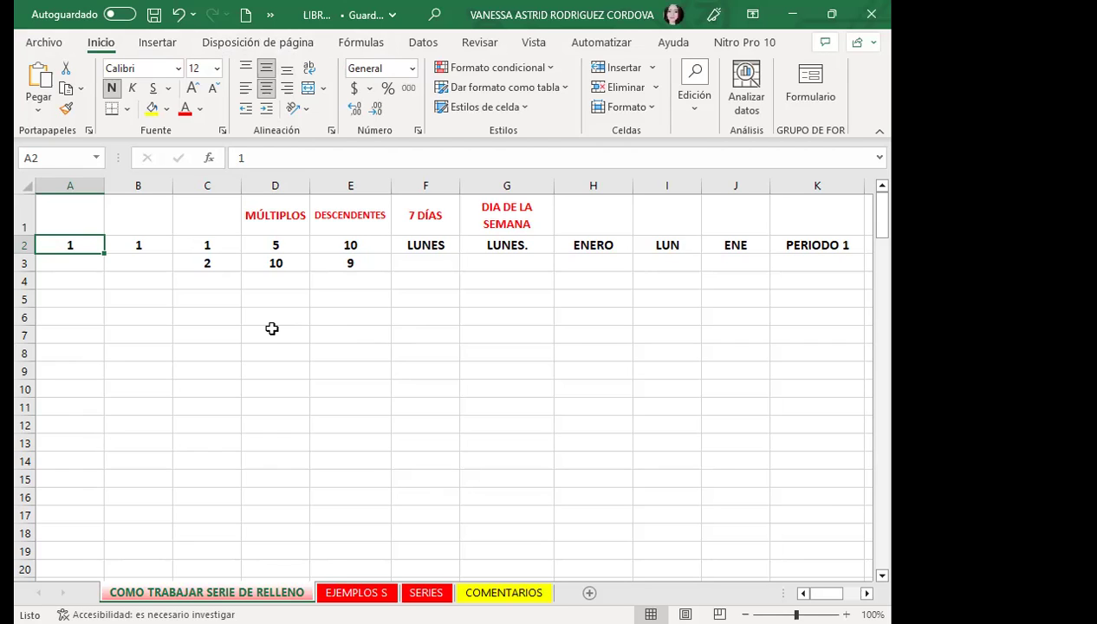
Show the Disposición de página ribbon commands, then the Insertar ribbon commands
{"action": "left_click", "coordinate": [231, 43]}
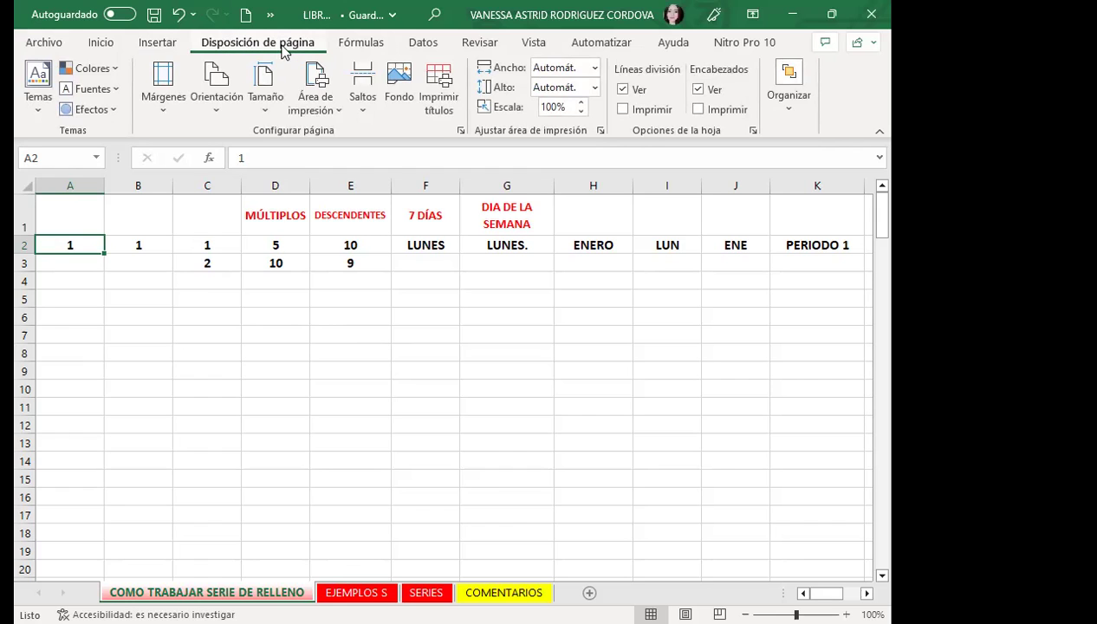
{"action": "left_click", "coordinate": [144, 45]}
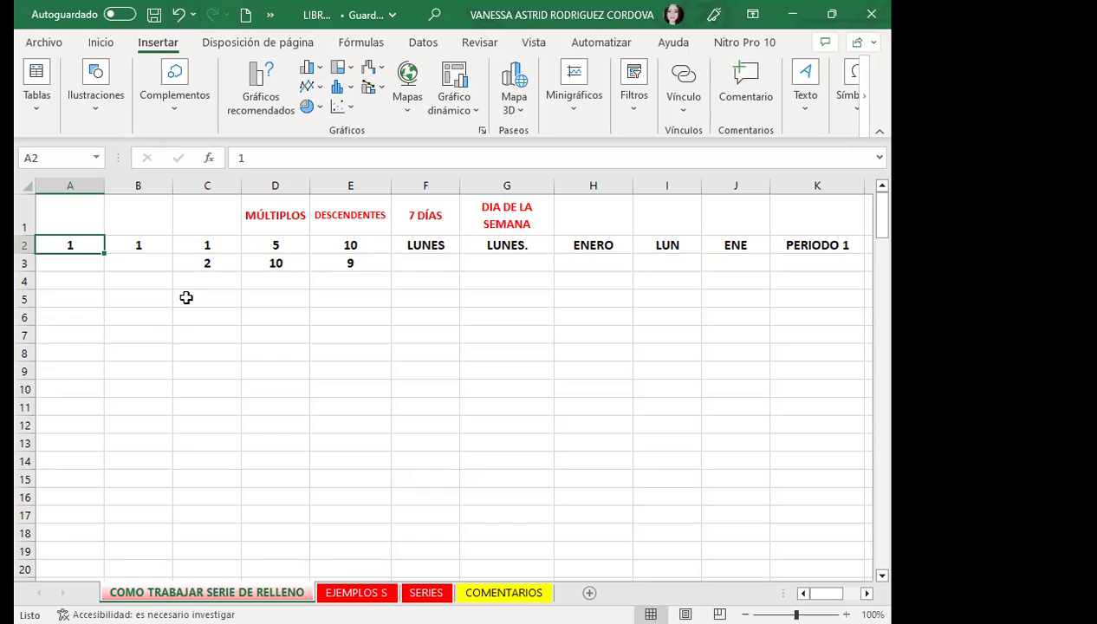
Copy A2's 1 down to A20, clear it, retry entering 1 everywhere, then undo
{"action": "left_click_drag", "start_coordinate": [105, 252], "coordinate": [100, 286]}
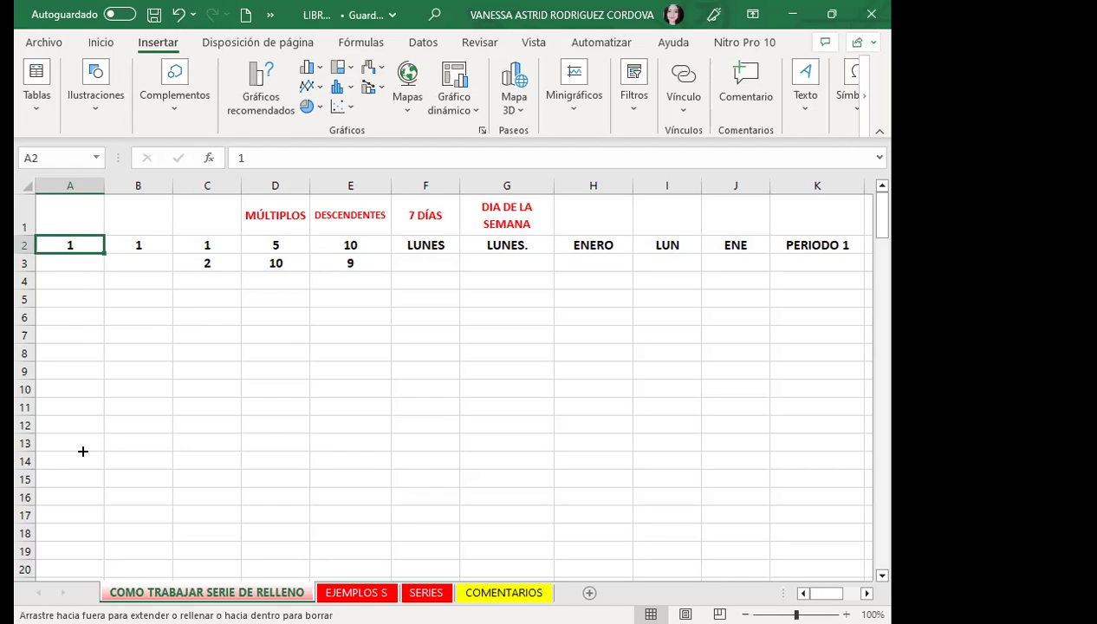
{"action": "mouse_move", "coordinate": [100, 286]}
{"action": "left_mouse_down"}
{"action": "mouse_move", "coordinate": [94, 243]}
{"action": "mouse_move", "coordinate": [70, 531]}
{"action": "left_mouse_up"}
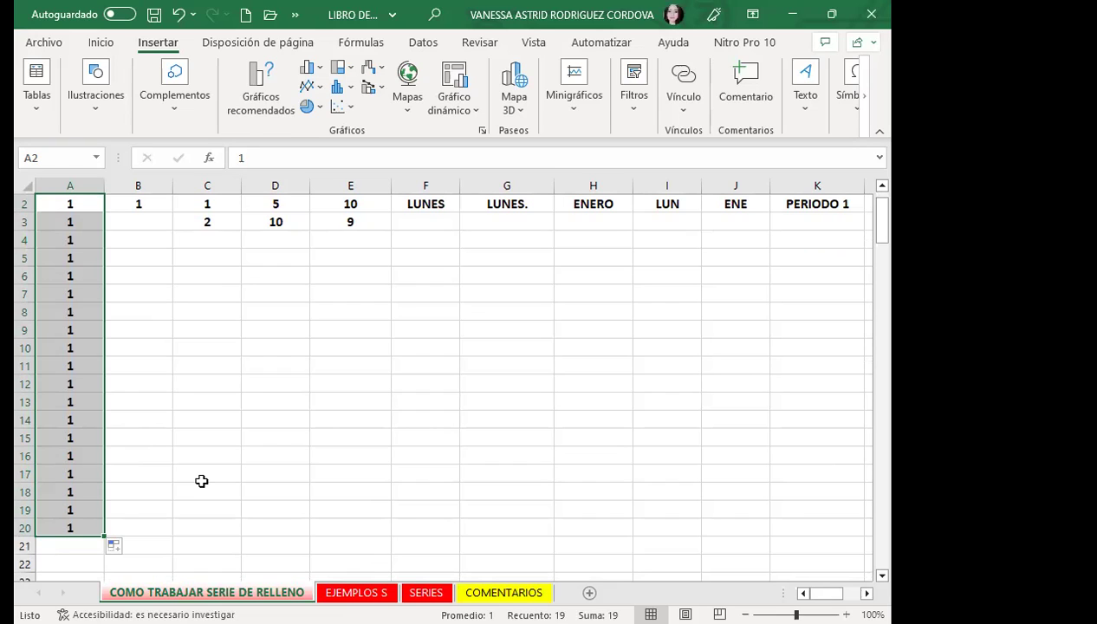
{"action": "key", "text": "Delete"}
{"action": "type", "text": "1"}
{"action": "key", "text": "ctrl+Return"}
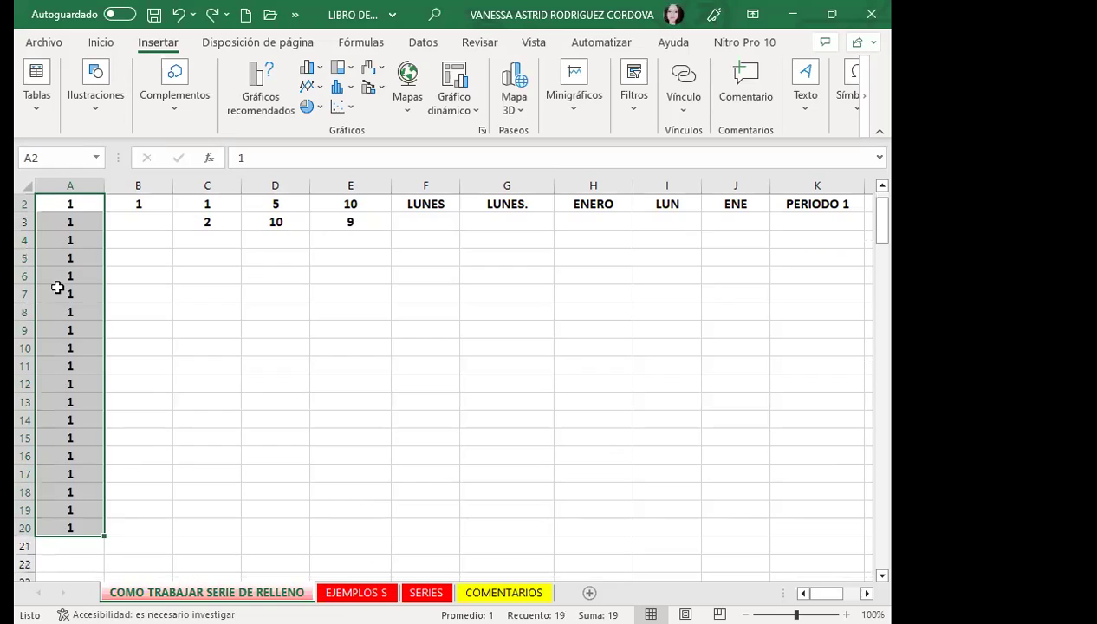
{"action": "key", "text": "ctrl+z"}
Practise selecting A2 and the range below it, undoing a trial fill to row 12
{"action": "left_click", "coordinate": [88, 243]}
{"action": "left_click_drag", "start_coordinate": [86, 205], "coordinate": [65, 527]}
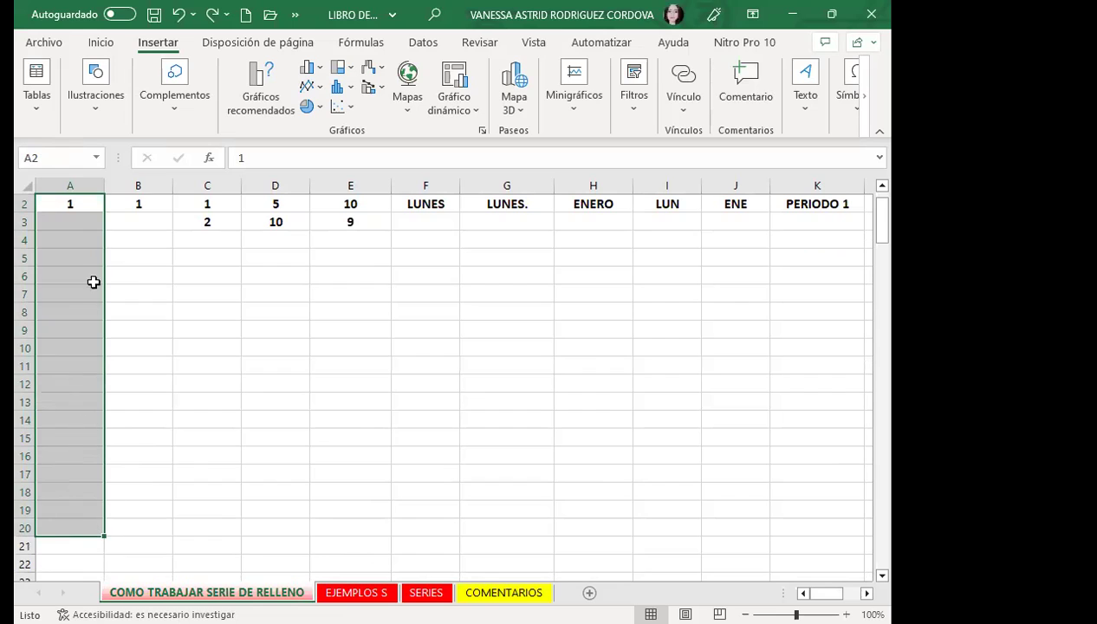
{"action": "left_click", "coordinate": [84, 196]}
{"action": "left_click_drag", "start_coordinate": [104, 210], "coordinate": [98, 409]}
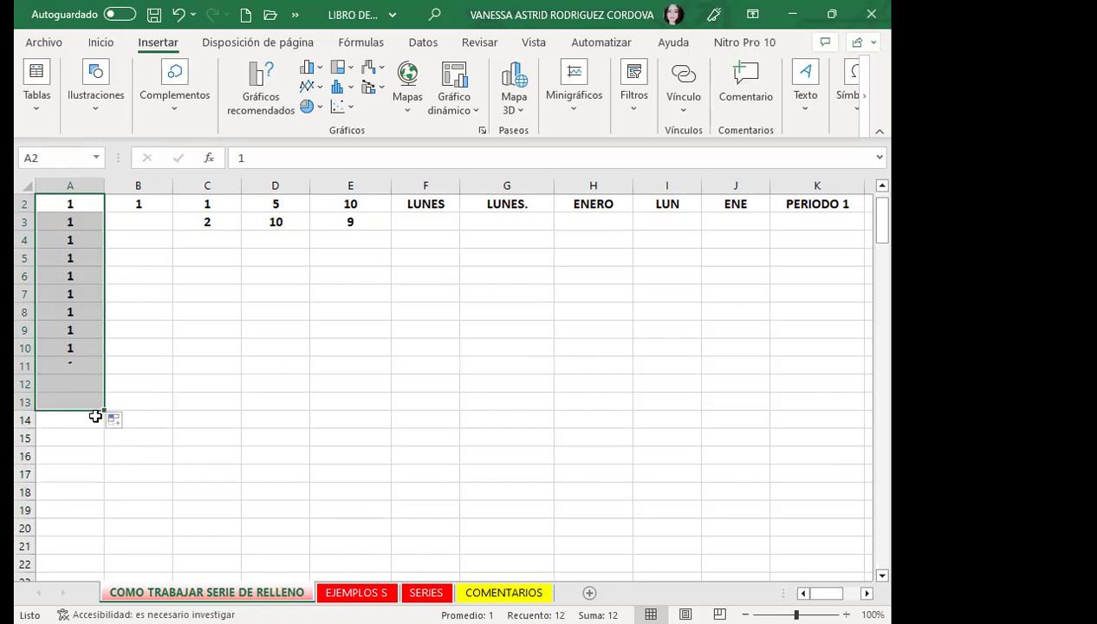
{"action": "key", "text": "ctrl+z"}
{"action": "left_click", "coordinate": [87, 348]}
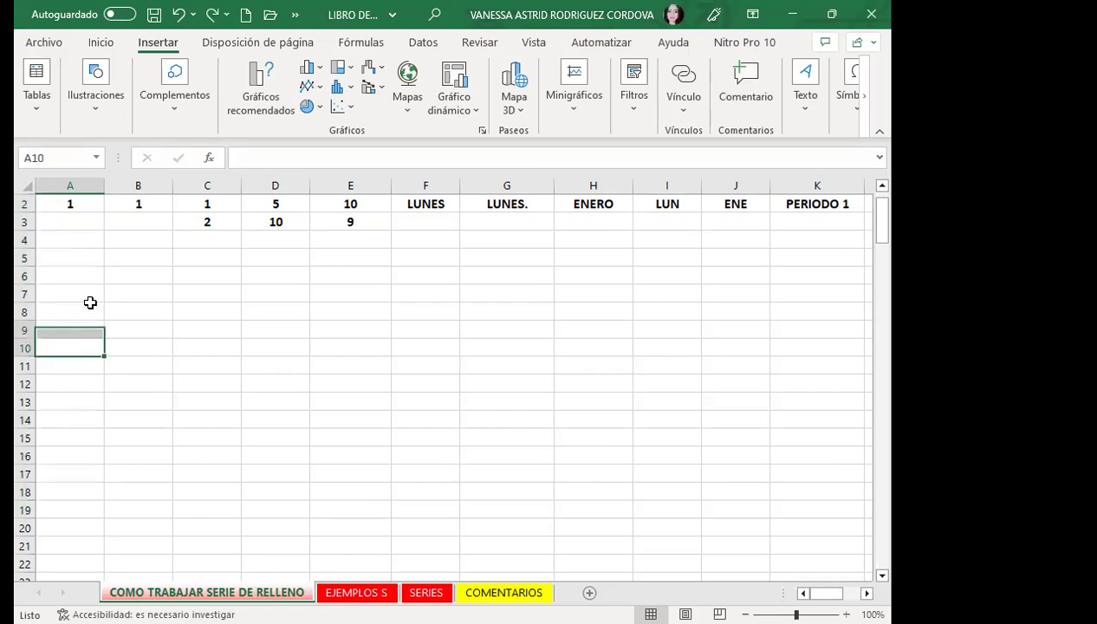
{"action": "left_click", "coordinate": [74, 208]}
{"action": "left_click_drag", "start_coordinate": [75, 208], "coordinate": [56, 512]}
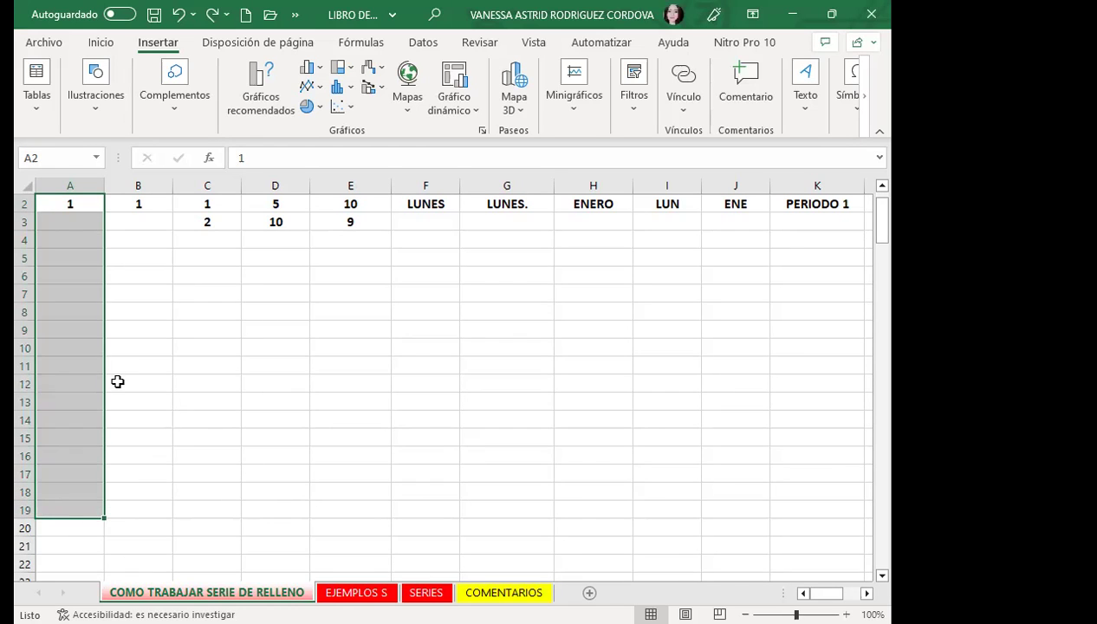
{"action": "left_click", "coordinate": [85, 342]}
{"action": "left_click", "coordinate": [84, 207]}
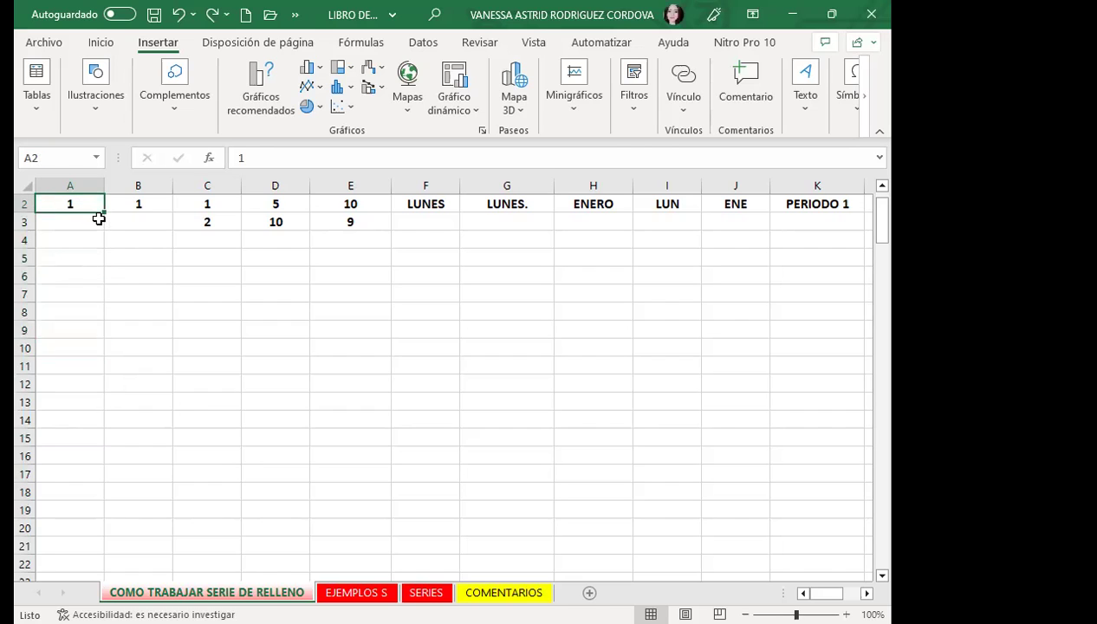
Fill A2 down to A20 and convert it to the 1–19 series via Serie de relleno
{"action": "left_click_drag", "start_coordinate": [106, 214], "coordinate": [91, 507]}
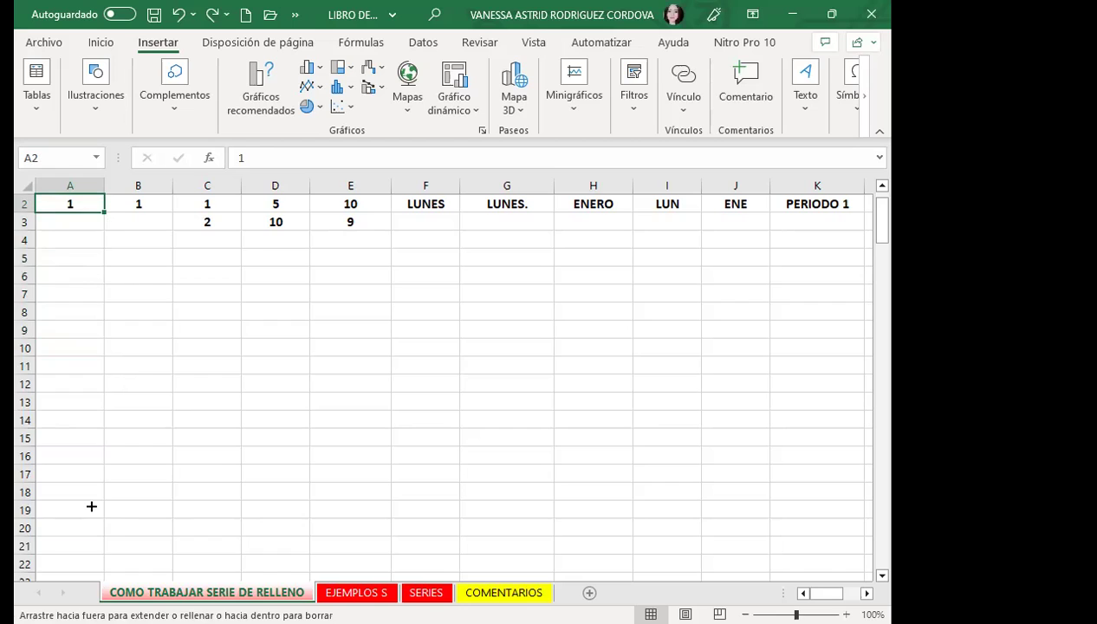
{"action": "left_click_drag", "start_coordinate": [91, 506], "coordinate": [91, 529]}
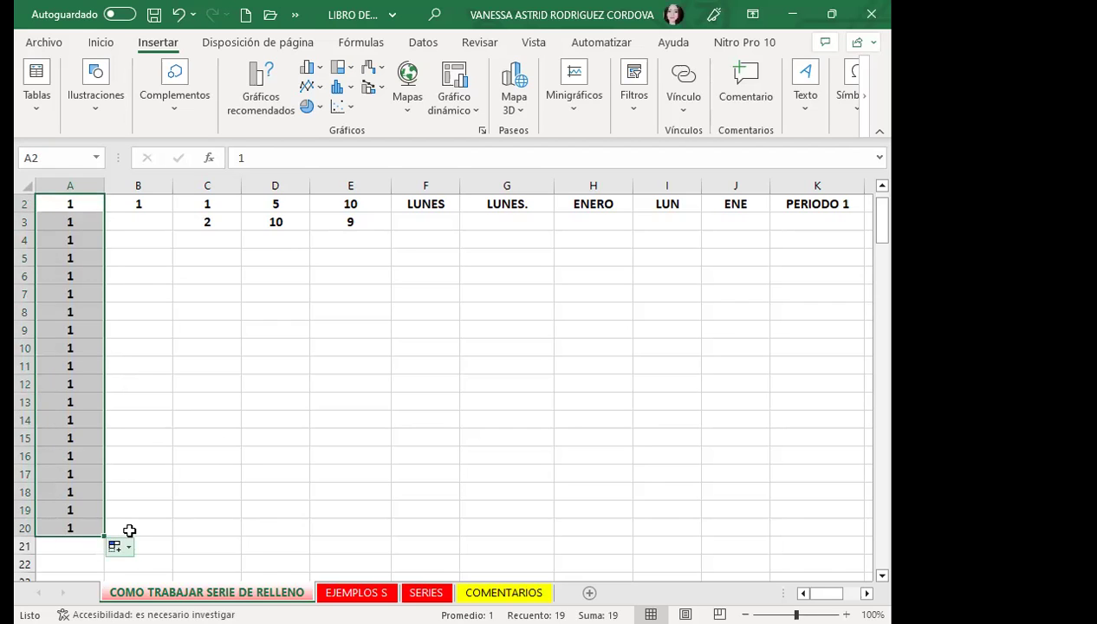
{"action": "left_click", "coordinate": [130, 530]}
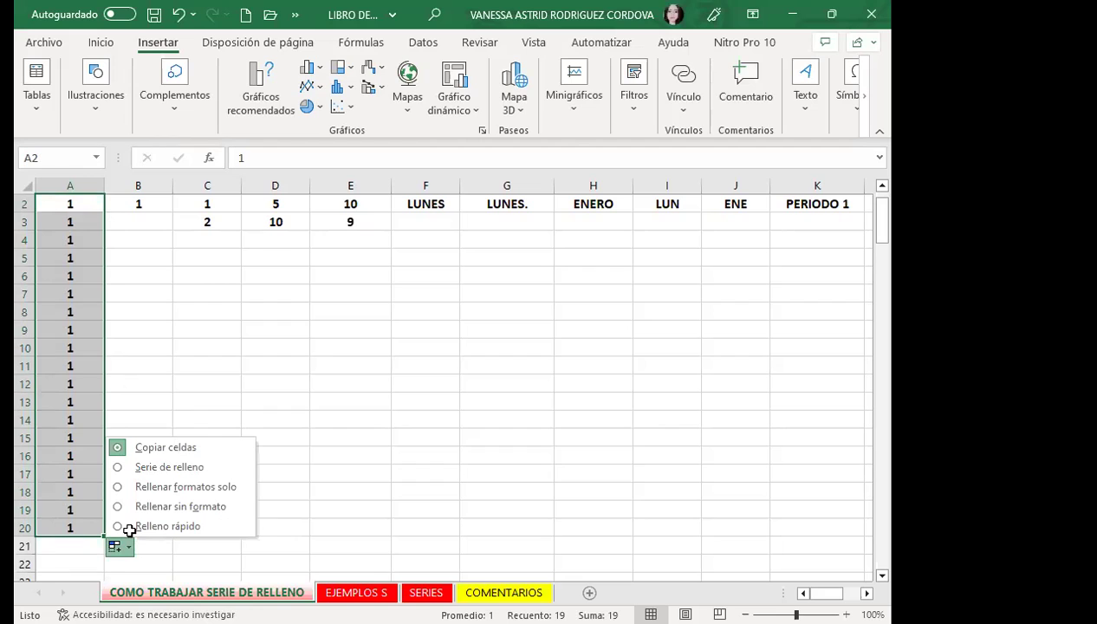
{"action": "left_click", "coordinate": [119, 469]}
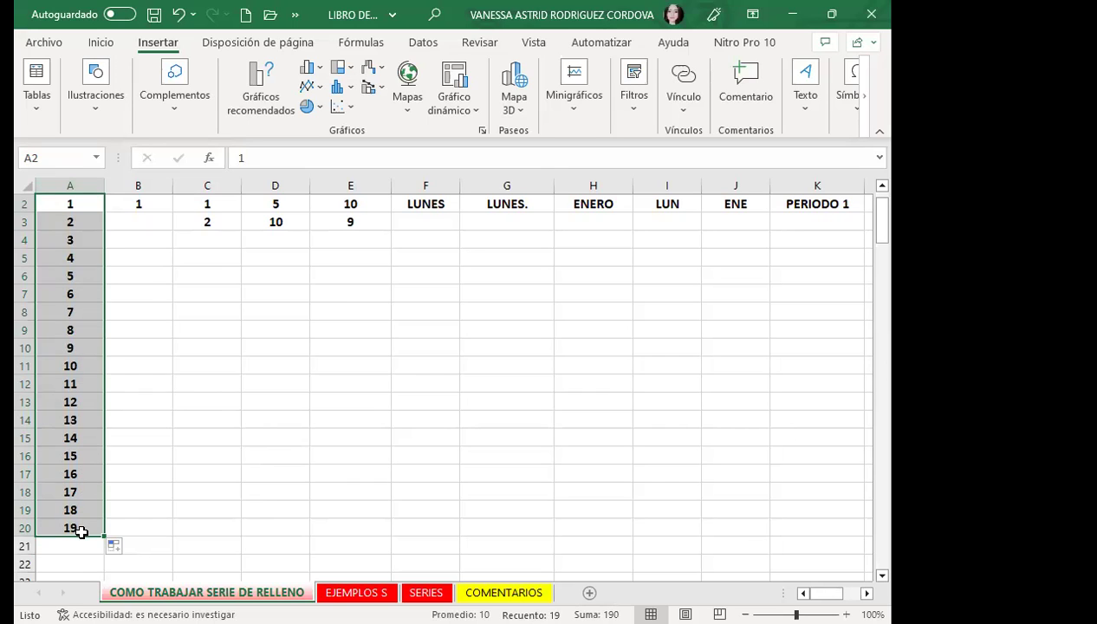
{"action": "left_click", "coordinate": [143, 207]}
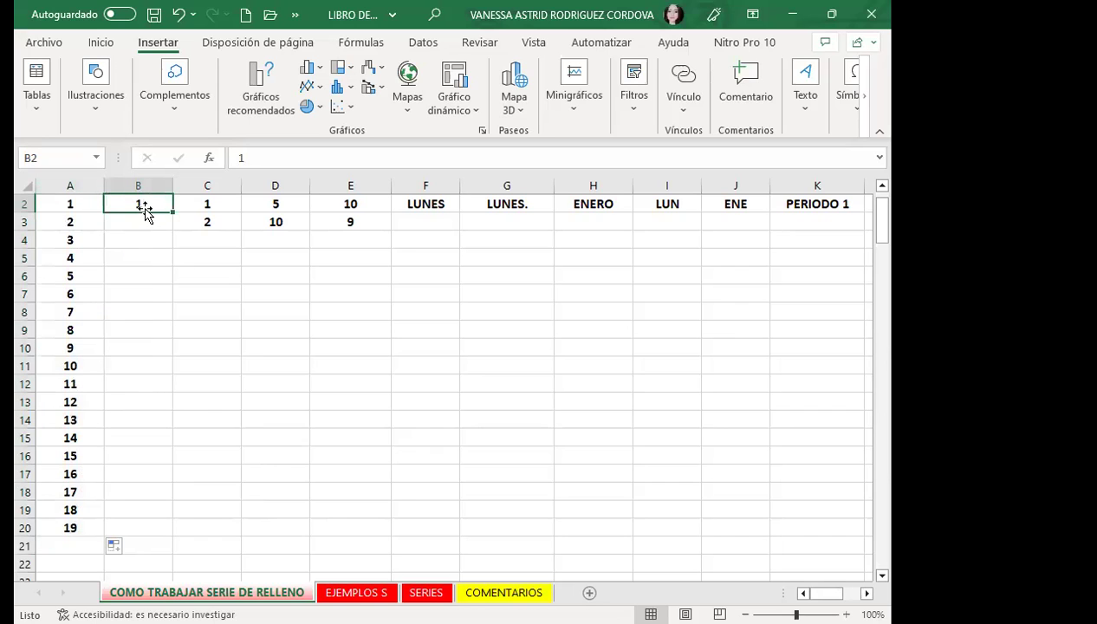
Right-drag B2's 1 down to B20 and choose Serie de relleno for 1–19
{"action": "left_click_drag", "start_coordinate": [172, 212], "coordinate": [152, 416]}
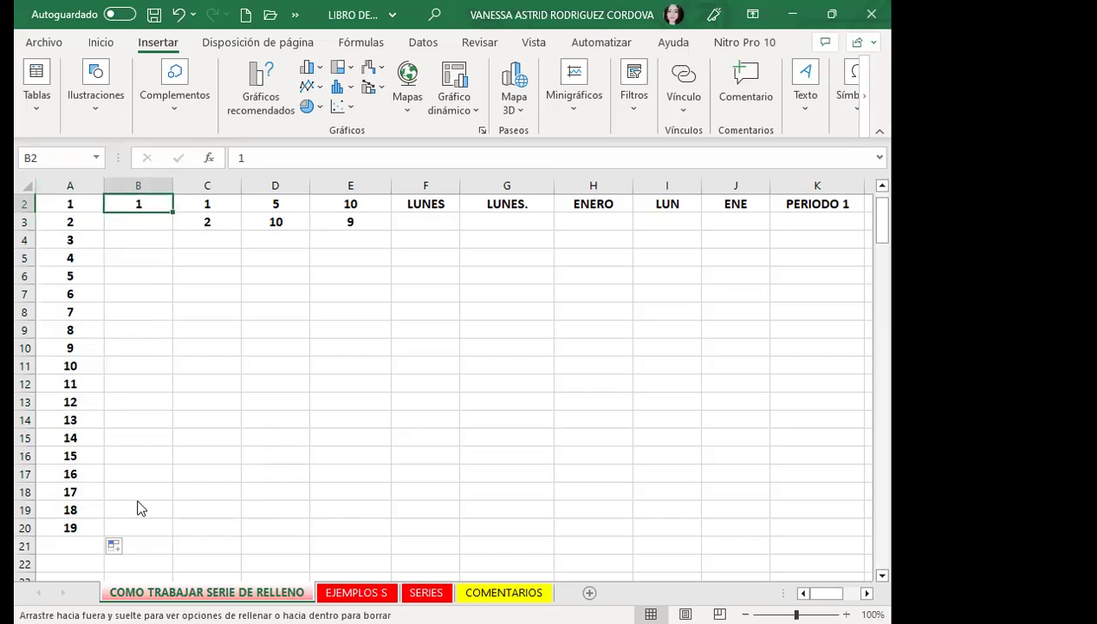
{"action": "left_click_drag", "start_coordinate": [134, 544], "coordinate": [134, 530]}
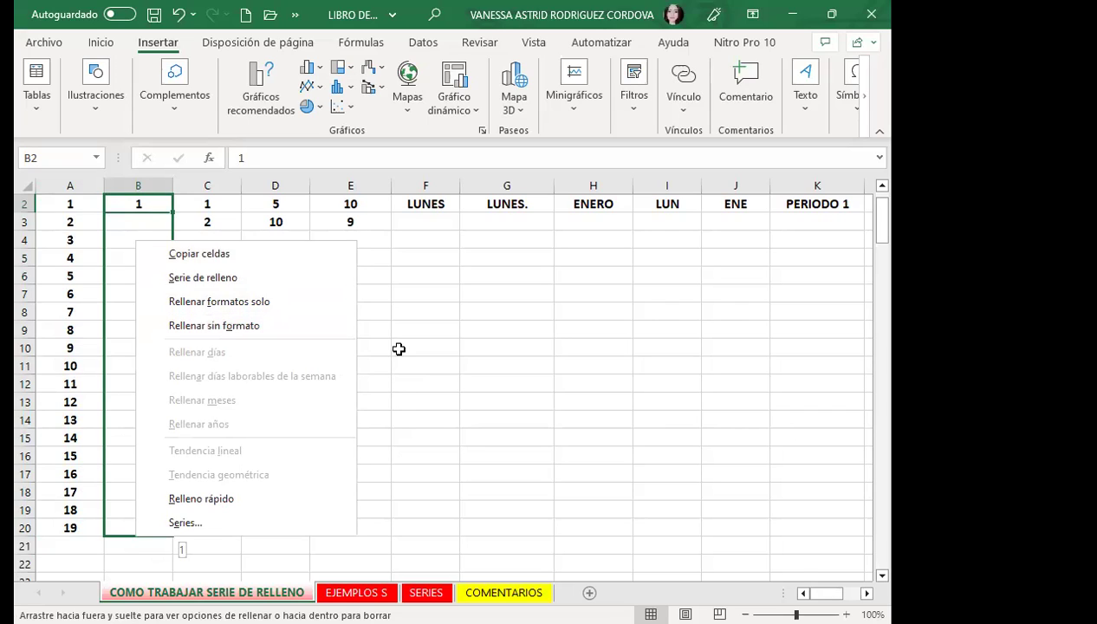
{"action": "left_click", "coordinate": [147, 205]}
{"action": "mouse_move", "coordinate": [171, 215]}
{"action": "left_mouse_down"}
{"action": "mouse_move", "coordinate": [167, 383]}
{"action": "mouse_move", "coordinate": [144, 543]}
{"action": "left_mouse_up"}
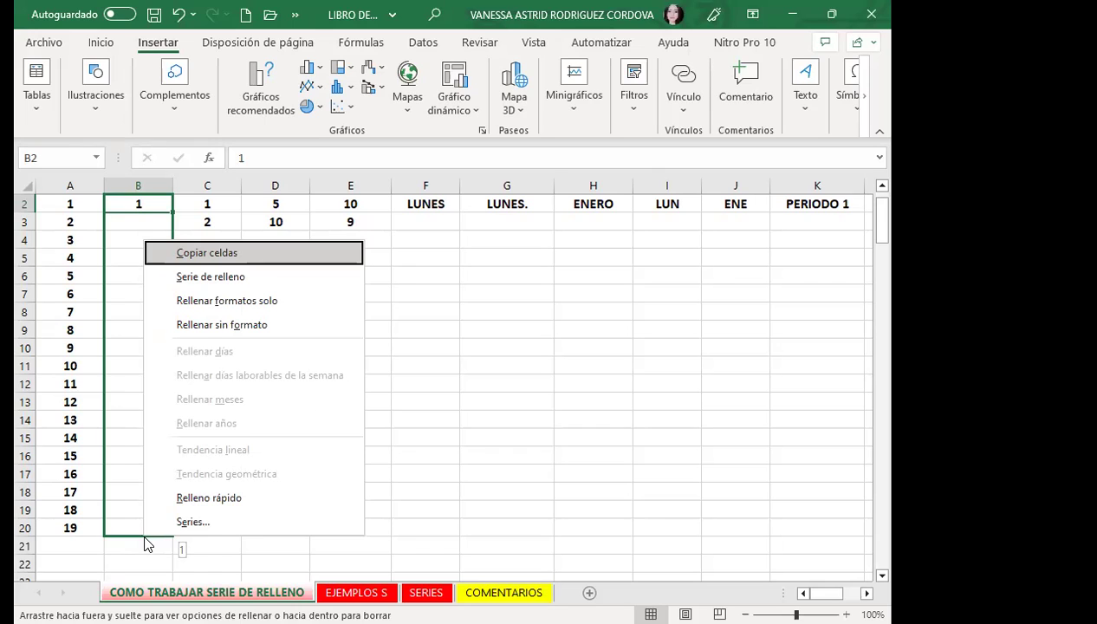
{"action": "left_click", "coordinate": [221, 277]}
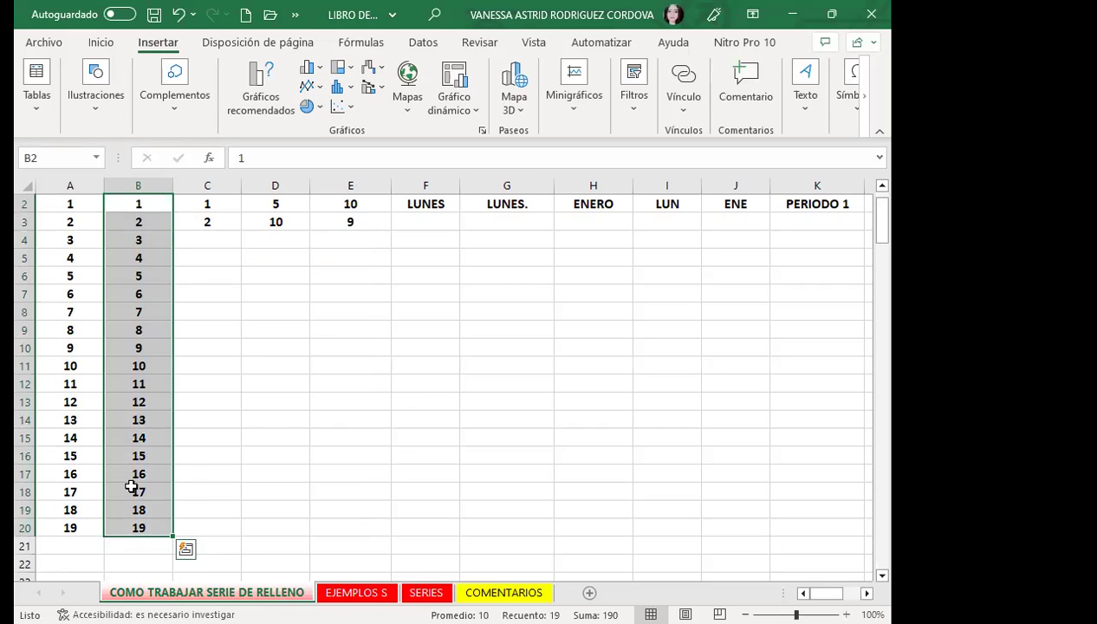
{"action": "left_click_drag", "start_coordinate": [91, 219], "coordinate": [67, 532]}
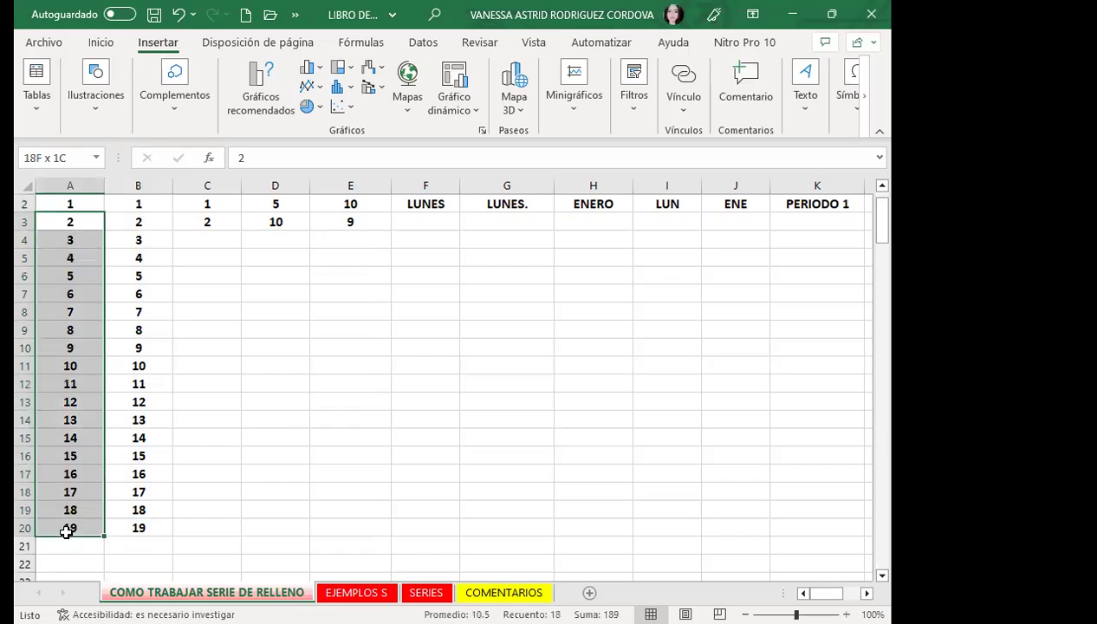
{"action": "key", "text": "Delete"}
{"action": "left_click", "coordinate": [91, 200]}
{"action": "left_click_drag", "start_coordinate": [104, 215], "coordinate": [89, 532]}
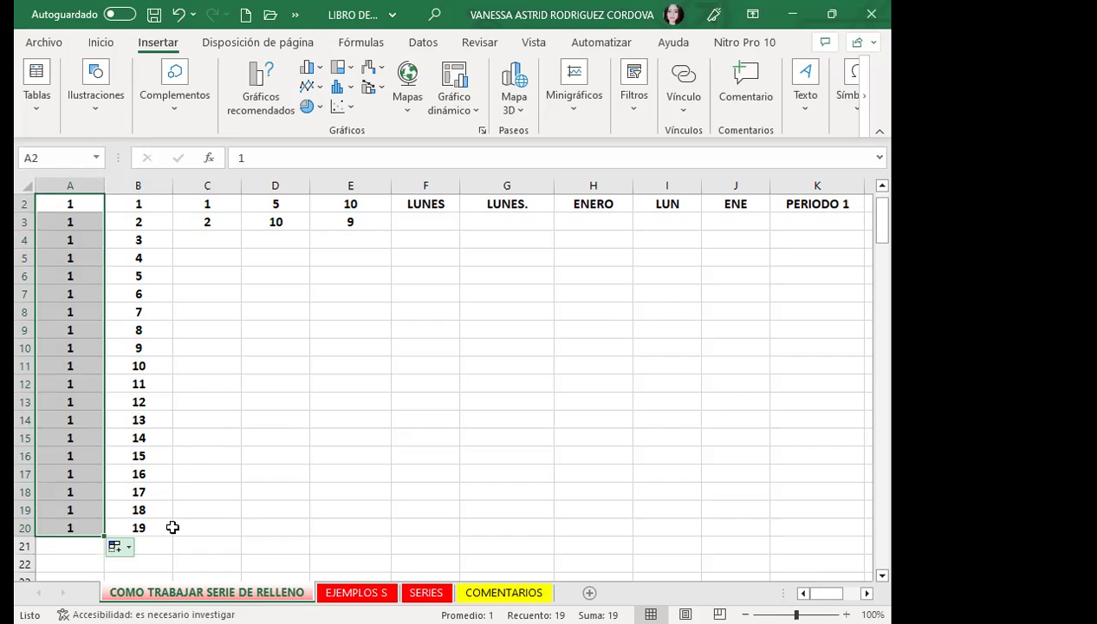
{"action": "key", "text": "alt+shift+F10"}
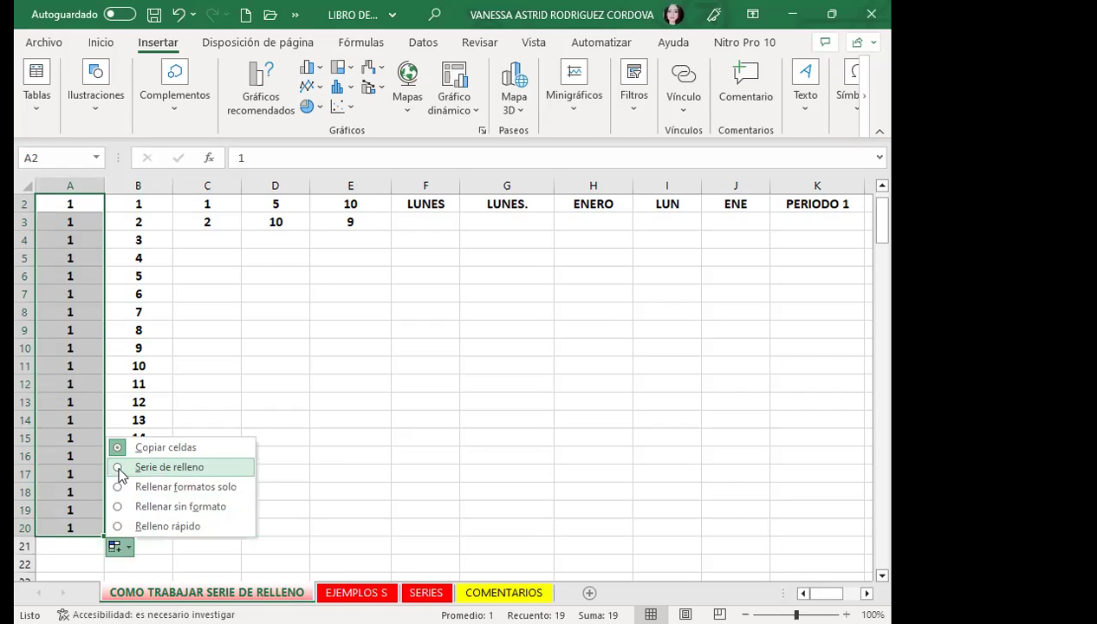
{"action": "left_click", "coordinate": [119, 469]}
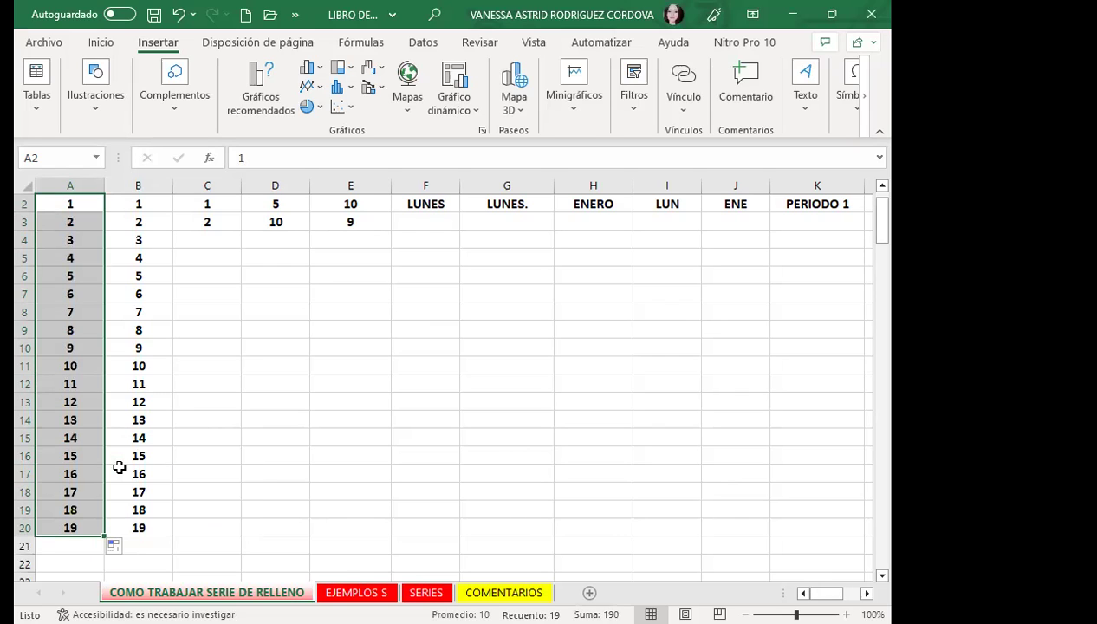
Erase column B below B2 with the fill handle, then undo a trial series fill
{"action": "left_click_drag", "start_coordinate": [157, 218], "coordinate": [150, 533]}
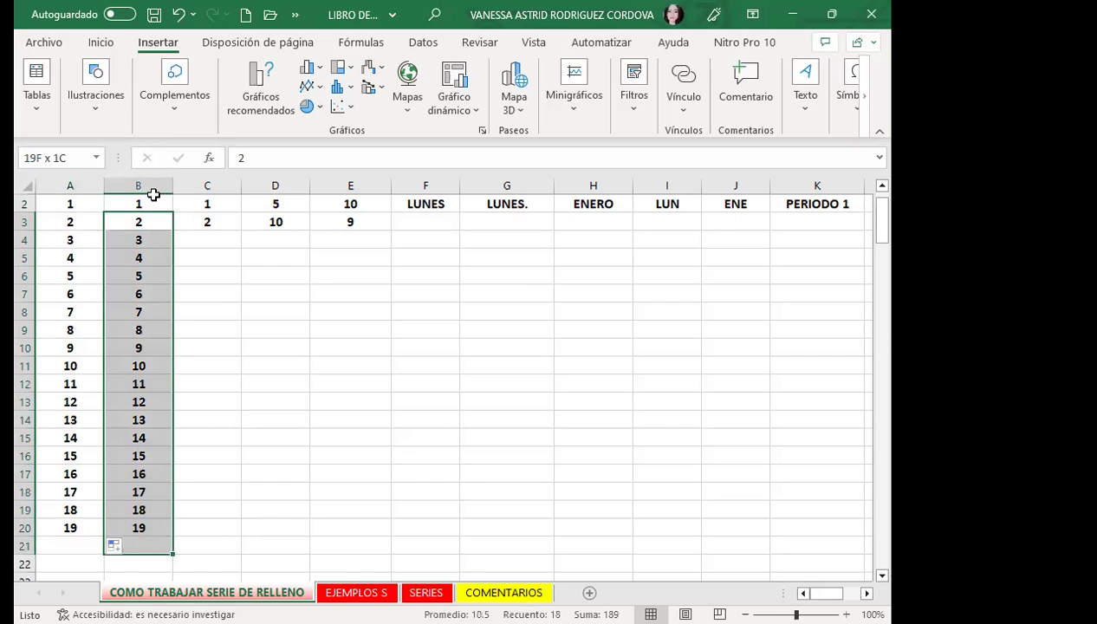
{"action": "mouse_move", "coordinate": [150, 534]}
{"action": "left_mouse_down"}
{"action": "mouse_move", "coordinate": [168, 218]}
{"action": "mouse_move", "coordinate": [149, 536]}
{"action": "left_mouse_up"}
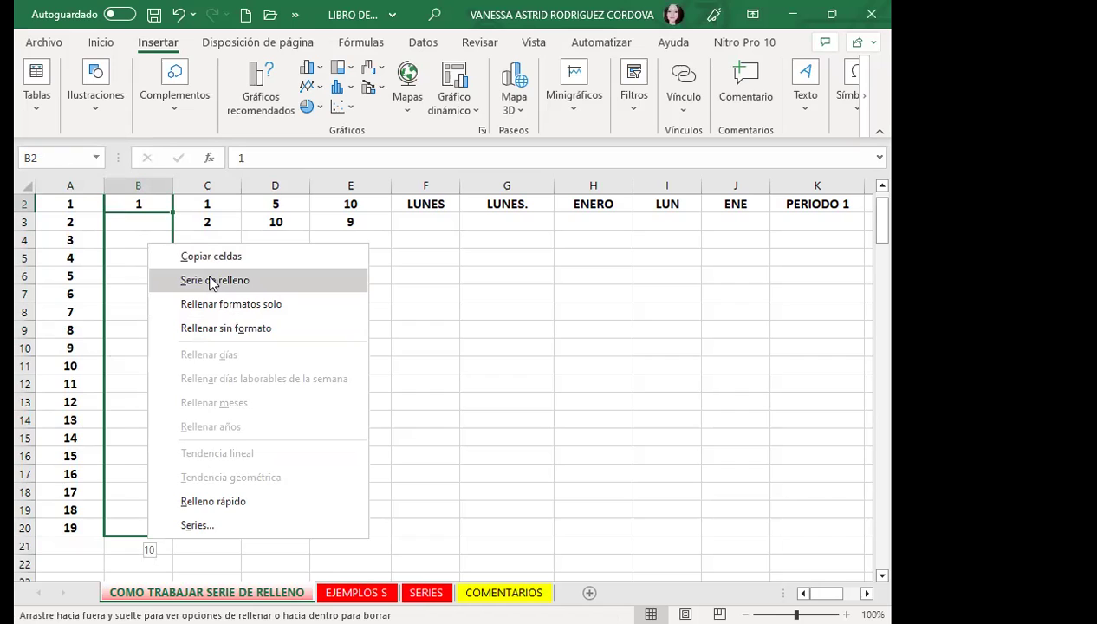
{"action": "left_click", "coordinate": [208, 279]}
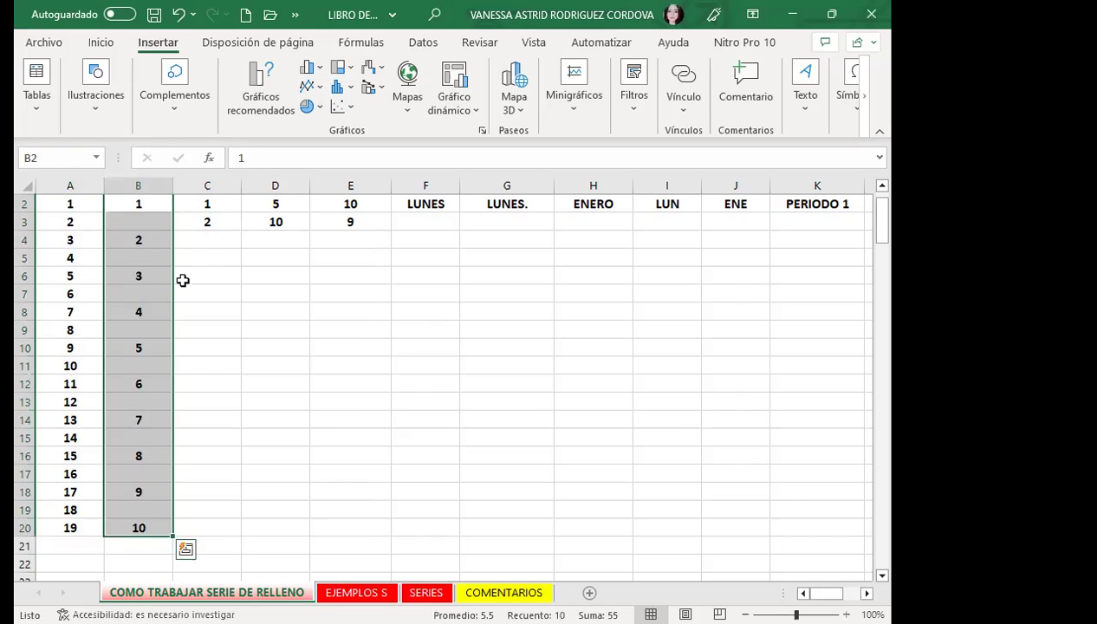
{"action": "key", "text": "ctrl+z"}
Try a series fill from B2:B3, undo it, and deselect the range
{"action": "mouse_move", "coordinate": [173, 212]}
{"action": "left_mouse_down"}
{"action": "mouse_move", "coordinate": [123, 510]}
{"action": "mouse_move", "coordinate": [157, 246]}
{"action": "left_mouse_up"}
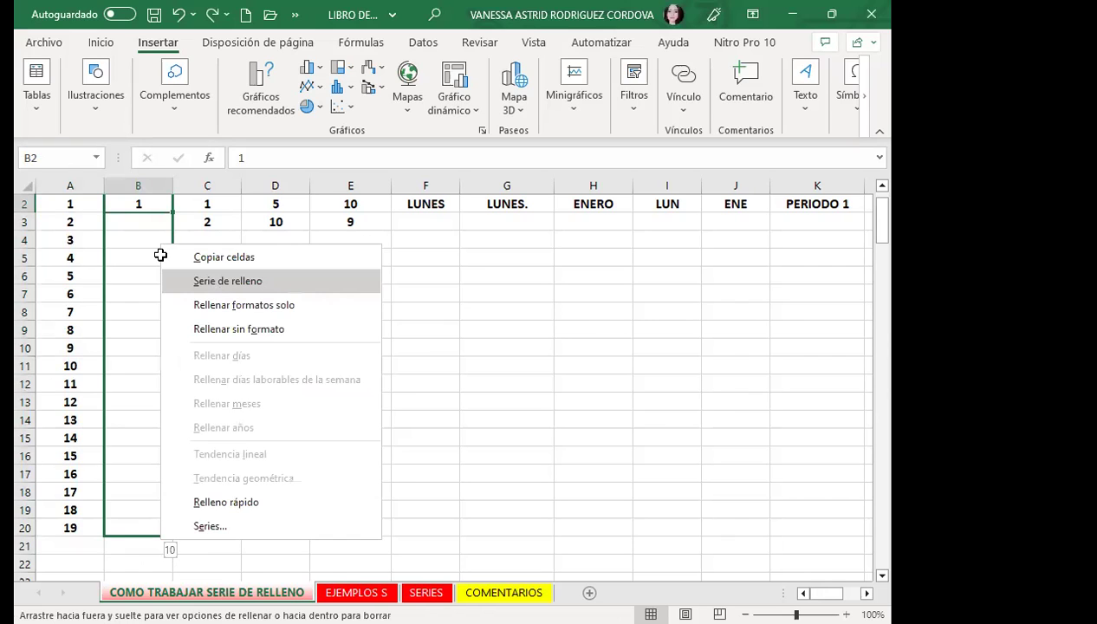
{"action": "left_click", "coordinate": [165, 280]}
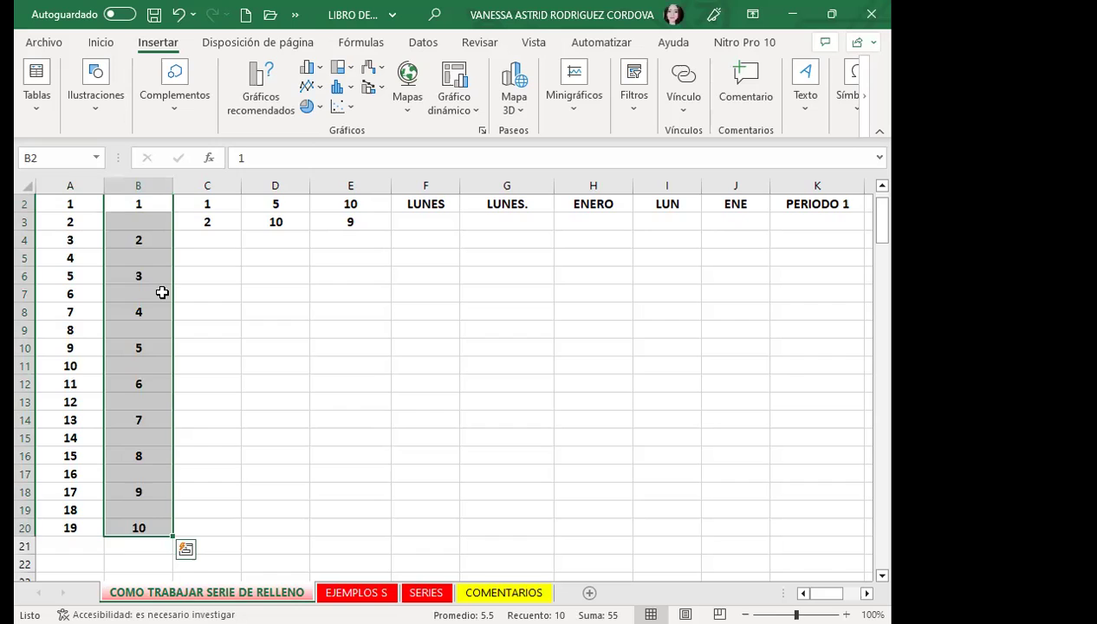
{"action": "key", "text": "ctrl+z"}
{"action": "left_click", "coordinate": [174, 297]}
{"action": "left_click", "coordinate": [135, 223]}
{"action": "left_click", "coordinate": [261, 274]}
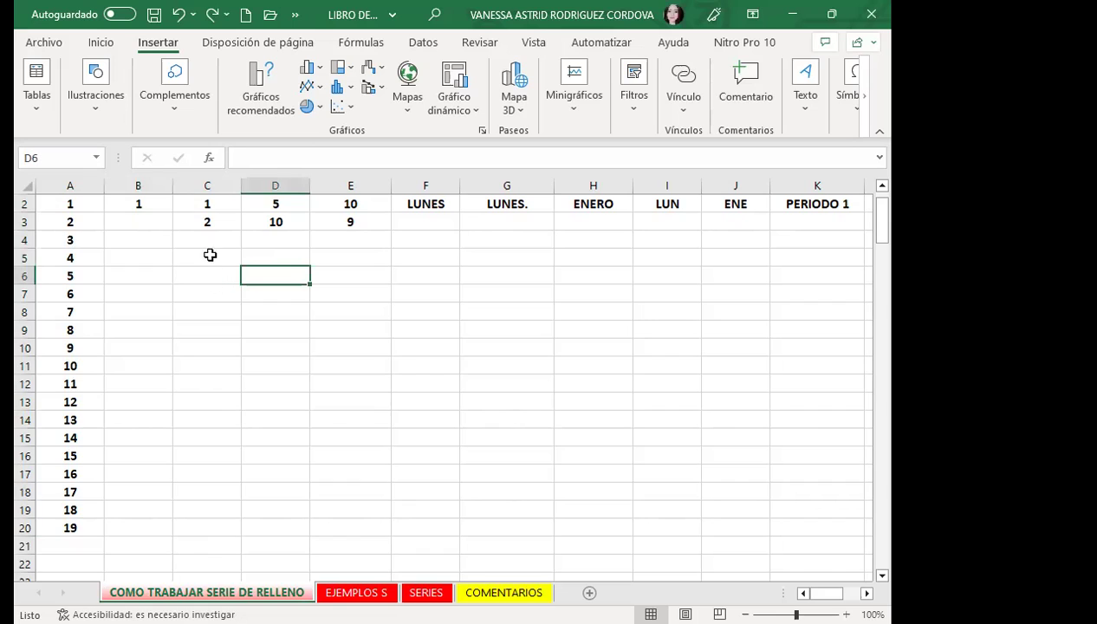
Refill B2's 1 down to B20 as a 'Serie de relleno' counting 1 to 19
{"action": "left_click", "coordinate": [154, 207]}
{"action": "left_click_drag", "start_coordinate": [172, 212], "coordinate": [178, 526]}
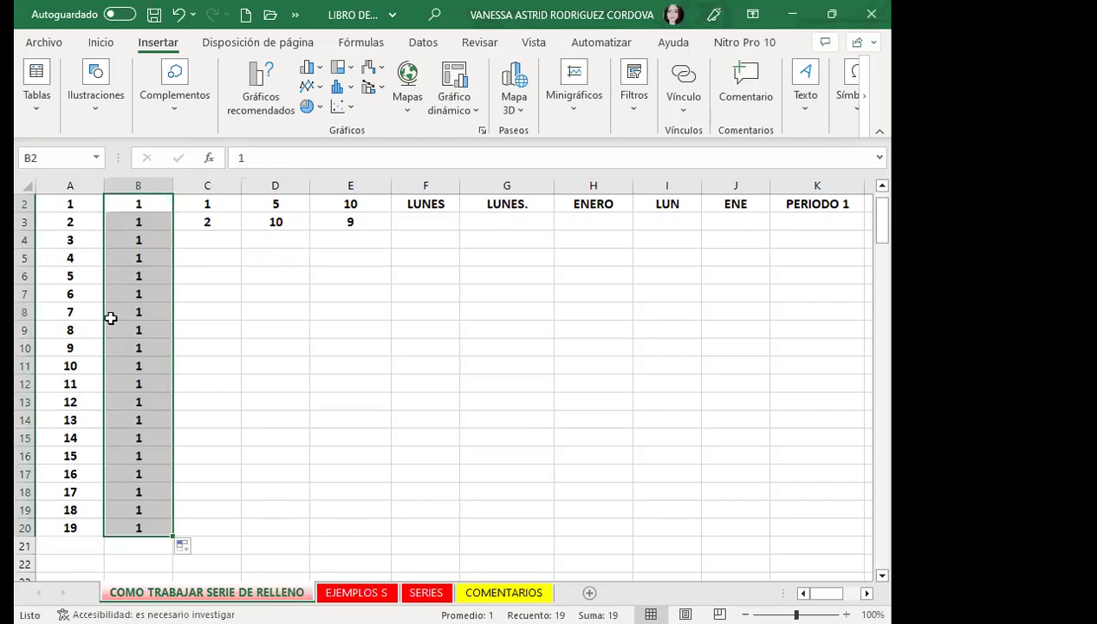
{"action": "key", "text": "ctrl+z"}
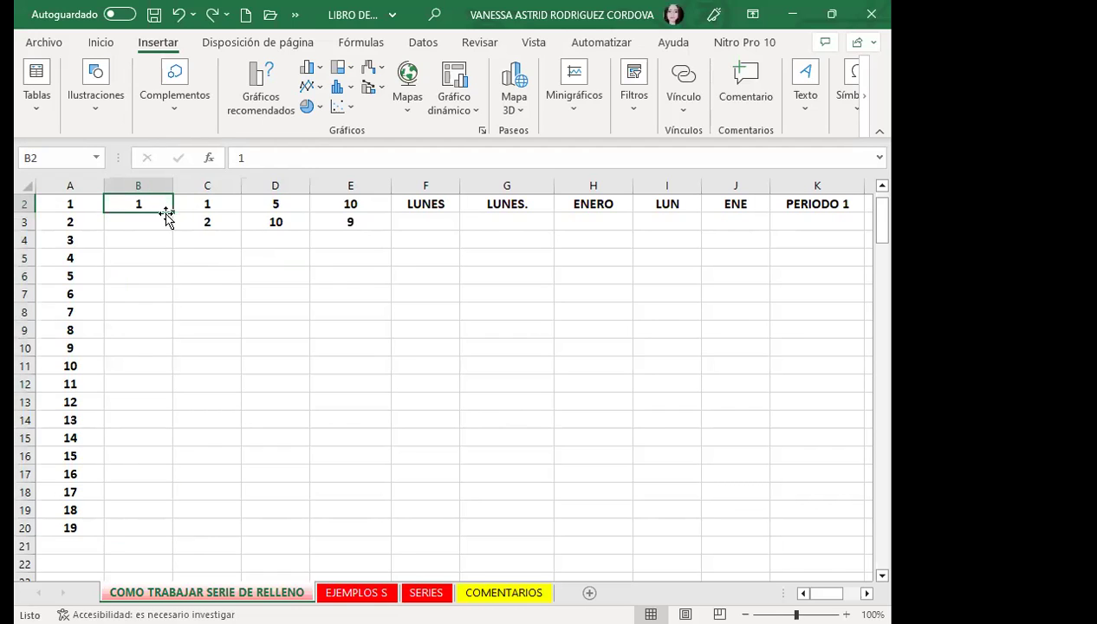
{"action": "mouse_move", "coordinate": [174, 214]}
{"action": "left_mouse_down"}
{"action": "mouse_move", "coordinate": [154, 479]}
{"action": "mouse_move", "coordinate": [173, 509]}
{"action": "left_mouse_up"}
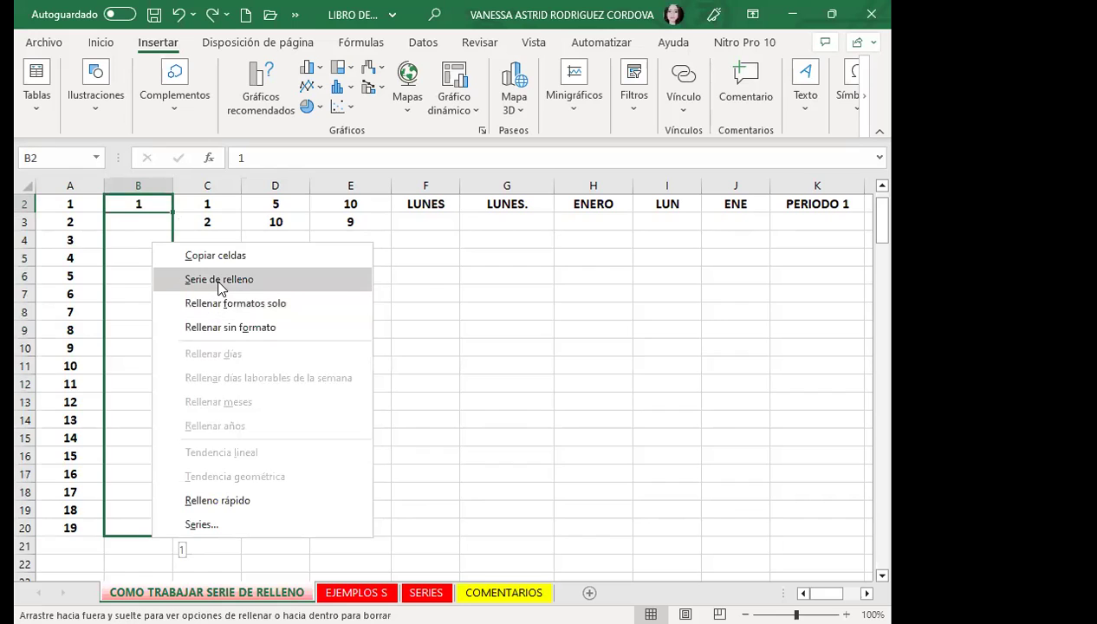
{"action": "left_click", "coordinate": [198, 279]}
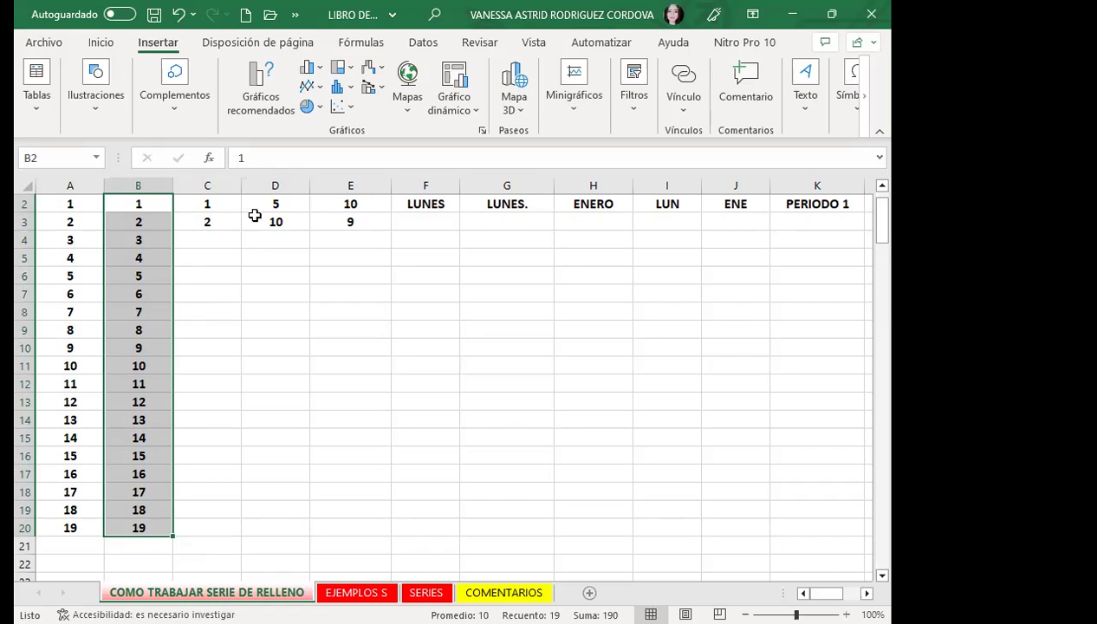
{"action": "left_click", "coordinate": [222, 292]}
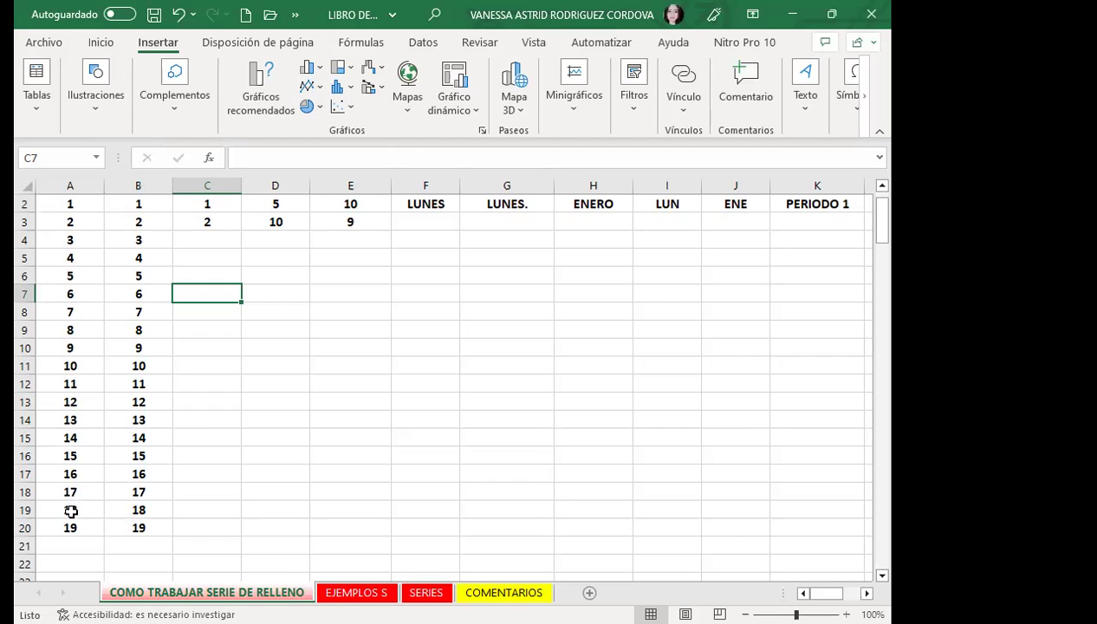
{"action": "left_click", "coordinate": [150, 223]}
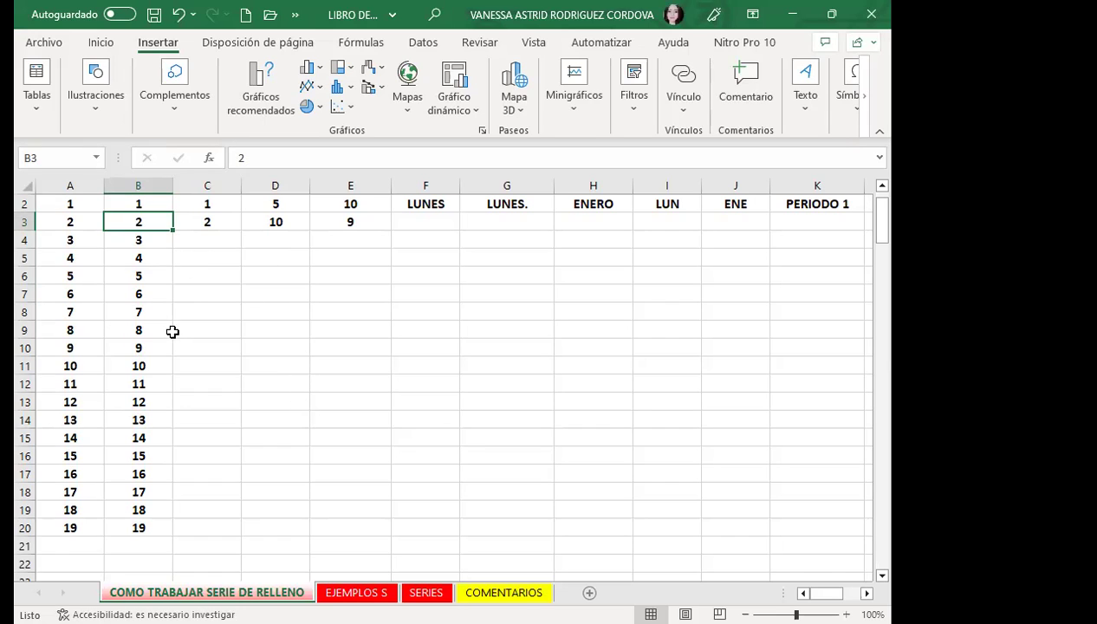
{"action": "left_click", "coordinate": [206, 253]}
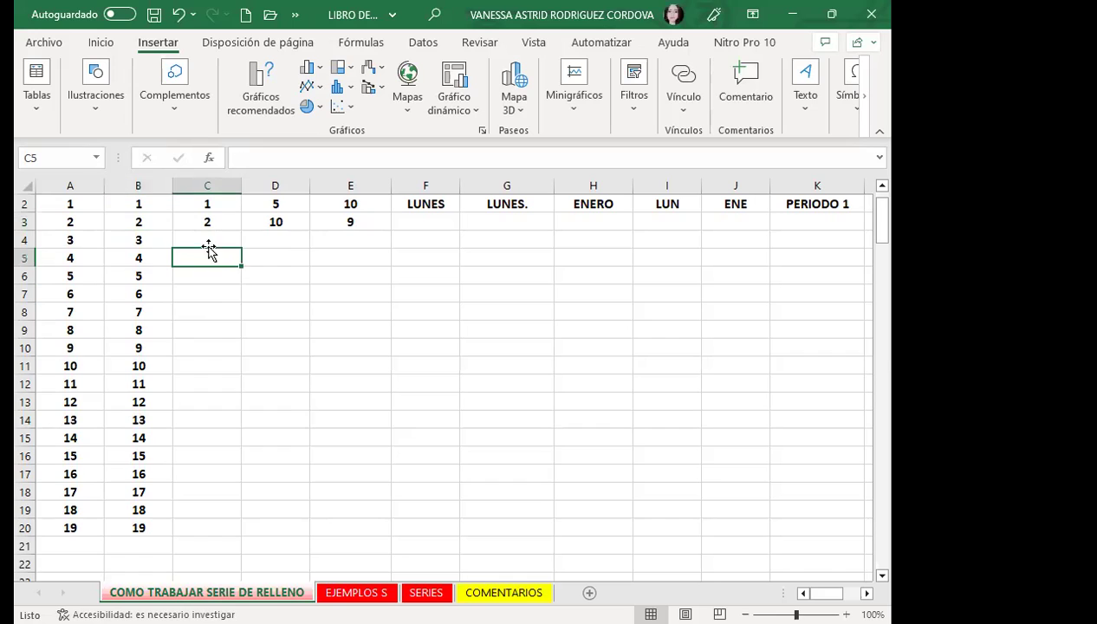
{"action": "left_click", "coordinate": [224, 208]}
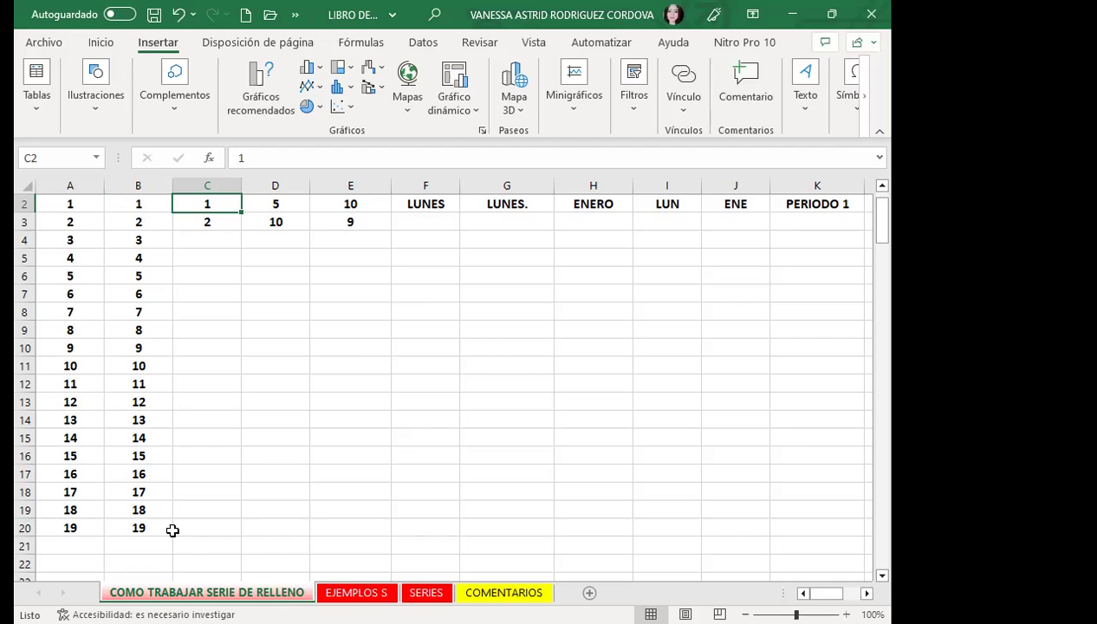
{"action": "left_click_drag", "start_coordinate": [216, 204], "coordinate": [217, 218]}
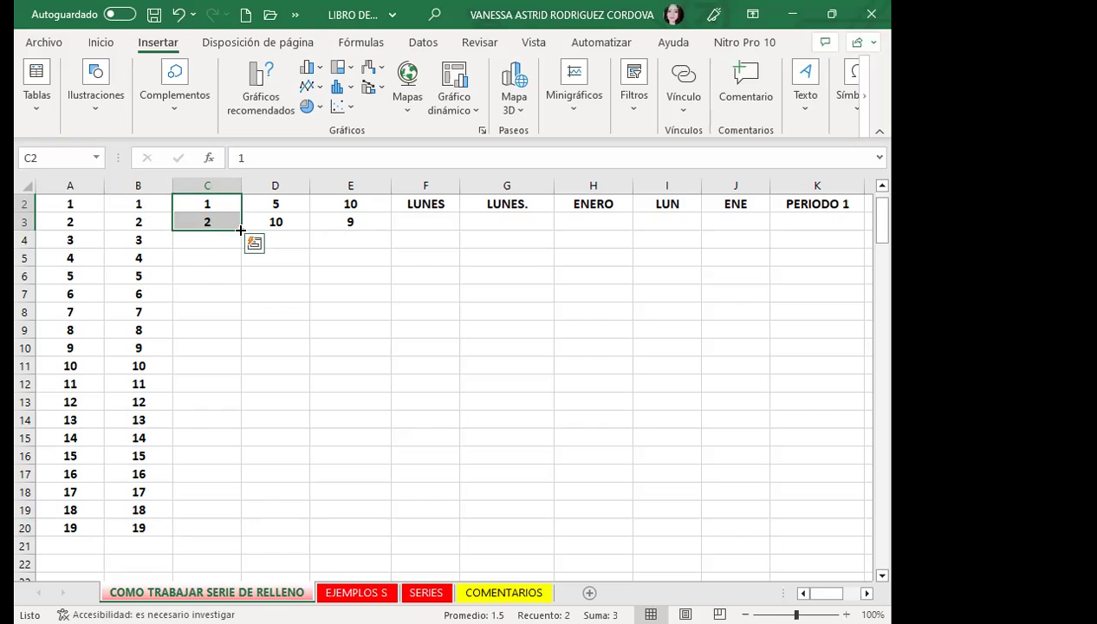
{"action": "left_click_drag", "start_coordinate": [241, 230], "coordinate": [241, 263]}
{"action": "left_click_drag", "start_coordinate": [240, 410], "coordinate": [240, 530]}
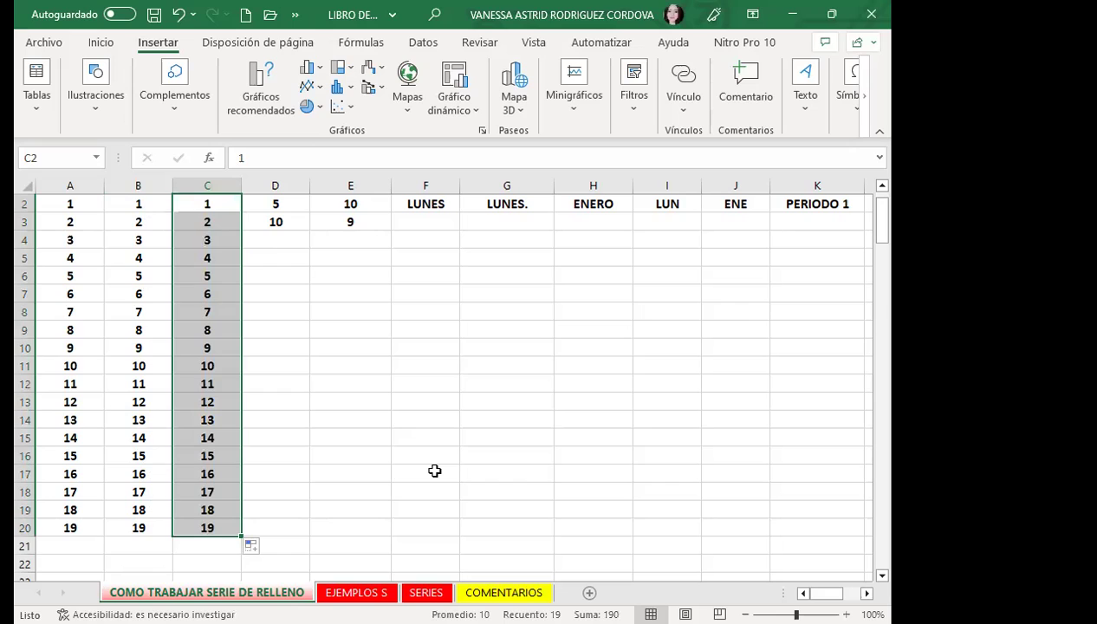
{"action": "key", "text": "ctrl+z"}
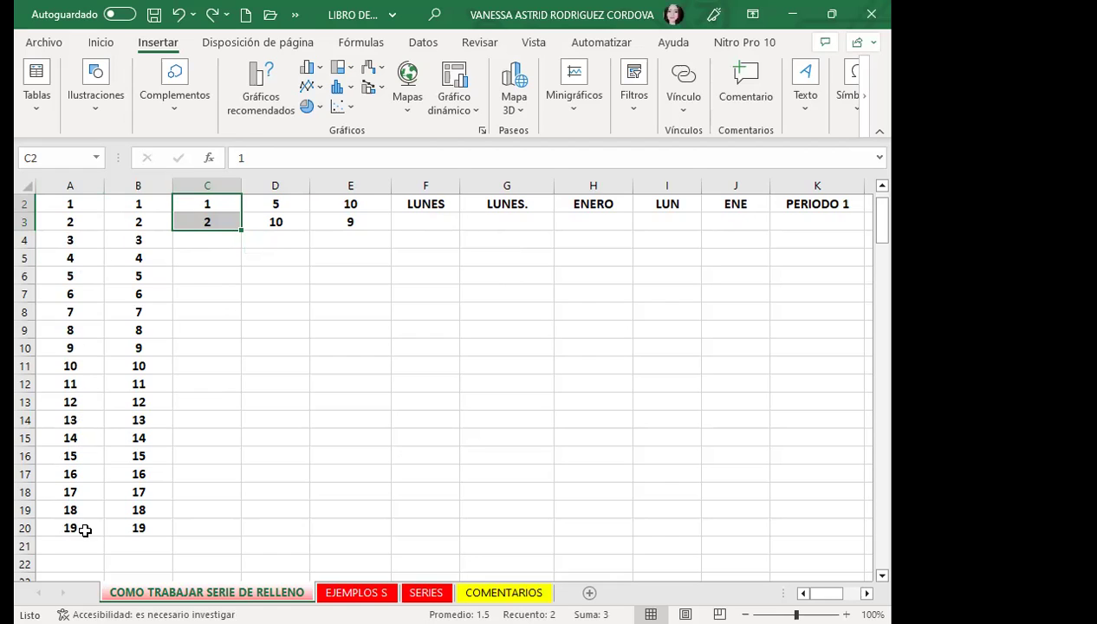
Demonstrate on column B by extending its 1 and 2 pair down to row 20
{"action": "left_click", "coordinate": [135, 204]}
{"action": "left_click_drag", "start_coordinate": [149, 205], "coordinate": [152, 222]}
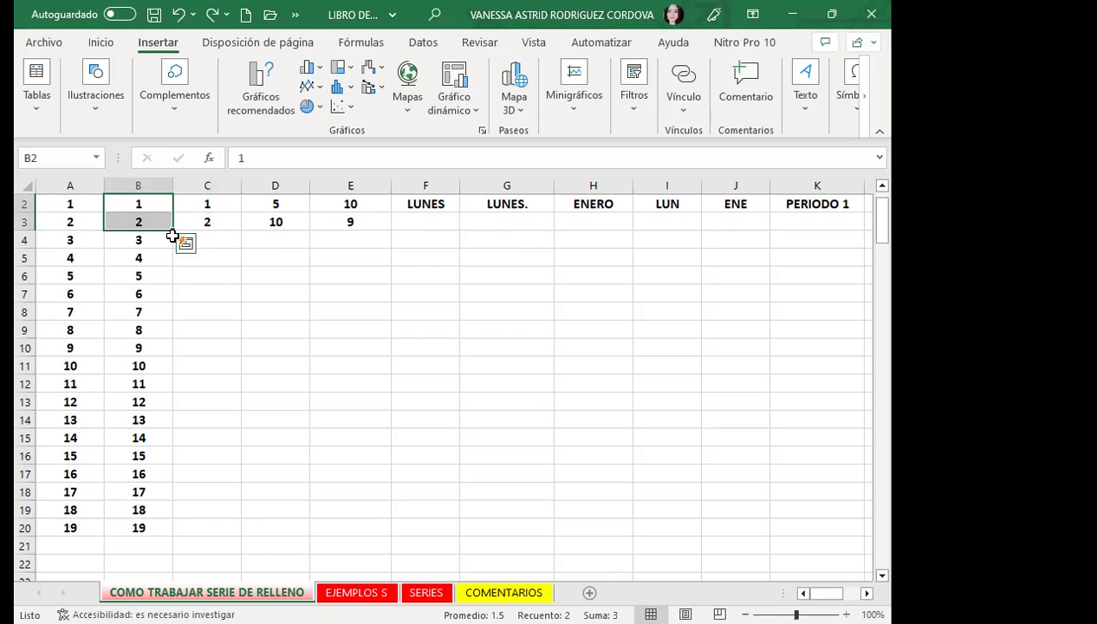
{"action": "left_click_drag", "start_coordinate": [173, 236], "coordinate": [173, 567]}
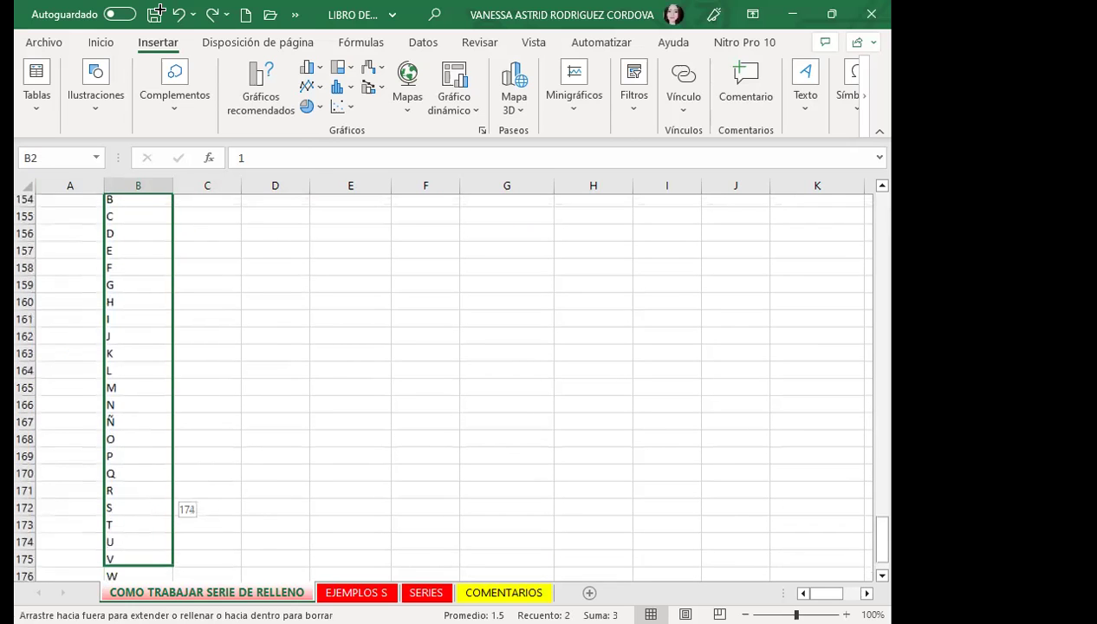
{"action": "left_click_drag", "start_coordinate": [157, 14], "coordinate": [158, 194]}
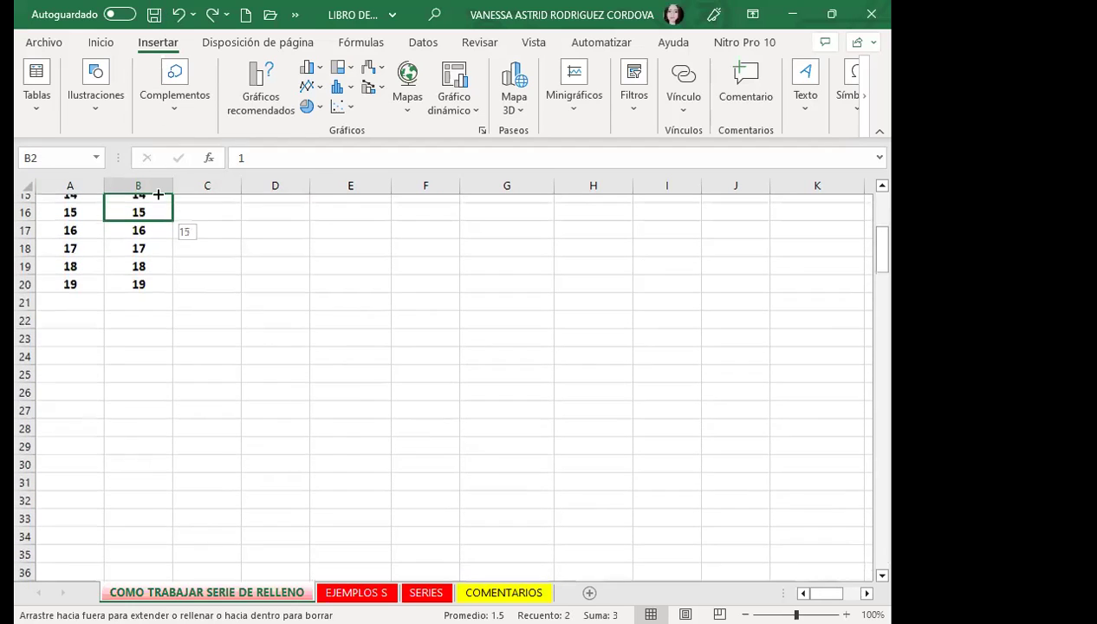
{"action": "left_click_drag", "start_coordinate": [153, 306], "coordinate": [154, 297]}
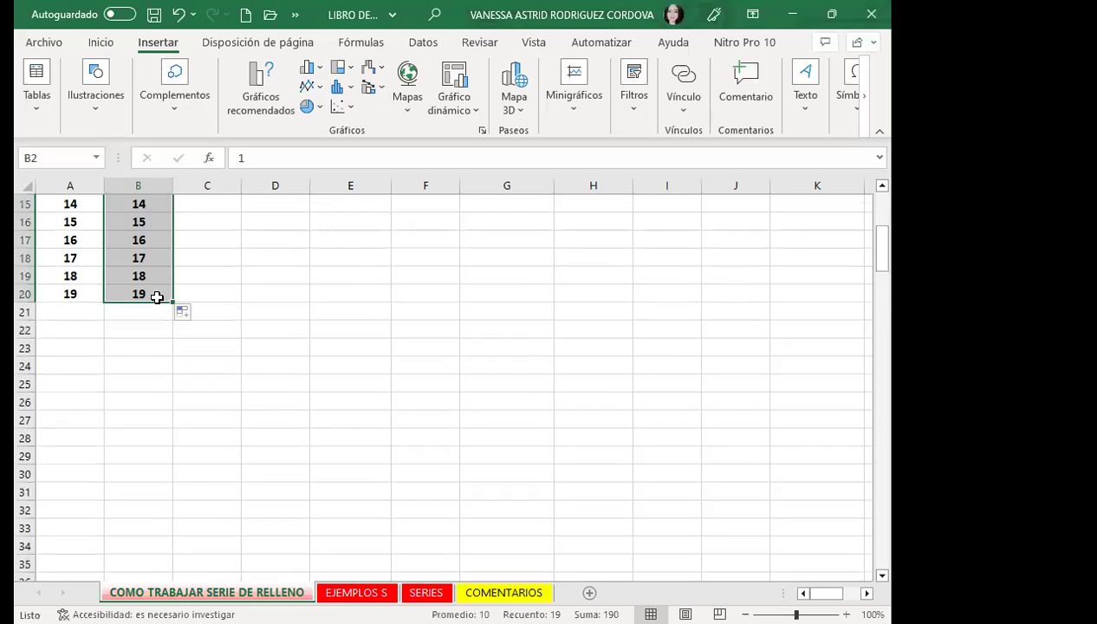
{"action": "scroll", "coordinate": [156, 297], "scroll_direction": "up", "scroll_amount": 2}
{"action": "scroll", "coordinate": [159, 296], "scroll_direction": "up", "scroll_amount": 3}
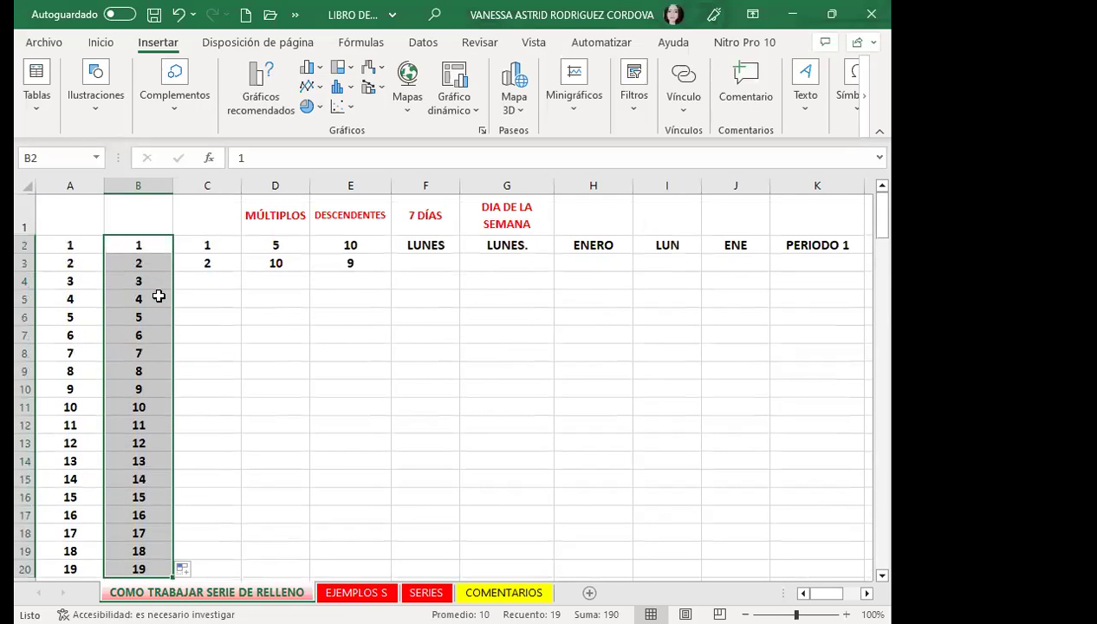
{"action": "scroll", "coordinate": [199, 364], "scroll_direction": "down", "scroll_amount": 1}
{"action": "scroll", "coordinate": [200, 346], "scroll_direction": "down", "scroll_amount": 1}
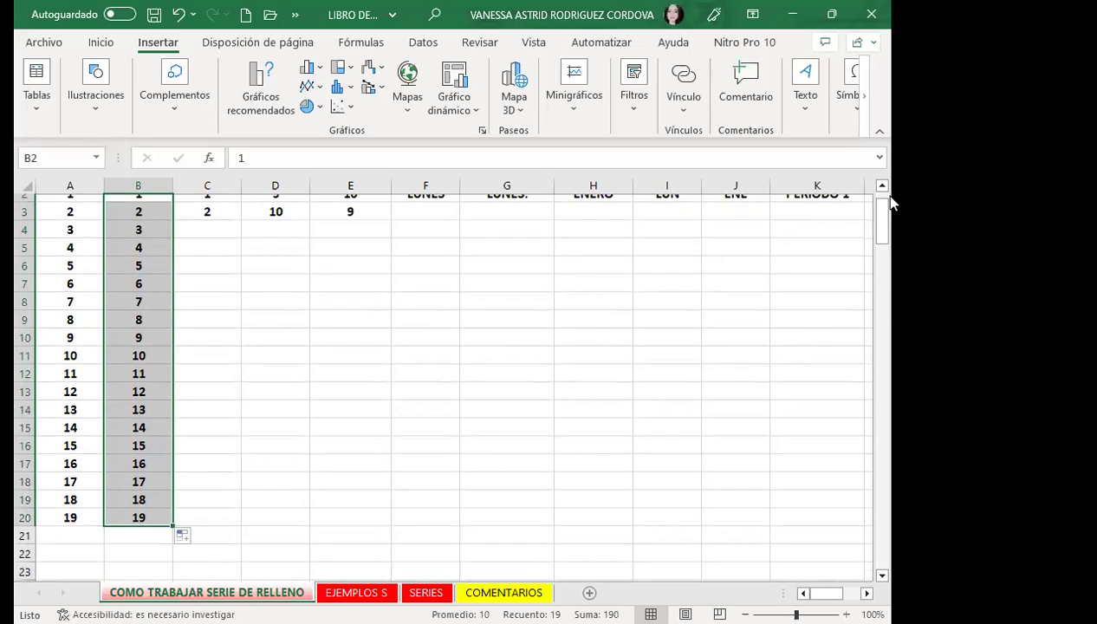
{"action": "scroll", "coordinate": [207, 274], "scroll_direction": "up", "scroll_amount": 1}
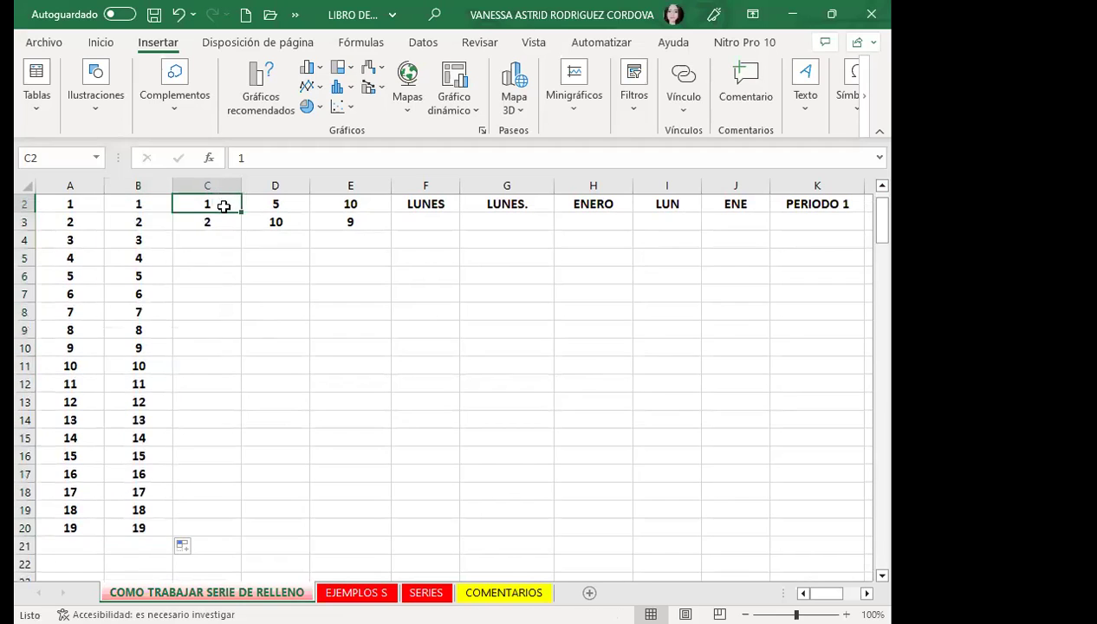
Auto-fill column C's 1 and 2 pair down to row 20 to match column B
{"action": "left_click_drag", "start_coordinate": [224, 203], "coordinate": [223, 222]}
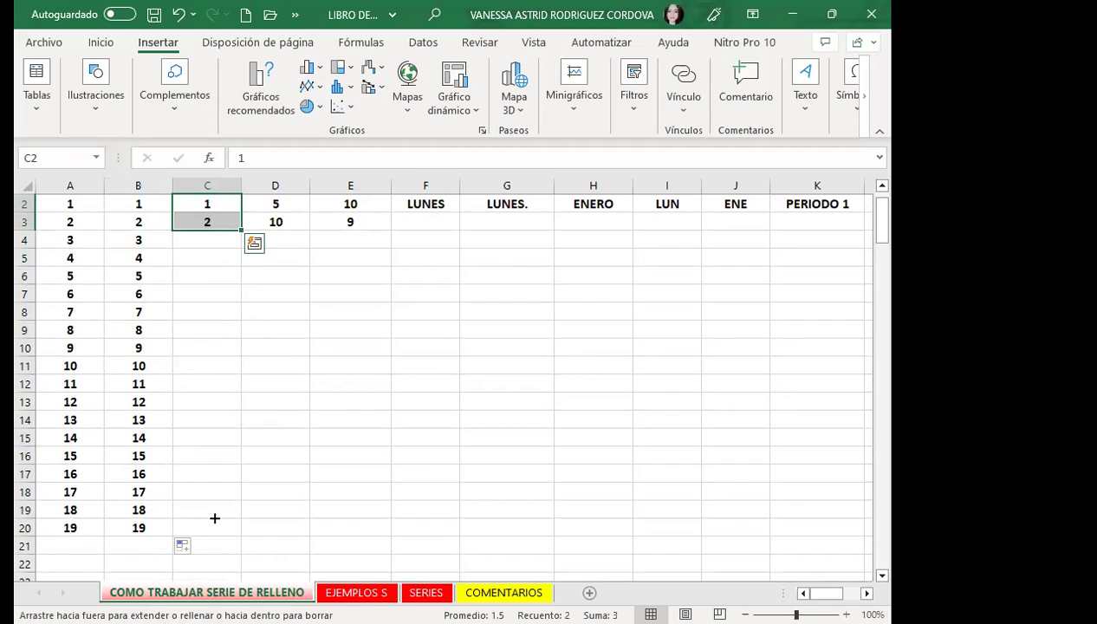
{"action": "left_click_drag", "start_coordinate": [215, 518], "coordinate": [215, 525]}
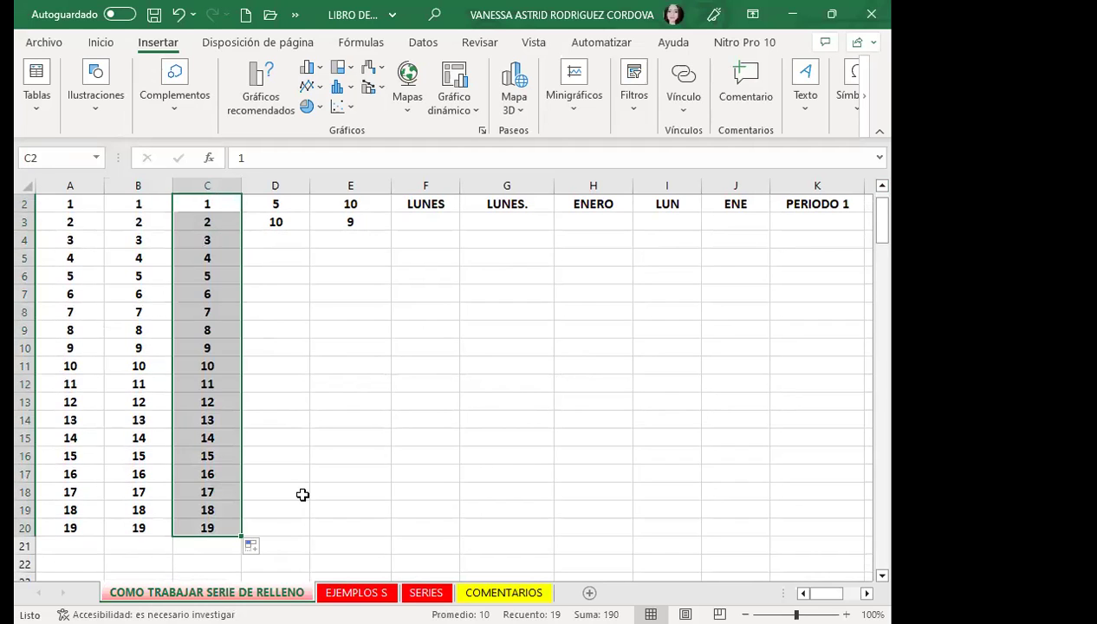
{"action": "key", "text": "ctrl+z"}
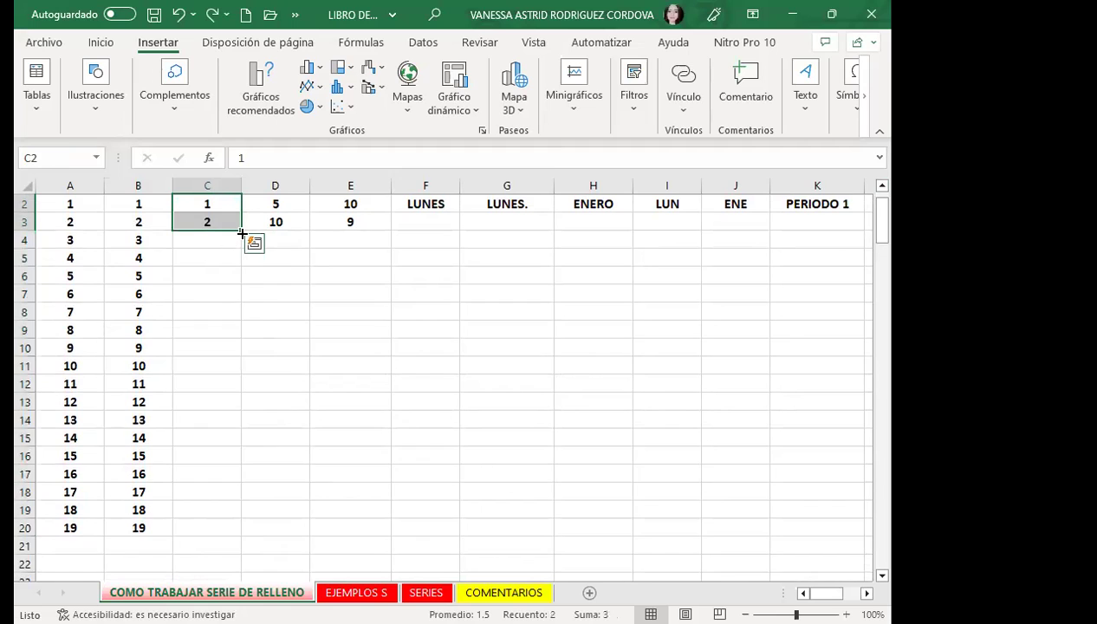
{"action": "double_click", "coordinate": [242, 230]}
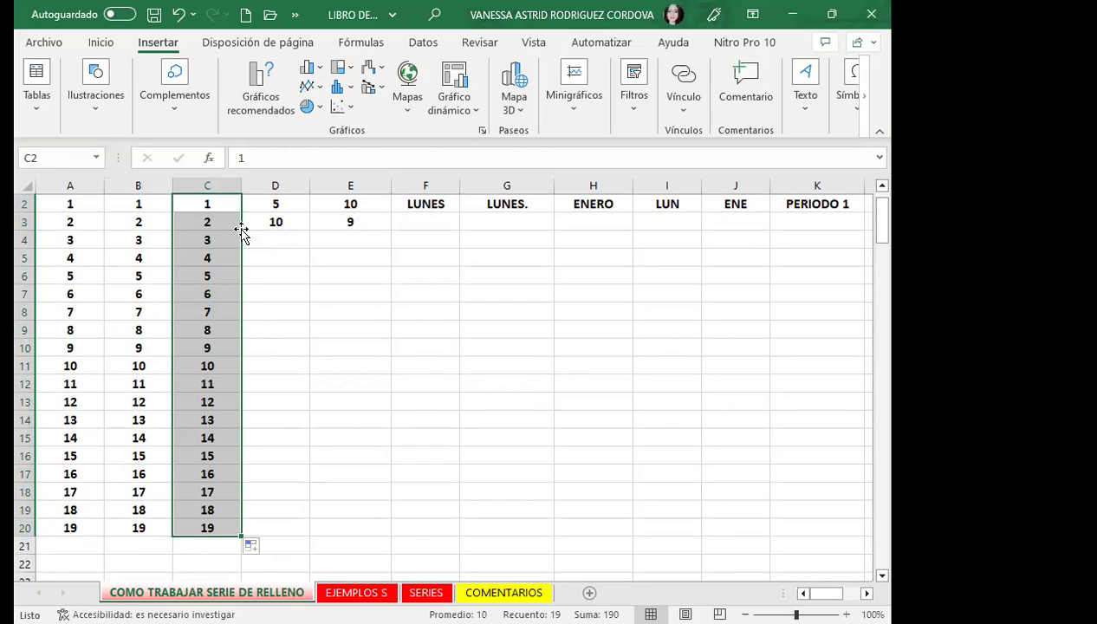
{"action": "key", "text": "ctrl+z"}
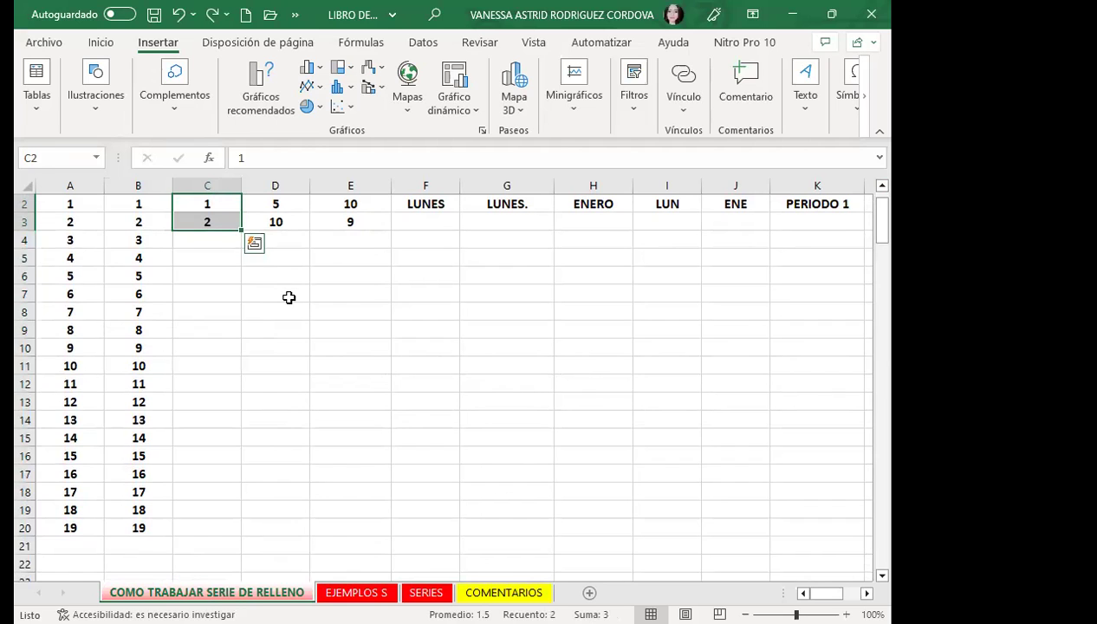
{"action": "scroll", "coordinate": [288, 297], "scroll_direction": "up", "scroll_amount": 1}
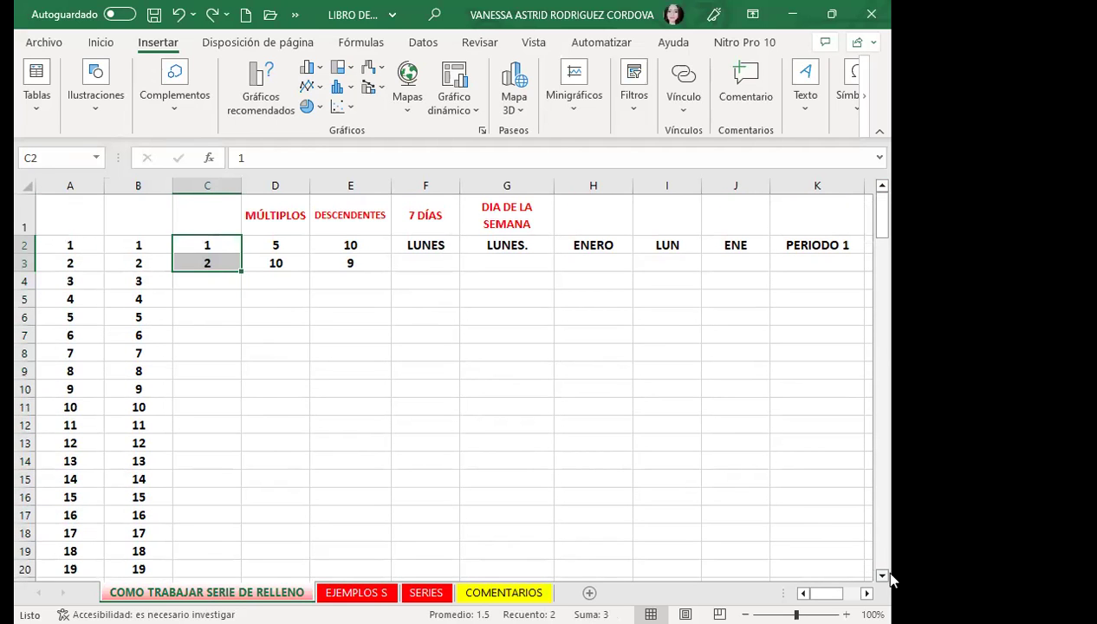
{"action": "scroll", "coordinate": [881, 576], "scroll_direction": "down", "scroll_amount": 1}
{"action": "scroll", "coordinate": [598, 458], "scroll_direction": "down", "scroll_amount": 1}
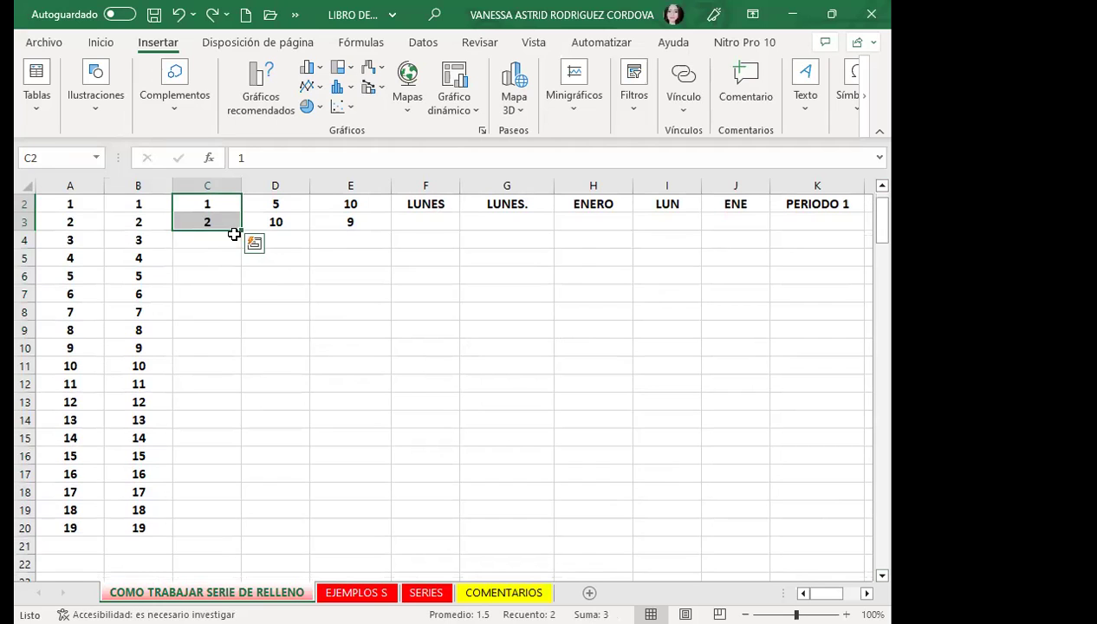
{"action": "double_click", "coordinate": [239, 230]}
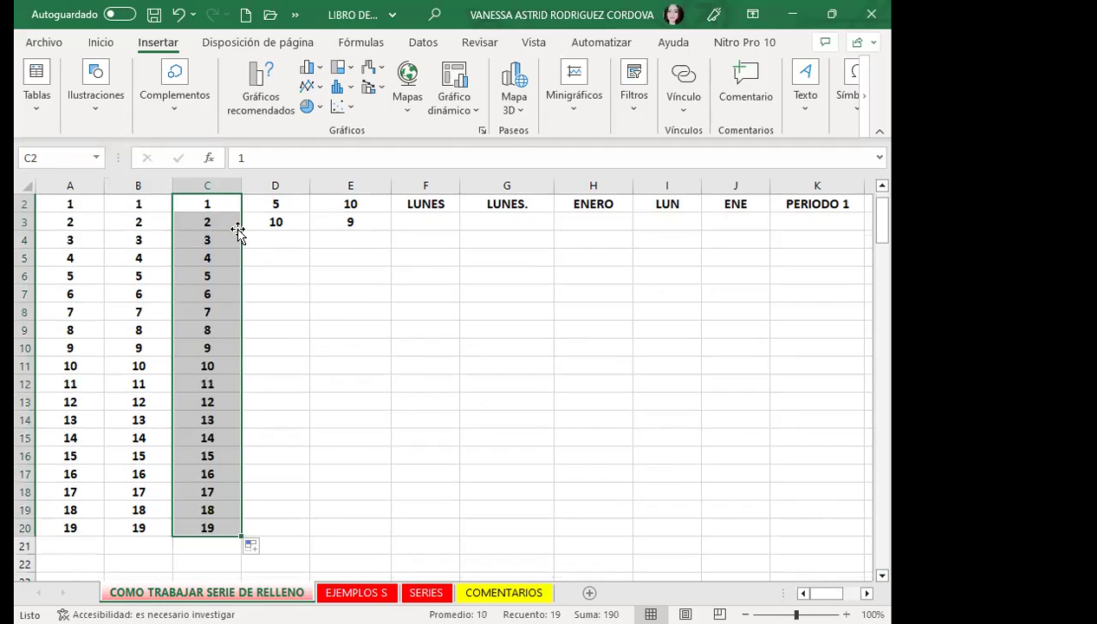
{"action": "left_click", "coordinate": [882, 185]}
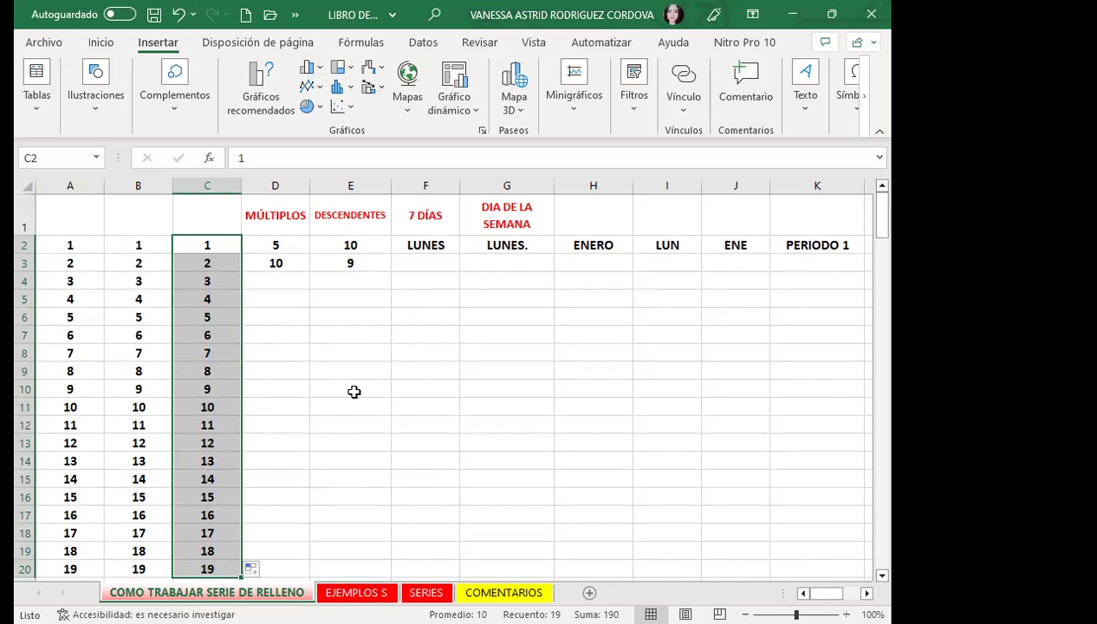
Clear C4:C20, then extend the C2:C3 series again down to row 20
{"action": "left_click", "coordinate": [215, 284]}
{"action": "left_click_drag", "start_coordinate": [222, 293], "coordinate": [216, 528]}
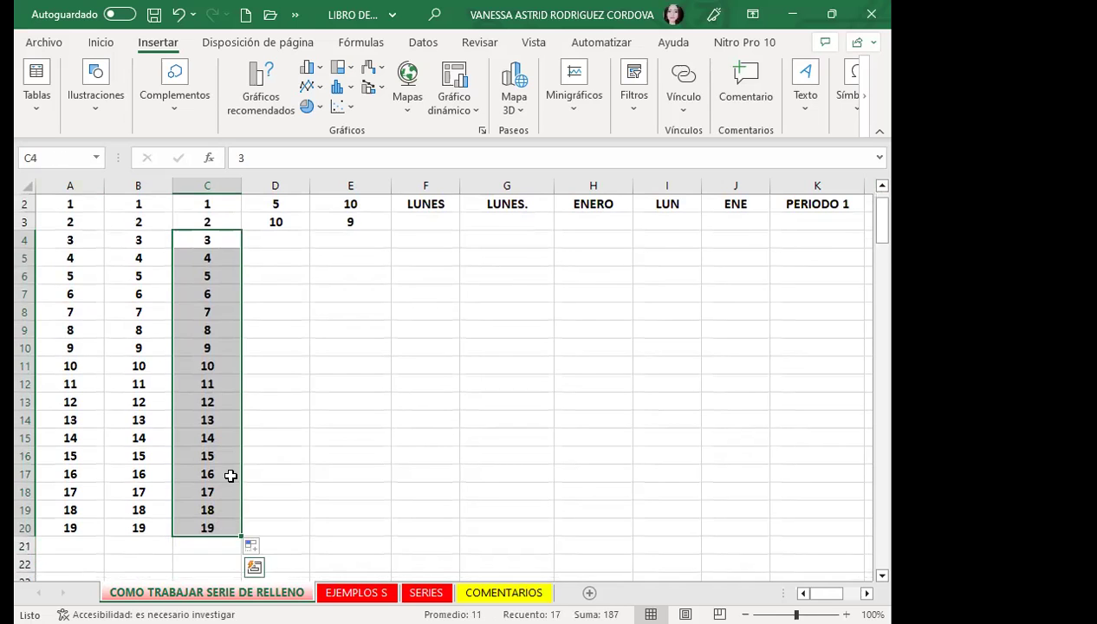
{"action": "key", "text": "Delete"}
{"action": "scroll", "coordinate": [230, 476], "scroll_direction": "up", "scroll_amount": 1}
{"action": "left_click_drag", "start_coordinate": [215, 245], "coordinate": [216, 263]}
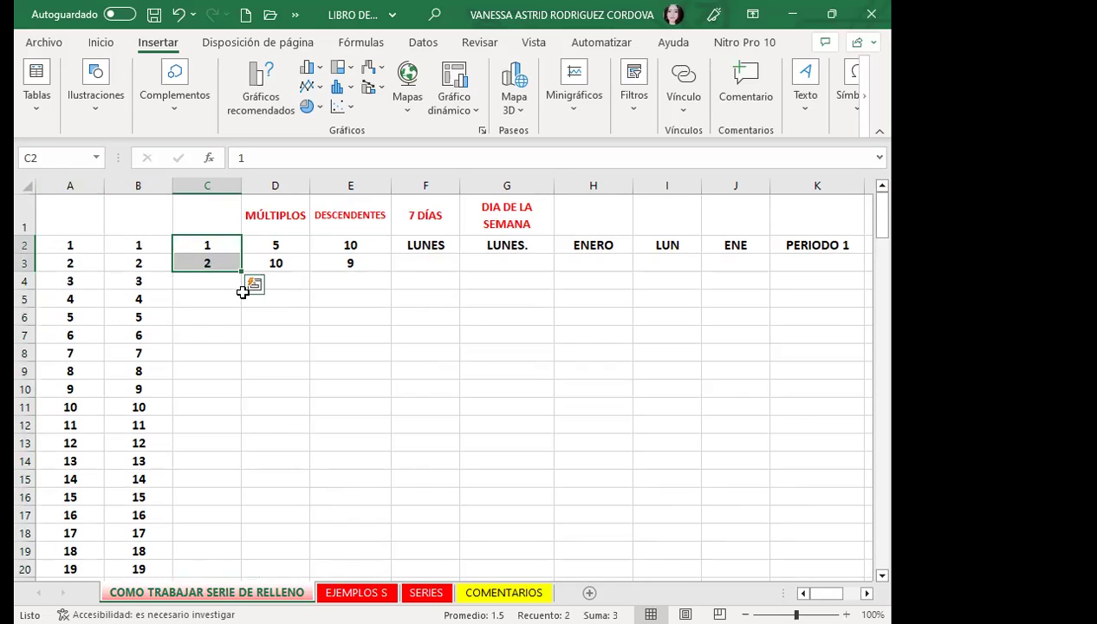
{"action": "double_click", "coordinate": [241, 272]}
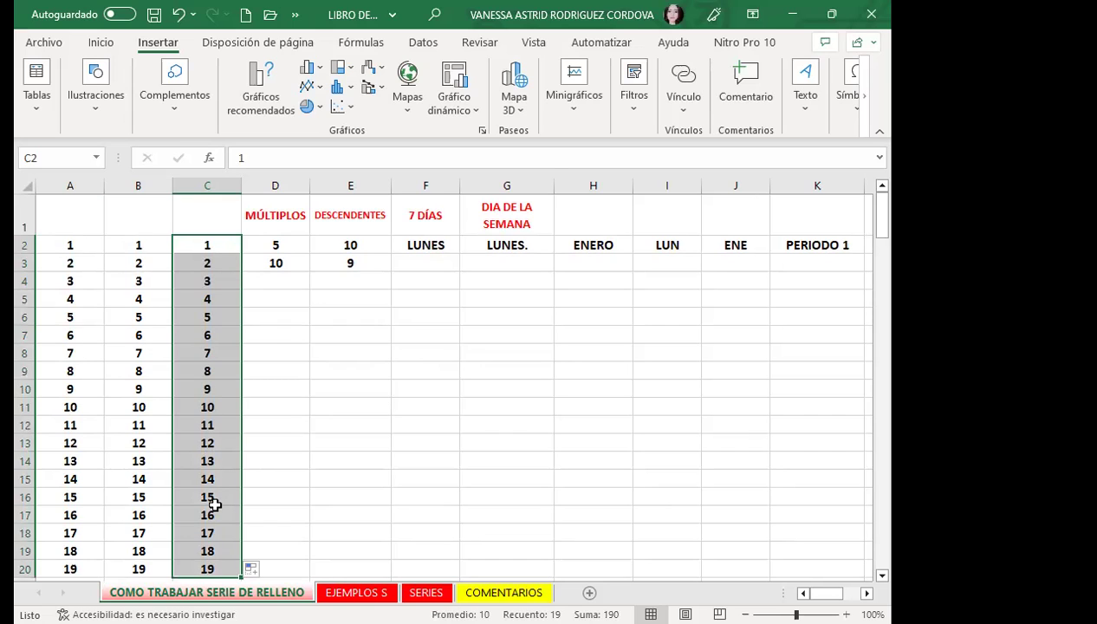
{"action": "left_click", "coordinate": [216, 247]}
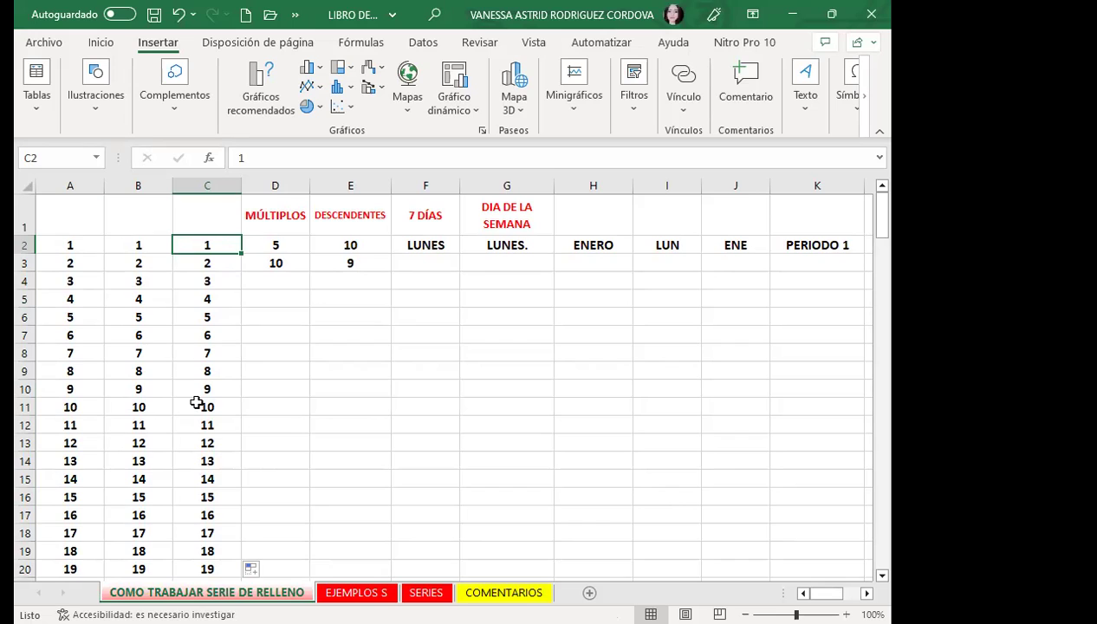
{"action": "left_click", "coordinate": [275, 185]}
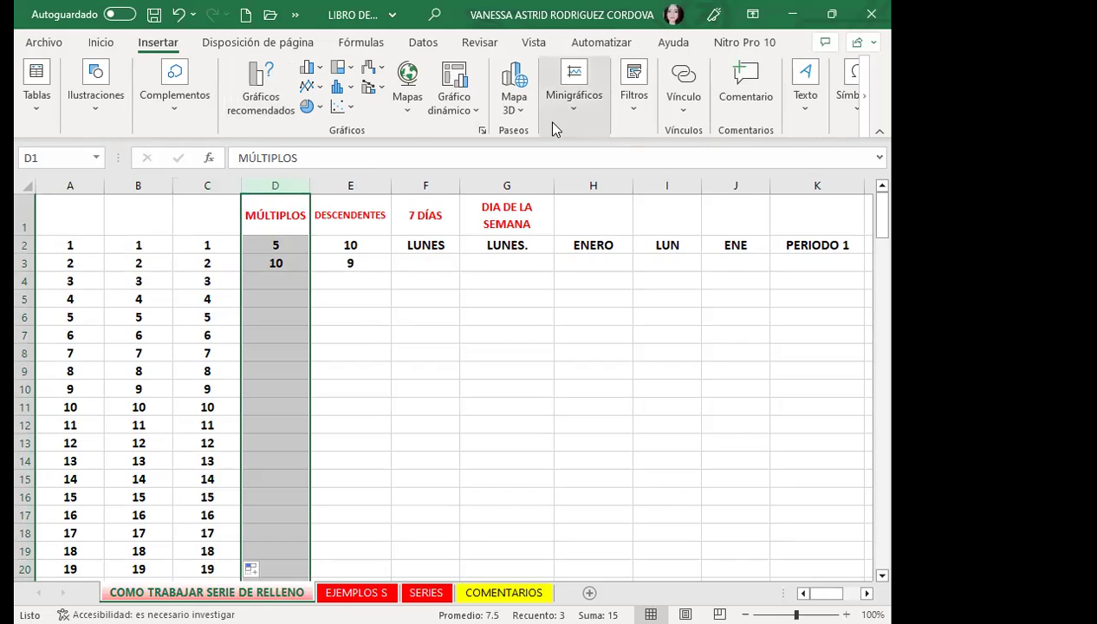
Insert a blank sheet column before MÚLTIPLOS and head it 'ESPACIO' in D1
{"action": "left_click", "coordinate": [101, 43]}
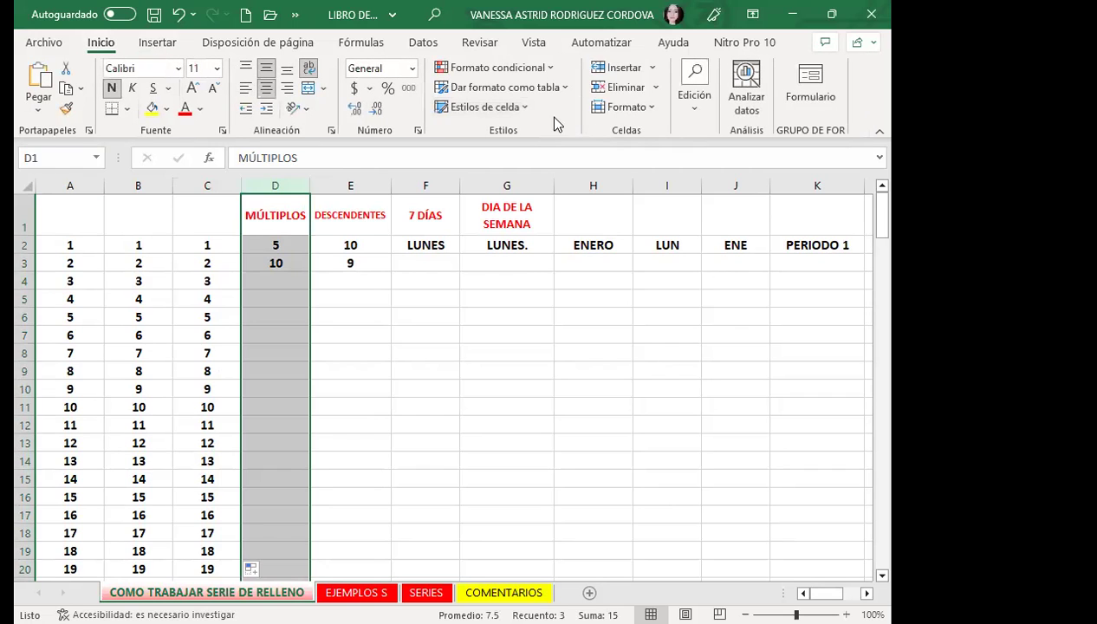
{"action": "left_click", "coordinate": [619, 73]}
{"action": "left_click", "coordinate": [299, 304]}
{"action": "left_click", "coordinate": [269, 211]}
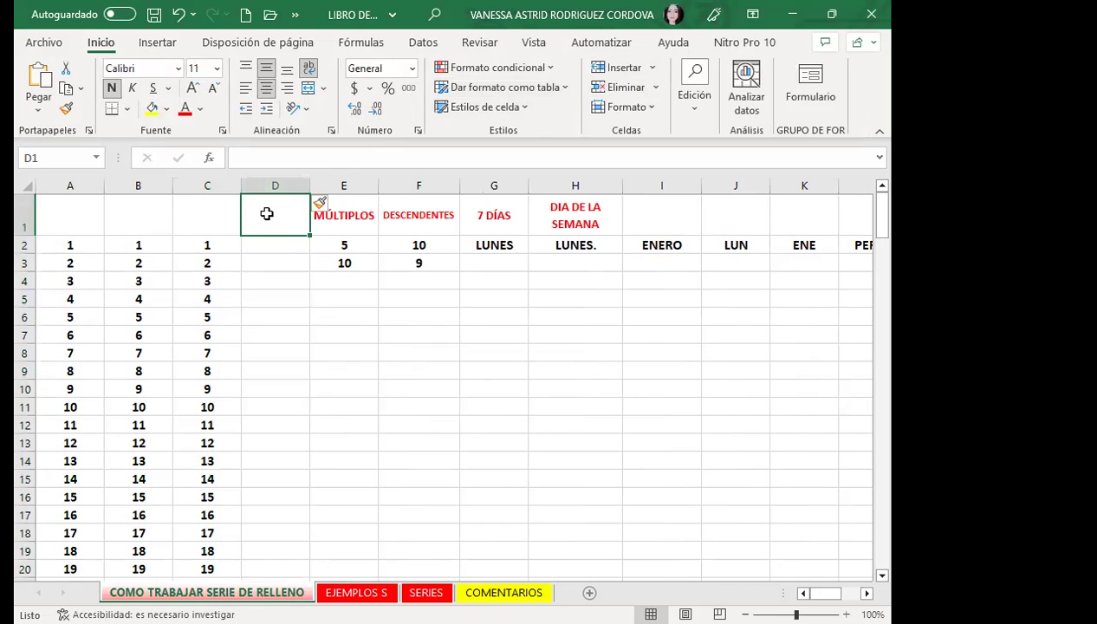
{"action": "type", "text": "ESPACIO"}
{"action": "left_click", "coordinate": [245, 333]}
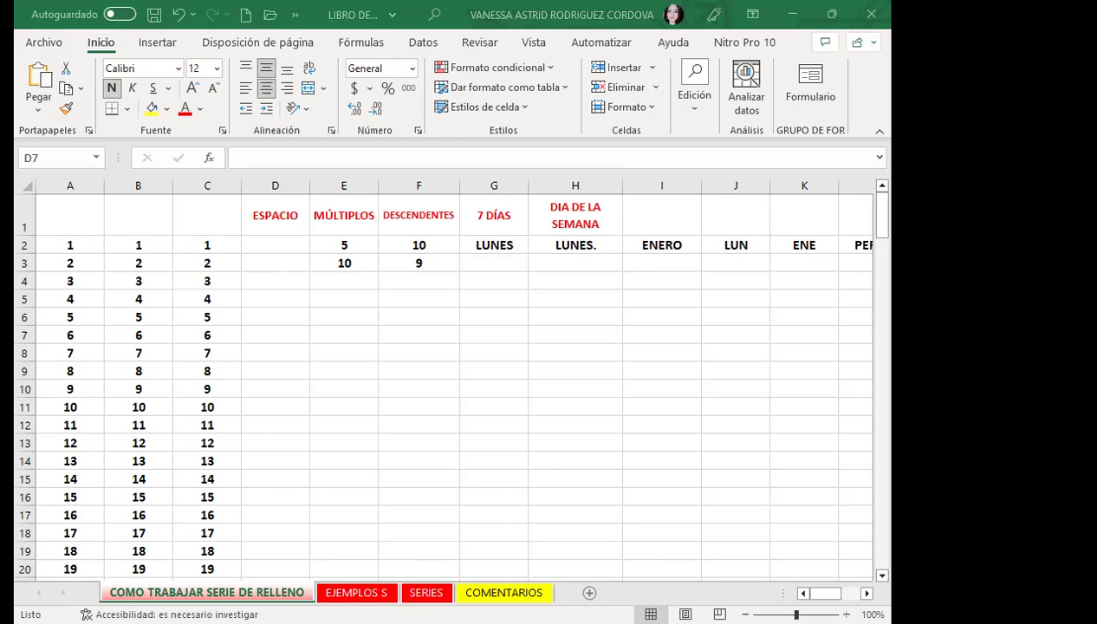
Enter 1 in D2 and 2 in D4, leaving D3 blank
{"action": "left_click", "coordinate": [261, 247]}
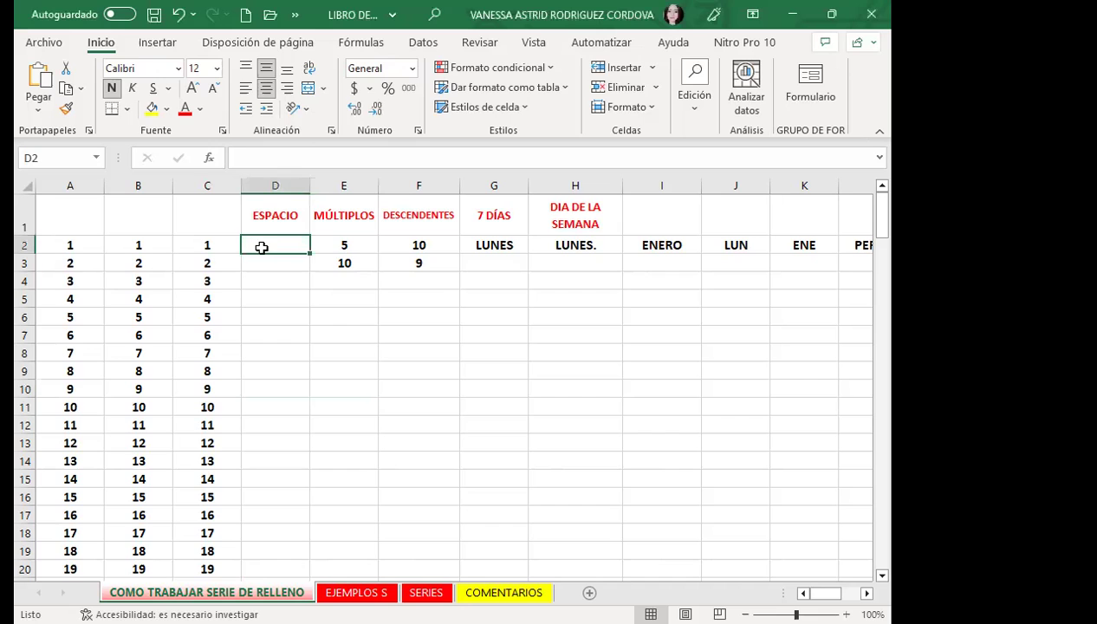
{"action": "type", "text": "1"}
{"action": "key", "text": "Return"}
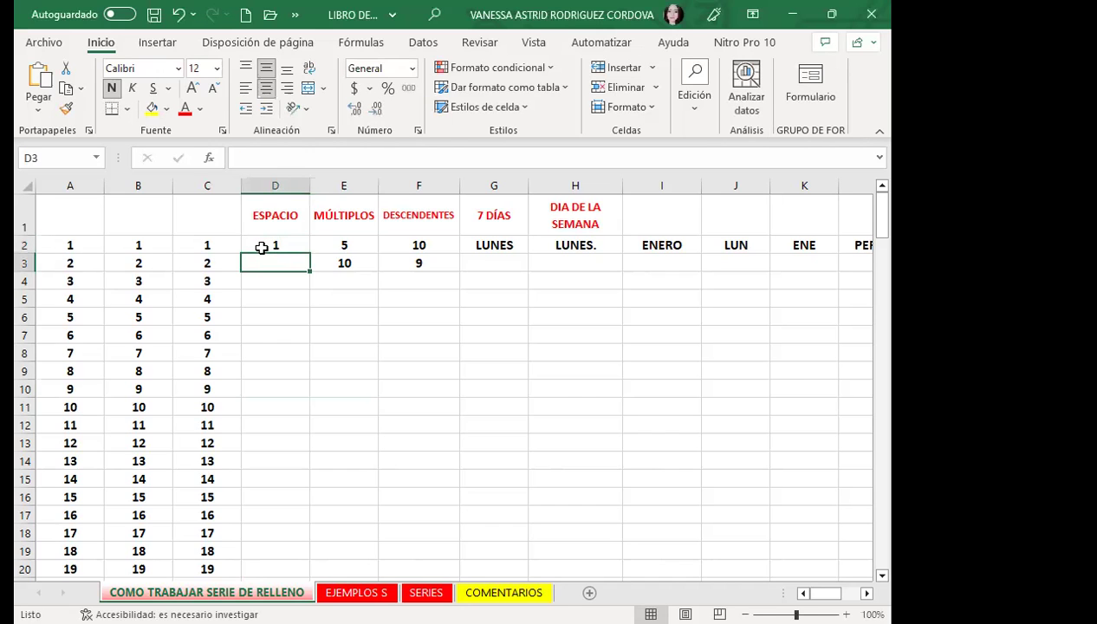
{"action": "key", "text": "Return"}
{"action": "type", "text": "2"}
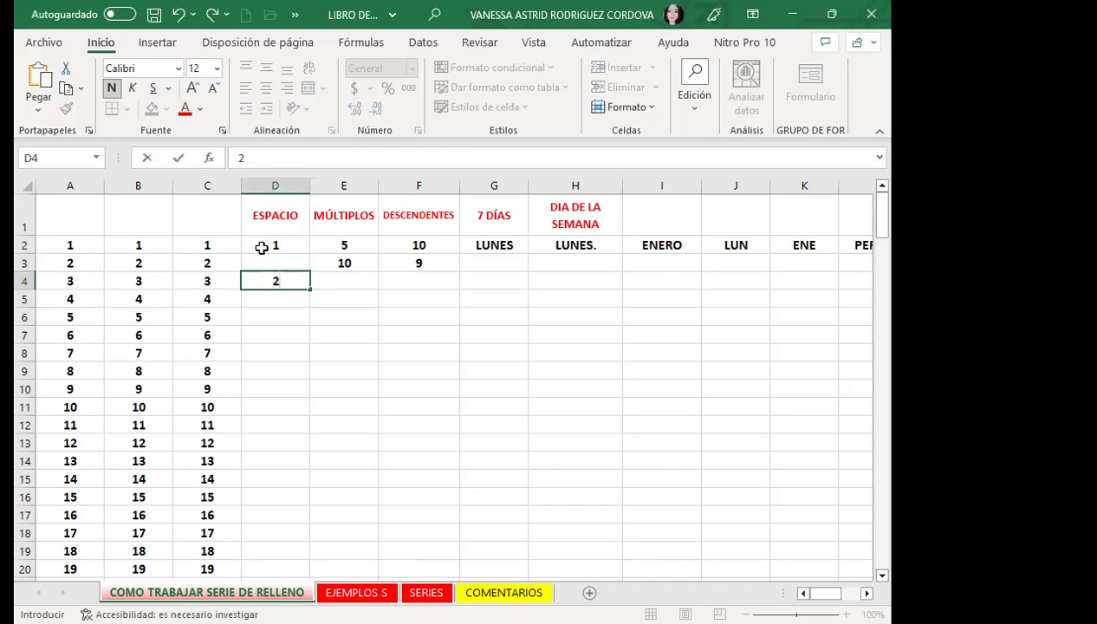
{"action": "left_click", "coordinate": [285, 325]}
Auto-fill the D2:D4 pattern down column D, then reselect D2:D4 to redo it
{"action": "left_click_drag", "start_coordinate": [276, 247], "coordinate": [284, 279]}
{"action": "double_click", "coordinate": [310, 292]}
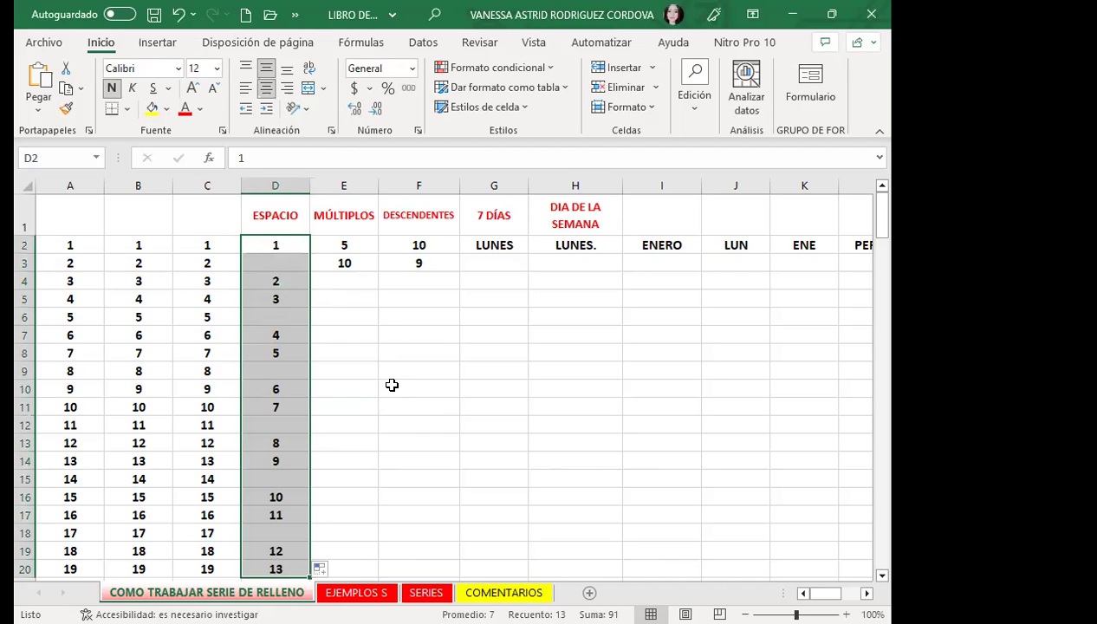
{"action": "scroll", "coordinate": [318, 438], "scroll_direction": "down", "scroll_amount": 2}
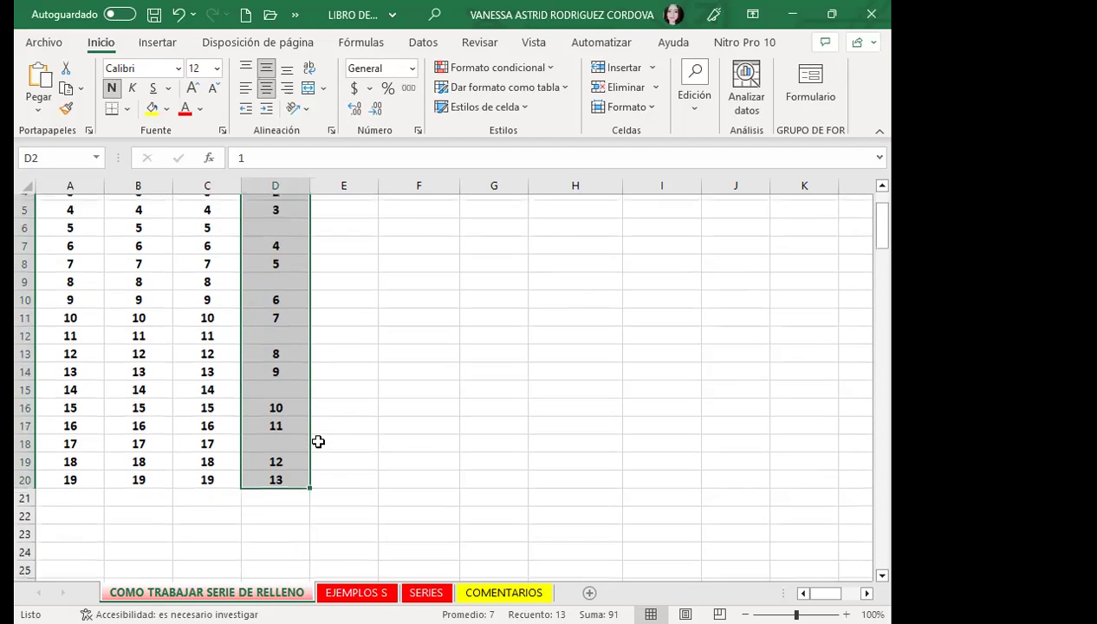
{"action": "scroll", "coordinate": [285, 416], "scroll_direction": "up", "scroll_amount": 2}
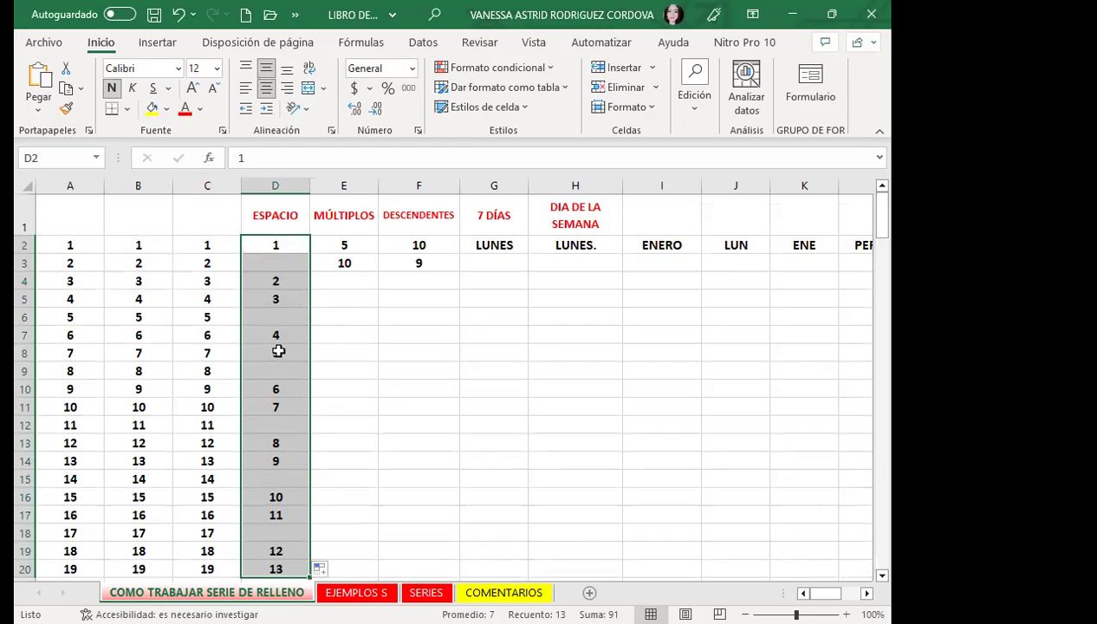
{"action": "left_click", "coordinate": [278, 351]}
{"action": "left_click_drag", "start_coordinate": [293, 243], "coordinate": [309, 304]}
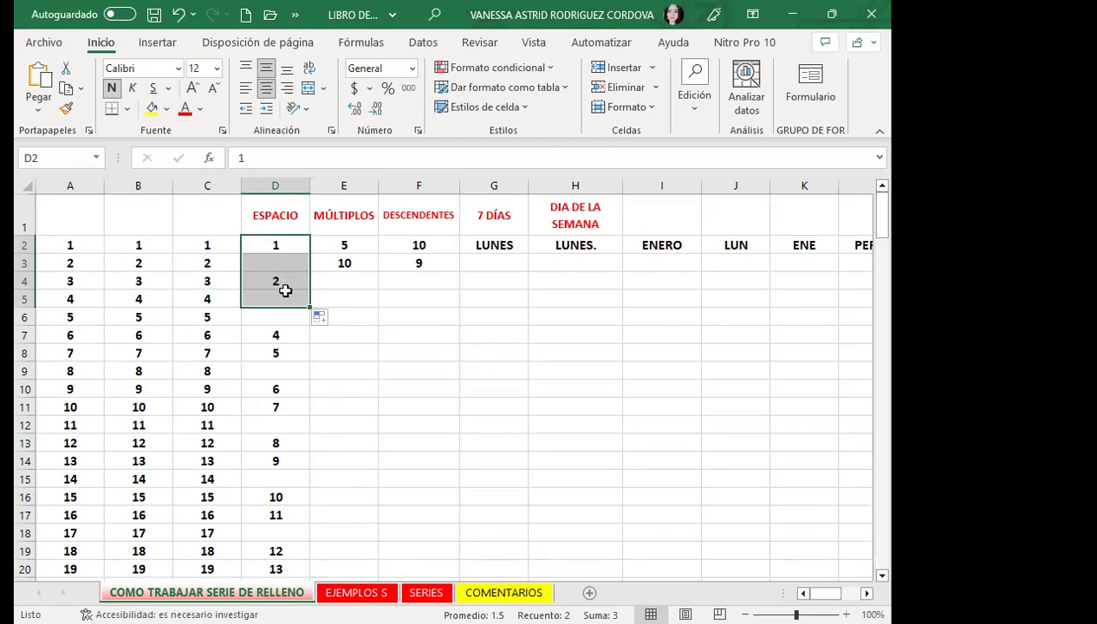
{"action": "left_click", "coordinate": [290, 242]}
{"action": "mouse_move", "coordinate": [289, 243]}
{"action": "left_mouse_down"}
{"action": "mouse_move", "coordinate": [287, 274]}
{"action": "mouse_move", "coordinate": [291, 265]}
{"action": "left_mouse_up"}
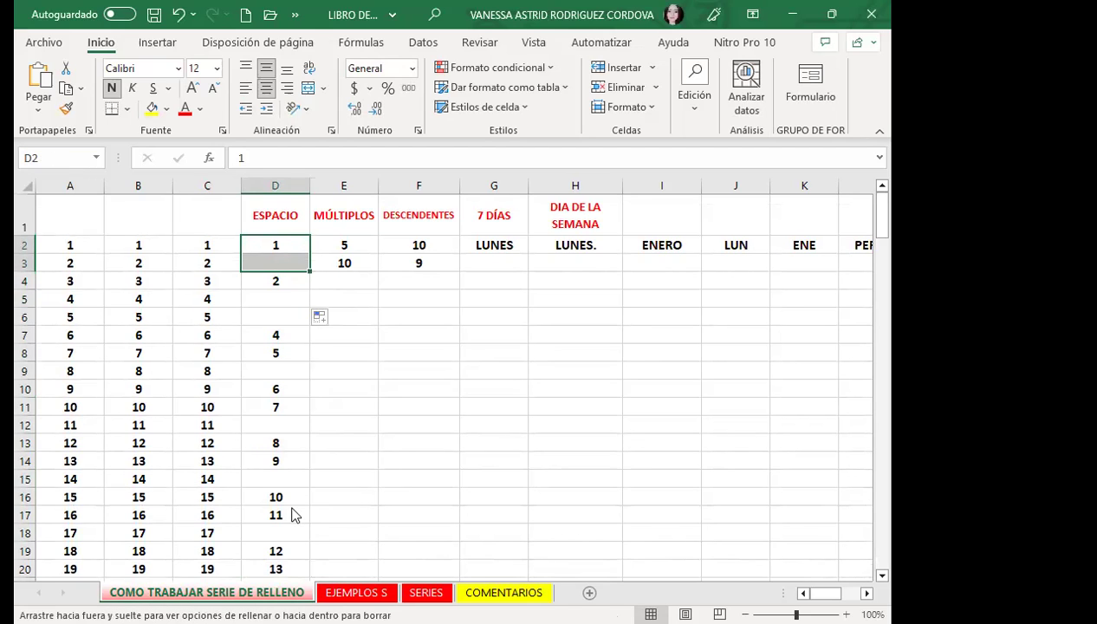
Fill the D2:D3 pattern down to D20 as a series and step through its values
{"action": "left_click_drag", "start_coordinate": [295, 525], "coordinate": [295, 555]}
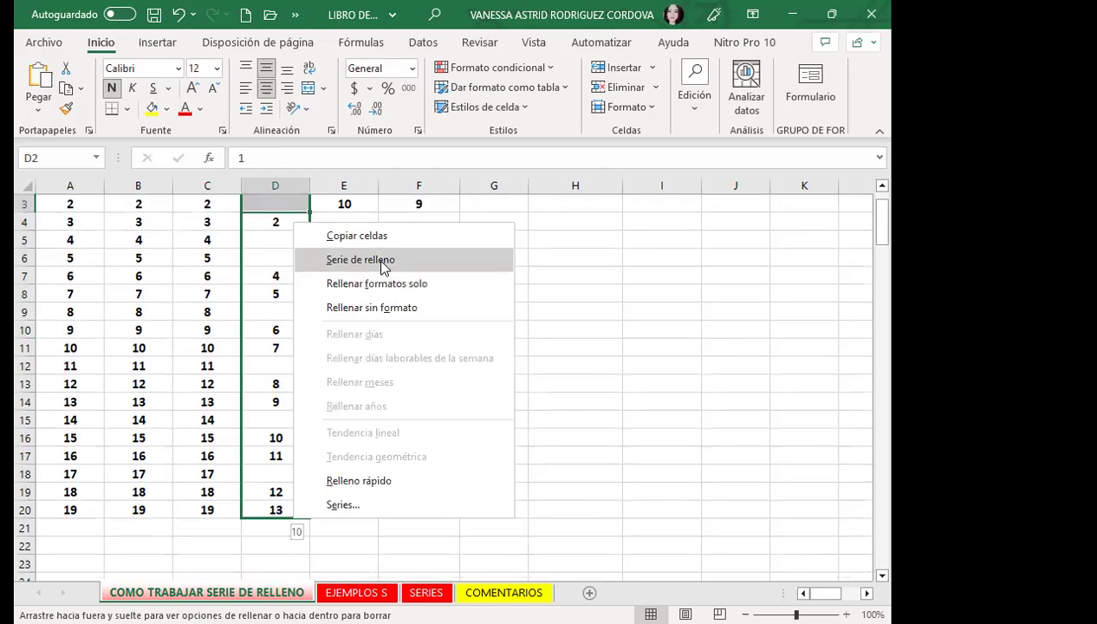
{"action": "left_click", "coordinate": [360, 259]}
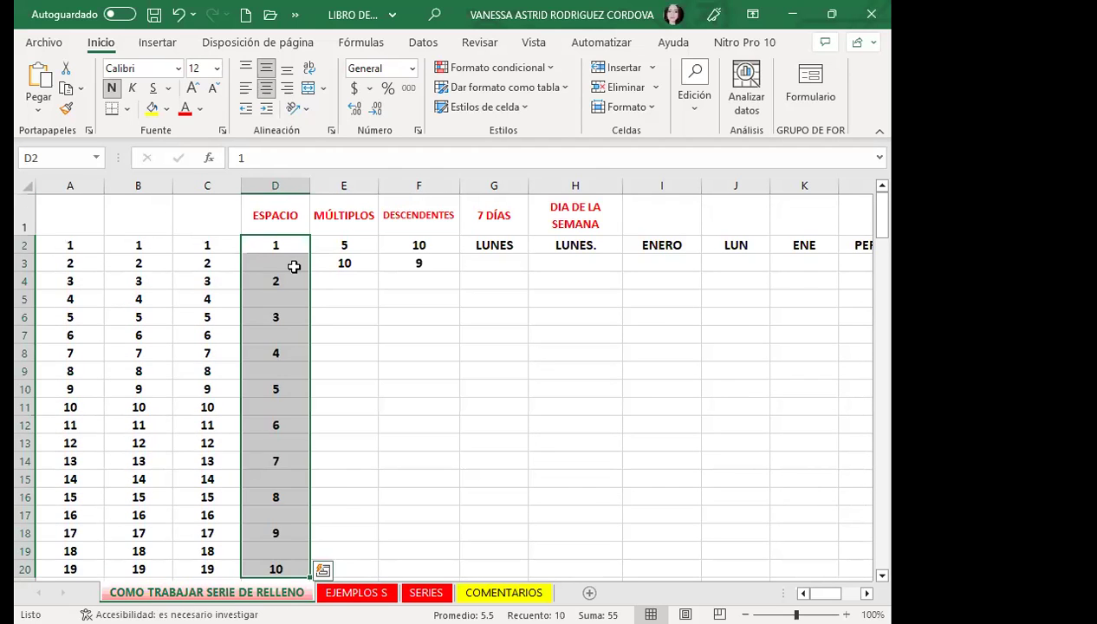
{"action": "left_click", "coordinate": [283, 299]}
{"action": "left_click", "coordinate": [283, 332]}
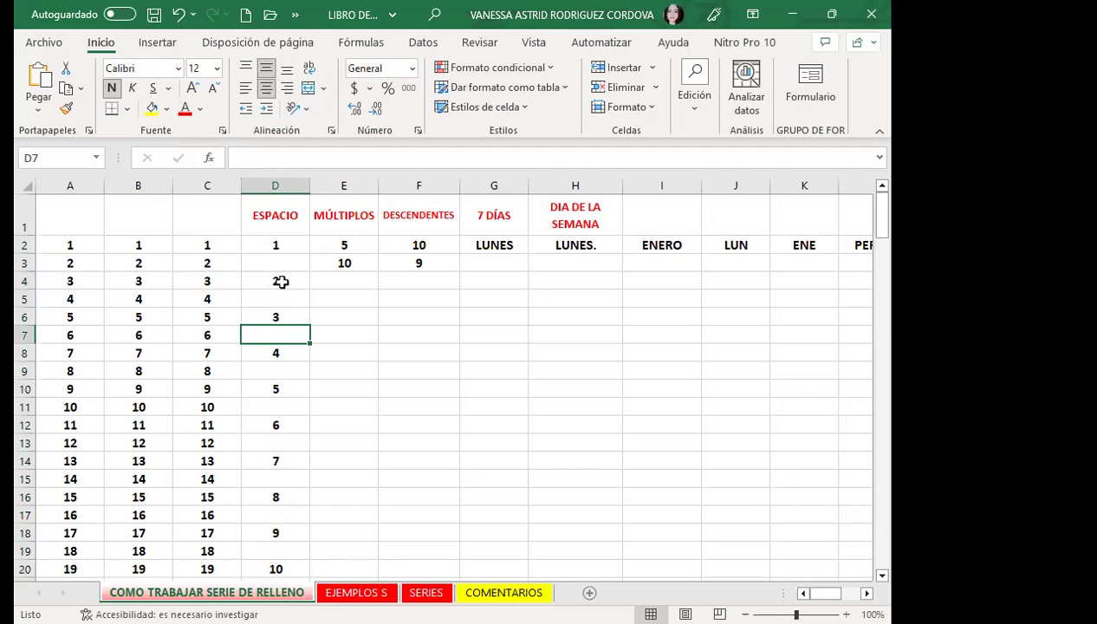
{"action": "left_click", "coordinate": [281, 247]}
{"action": "left_click", "coordinate": [283, 269]}
{"action": "left_click", "coordinate": [284, 281]}
{"action": "left_click", "coordinate": [284, 299]}
{"action": "left_click", "coordinate": [284, 317]}
{"action": "left_click", "coordinate": [283, 334]}
{"action": "left_click", "coordinate": [279, 353]}
{"action": "left_click", "coordinate": [279, 407]}
{"action": "left_click", "coordinate": [277, 425]}
{"action": "left_click", "coordinate": [273, 442]}
Point out the blank rows between values and compare D4 with A4 and C6
{"action": "left_click", "coordinate": [289, 276]}
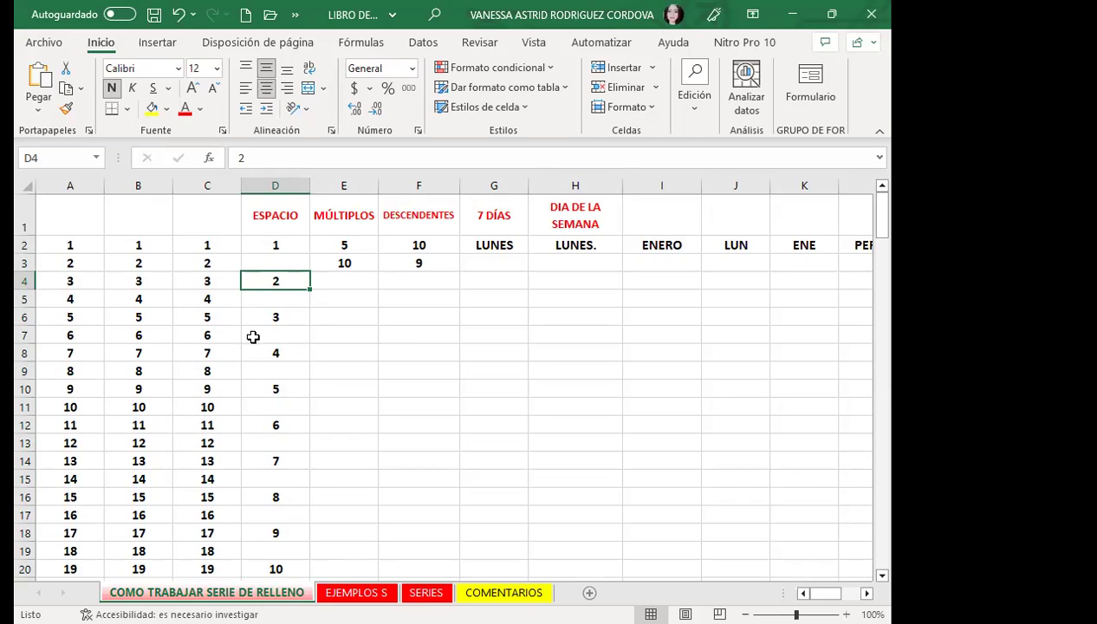
{"action": "left_click", "coordinate": [261, 296]}
{"action": "left_click", "coordinate": [263, 332]}
{"action": "left_click", "coordinate": [269, 371]}
{"action": "left_click", "coordinate": [267, 407]}
{"action": "left_click", "coordinate": [271, 443]}
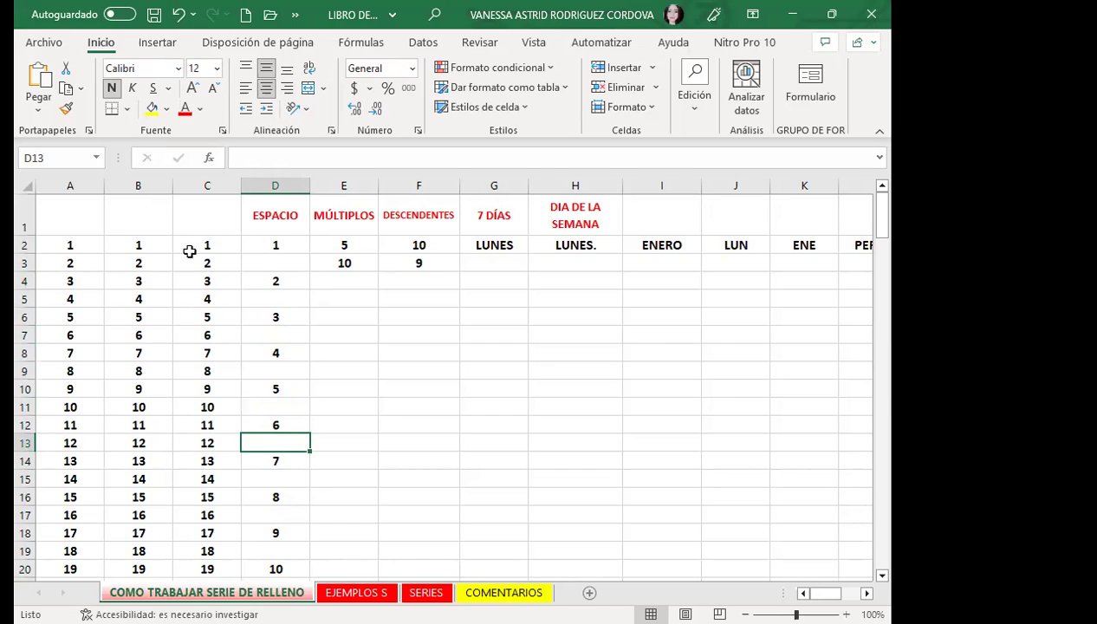
{"action": "left_click", "coordinate": [78, 279]}
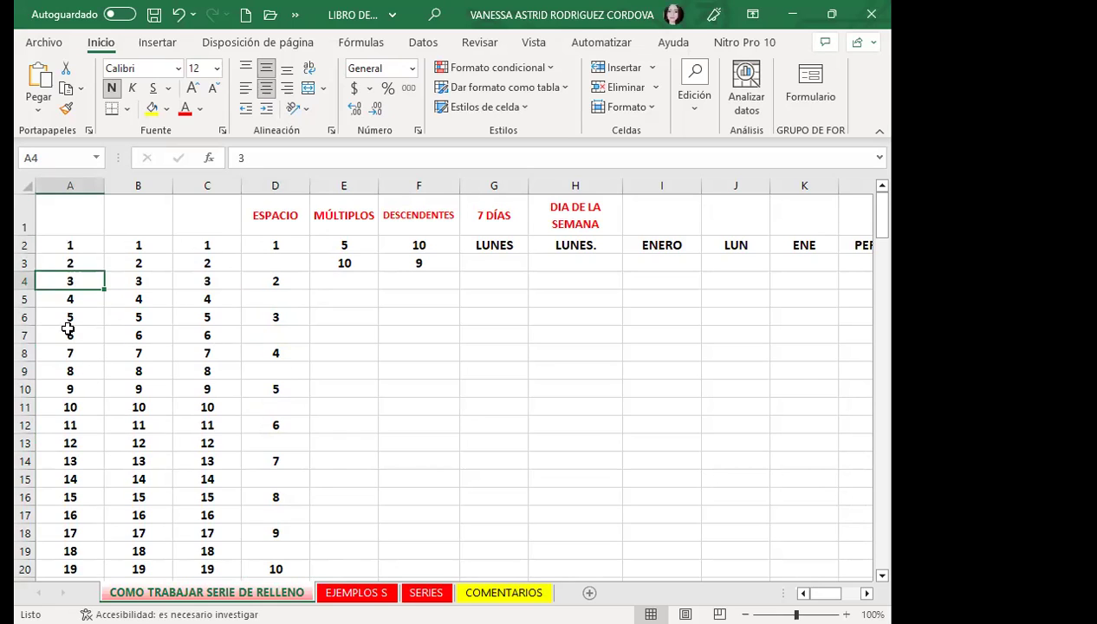
{"action": "left_click", "coordinate": [209, 319]}
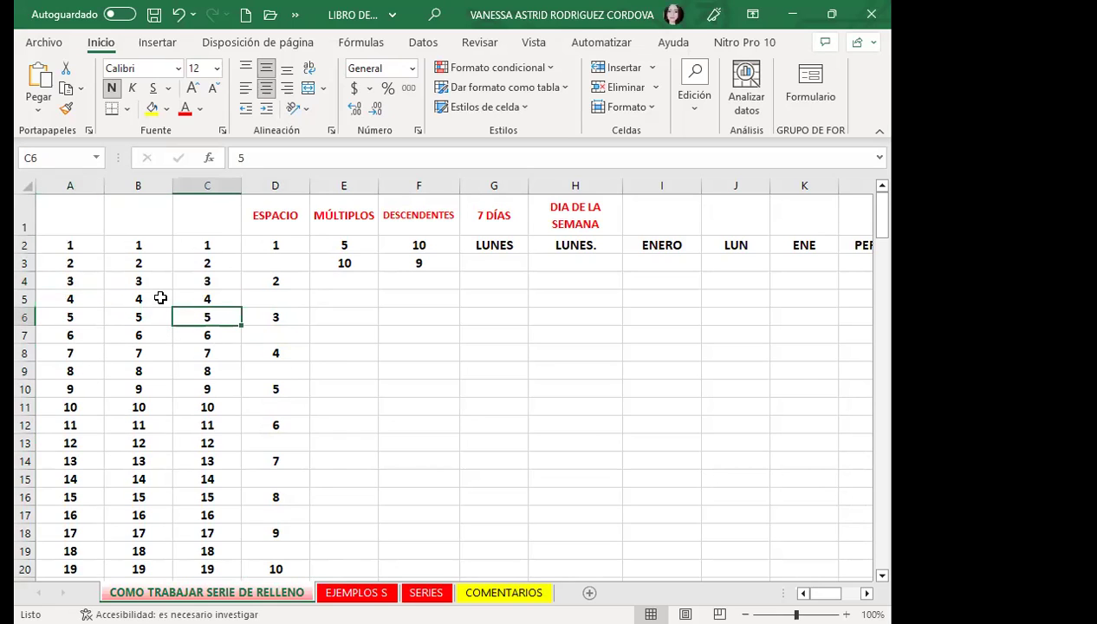
{"action": "left_click", "coordinate": [280, 260]}
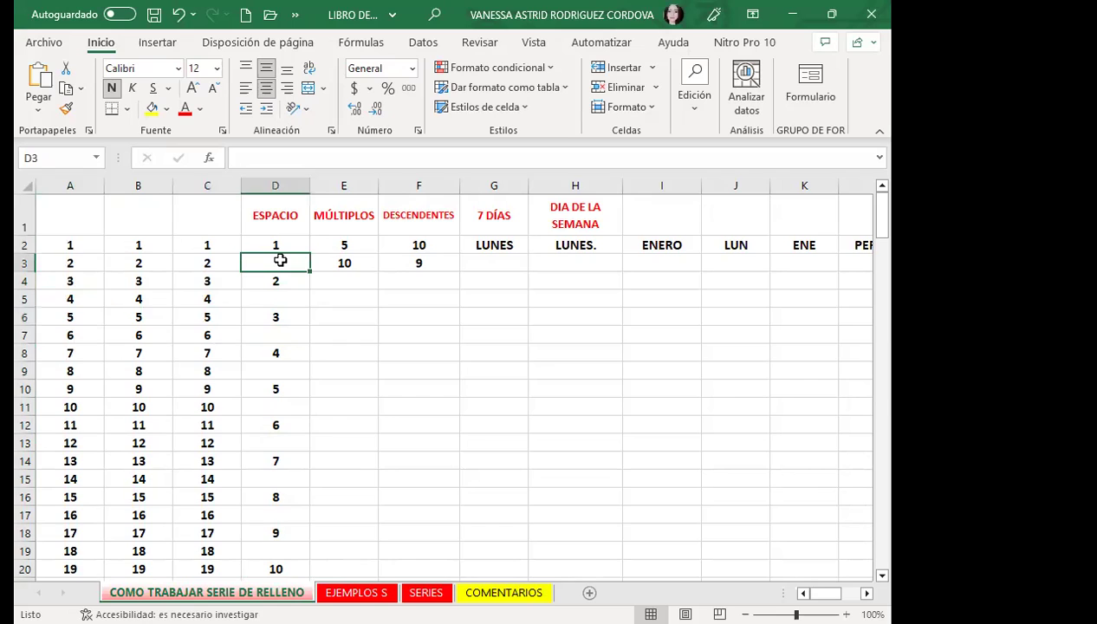
{"action": "left_click", "coordinate": [358, 255]}
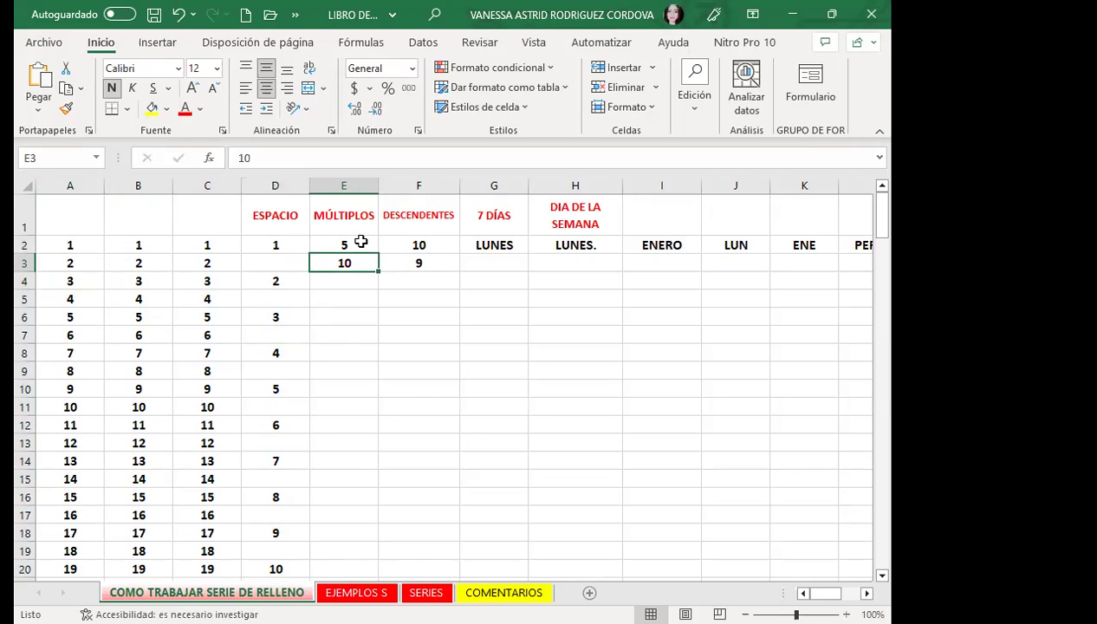
Extend the 5 and 10 in E2:E3 to row 20 and confirm it ends at 95
{"action": "left_click_drag", "start_coordinate": [360, 243], "coordinate": [361, 256]}
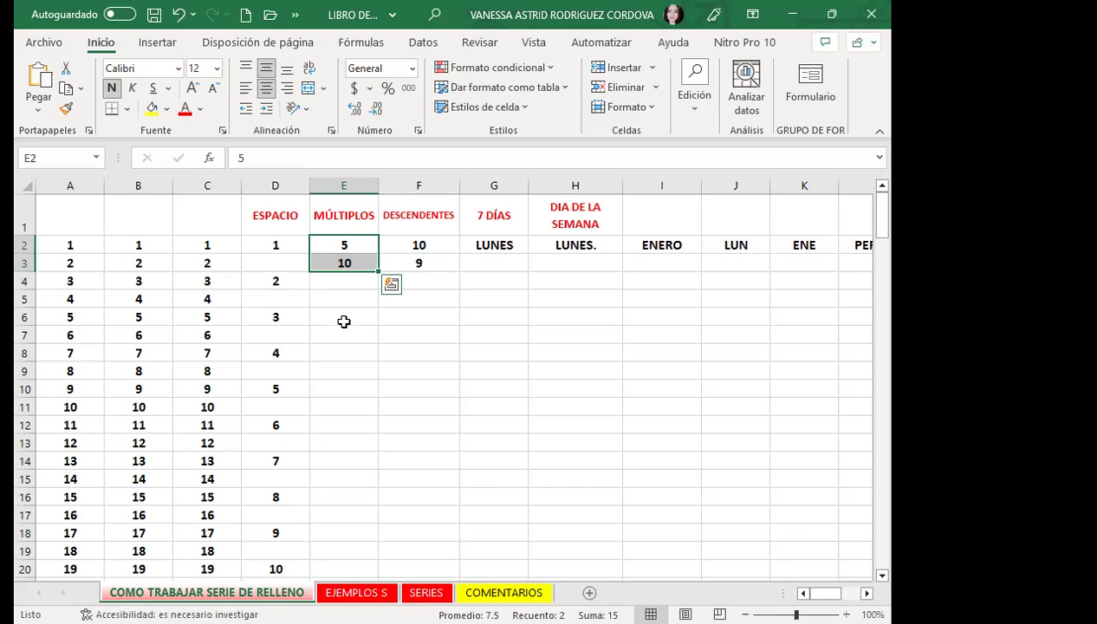
{"action": "double_click", "coordinate": [378, 273]}
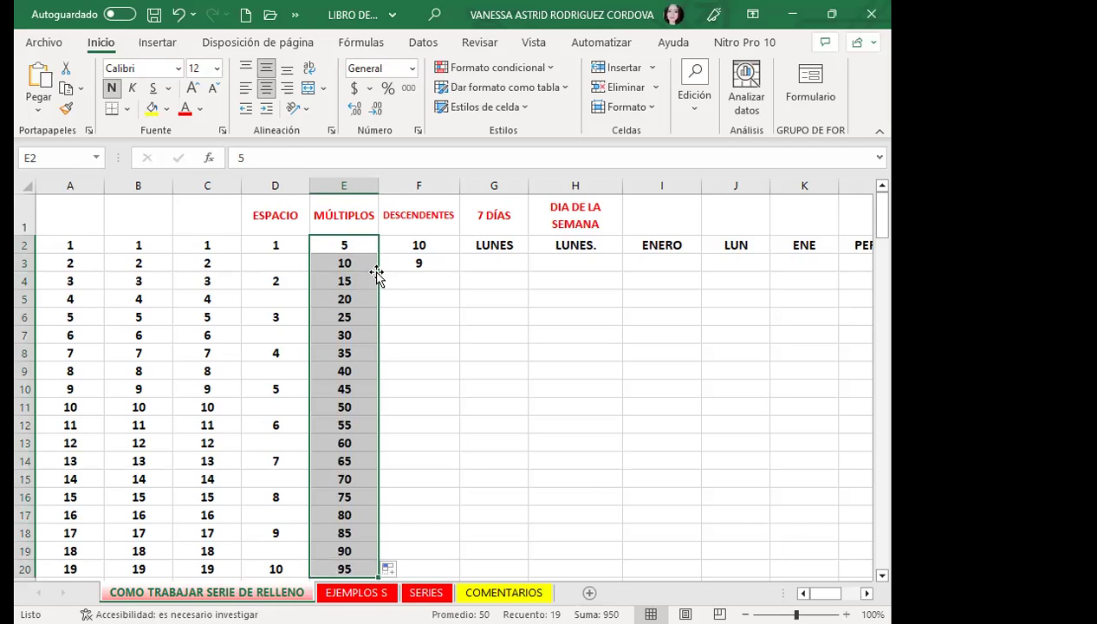
{"action": "scroll", "coordinate": [334, 493], "scroll_direction": "down", "scroll_amount": 1}
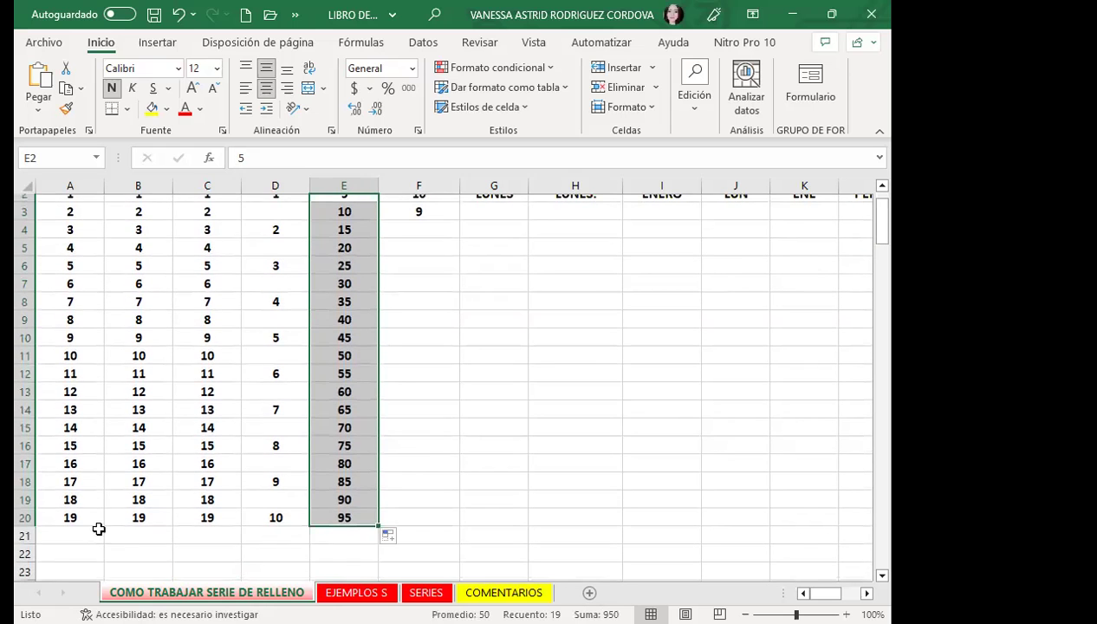
{"action": "left_click", "coordinate": [26, 517]}
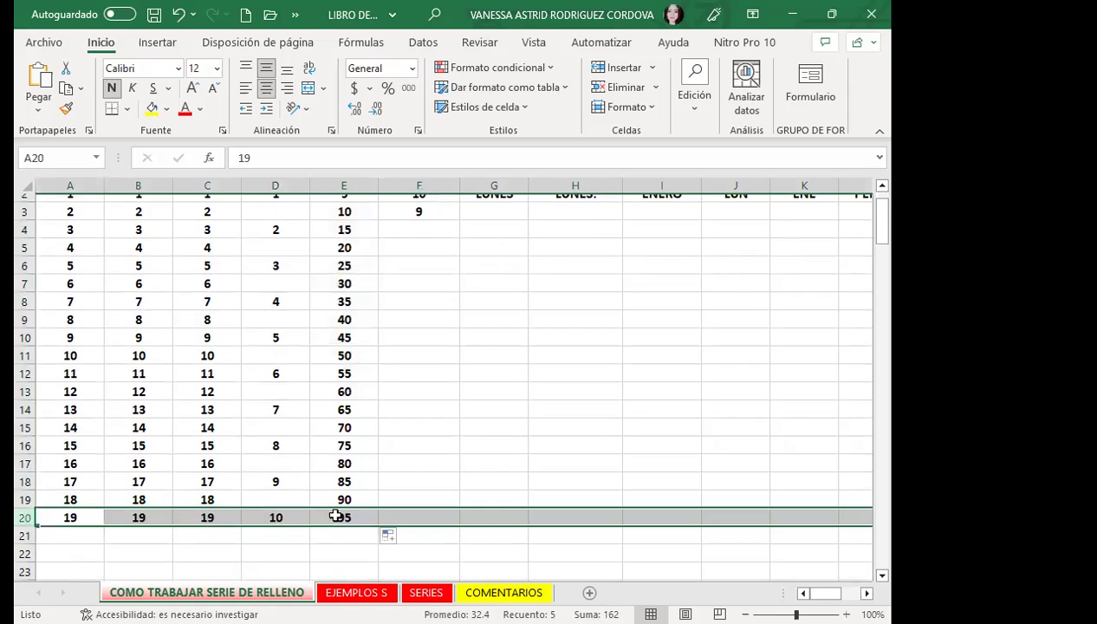
{"action": "scroll", "coordinate": [343, 451], "scroll_direction": "up", "scroll_amount": 1}
{"action": "left_click", "coordinate": [351, 351]}
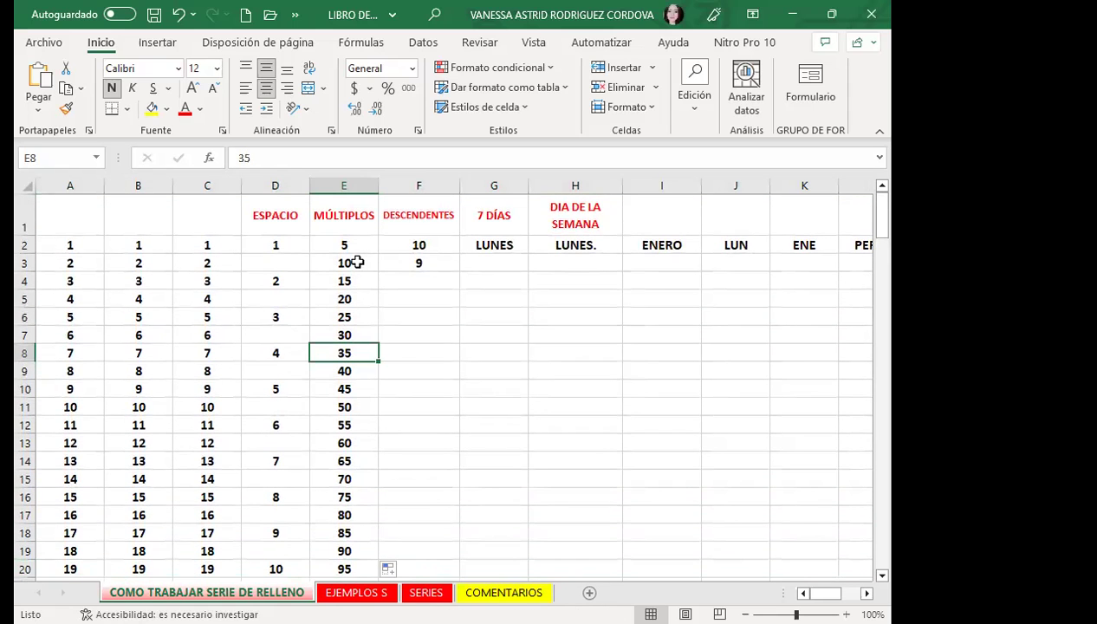
{"action": "left_click_drag", "start_coordinate": [356, 246], "coordinate": [360, 262]}
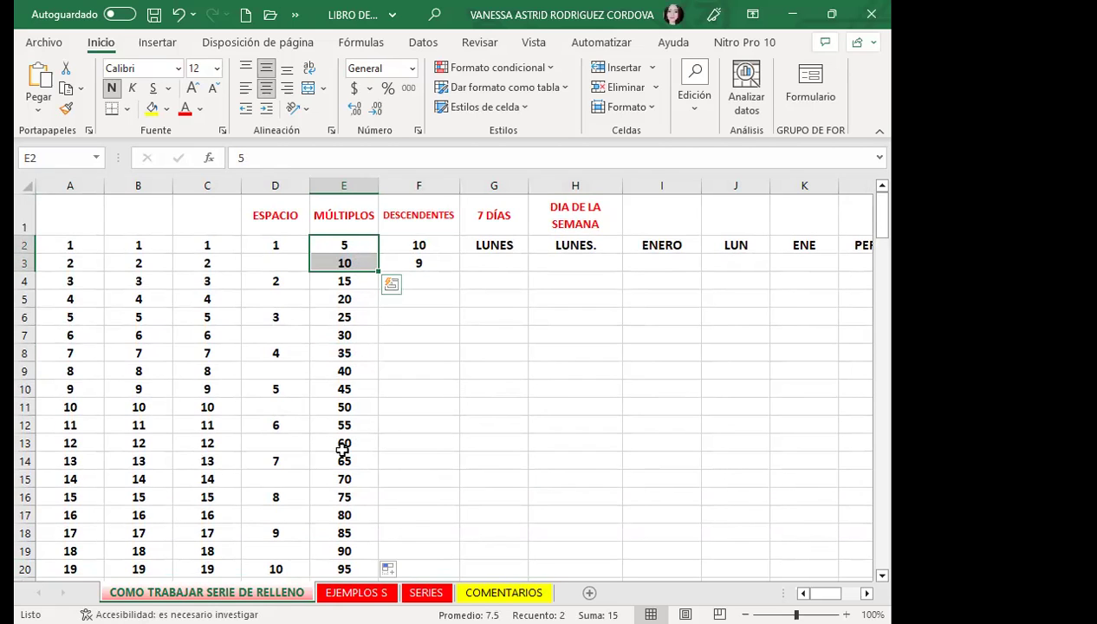
{"action": "scroll", "coordinate": [351, 531], "scroll_direction": "down", "scroll_amount": 1}
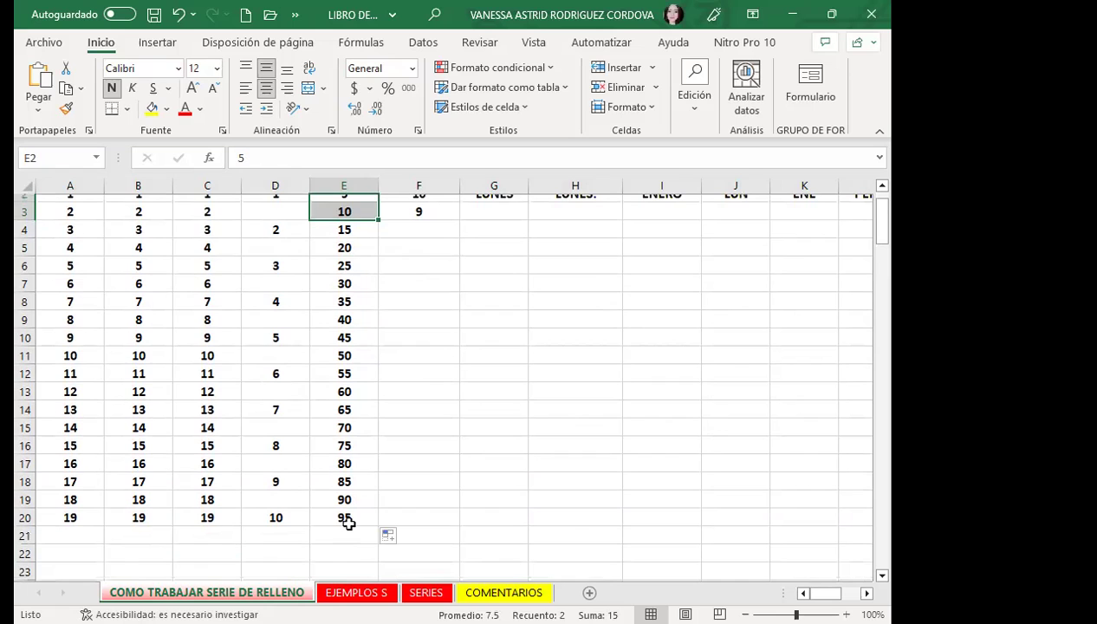
{"action": "left_click", "coordinate": [349, 520]}
{"action": "left_click", "coordinate": [25, 518]}
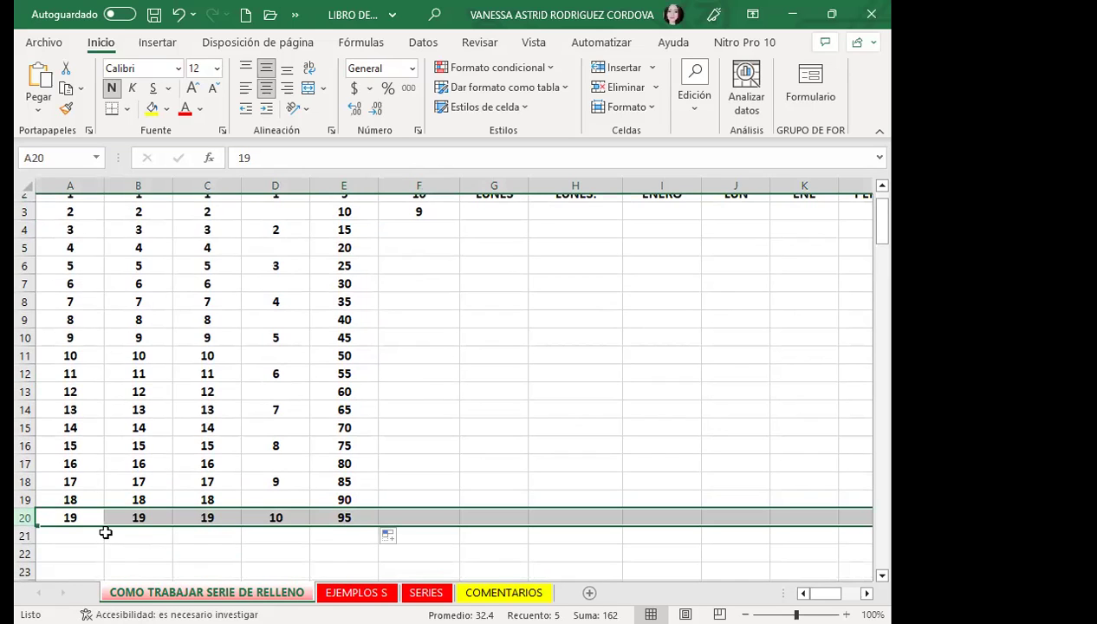
{"action": "scroll", "coordinate": [465, 466], "scroll_direction": "up", "scroll_amount": 1}
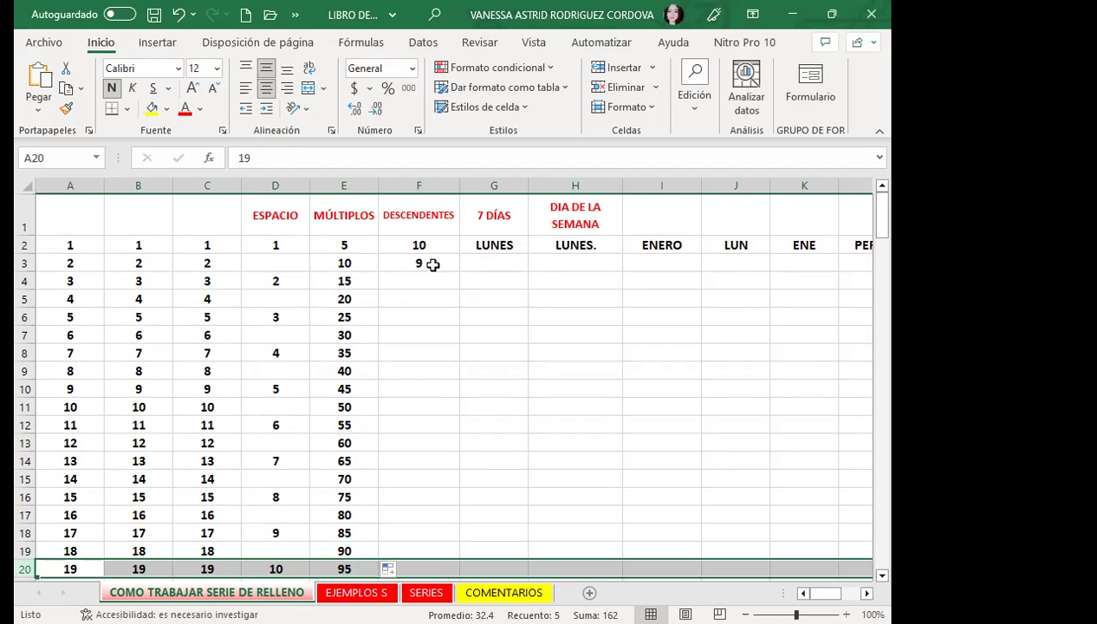
Extend the 10 and 9 in F2:F3 down to row 20 and step through the countdown
{"action": "left_click_drag", "start_coordinate": [432, 245], "coordinate": [432, 263]}
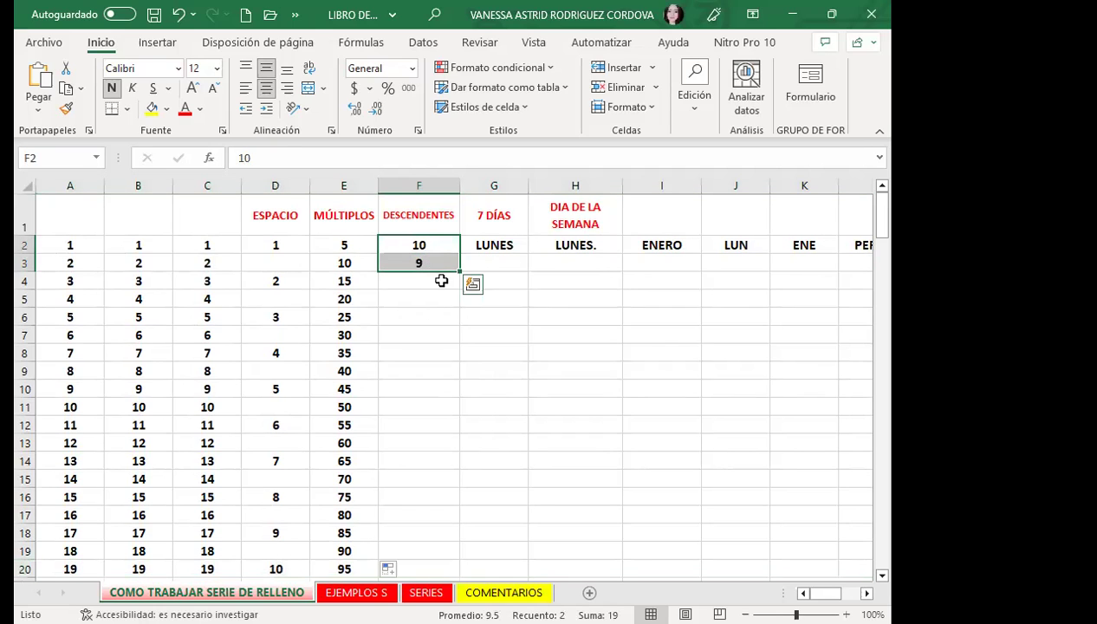
{"action": "double_click", "coordinate": [460, 272]}
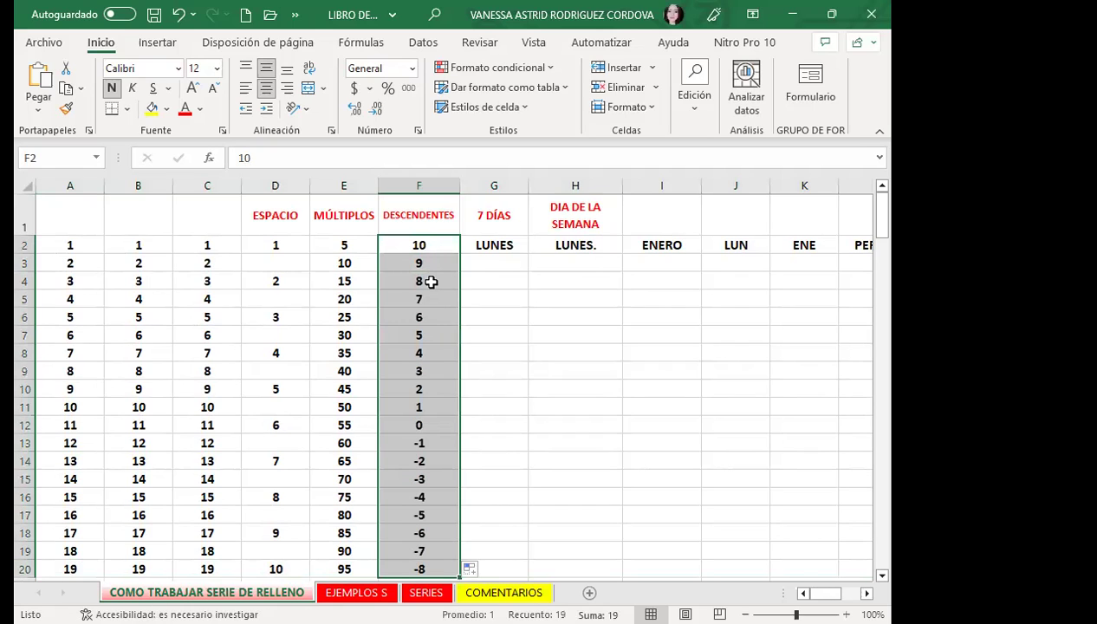
{"action": "left_click", "coordinate": [430, 281]}
{"action": "left_click", "coordinate": [429, 299]}
{"action": "left_click", "coordinate": [426, 317]}
{"action": "left_click", "coordinate": [425, 337]}
{"action": "left_click", "coordinate": [427, 353]}
{"action": "left_click", "coordinate": [428, 371]}
Check where the countdown turns negative and that F20 ends at -8
{"action": "scroll", "coordinate": [425, 390], "scroll_direction": "down", "scroll_amount": 2}
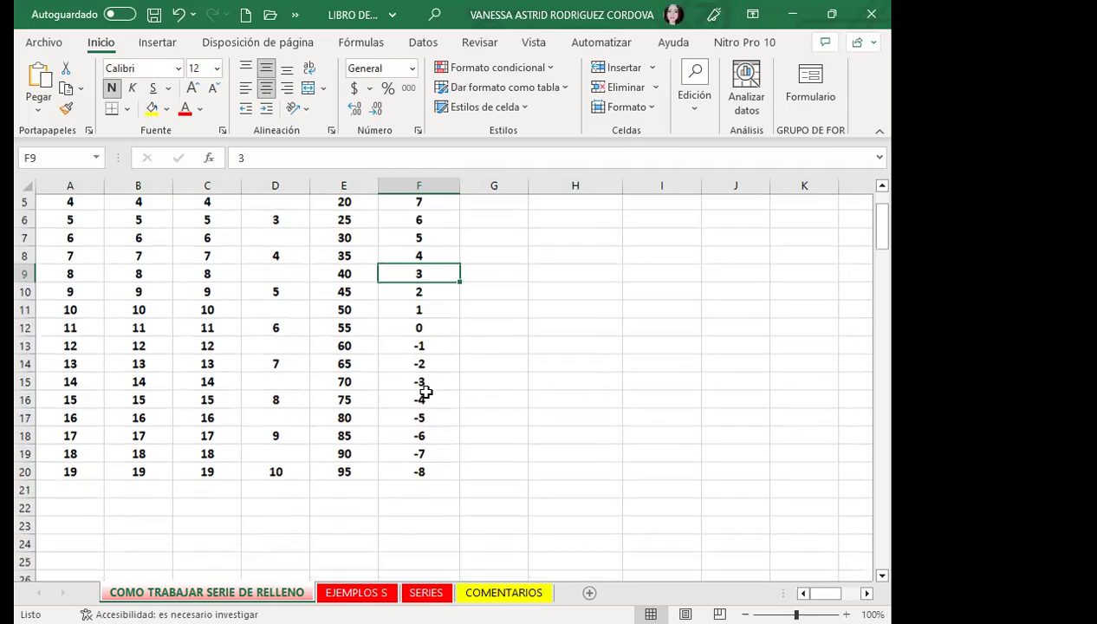
{"action": "left_click", "coordinate": [424, 325]}
{"action": "left_click", "coordinate": [428, 342]}
{"action": "left_click", "coordinate": [434, 375]}
{"action": "left_click", "coordinate": [429, 465]}
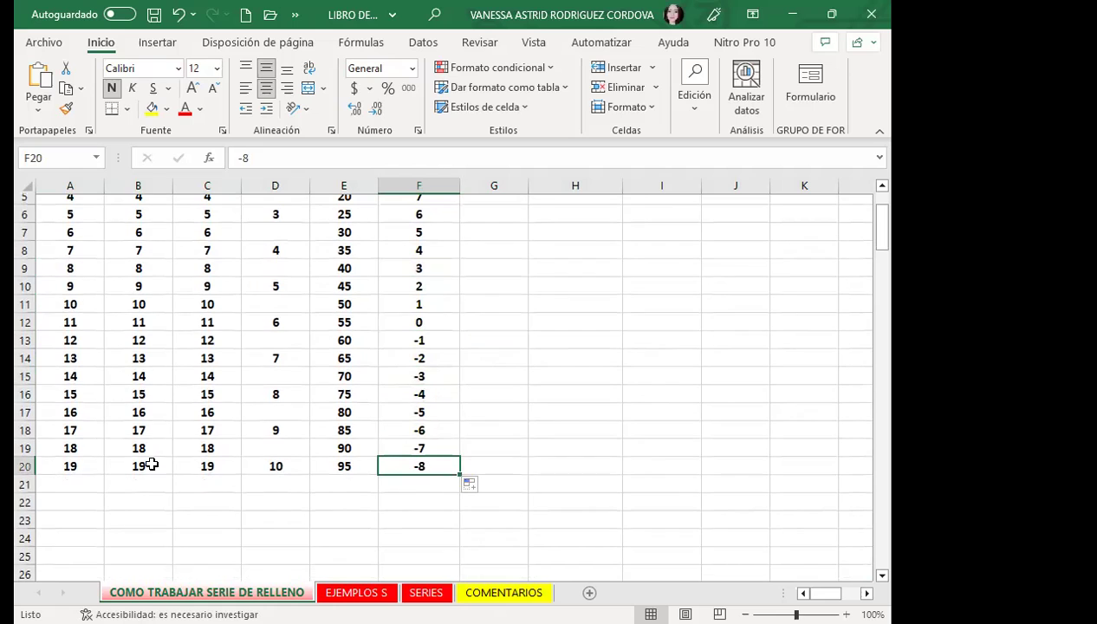
{"action": "left_click", "coordinate": [26, 466]}
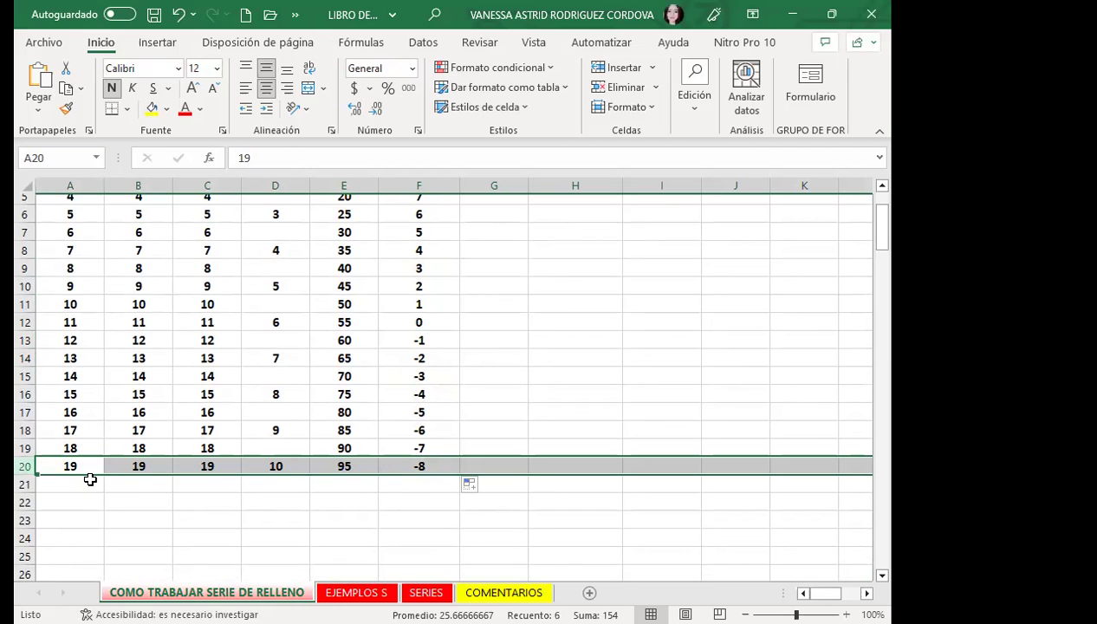
{"action": "left_click", "coordinate": [433, 461]}
{"action": "scroll", "coordinate": [442, 436], "scroll_direction": "up", "scroll_amount": 2}
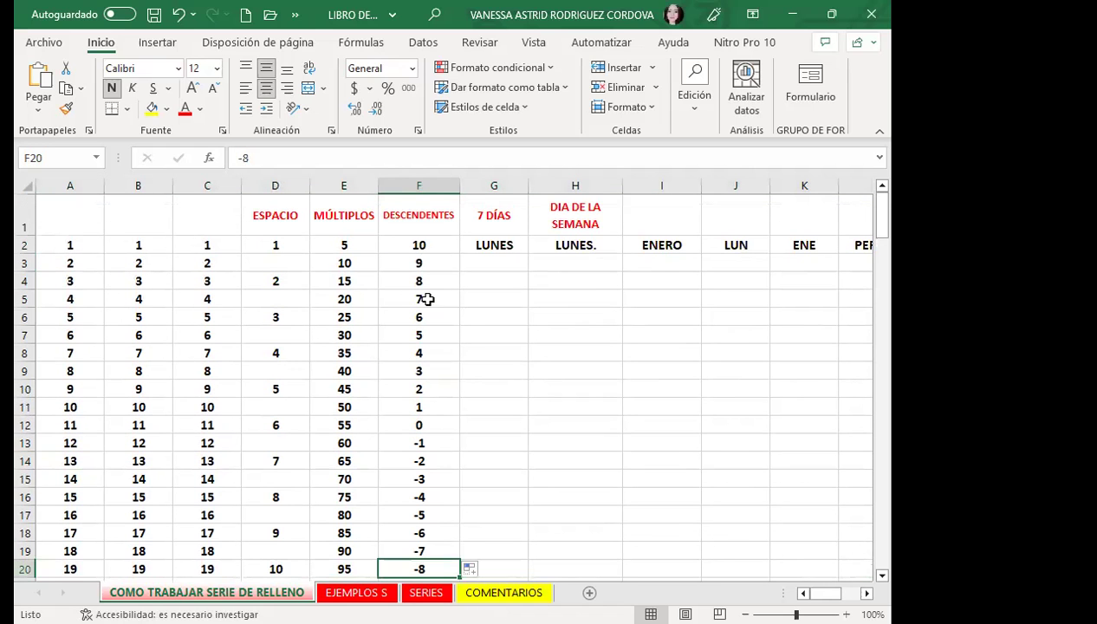
{"action": "scroll", "coordinate": [425, 451], "scroll_direction": "down", "scroll_amount": 1}
{"action": "scroll", "coordinate": [424, 459], "scroll_direction": "down", "scroll_amount": 1}
{"action": "scroll", "coordinate": [426, 455], "scroll_direction": "up", "scroll_amount": 2}
{"action": "left_click", "coordinate": [491, 276]}
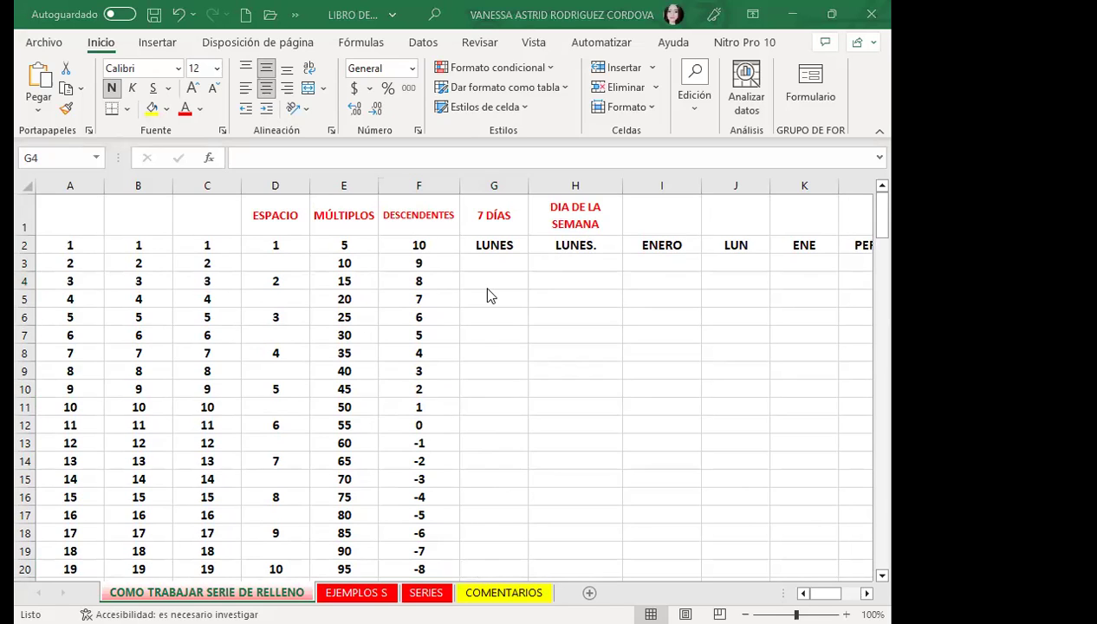
{"action": "left_click", "coordinate": [498, 332]}
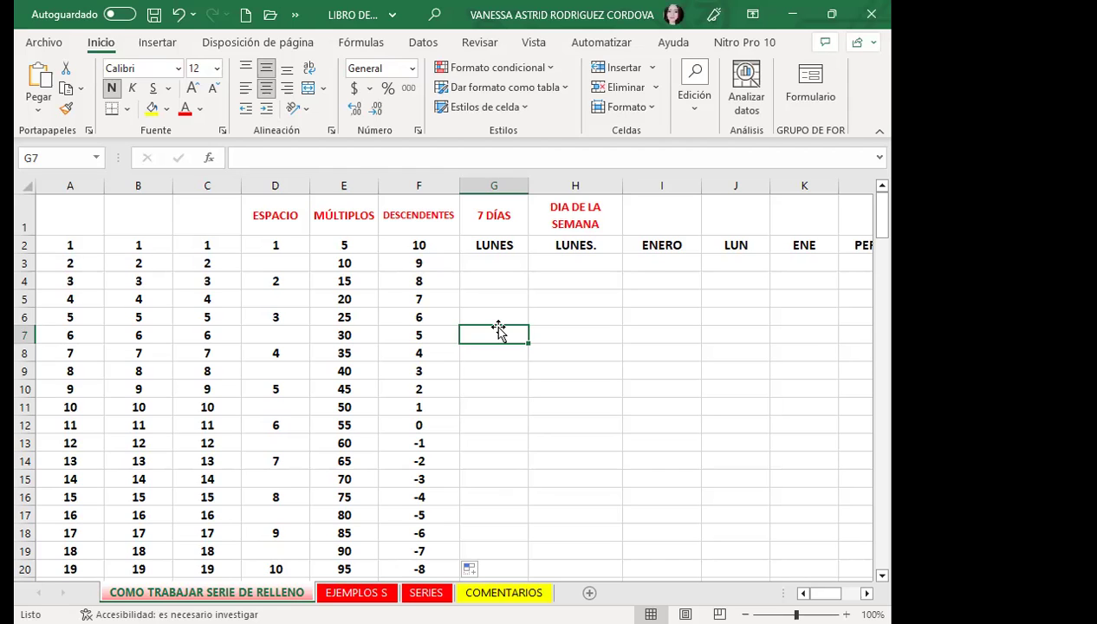
{"action": "key", "text": "Up"}
{"action": "key", "text": "Up"}
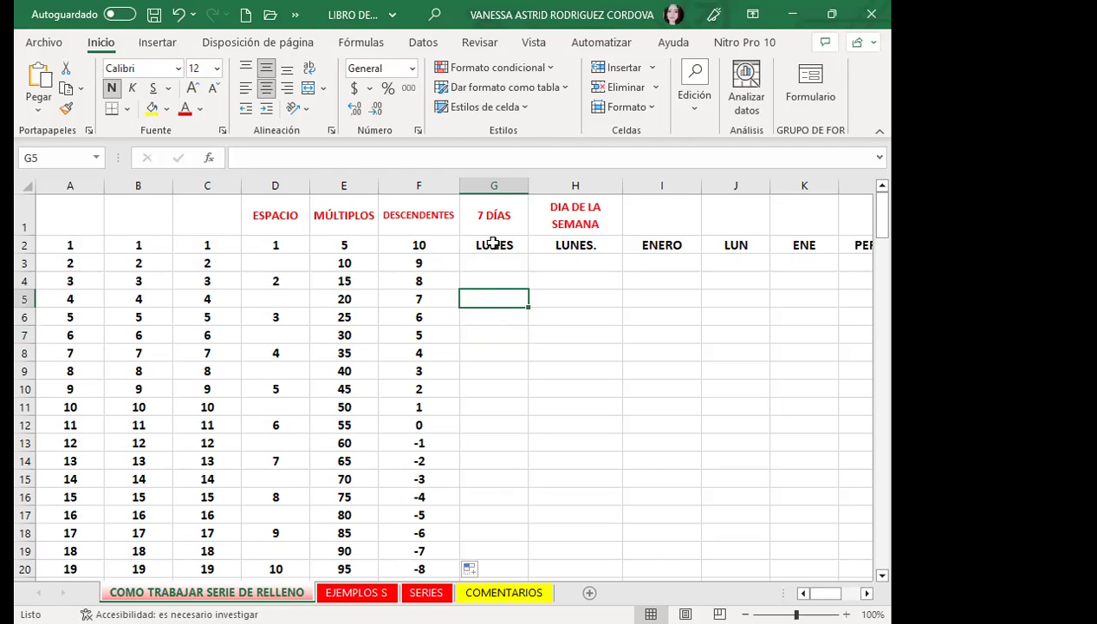
{"action": "key", "text": "Up"}
{"action": "key", "text": "Up"}
{"action": "key", "text": "Up"}
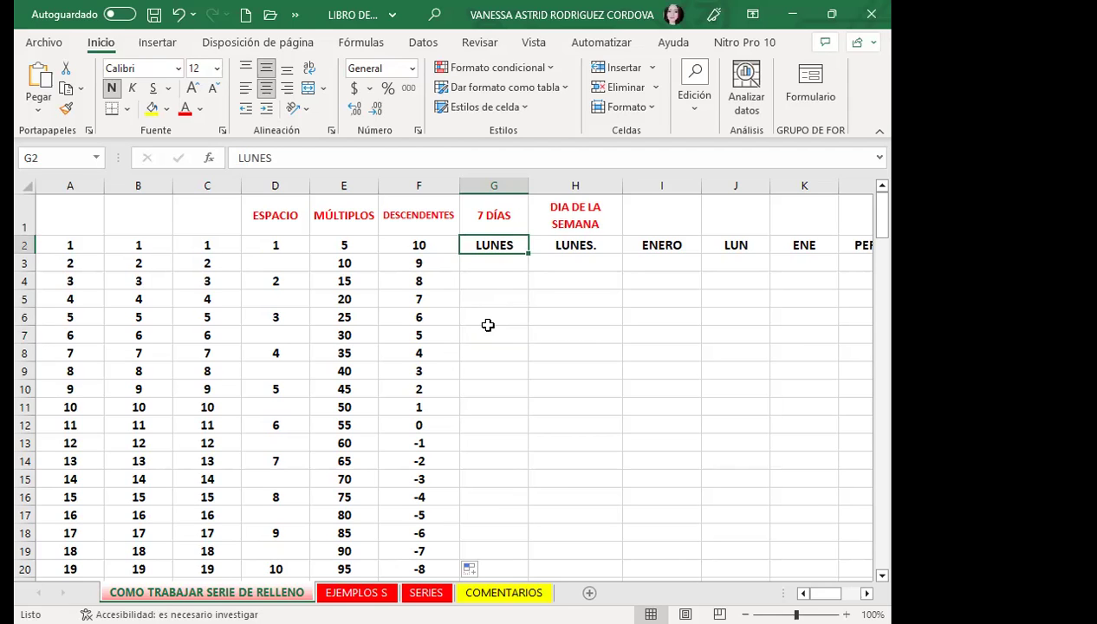
{"action": "double_click", "coordinate": [526, 254]}
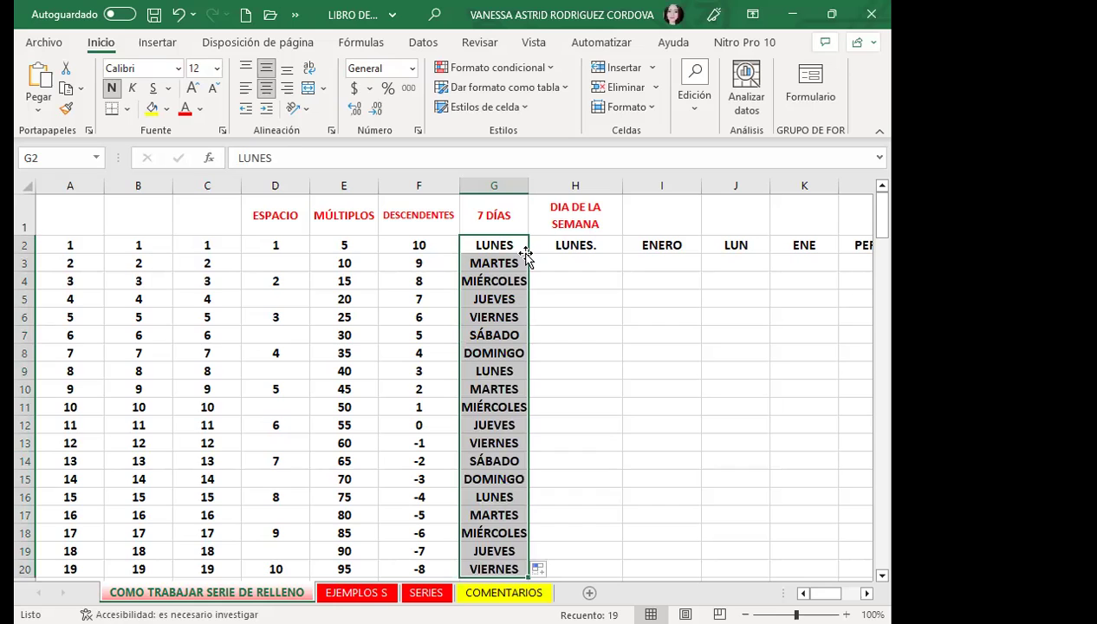
{"action": "left_click", "coordinate": [513, 353]}
{"action": "left_click_drag", "start_coordinate": [501, 246], "coordinate": [500, 351]}
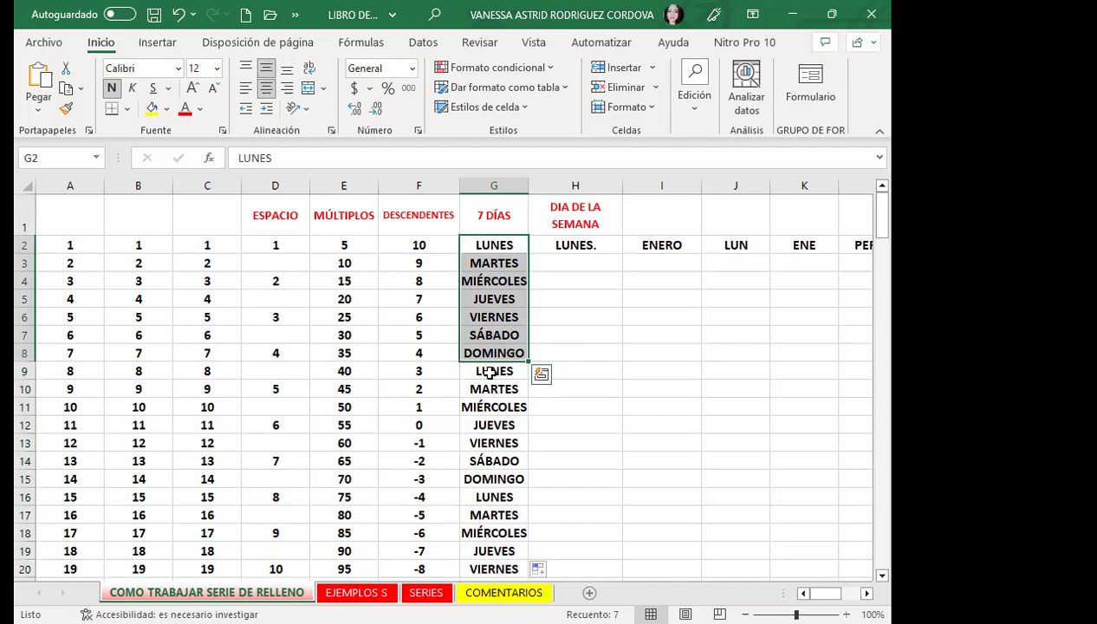
{"action": "left_click_drag", "start_coordinate": [489, 373], "coordinate": [489, 475]}
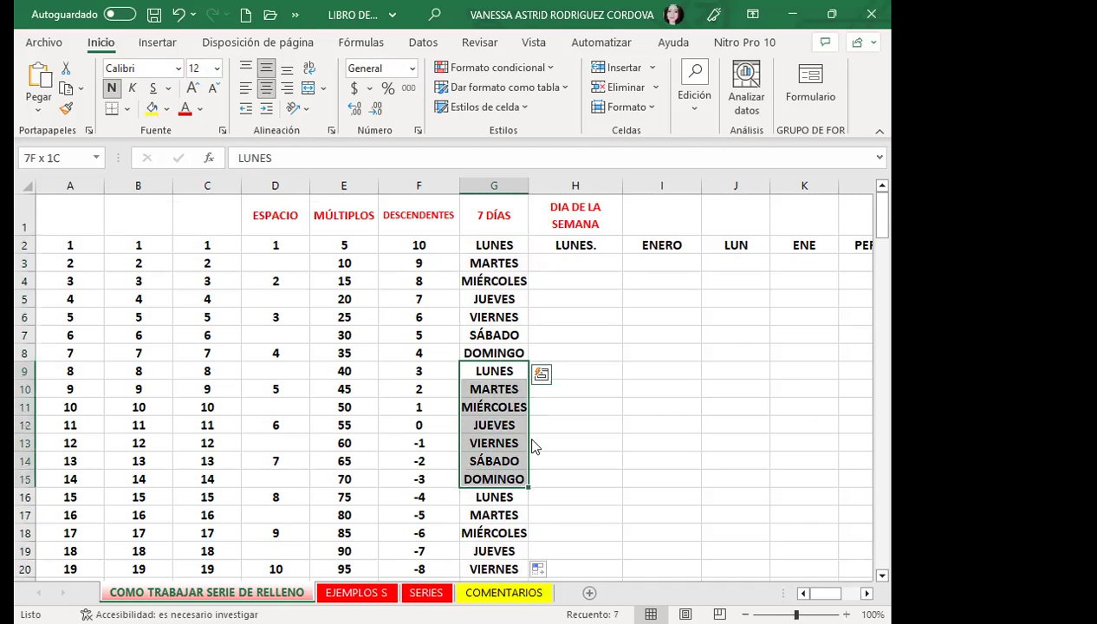
{"action": "scroll", "coordinate": [533, 446], "scroll_direction": "down", "scroll_amount": 1}
{"action": "left_click_drag", "start_coordinate": [495, 445], "coordinate": [494, 518]}
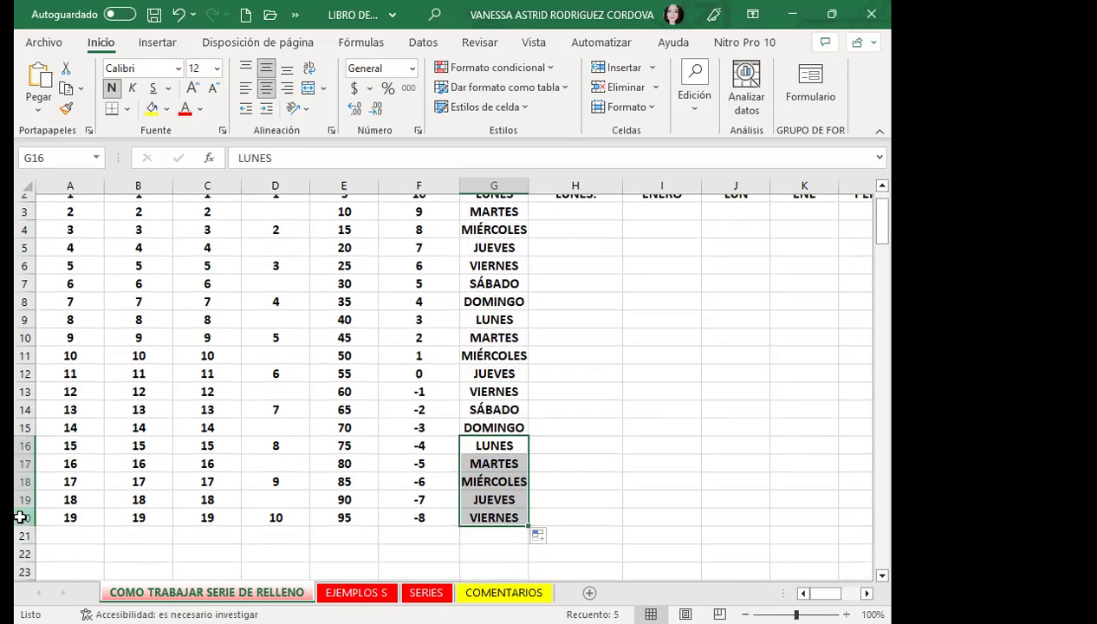
{"action": "left_click", "coordinate": [21, 517]}
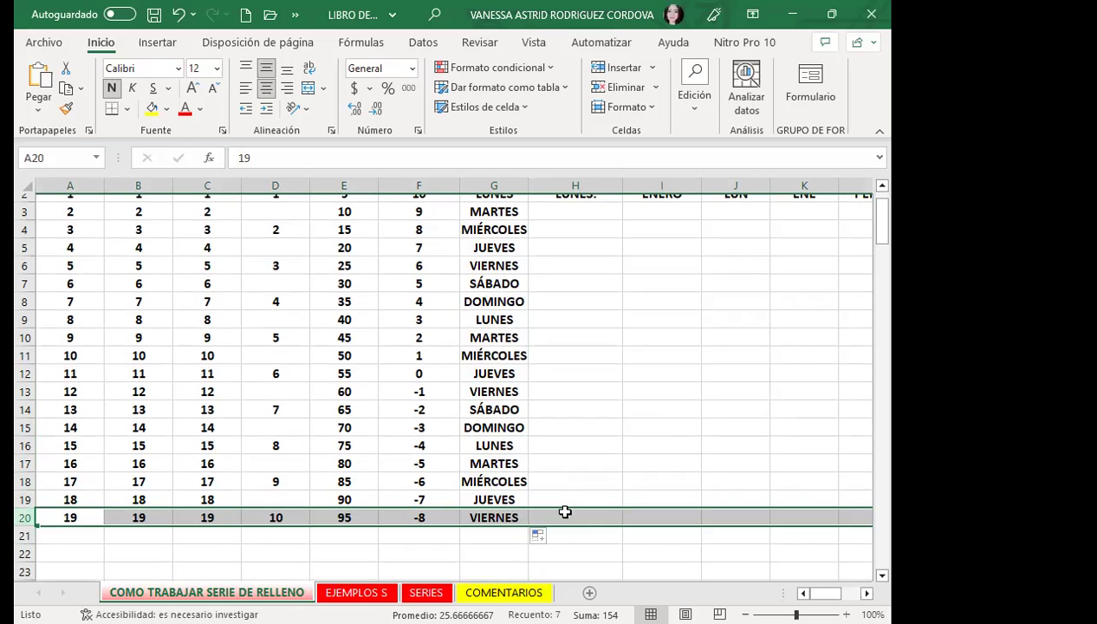
{"action": "scroll", "coordinate": [559, 477], "scroll_direction": "up", "scroll_amount": 1}
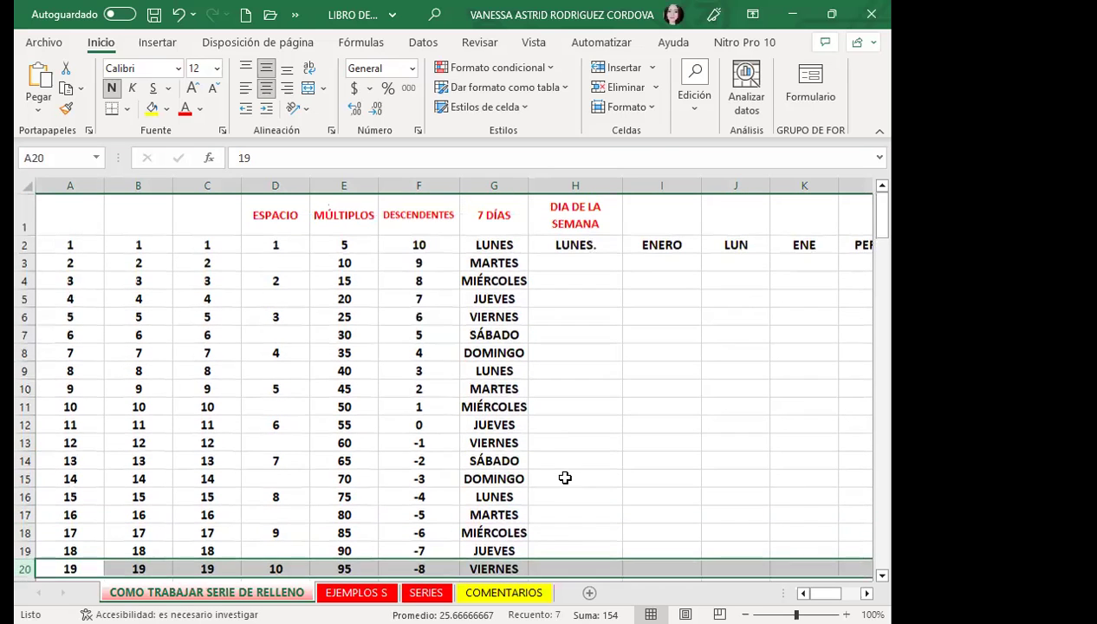
{"action": "left_click", "coordinate": [491, 242]}
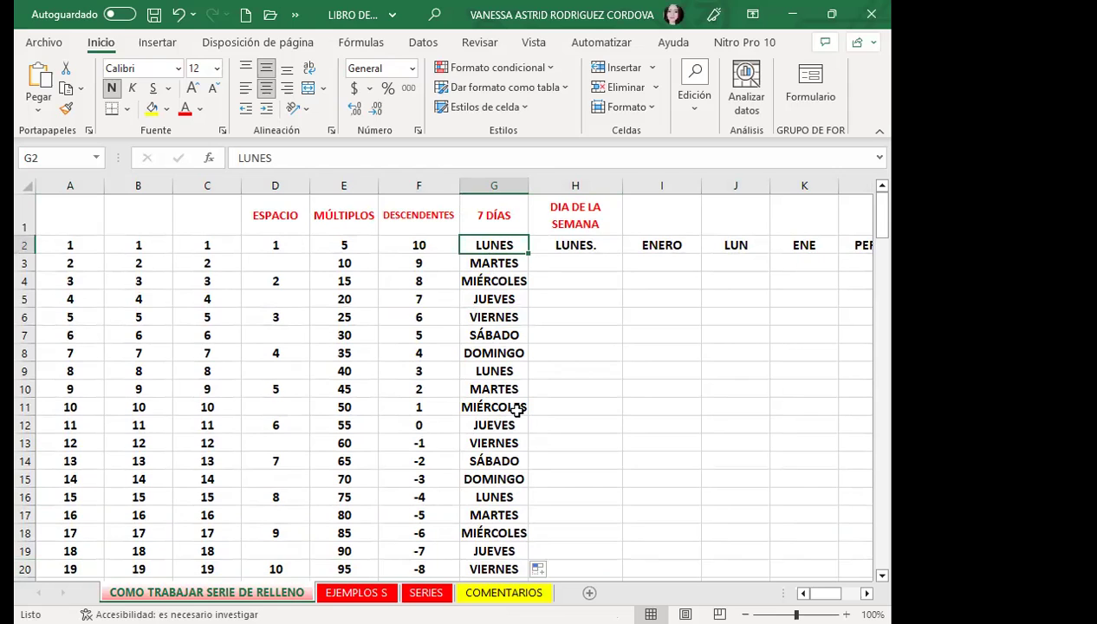
{"action": "left_click", "coordinate": [562, 248]}
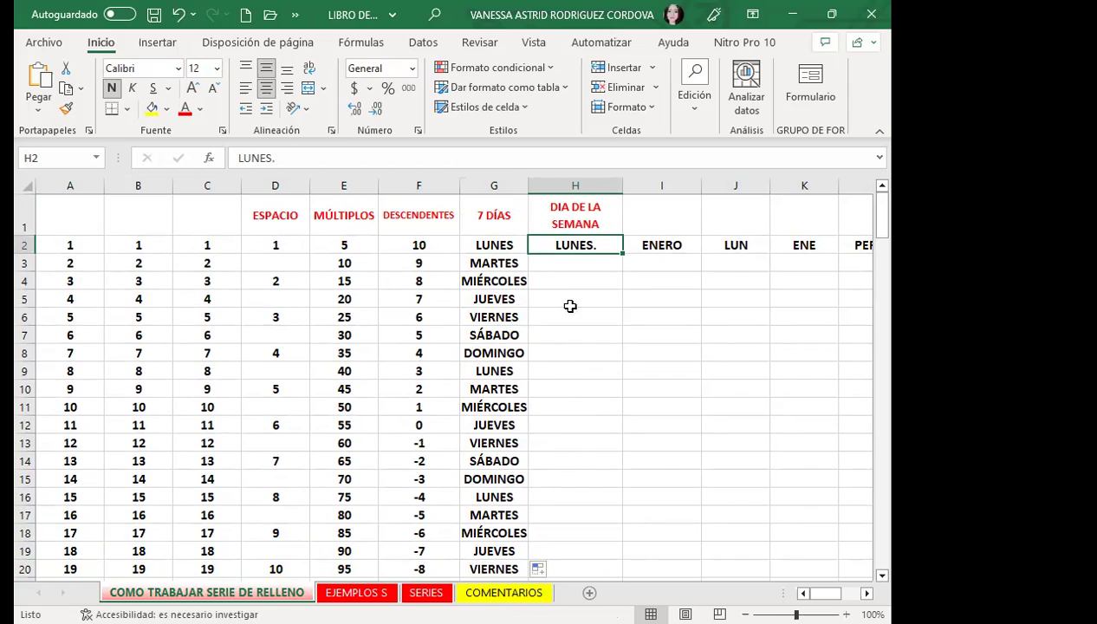
{"action": "left_click", "coordinate": [488, 246]}
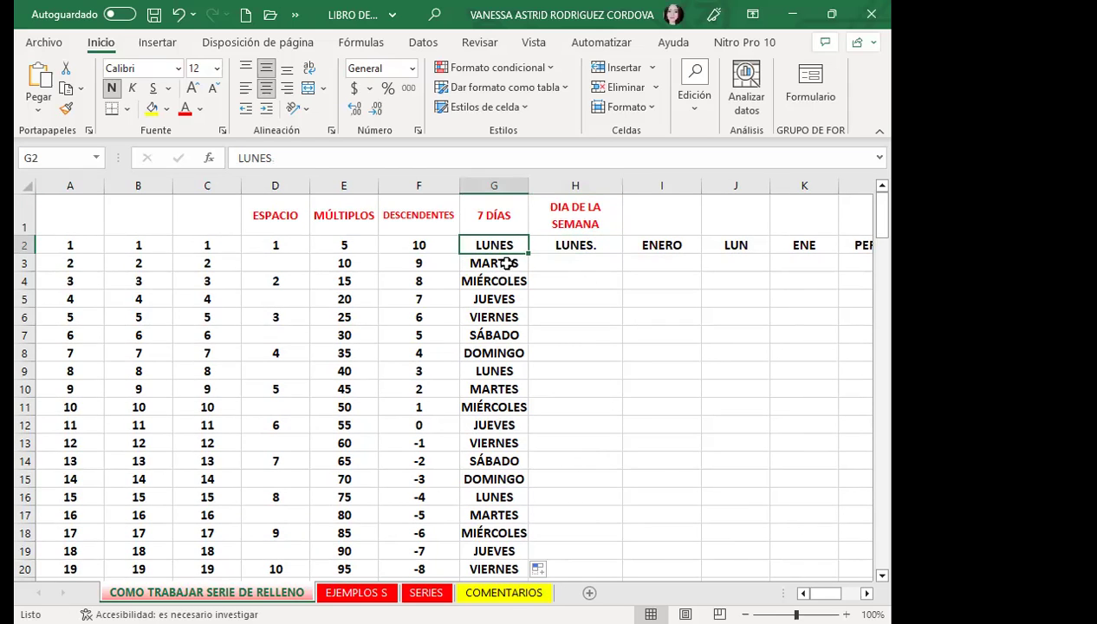
{"action": "double_click", "coordinate": [527, 253]}
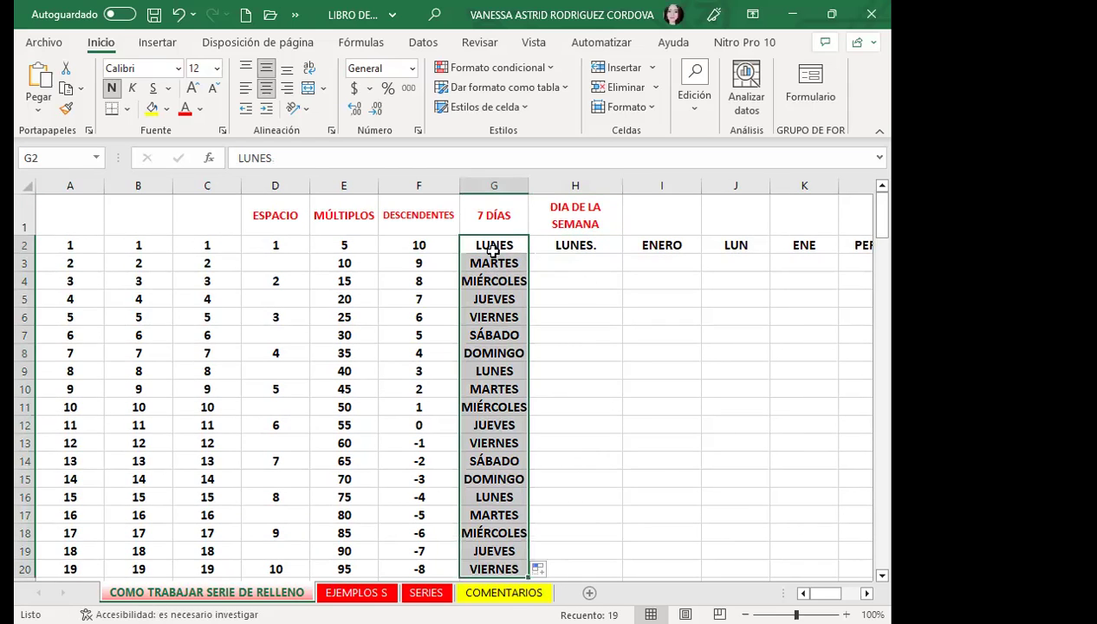
{"action": "left_click", "coordinate": [498, 355]}
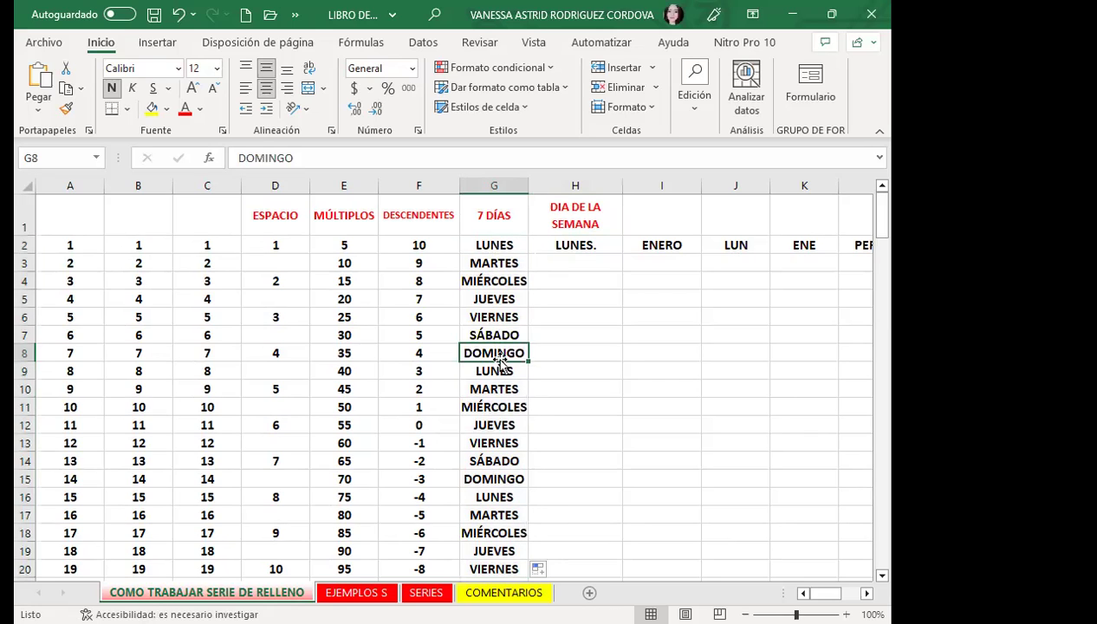
{"action": "left_click", "coordinate": [492, 246]}
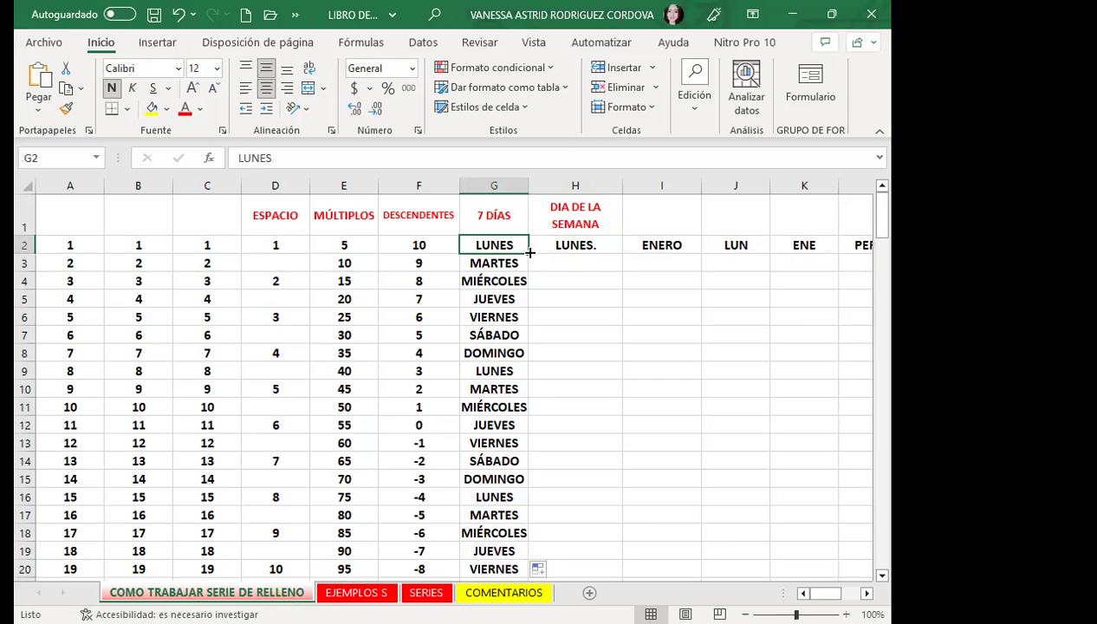
{"action": "left_click", "coordinate": [558, 246]}
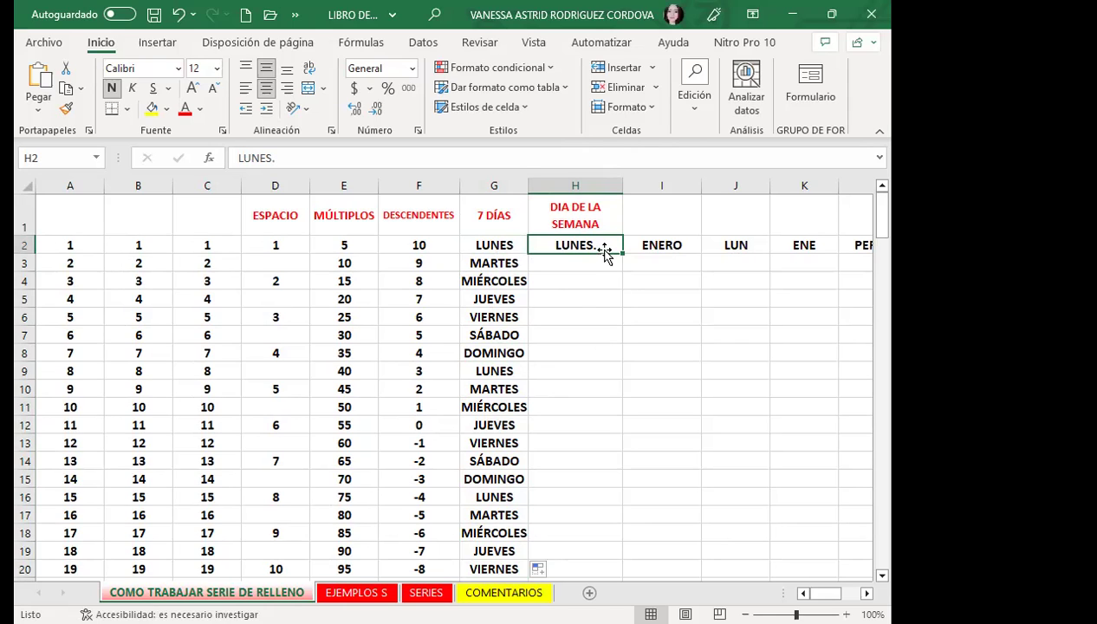
Fill H3:H20 from LUNES. with 'Rellenar días laborables de la semana'
{"action": "left_click_drag", "start_coordinate": [621, 252], "coordinate": [612, 390]}
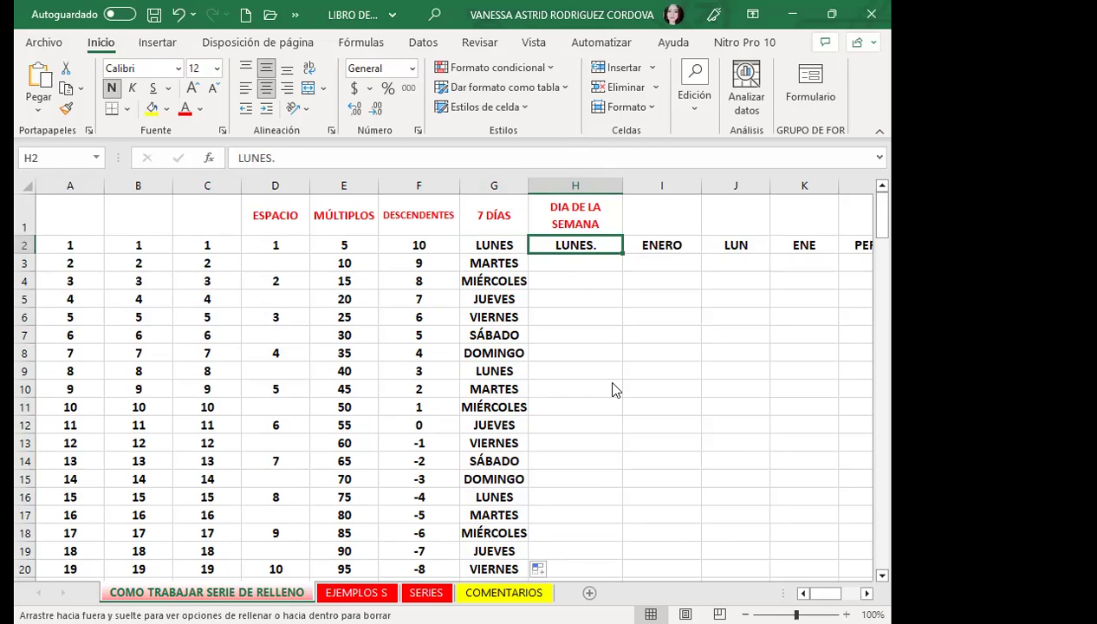
{"action": "left_click_drag", "start_coordinate": [613, 389], "coordinate": [580, 367]}
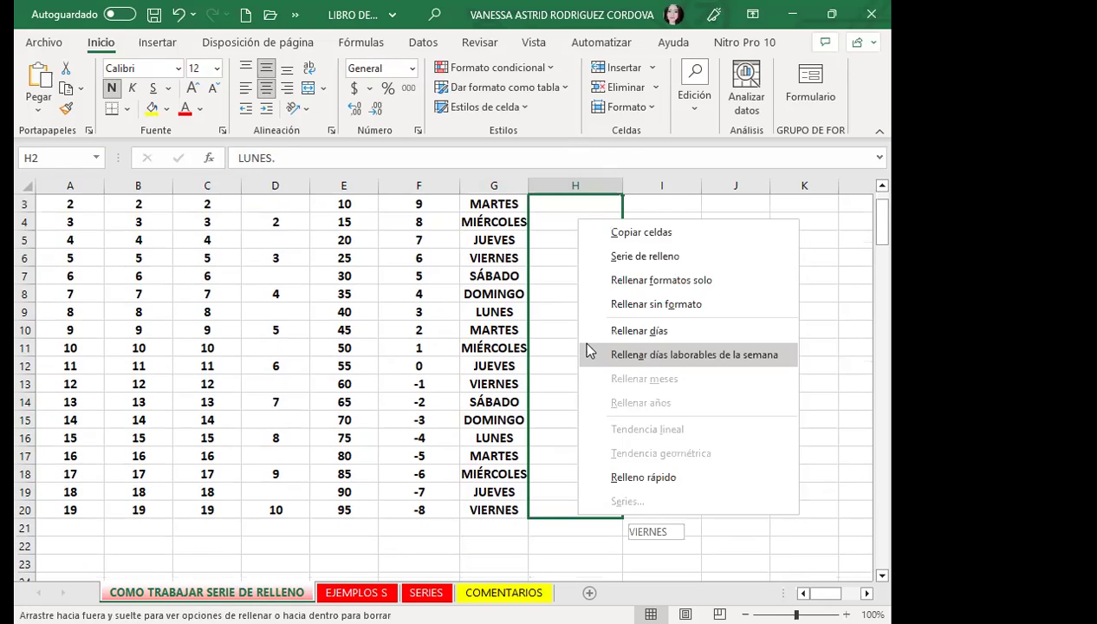
{"action": "left_click", "coordinate": [882, 203]}
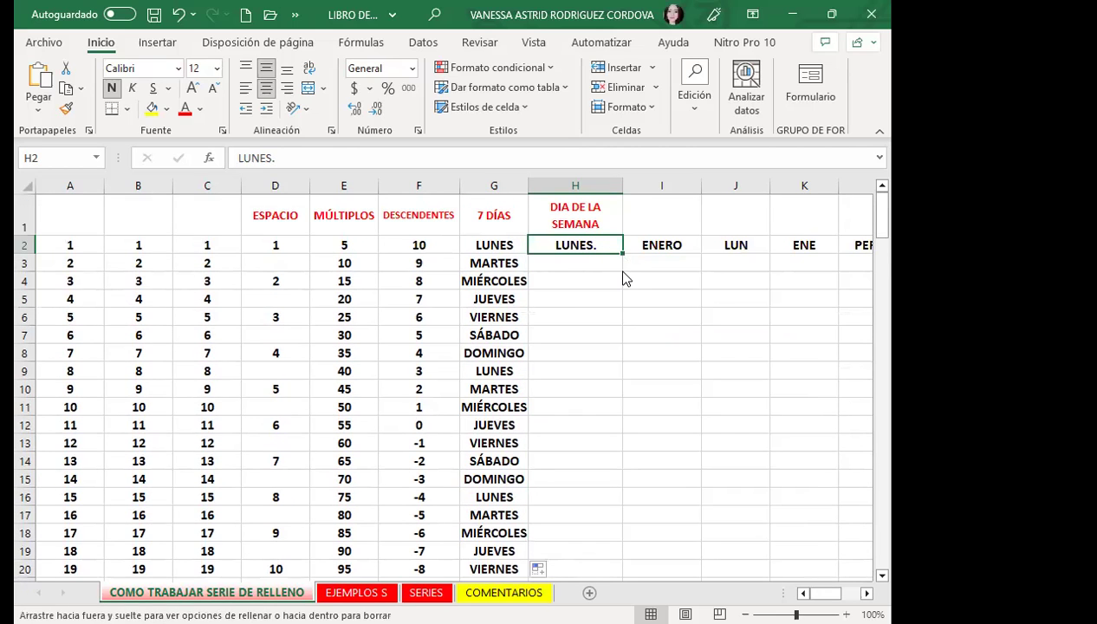
{"action": "mouse_move", "coordinate": [625, 277]}
{"action": "left_mouse_down"}
{"action": "mouse_move", "coordinate": [581, 312]}
{"action": "mouse_move", "coordinate": [584, 509]}
{"action": "left_mouse_up"}
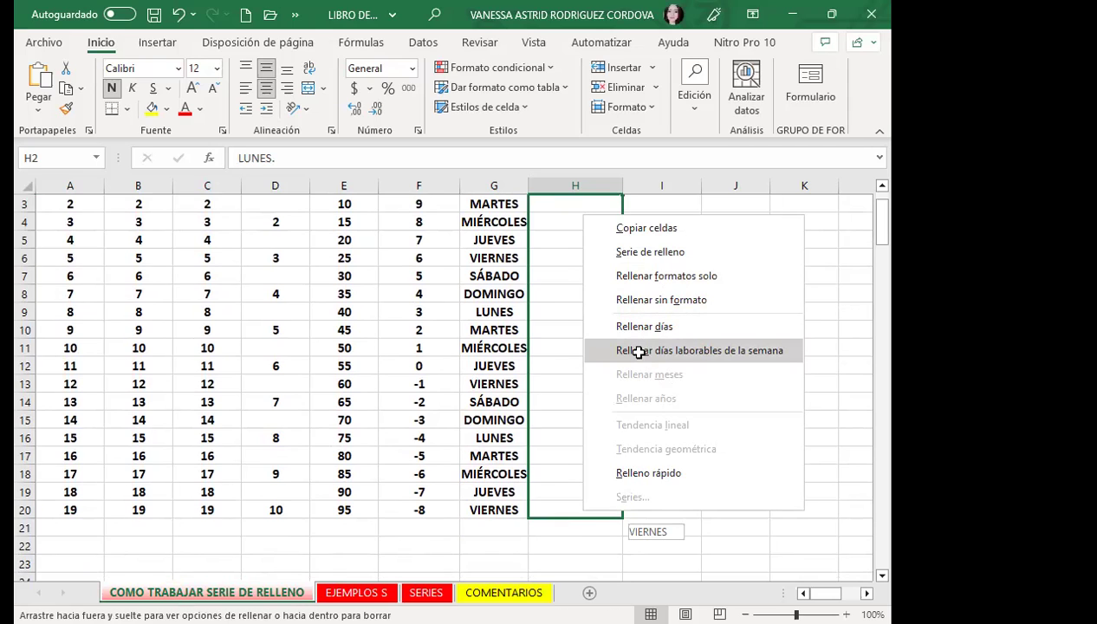
{"action": "left_click", "coordinate": [638, 351]}
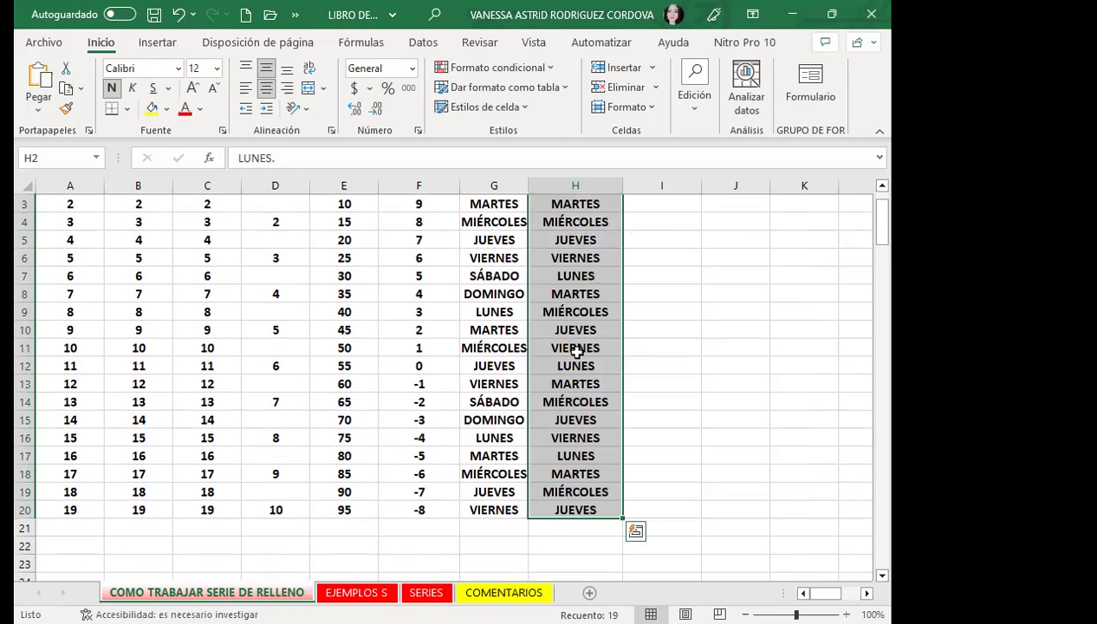
Check the weekday values down column H, from VIERNES in H6 to JUEVES in H20
{"action": "scroll", "coordinate": [598, 286], "scroll_direction": "up", "scroll_amount": 1}
{"action": "left_click", "coordinate": [599, 244]}
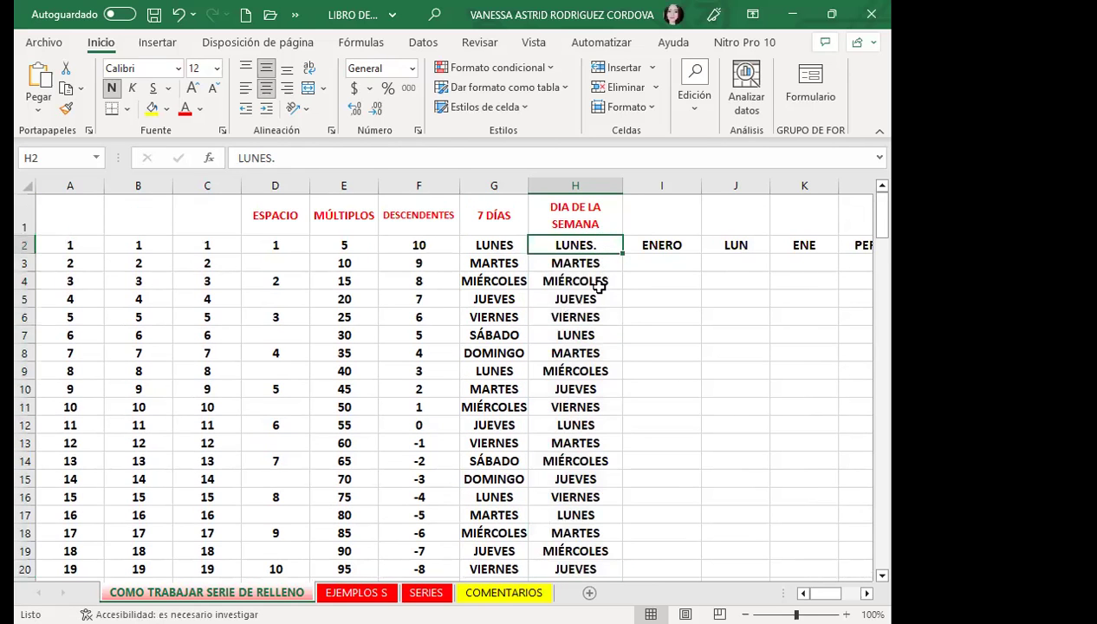
{"action": "left_click", "coordinate": [597, 317]}
{"action": "left_click", "coordinate": [598, 335]}
{"action": "left_click", "coordinate": [598, 353]}
{"action": "left_click", "coordinate": [598, 370]}
{"action": "left_click", "coordinate": [598, 389]}
{"action": "left_click", "coordinate": [595, 407]}
{"action": "scroll", "coordinate": [579, 473], "scroll_direction": "down", "scroll_amount": 1}
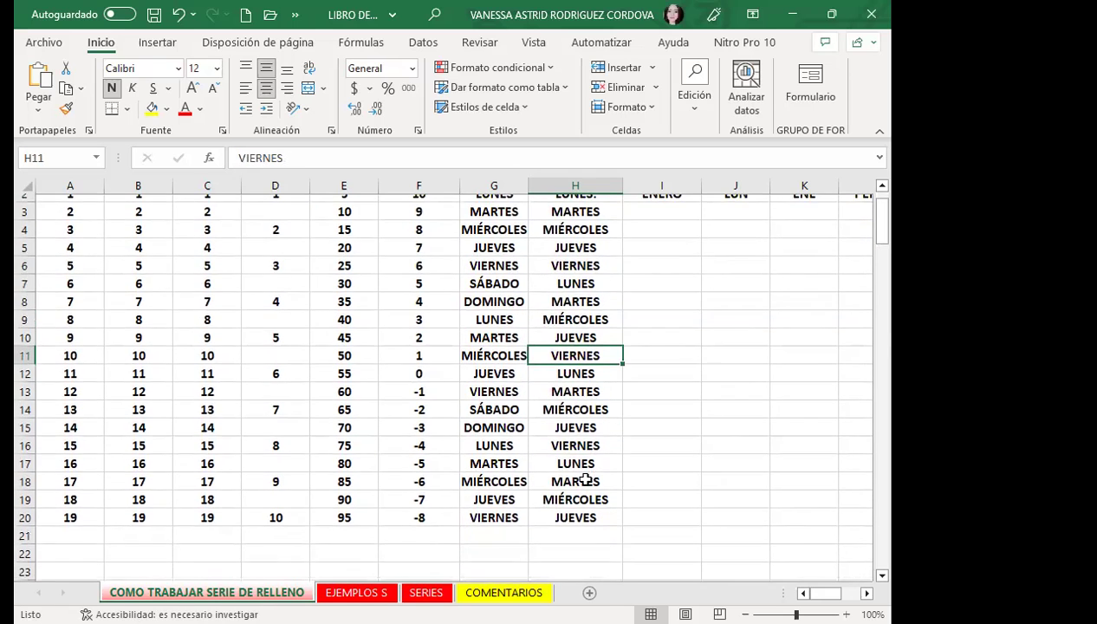
{"action": "left_click", "coordinate": [578, 517]}
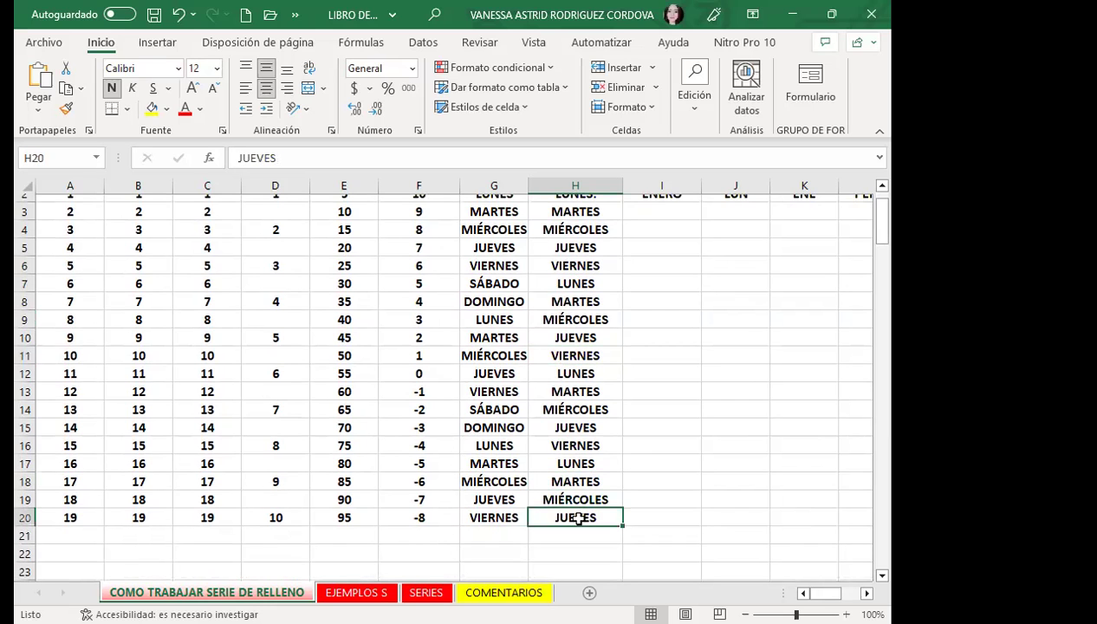
{"action": "scroll", "coordinate": [575, 472], "scroll_direction": "up", "scroll_amount": 1}
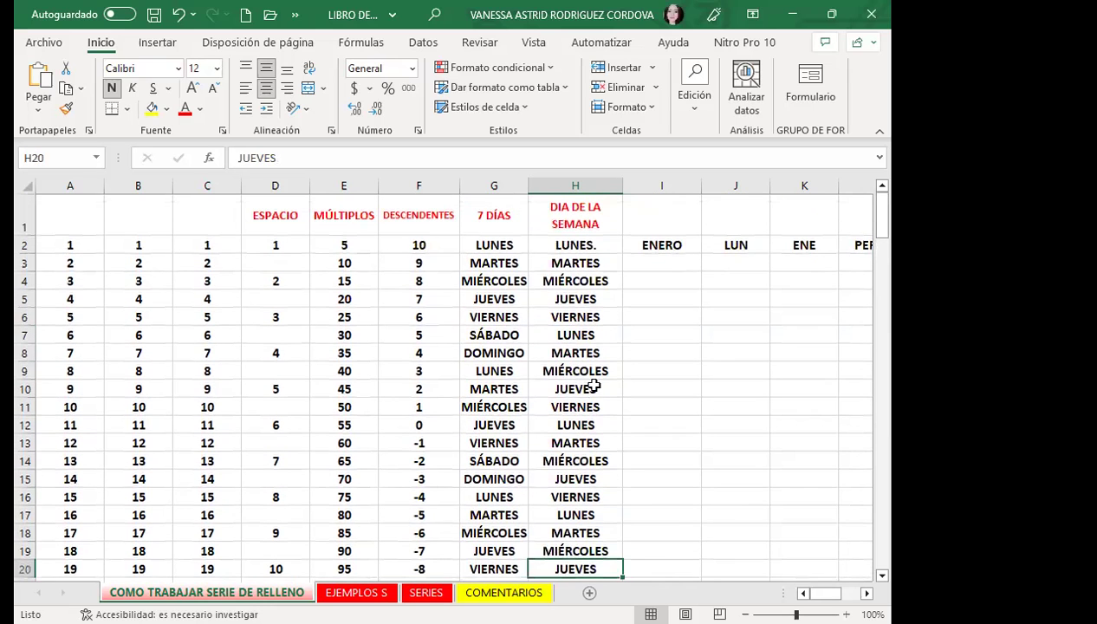
Inspect the LUNES. entry in H2 without changing it, comparing it with VIERNES in H6
{"action": "left_click", "coordinate": [602, 242]}
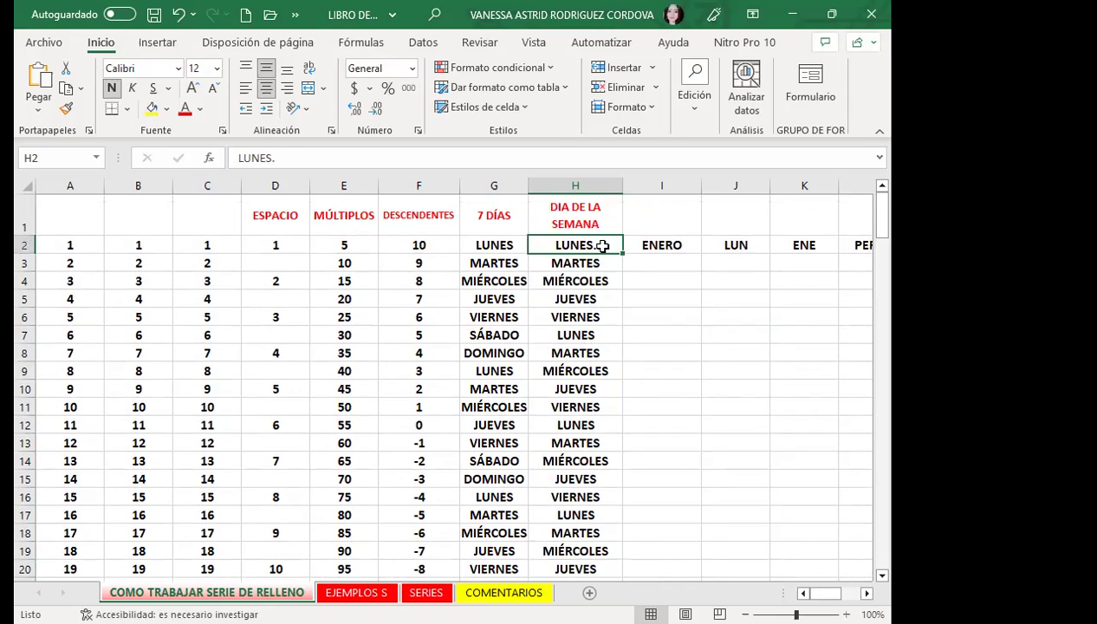
{"action": "left_click", "coordinate": [604, 317]}
{"action": "left_click", "coordinate": [579, 250]}
{"action": "double_click", "coordinate": [608, 245]}
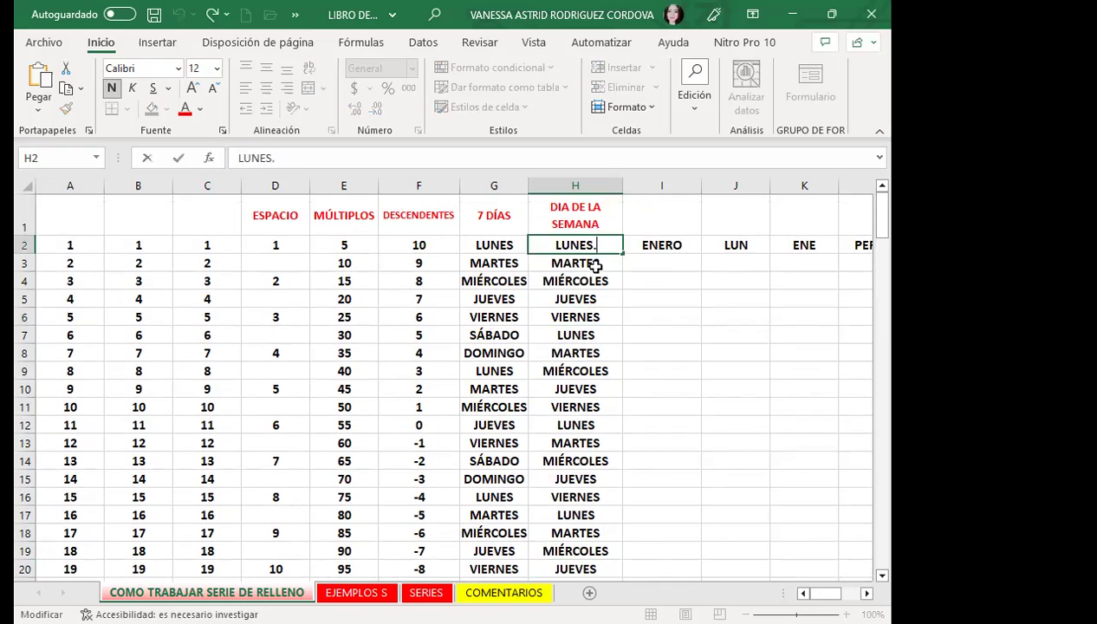
{"action": "left_click", "coordinate": [596, 265]}
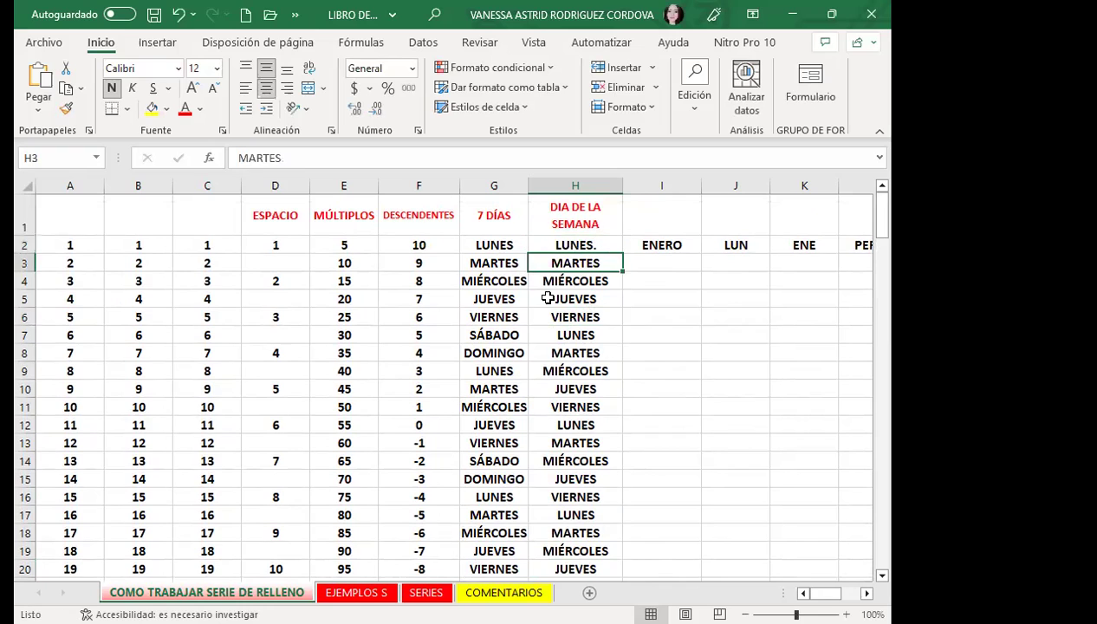
{"action": "left_click", "coordinate": [570, 244]}
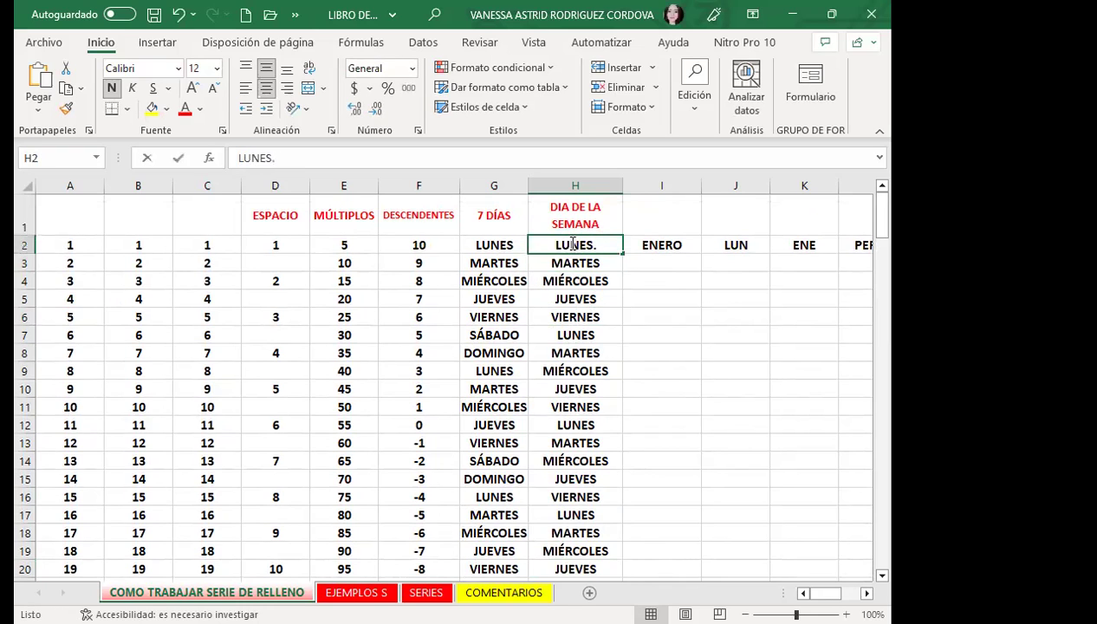
{"action": "left_click", "coordinate": [558, 318]}
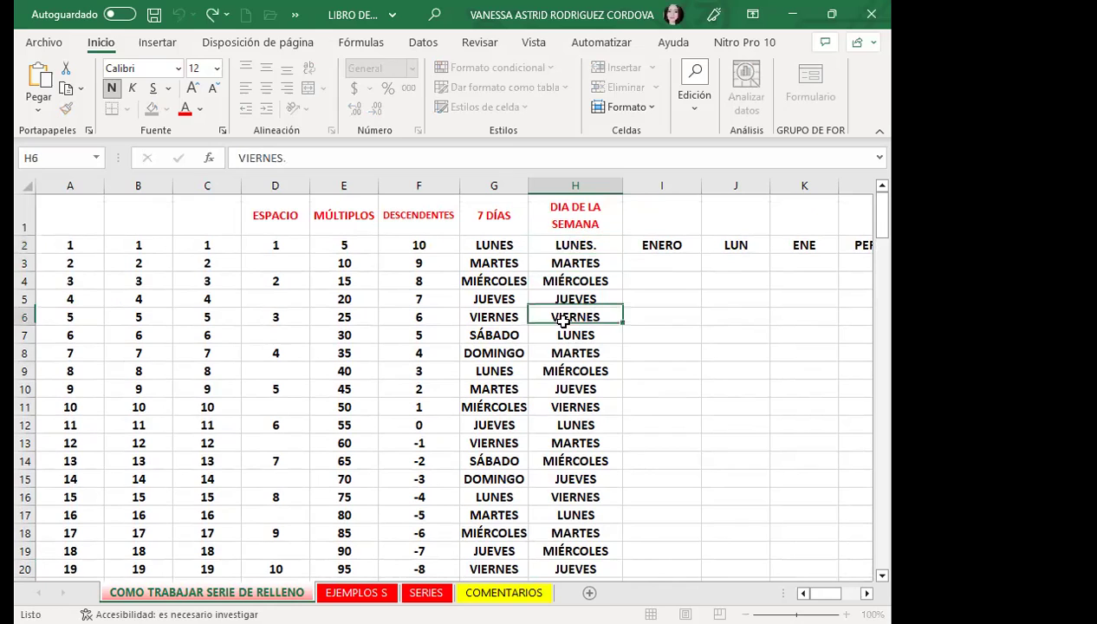
{"action": "left_click", "coordinate": [558, 245]}
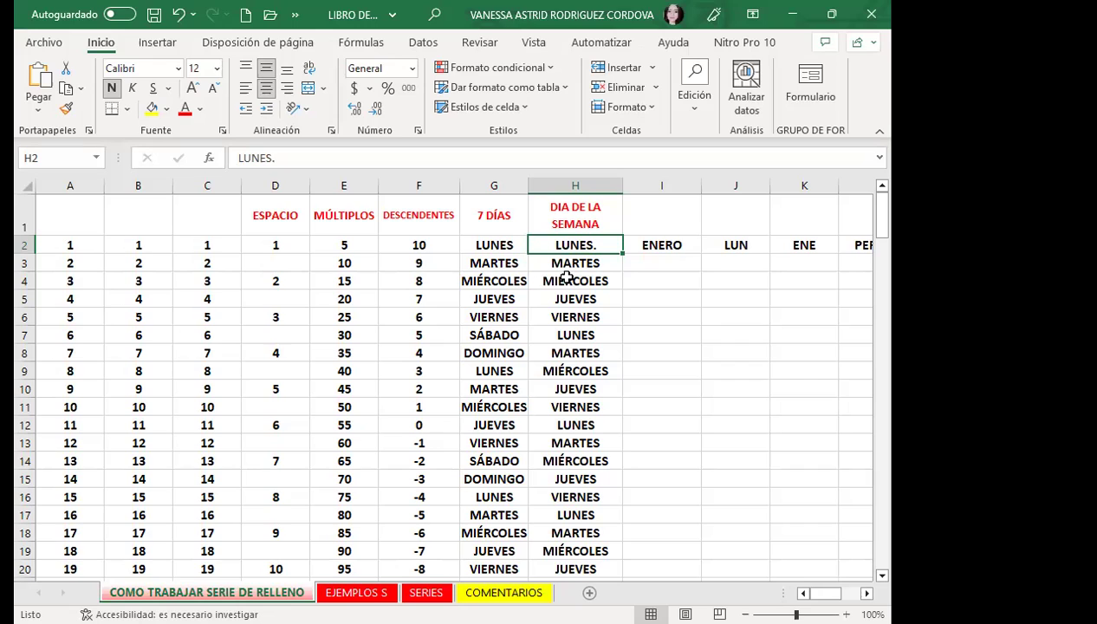
{"action": "double_click", "coordinate": [598, 246]}
{"action": "left_click", "coordinate": [601, 276]}
{"action": "left_click", "coordinate": [573, 245]}
{"action": "left_click_drag", "start_coordinate": [598, 265], "coordinate": [598, 534]}
{"action": "left_click", "coordinate": [598, 250]}
{"action": "left_click", "coordinate": [867, 593]}
{"action": "left_click", "coordinate": [867, 593]}
{"action": "left_click", "coordinate": [867, 593]}
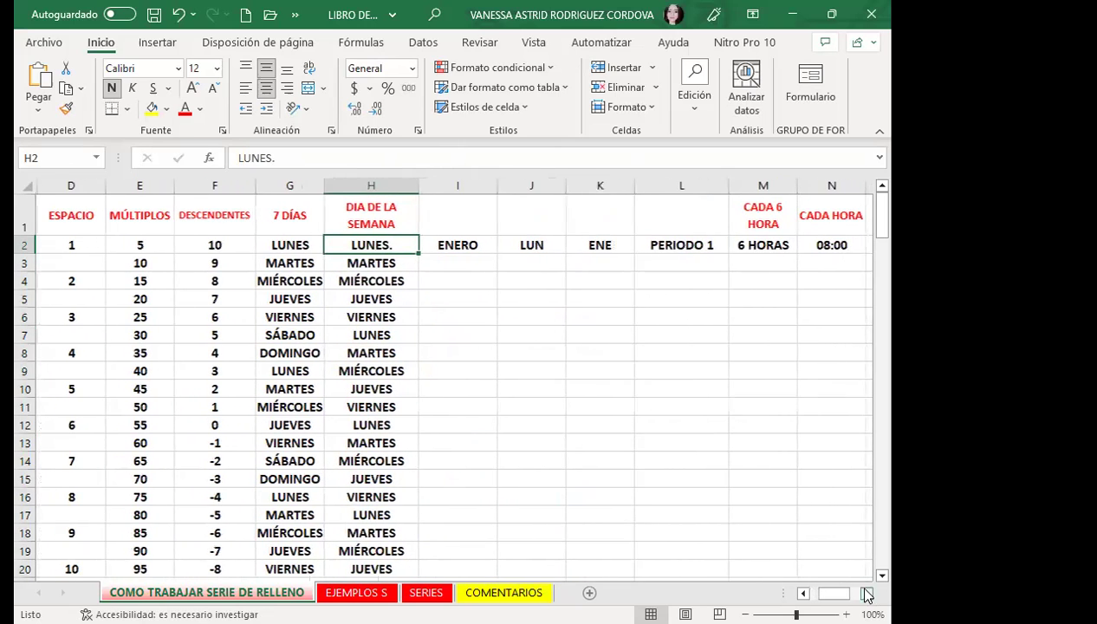
{"action": "left_click", "coordinate": [441, 247]}
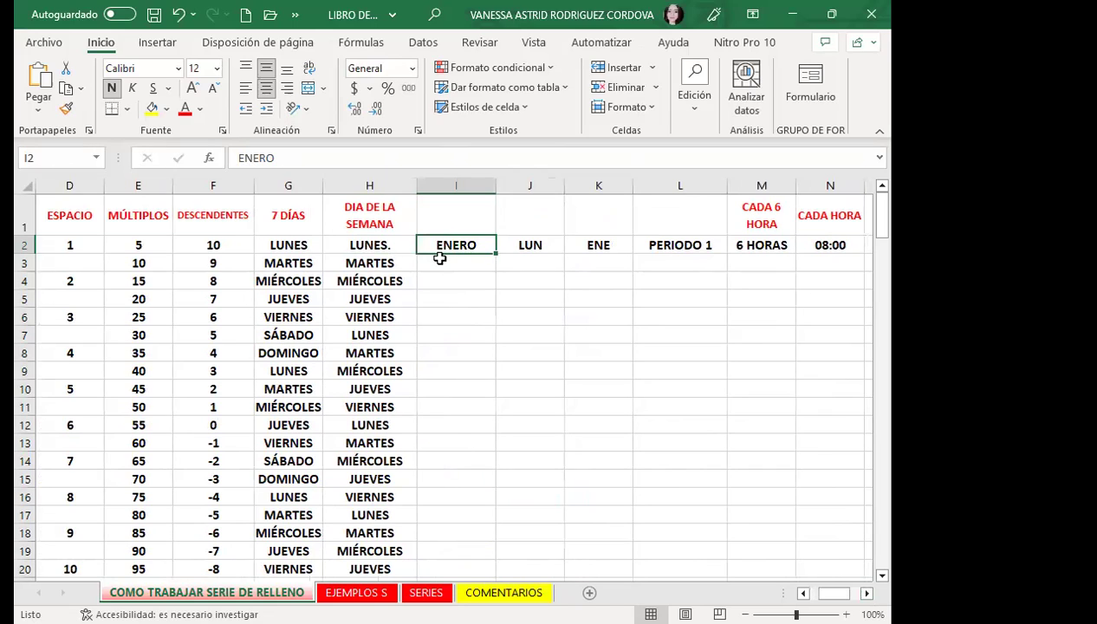
{"action": "double_click", "coordinate": [495, 253]}
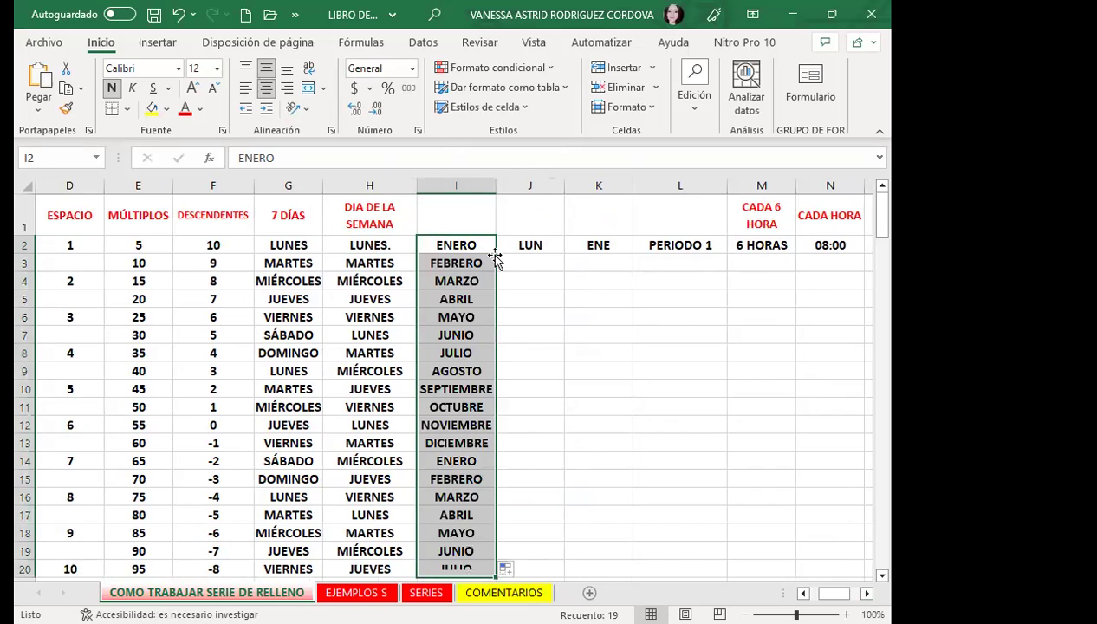
{"action": "left_click", "coordinate": [475, 443]}
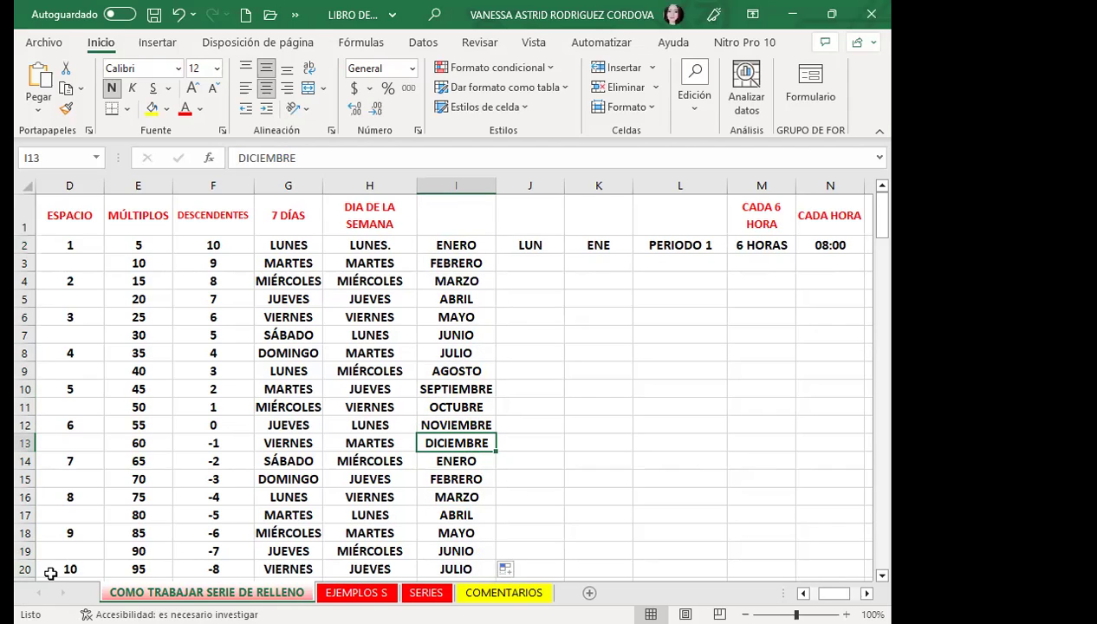
{"action": "key", "text": "Down"}
{"action": "key", "text": "Down"}
{"action": "key", "text": "Down"}
{"action": "left_click", "coordinate": [483, 460]}
{"action": "key", "text": "Down"}
{"action": "key", "text": "Down"}
{"action": "key", "text": "Down"}
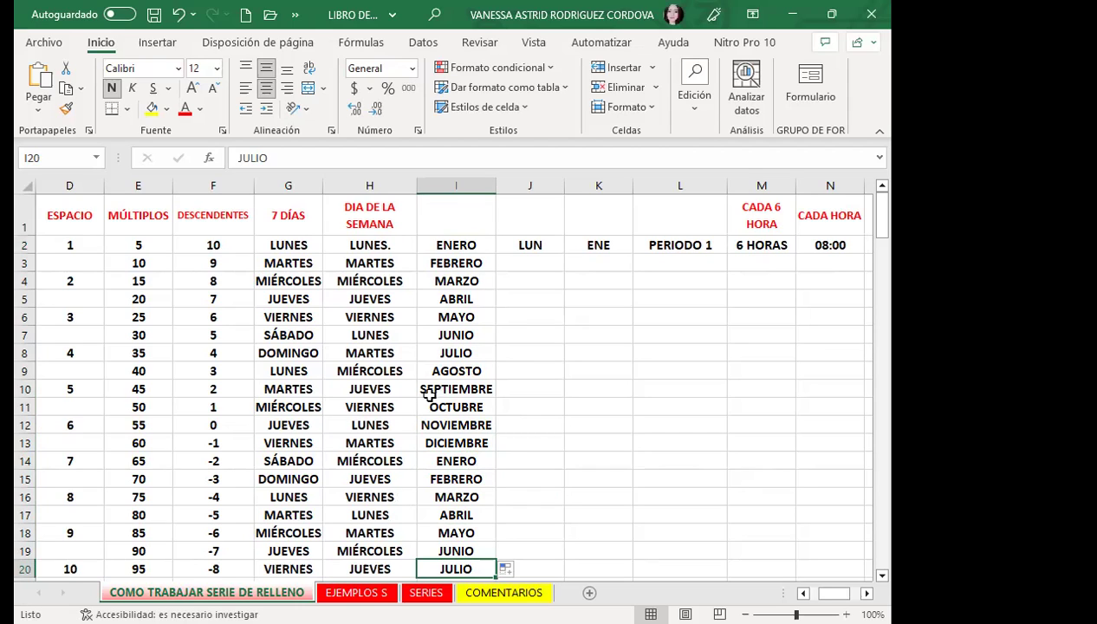
{"action": "left_click", "coordinate": [529, 243]}
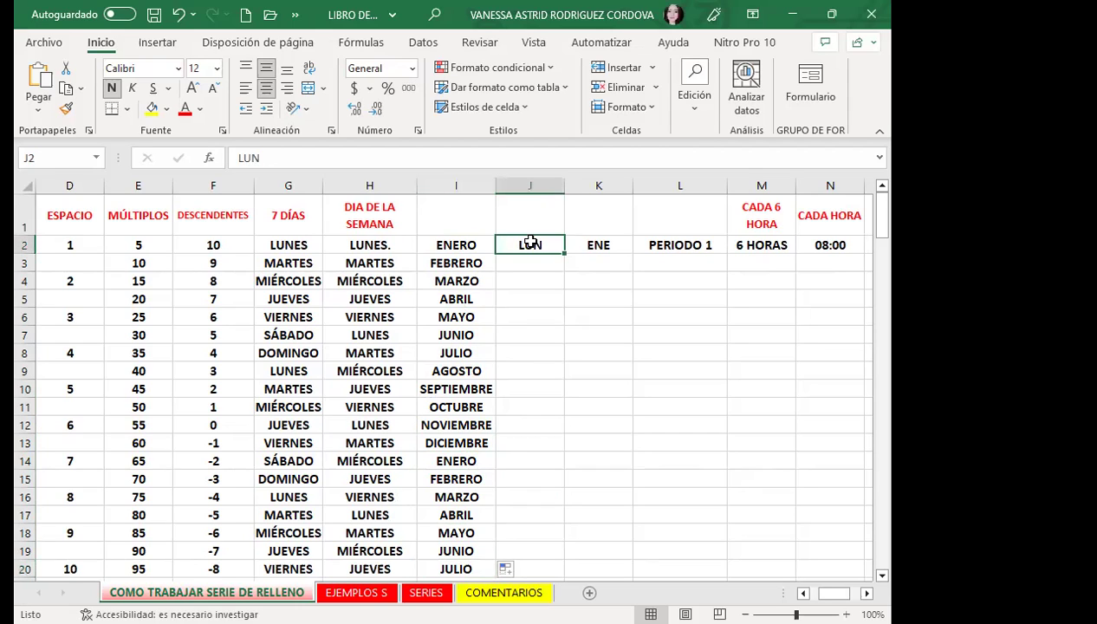
{"action": "left_click", "coordinate": [436, 250]}
{"action": "left_click", "coordinate": [356, 251]}
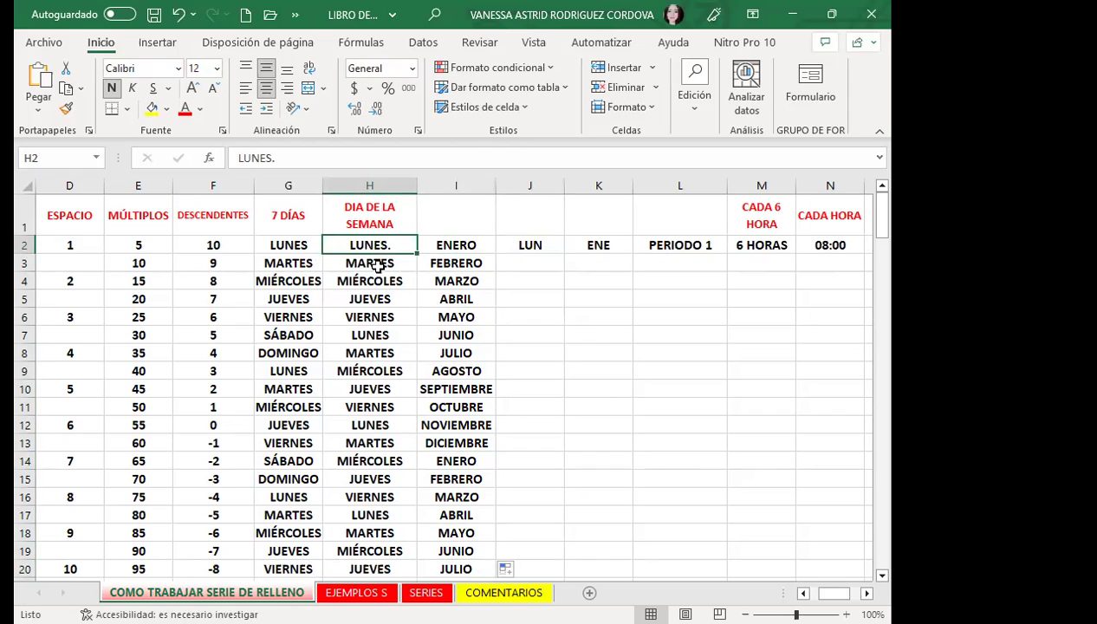
{"action": "left_click", "coordinate": [443, 250]}
{"action": "left_click", "coordinate": [443, 263]}
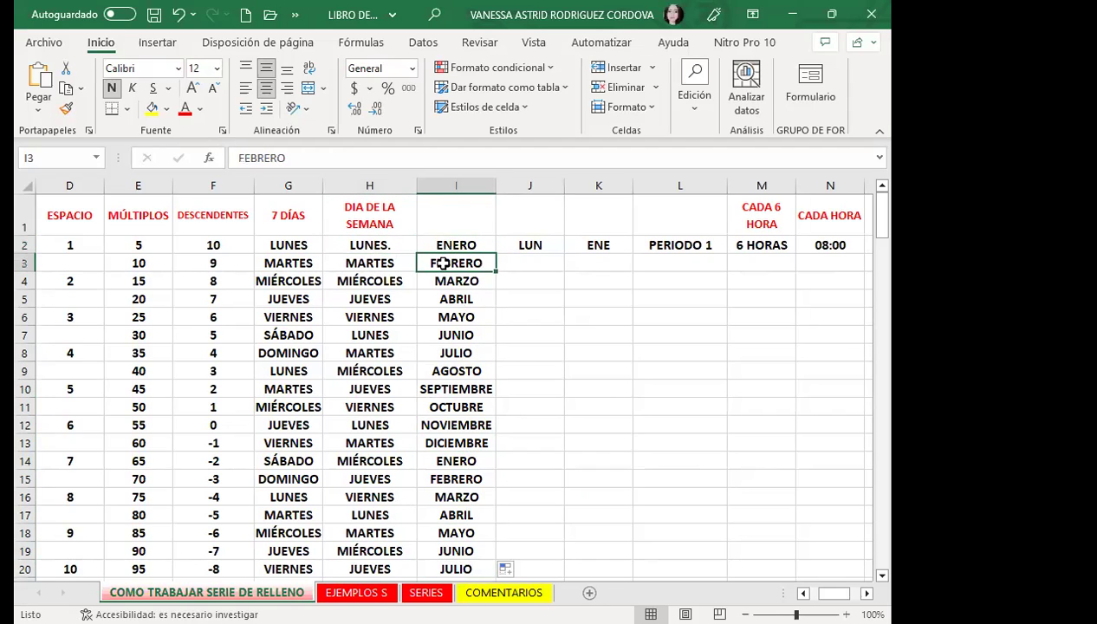
{"action": "left_click", "coordinate": [362, 248]}
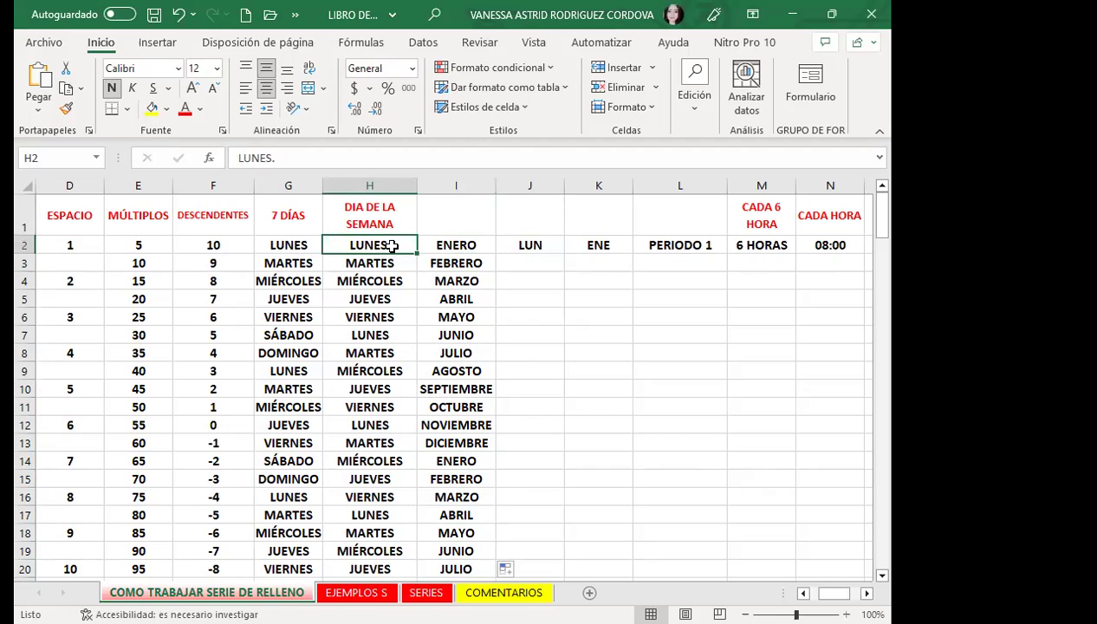
{"action": "left_click", "coordinate": [533, 245]}
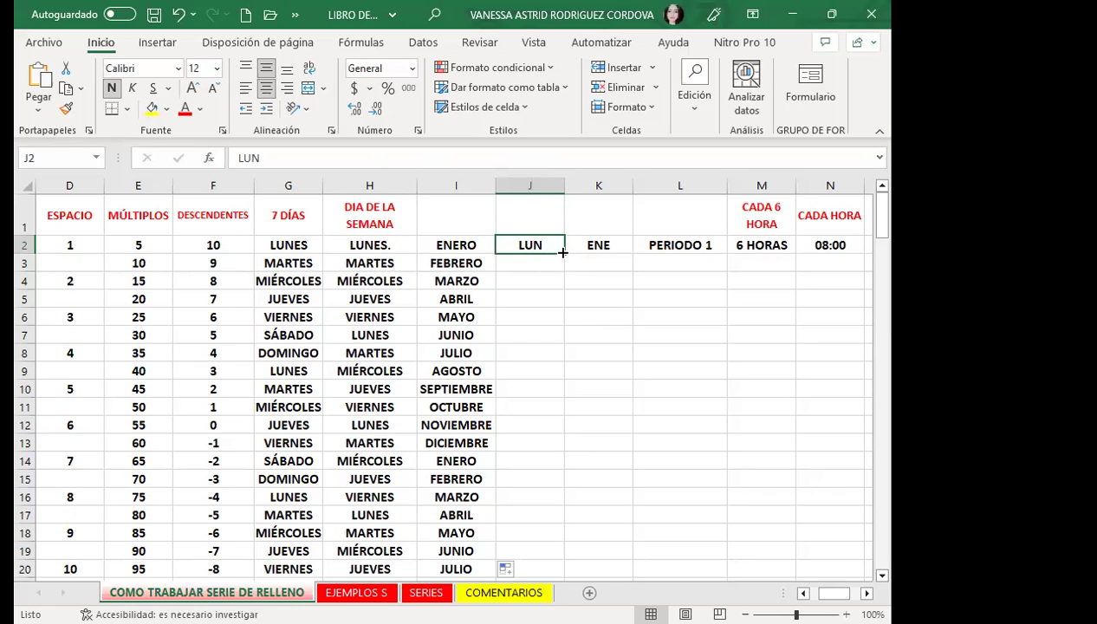
Auto-fill LUN down column J to row 20, checking MAR. and MIÉ. against the full weekday names in column H
{"action": "double_click", "coordinate": [564, 252]}
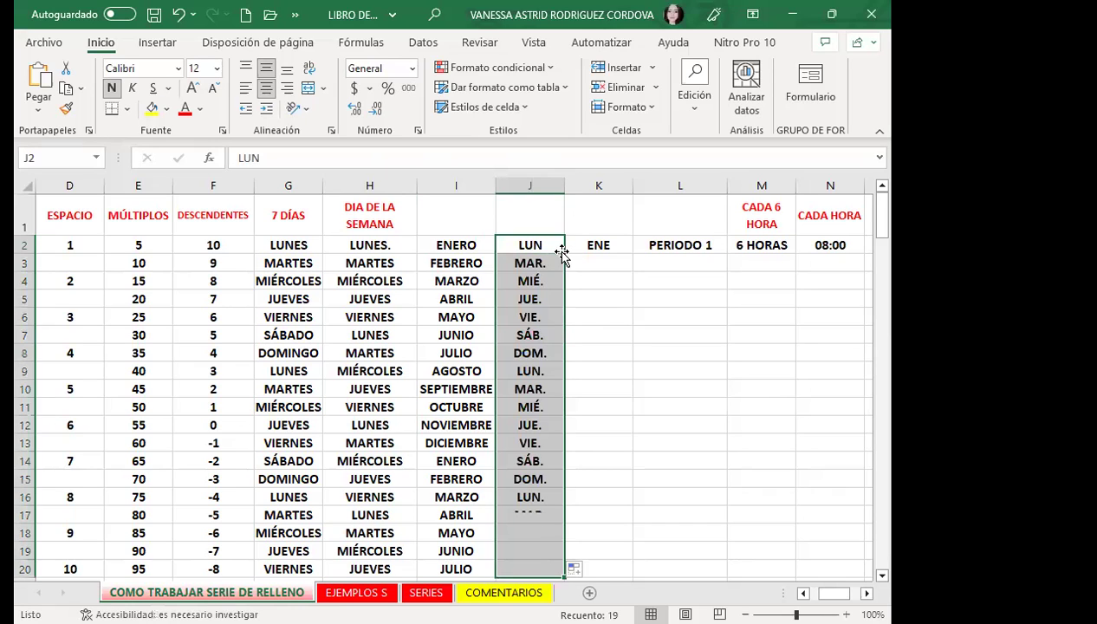
{"action": "left_click", "coordinate": [517, 279]}
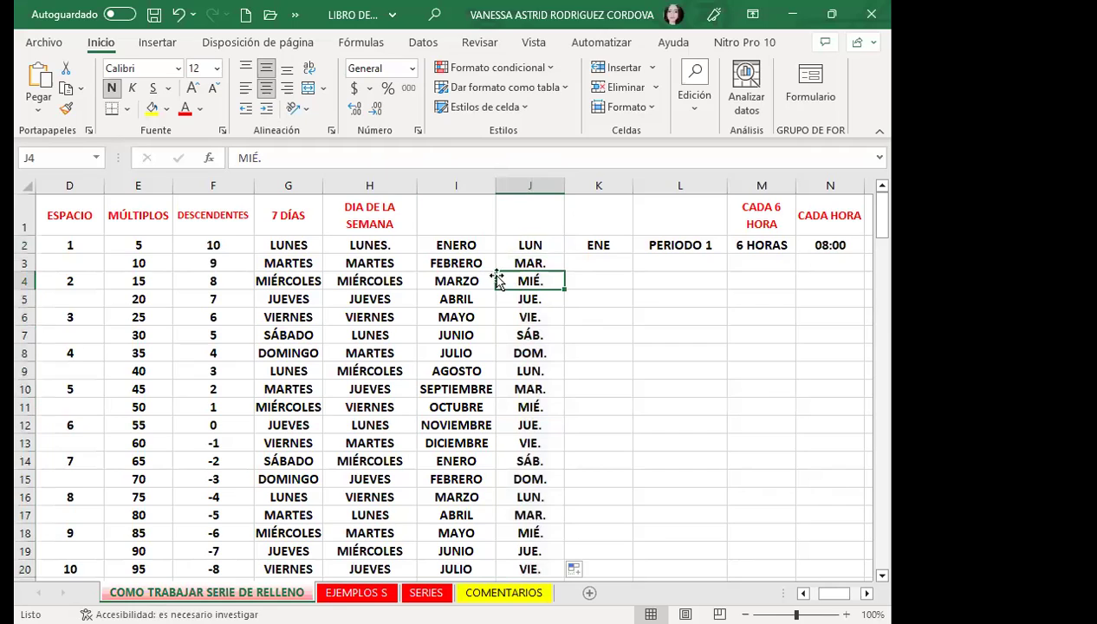
{"action": "left_click", "coordinate": [400, 246]}
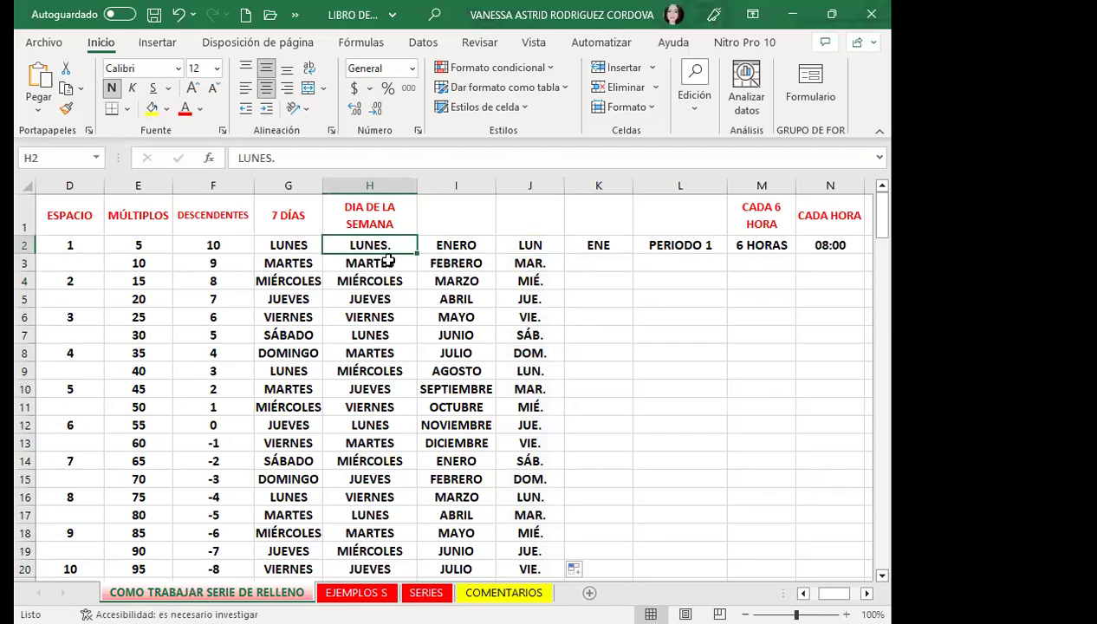
{"action": "left_click", "coordinate": [384, 264]}
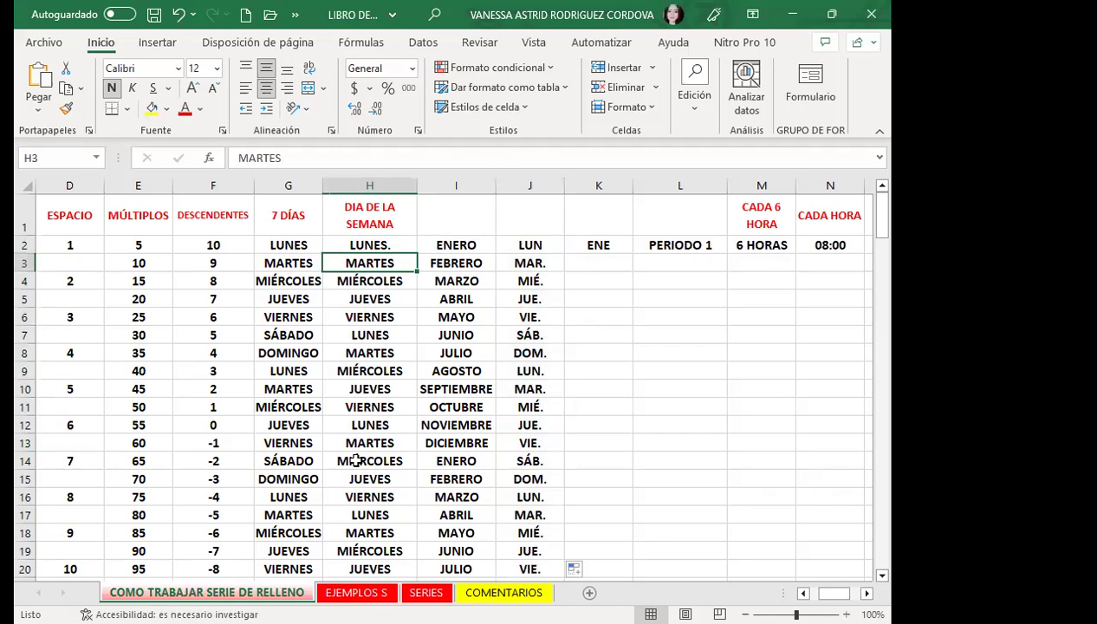
{"action": "left_click", "coordinate": [535, 245]}
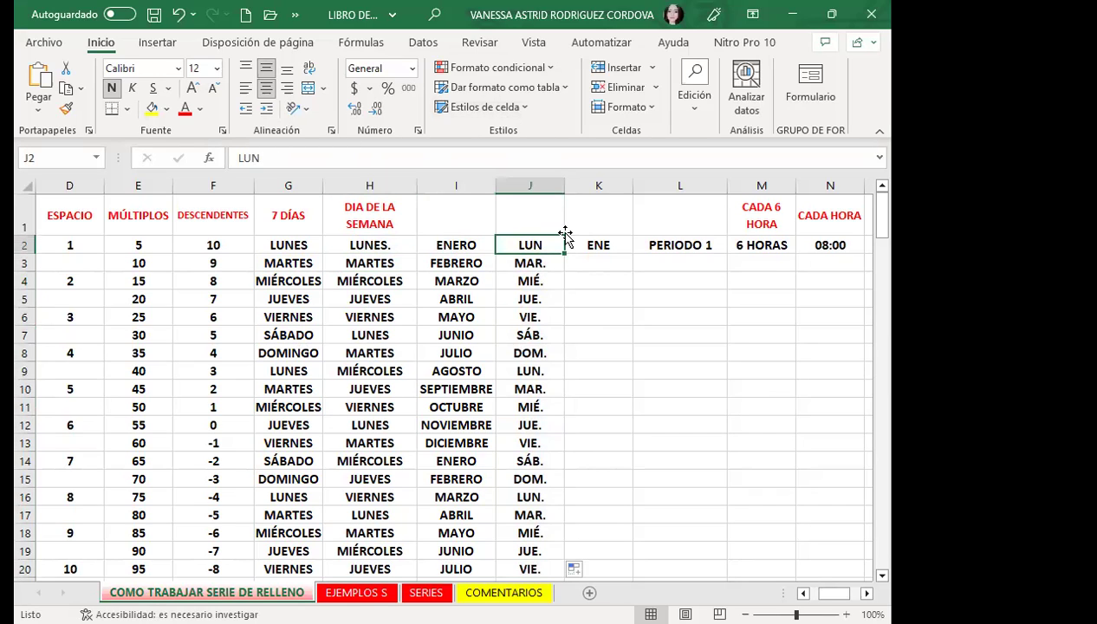
{"action": "left_click", "coordinate": [532, 262]}
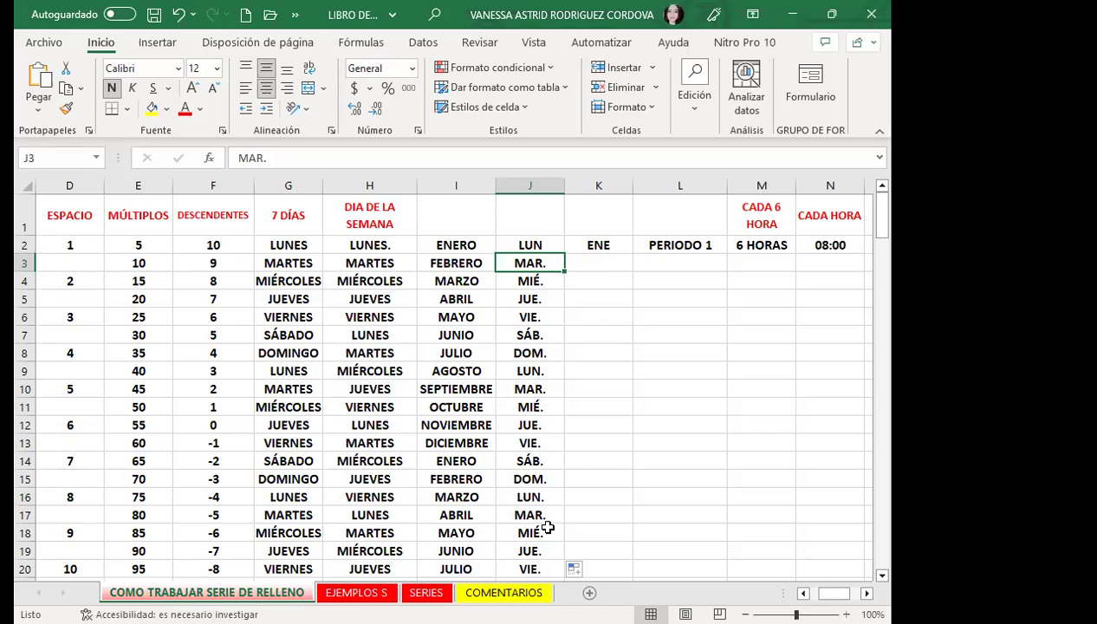
{"action": "left_click", "coordinate": [607, 245]}
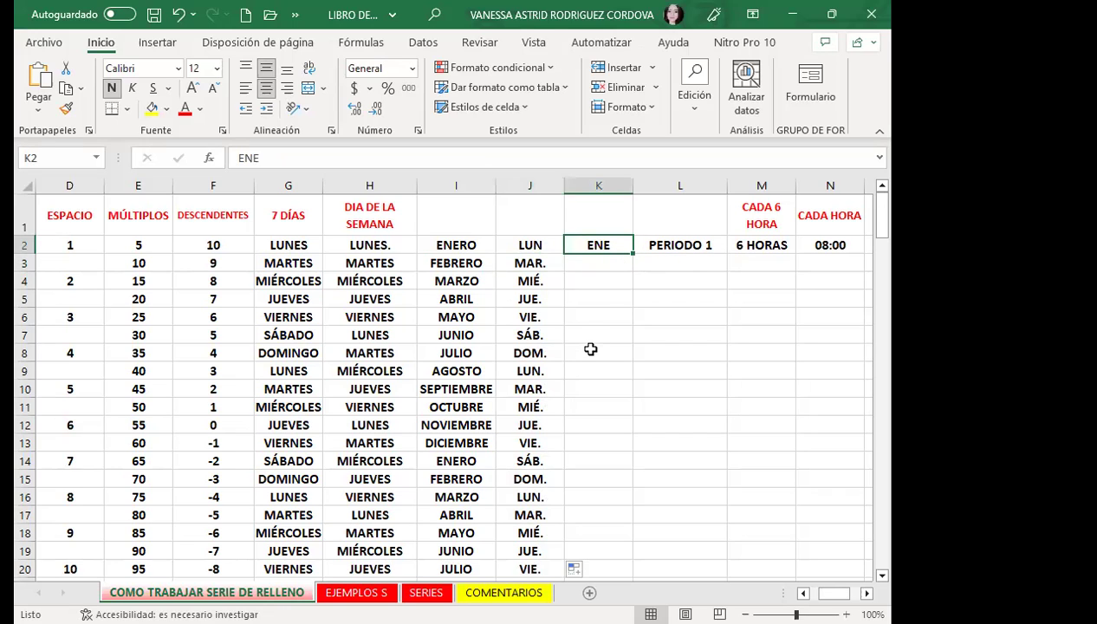
Auto-fill ENE down column K to row 20, checking FEB through JUN against columns H–J
{"action": "double_click", "coordinate": [633, 252]}
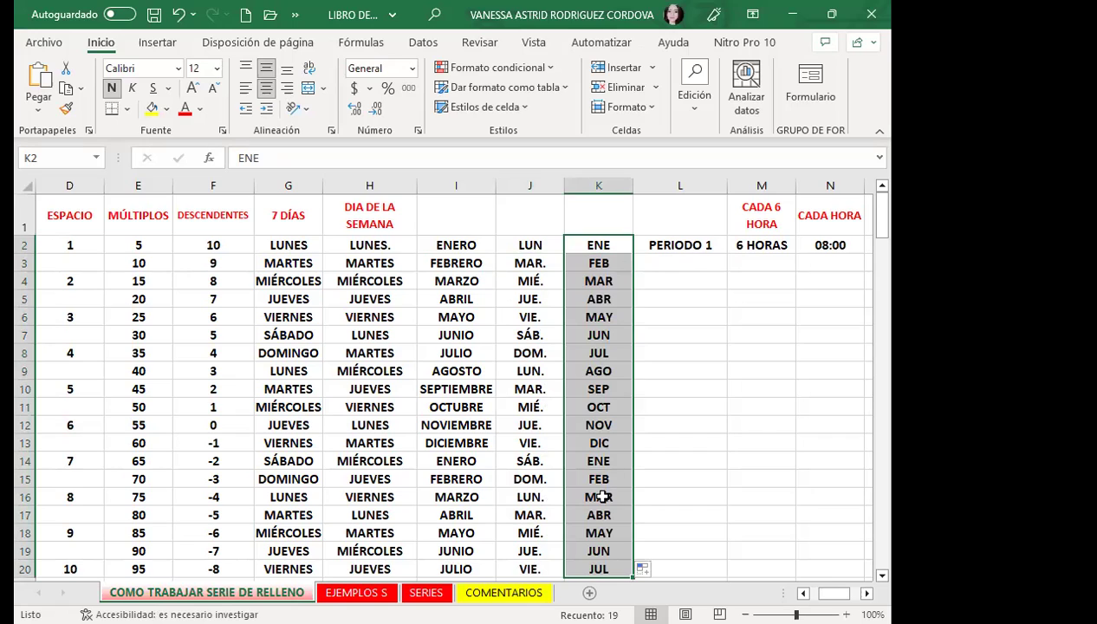
{"action": "left_click", "coordinate": [615, 338]}
{"action": "left_click", "coordinate": [607, 265]}
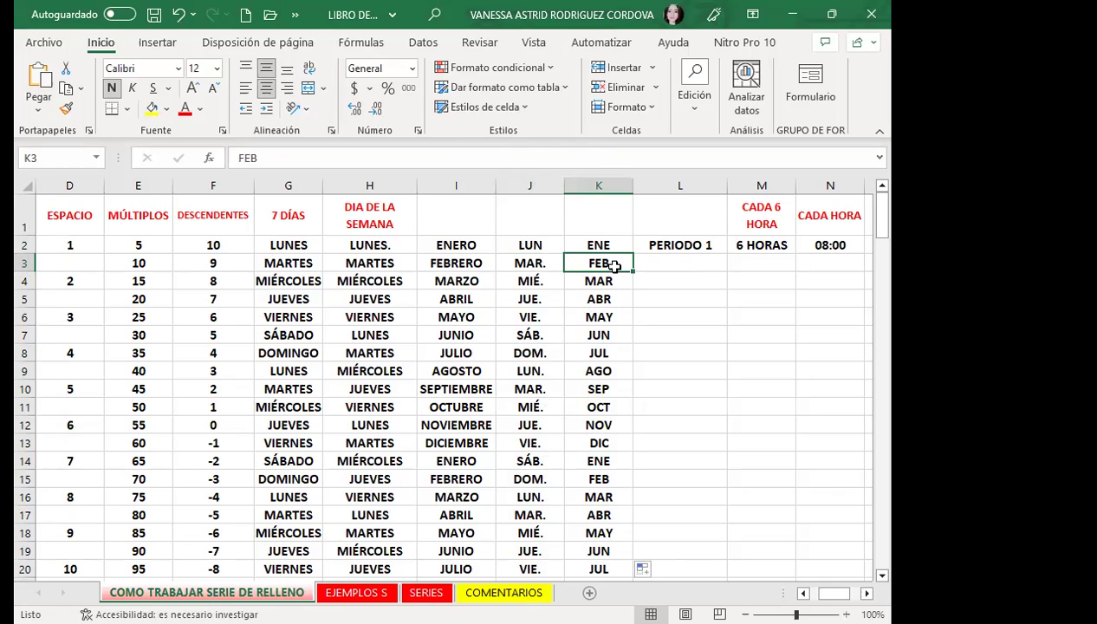
{"action": "left_click_drag", "start_coordinate": [613, 266], "coordinate": [602, 523]}
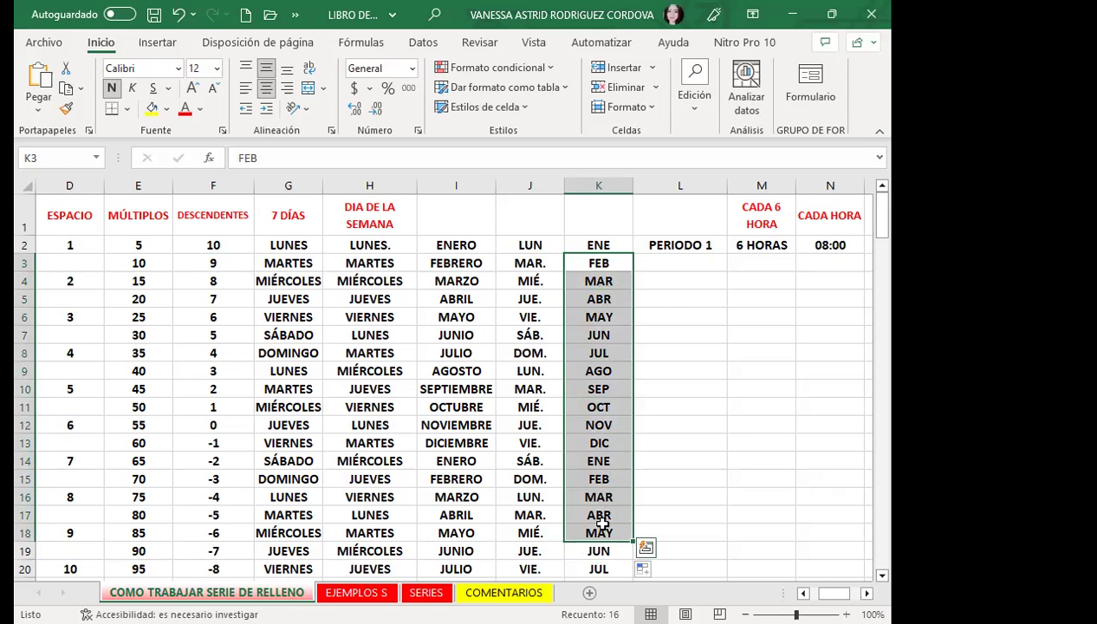
{"action": "left_click", "coordinate": [606, 347]}
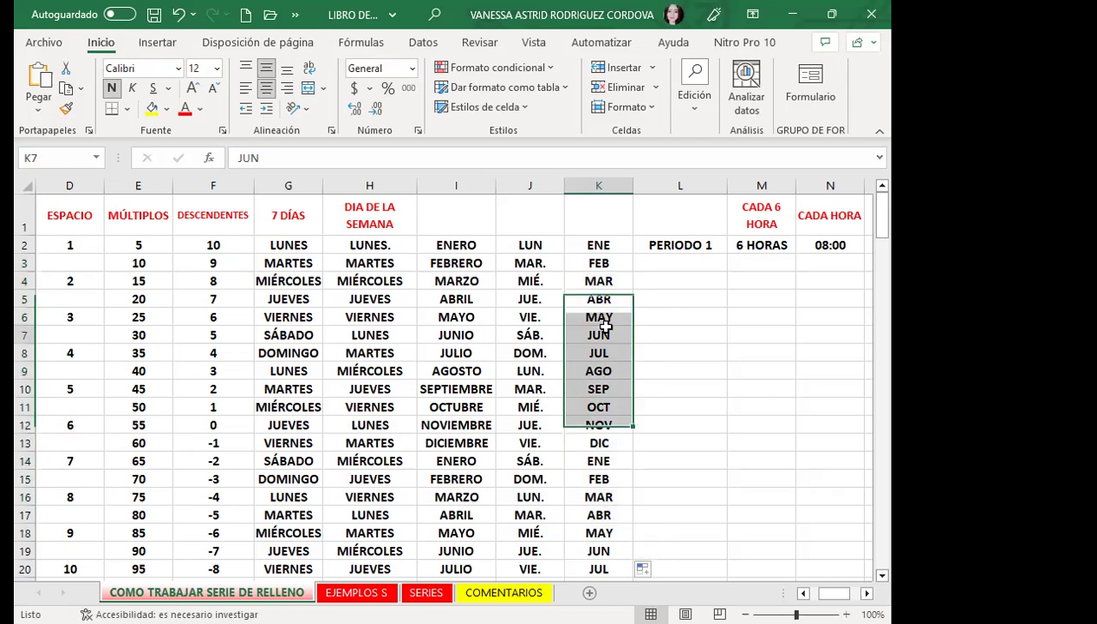
{"action": "left_click", "coordinate": [527, 296]}
{"action": "left_click", "coordinate": [447, 295]}
{"action": "left_click", "coordinate": [330, 328]}
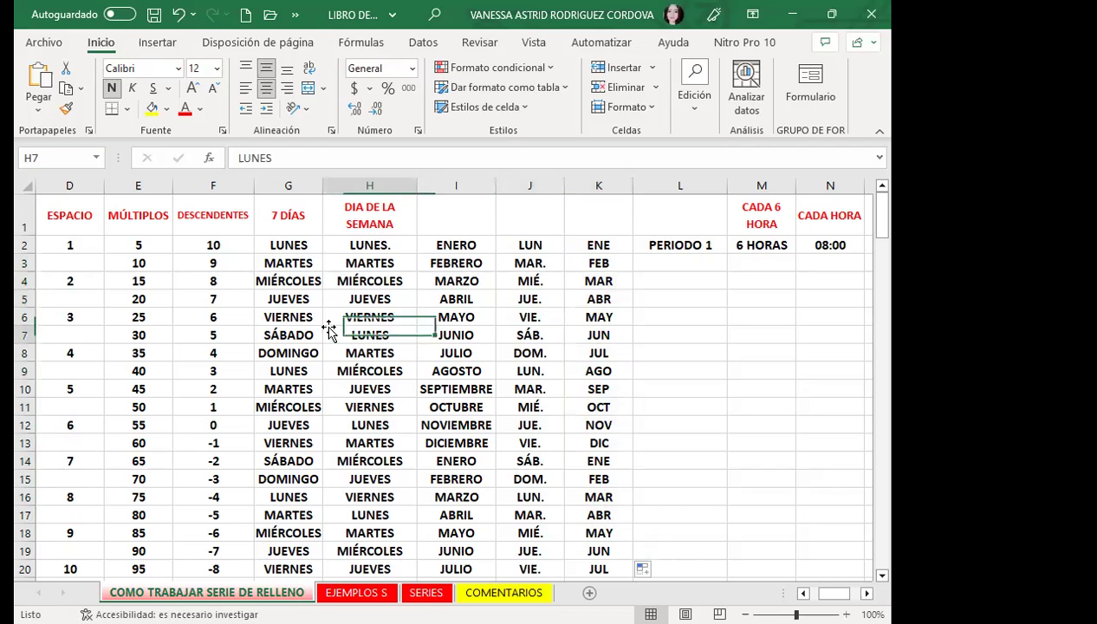
{"action": "left_click", "coordinate": [604, 281]}
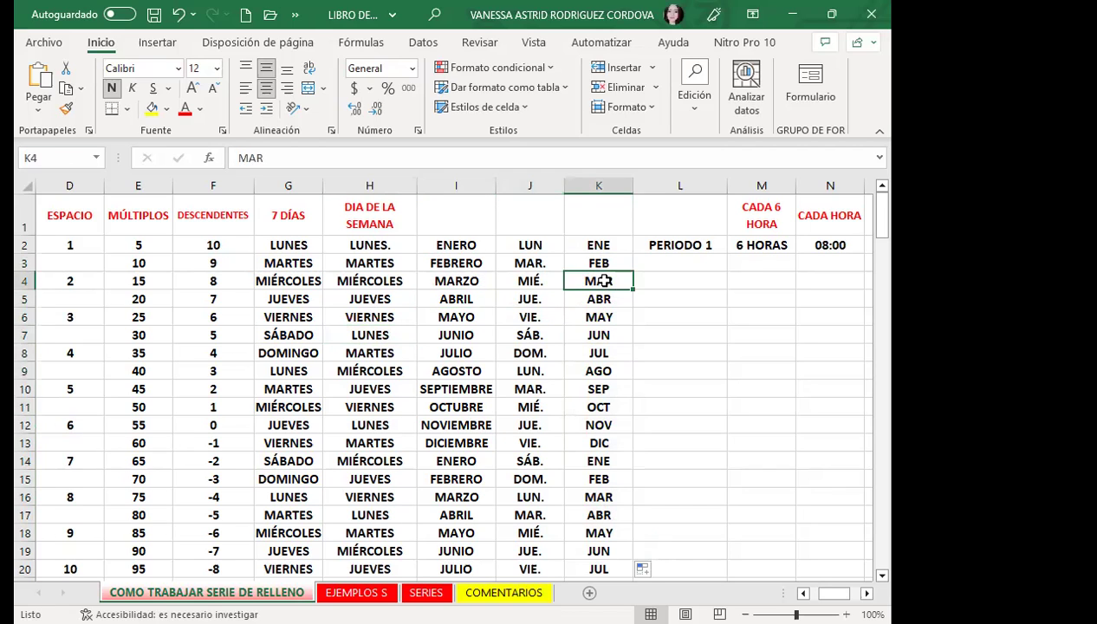
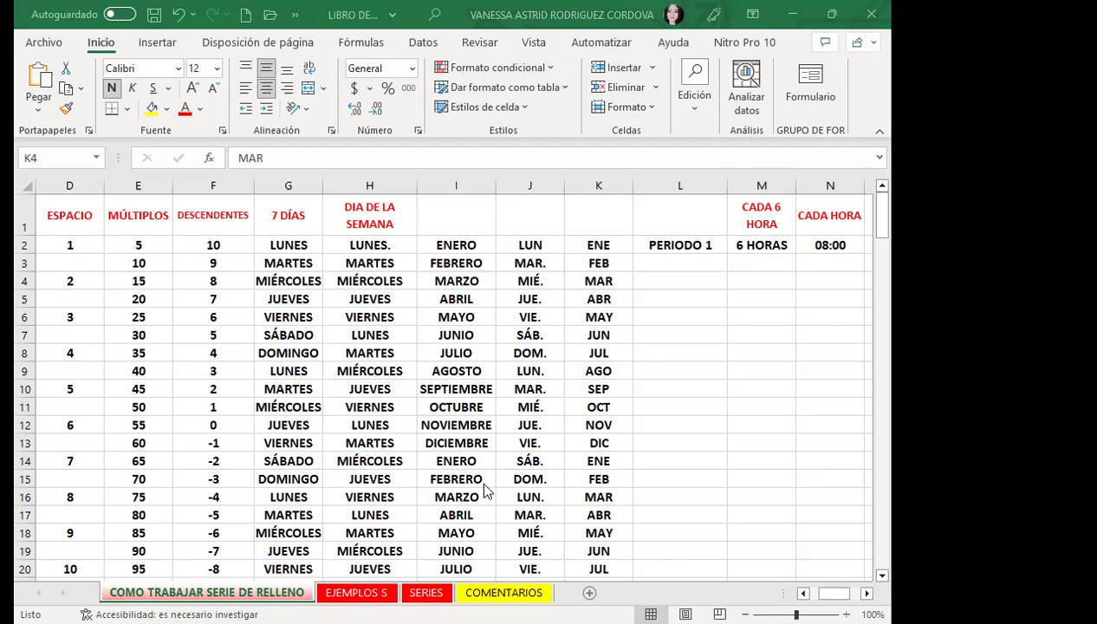
Clear the month names below ENE and refill the month abbreviations down to row 20
{"action": "left_click_drag", "start_coordinate": [607, 263], "coordinate": [607, 559]}
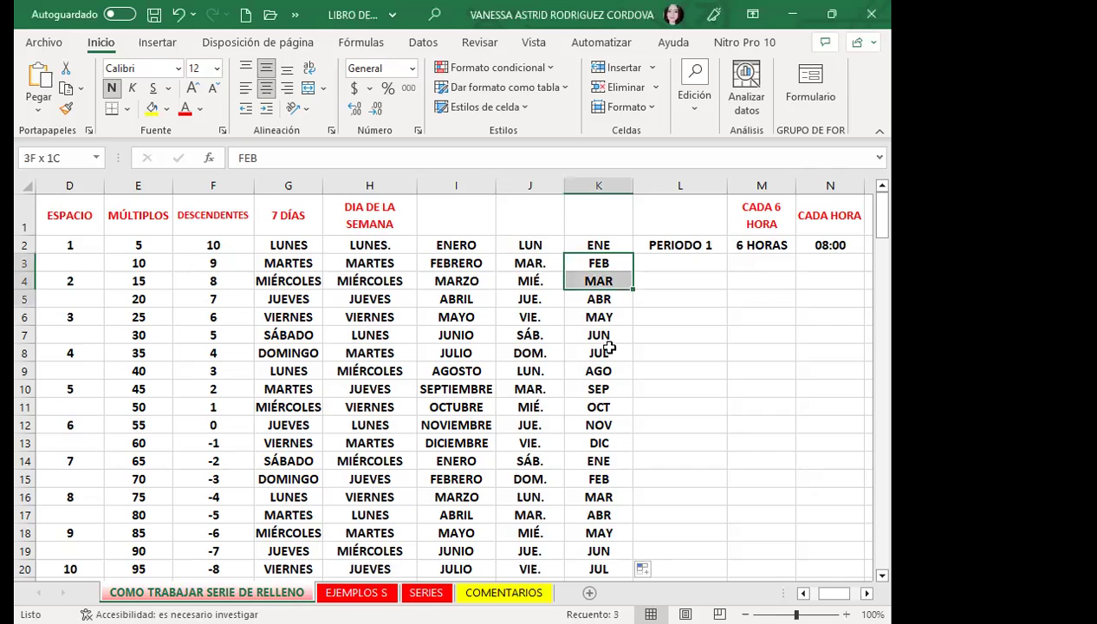
{"action": "scroll", "coordinate": [606, 513], "scroll_direction": "down", "scroll_amount": 1}
{"action": "key", "text": "Delete"}
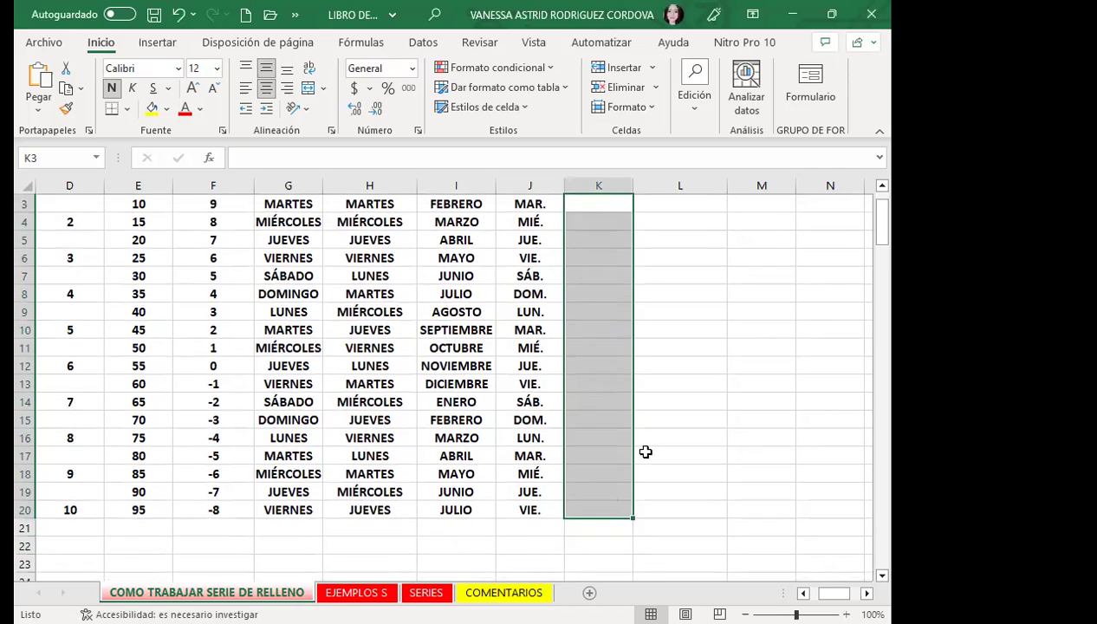
{"action": "scroll", "coordinate": [607, 373], "scroll_direction": "up", "scroll_amount": 2}
{"action": "left_click", "coordinate": [592, 243]}
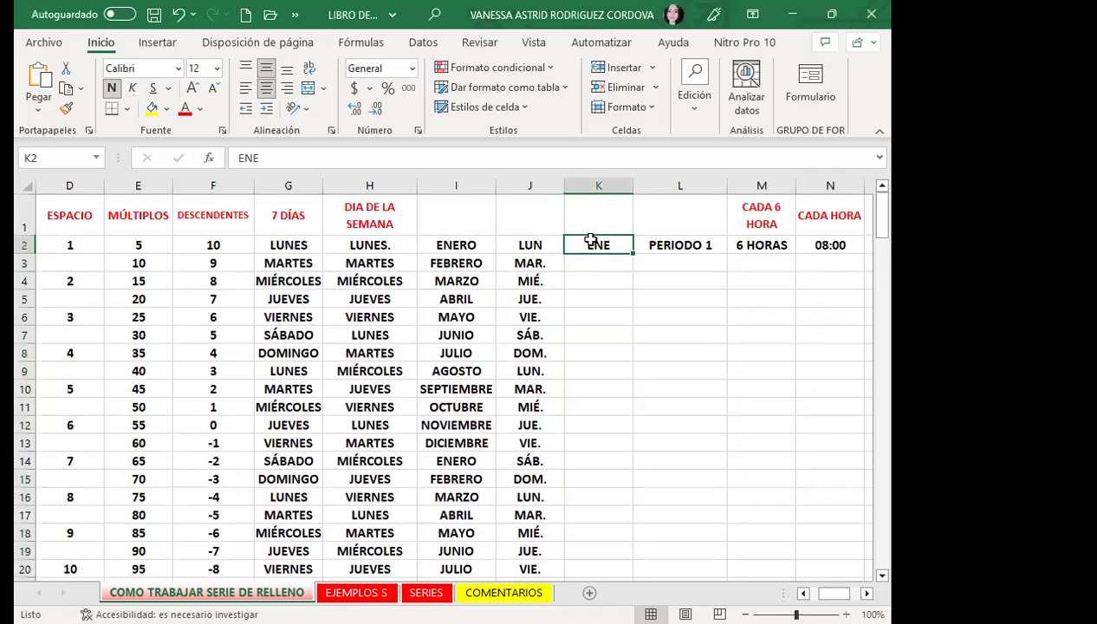
{"action": "double_click", "coordinate": [635, 253]}
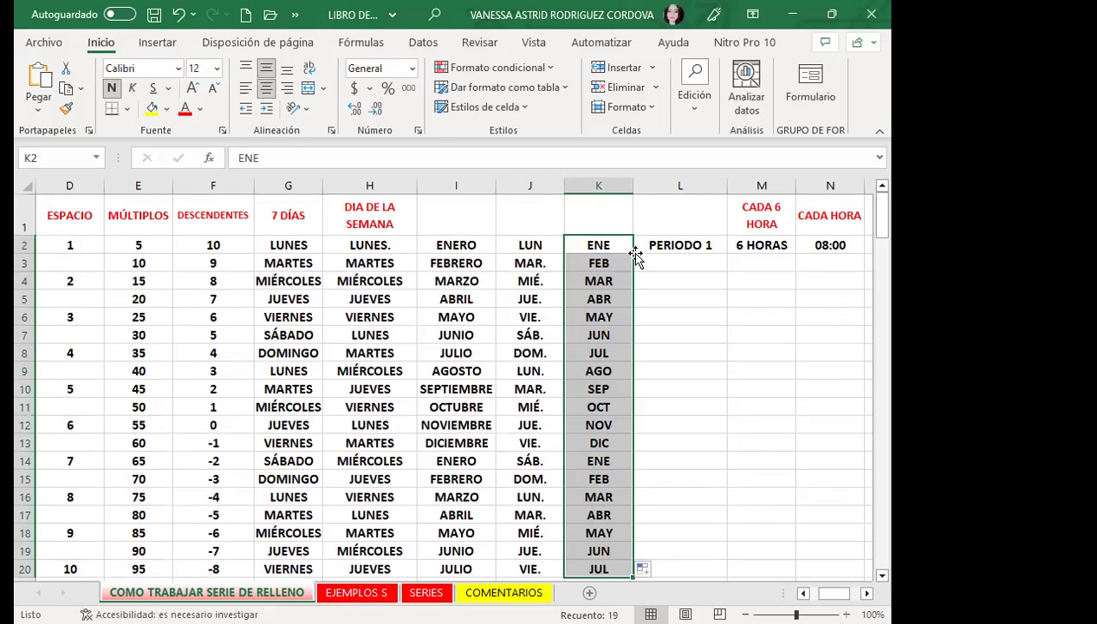
{"action": "key", "text": "ctrl+z"}
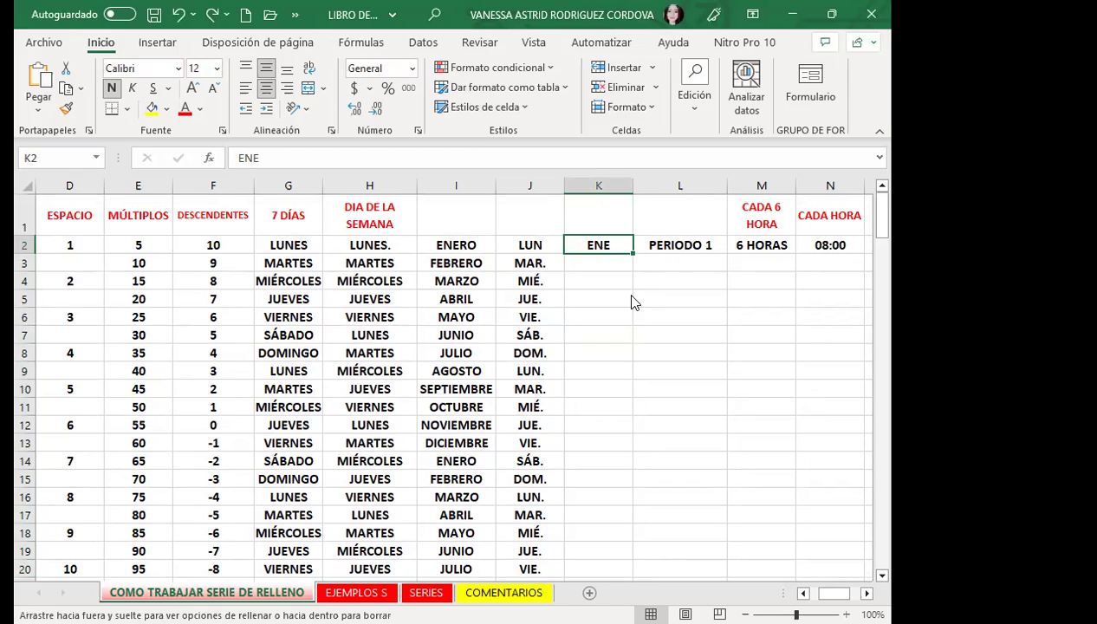
{"action": "left_click_drag", "start_coordinate": [634, 301], "coordinate": [642, 298]}
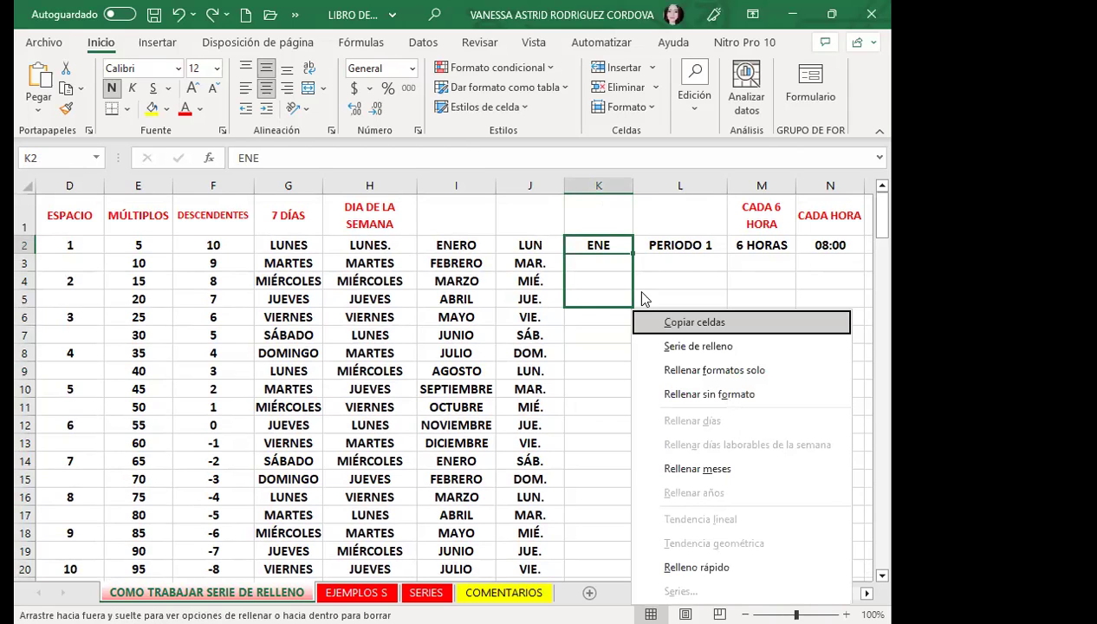
{"action": "right_click", "coordinate": [524, 299]}
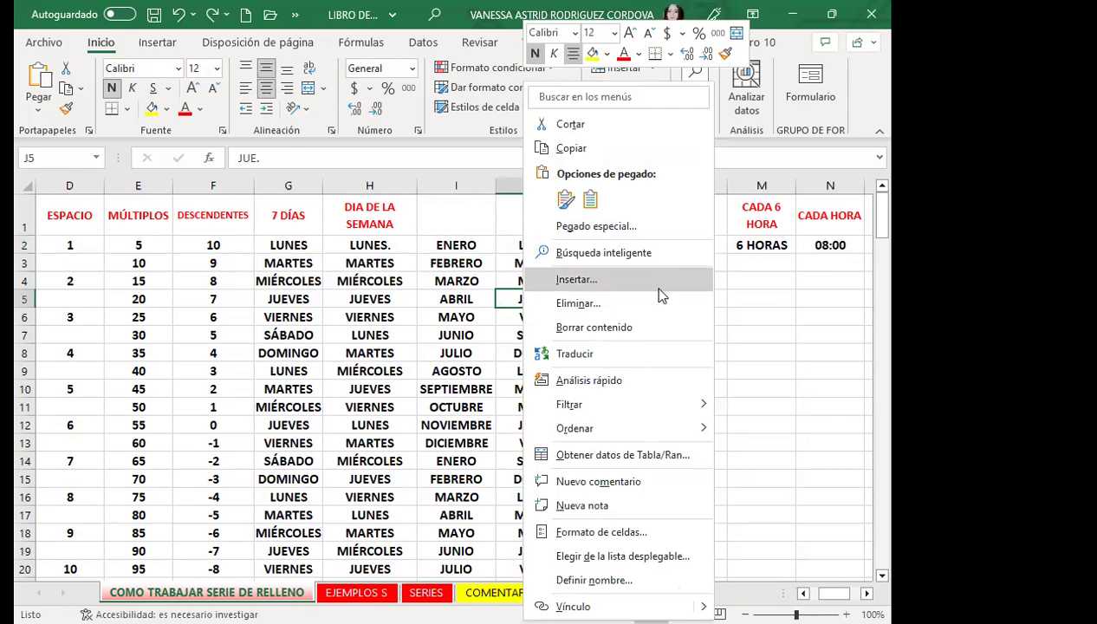
{"action": "left_click", "coordinate": [598, 246]}
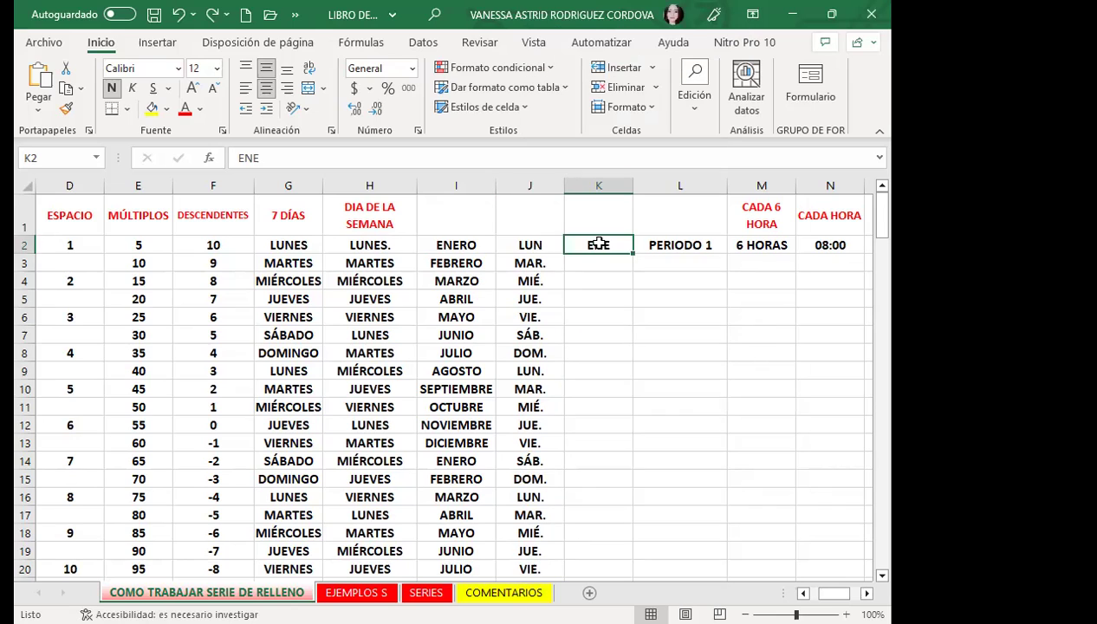
{"action": "double_click", "coordinate": [635, 254]}
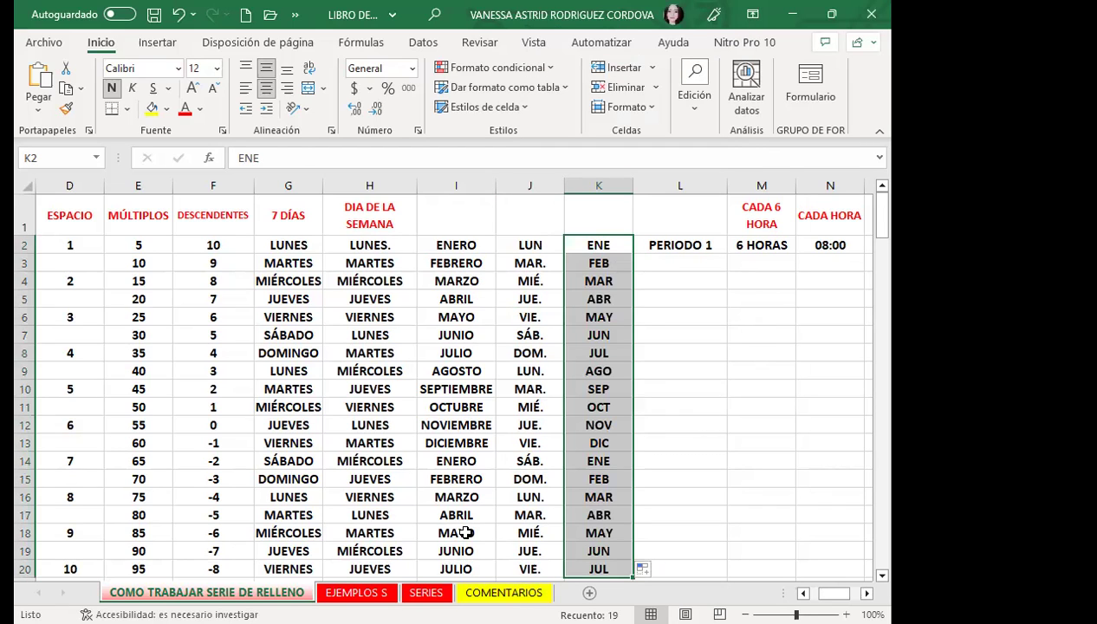
Try copying plain PERIODO down column L, then undo and restore PERIODO 1 in L2
{"action": "left_click", "coordinate": [656, 247]}
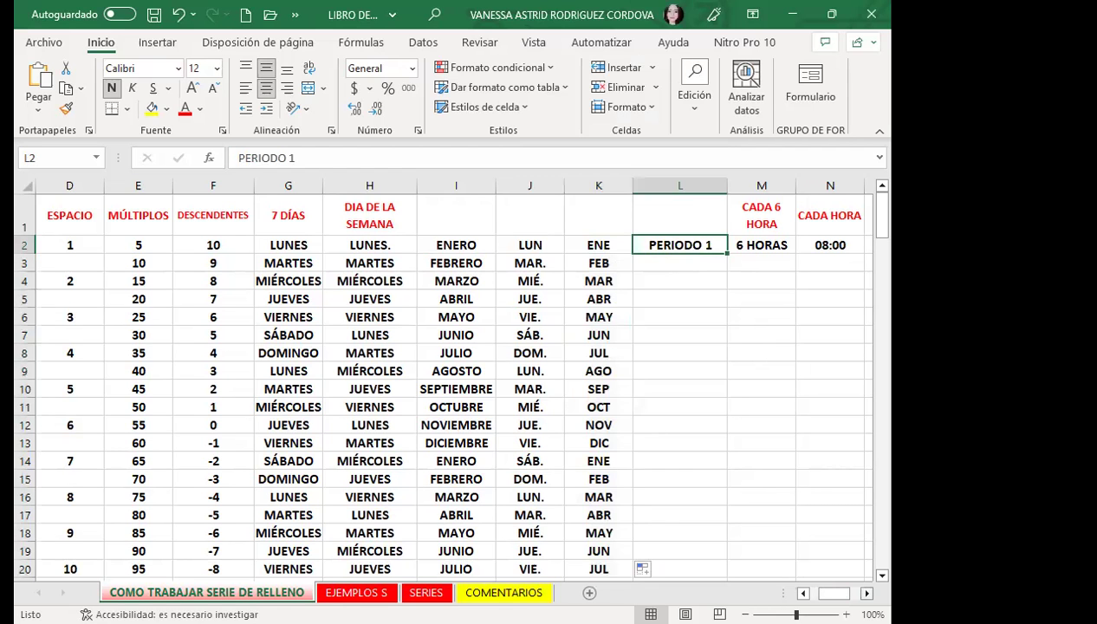
{"action": "scroll", "coordinate": [453, 350], "scroll_direction": "right", "scroll_amount": 4}
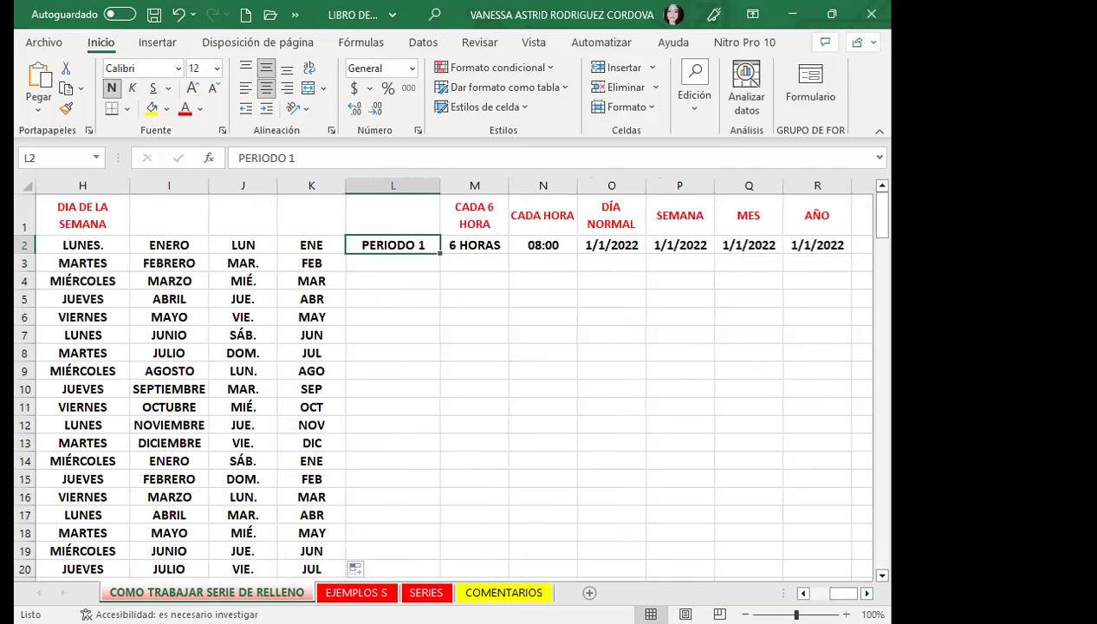
{"action": "scroll", "coordinate": [852, 583], "scroll_direction": "right", "scroll_amount": 1}
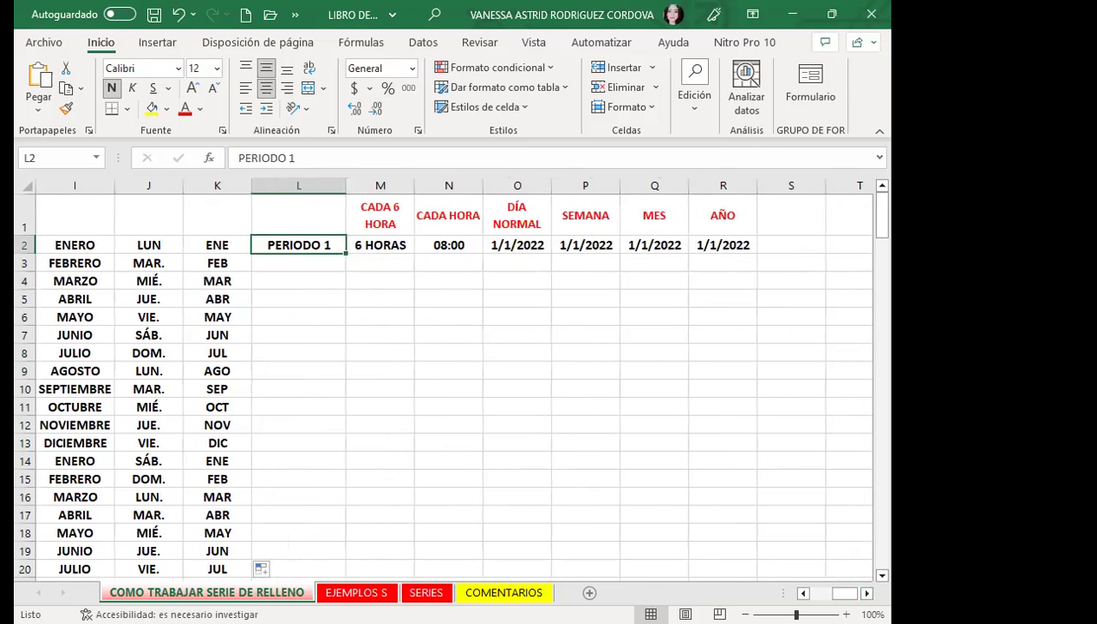
{"action": "scroll", "coordinate": [790, 583], "scroll_direction": "left", "scroll_amount": 1}
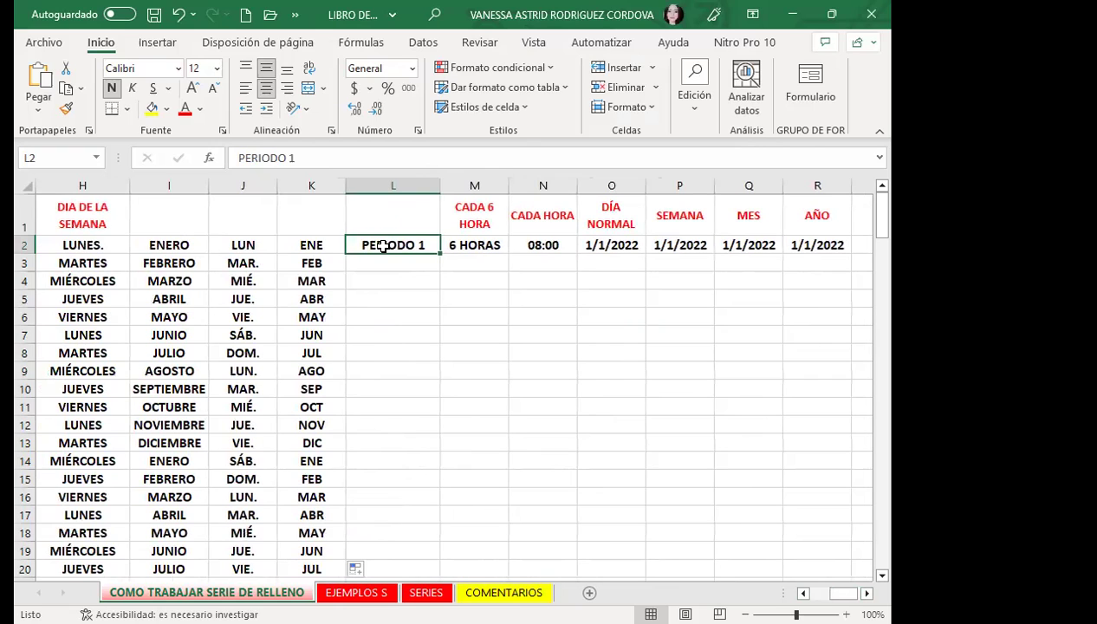
{"action": "double_click", "coordinate": [435, 239]}
{"action": "key", "text": "BackSpace"}
{"action": "key", "text": "BackSpace"}
{"action": "left_click", "coordinate": [394, 251]}
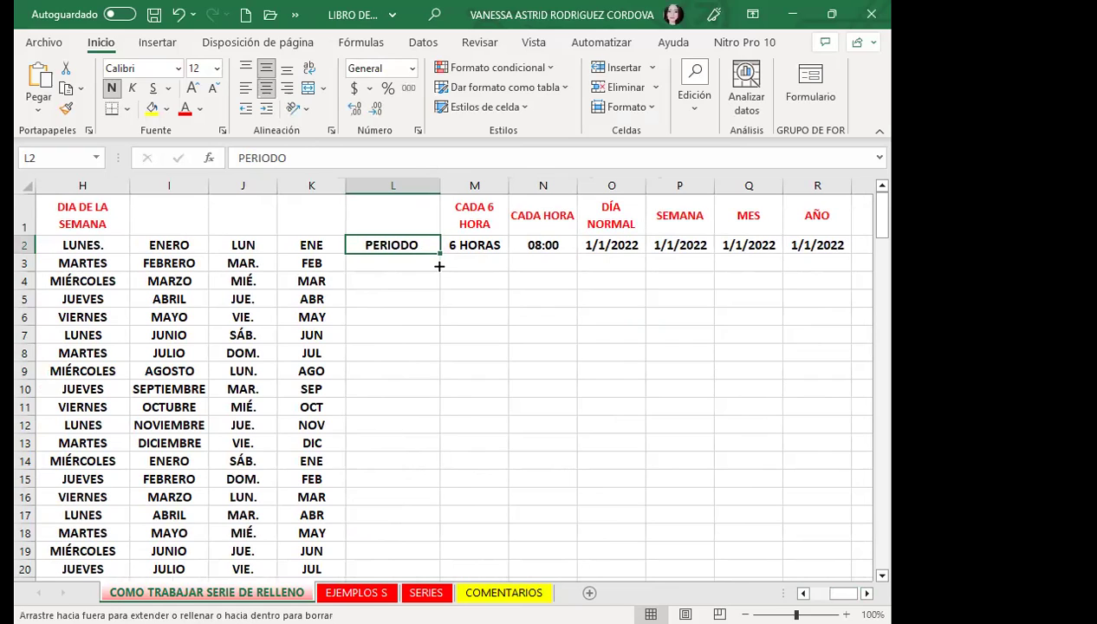
{"action": "left_click_drag", "start_coordinate": [439, 266], "coordinate": [429, 479]}
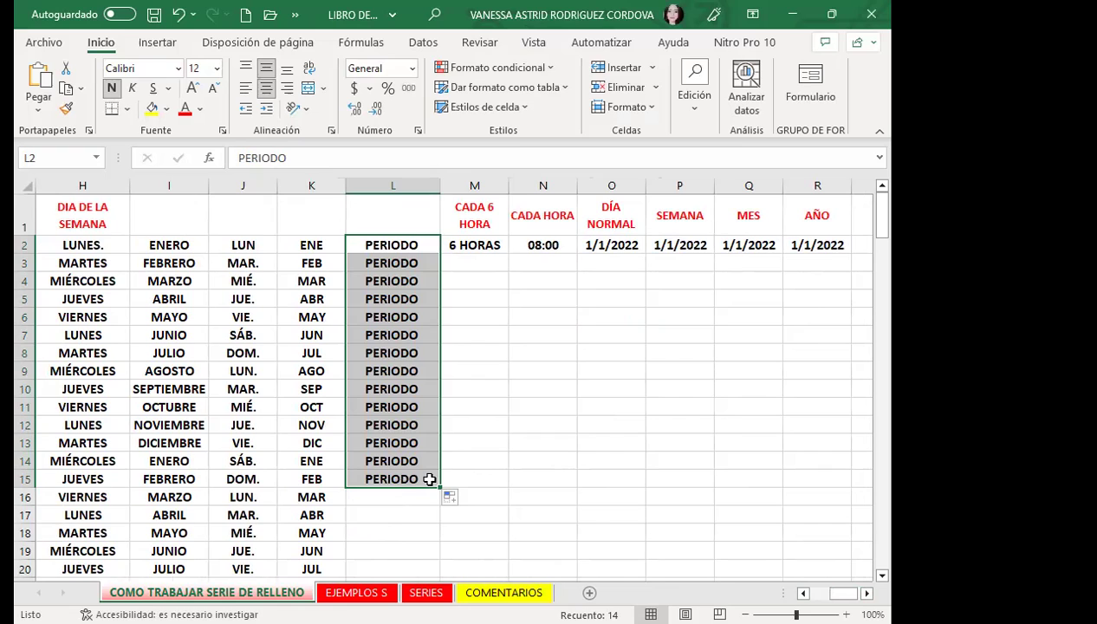
{"action": "key", "text": "ctrl+z"}
{"action": "double_click", "coordinate": [425, 244]}
{"action": "type", "text": "1"}
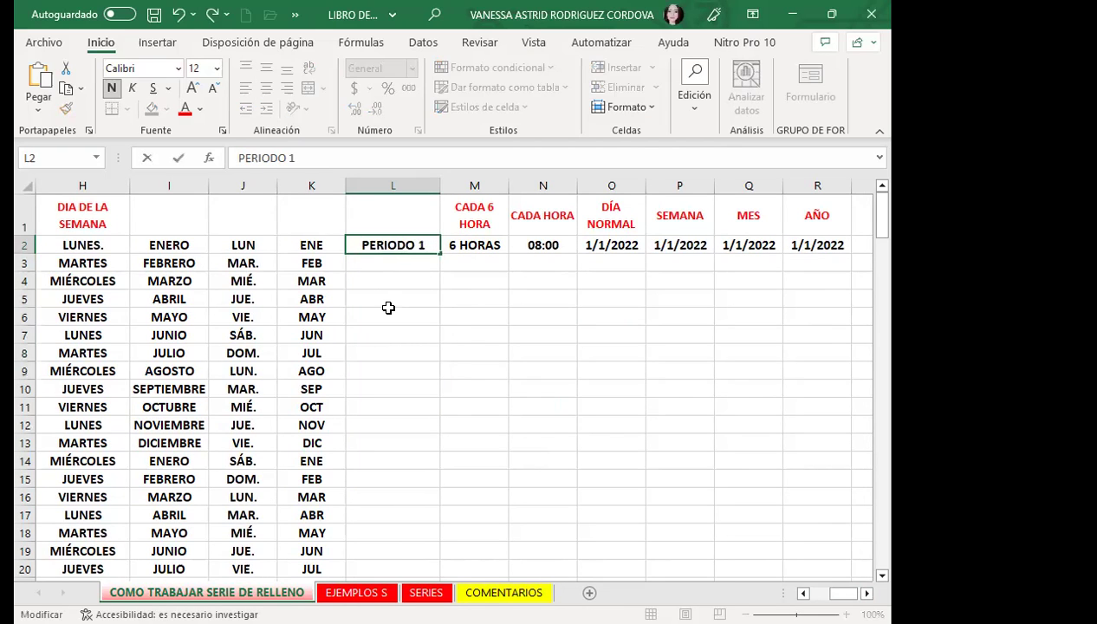
{"action": "left_click", "coordinate": [386, 301]}
{"action": "left_click", "coordinate": [382, 241]}
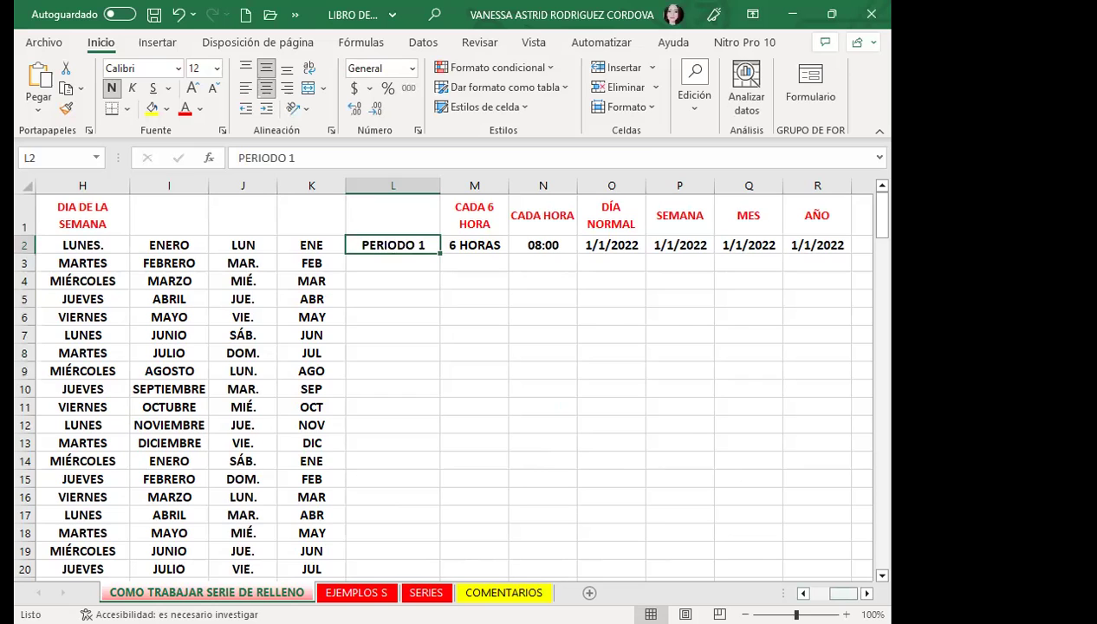
Fill PERIODO 1 through PERIODO 19 down column L and spot-check L3 and L18
{"action": "scroll", "coordinate": [433, 382], "scroll_direction": "left", "scroll_amount": 5}
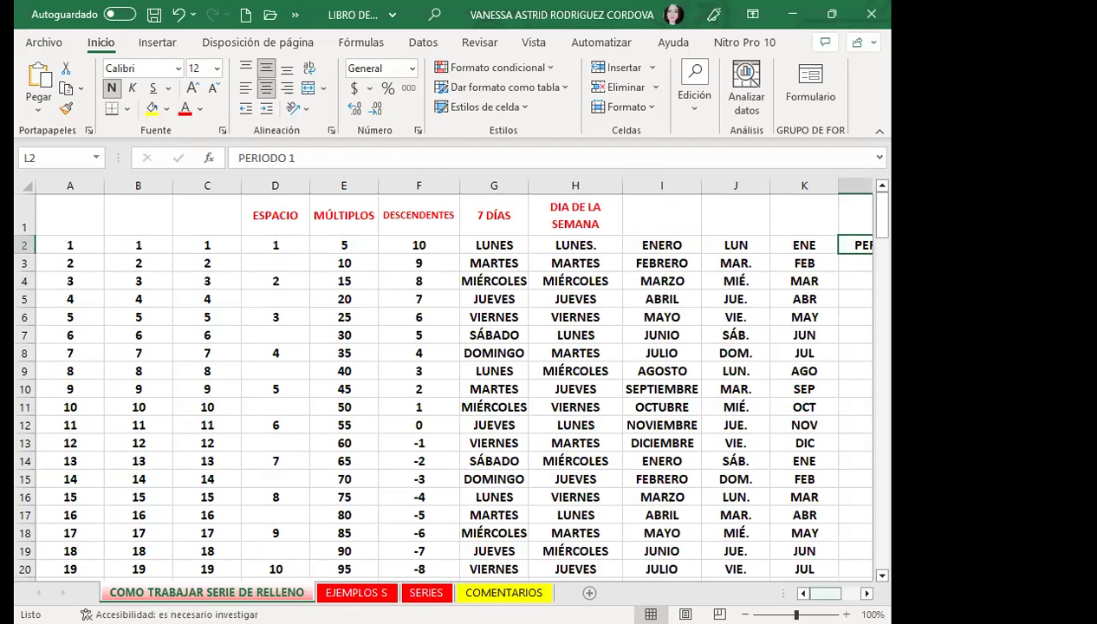
{"action": "scroll", "coordinate": [416, 277], "scroll_direction": "right", "scroll_amount": 5}
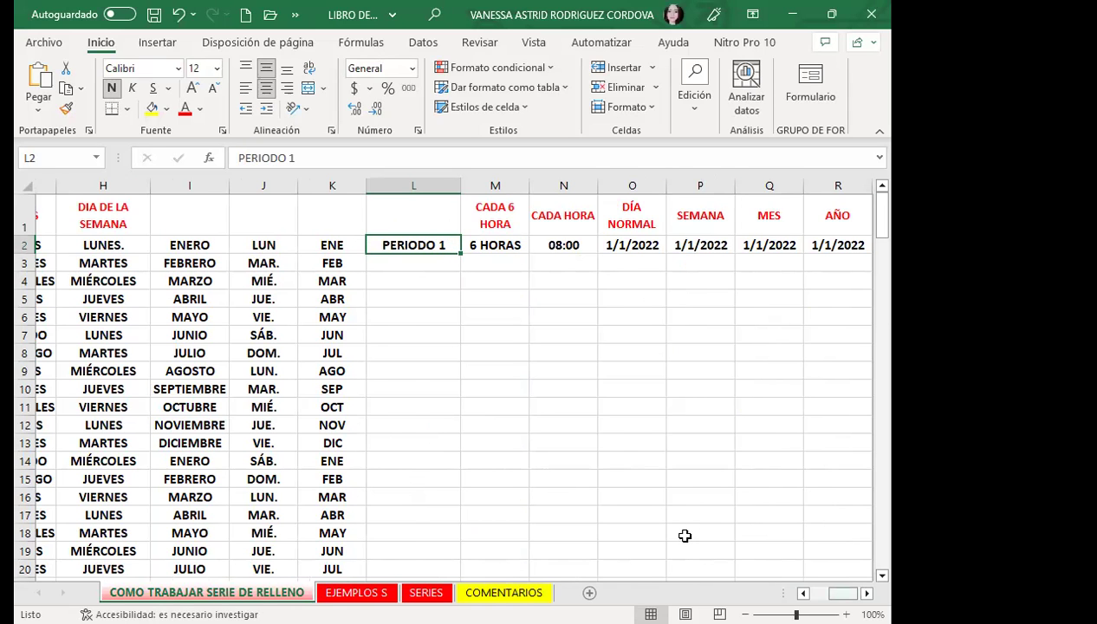
{"action": "scroll", "coordinate": [684, 535], "scroll_direction": "left", "scroll_amount": 5}
{"action": "scroll", "coordinate": [685, 535], "scroll_direction": "right", "scroll_amount": 5}
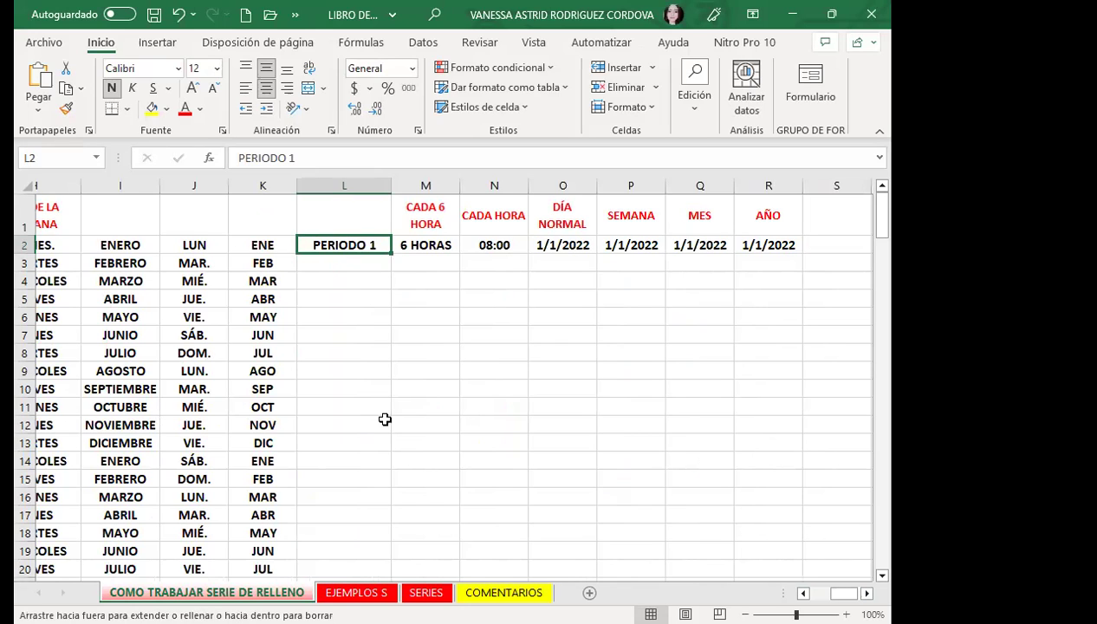
{"action": "double_click", "coordinate": [392, 253]}
{"action": "left_click", "coordinate": [358, 312]}
{"action": "left_click", "coordinate": [337, 247]}
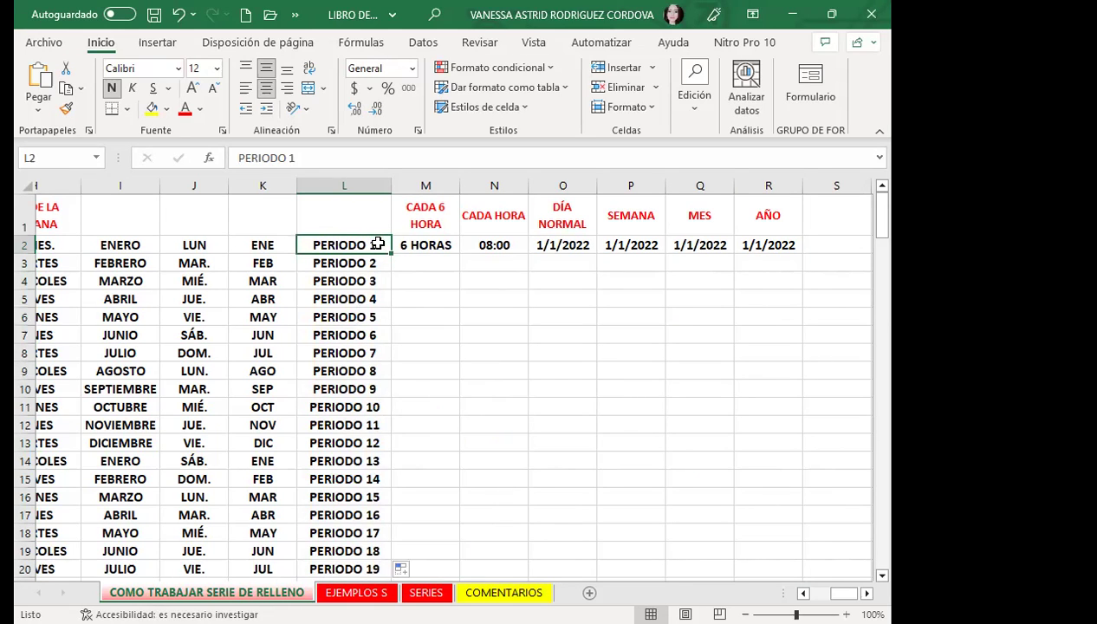
{"action": "left_click", "coordinate": [351, 531]}
{"action": "left_click", "coordinate": [332, 261]}
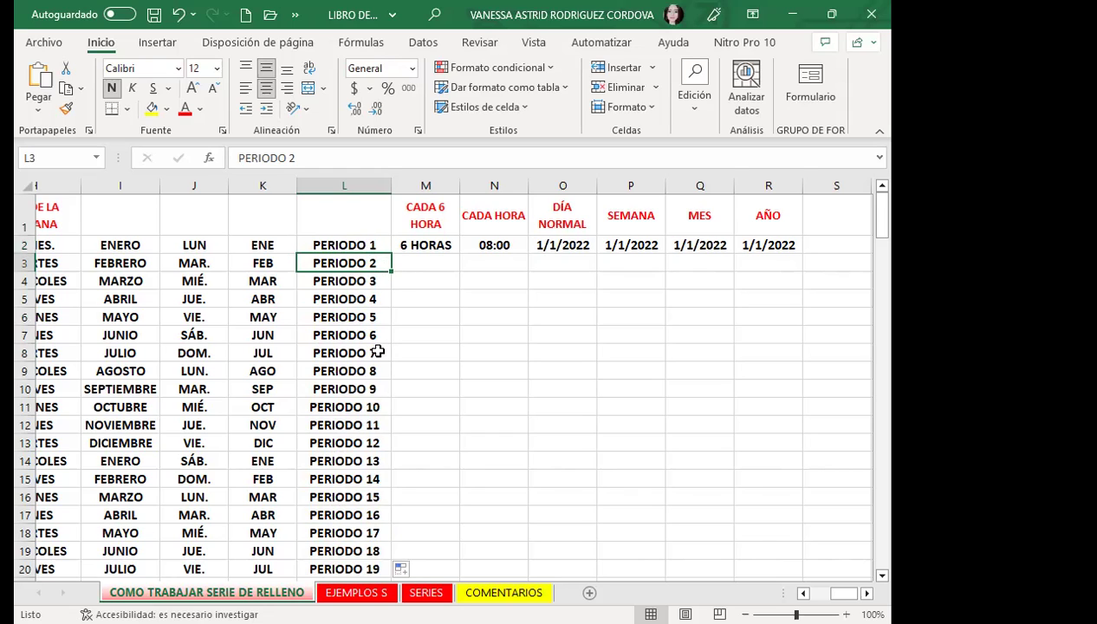
{"action": "key", "text": "ctrl+z"}
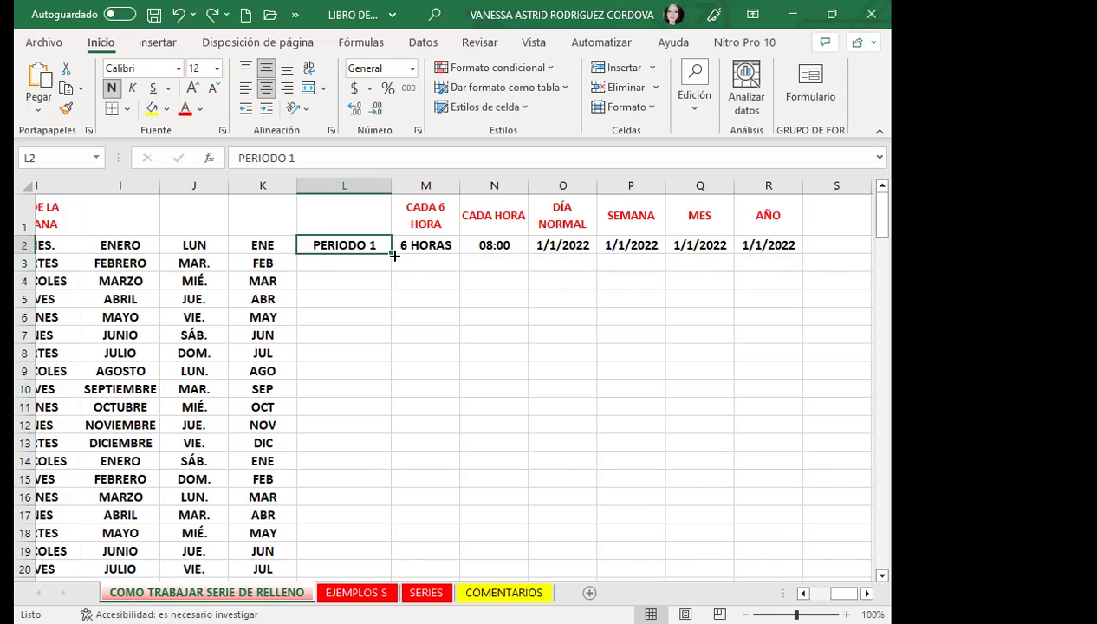
{"action": "double_click", "coordinate": [393, 256]}
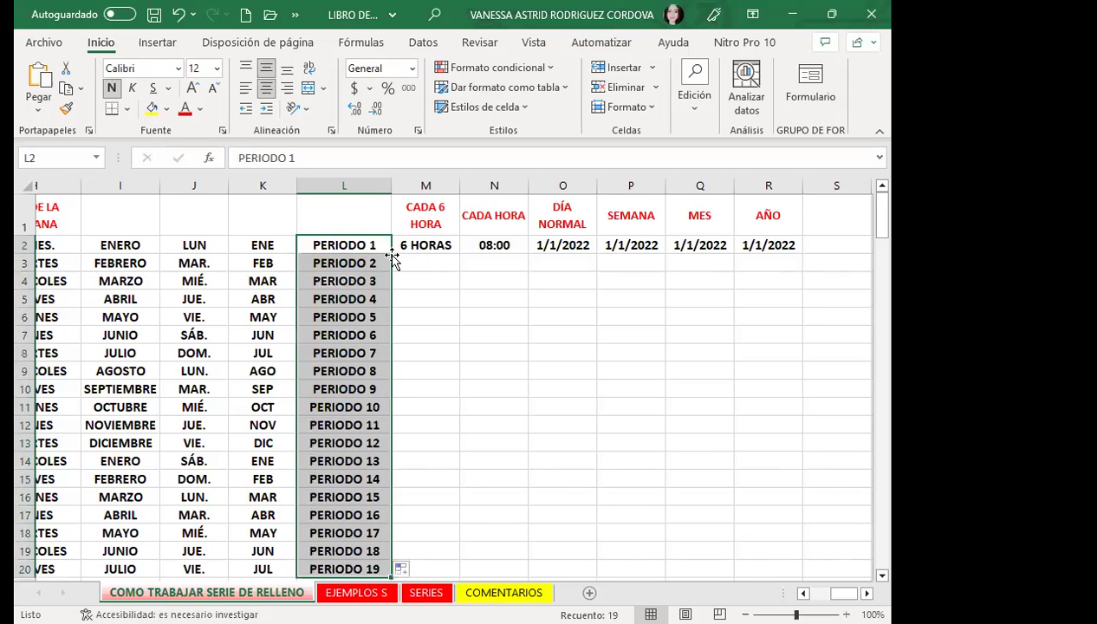
{"action": "scroll", "coordinate": [351, 431], "scroll_direction": "down", "scroll_amount": 1}
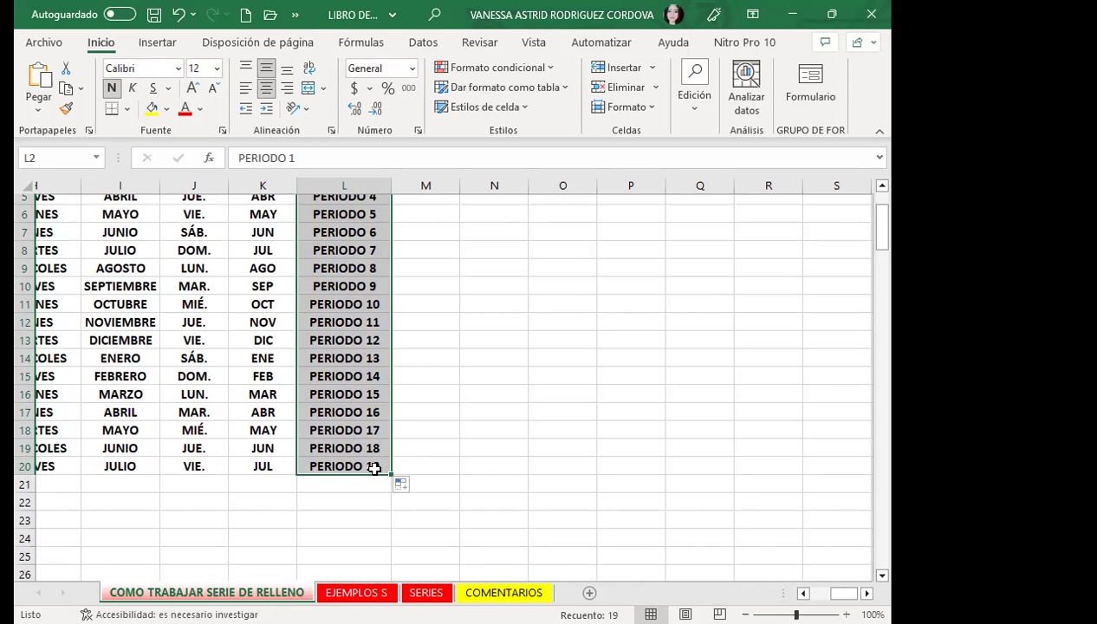
{"action": "scroll", "coordinate": [374, 468], "scroll_direction": "up", "scroll_amount": 2}
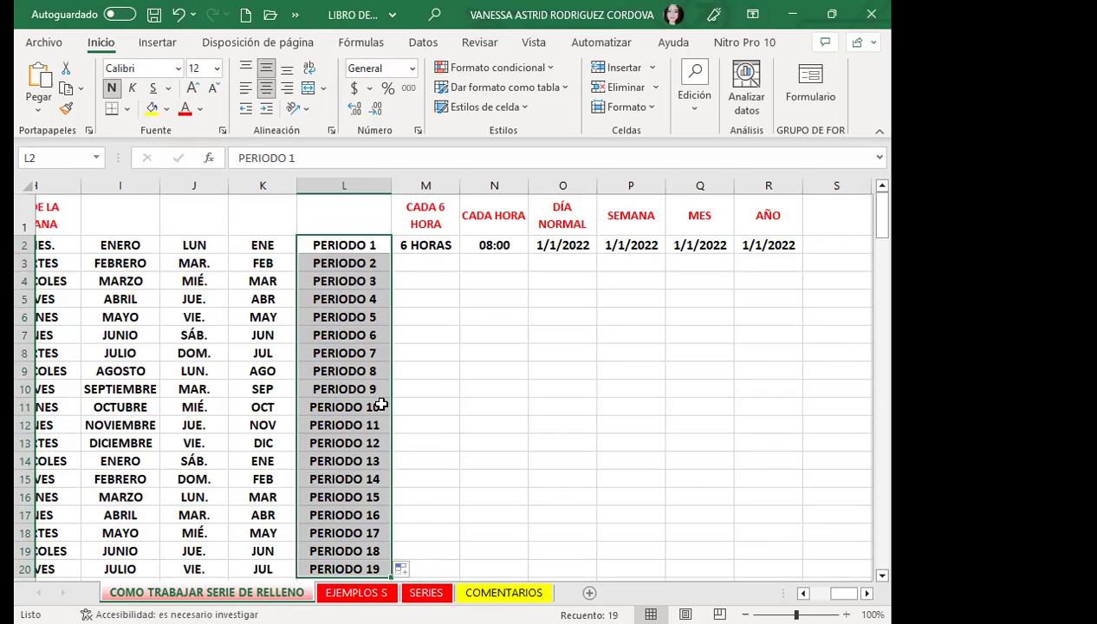
{"action": "double_click", "coordinate": [375, 244]}
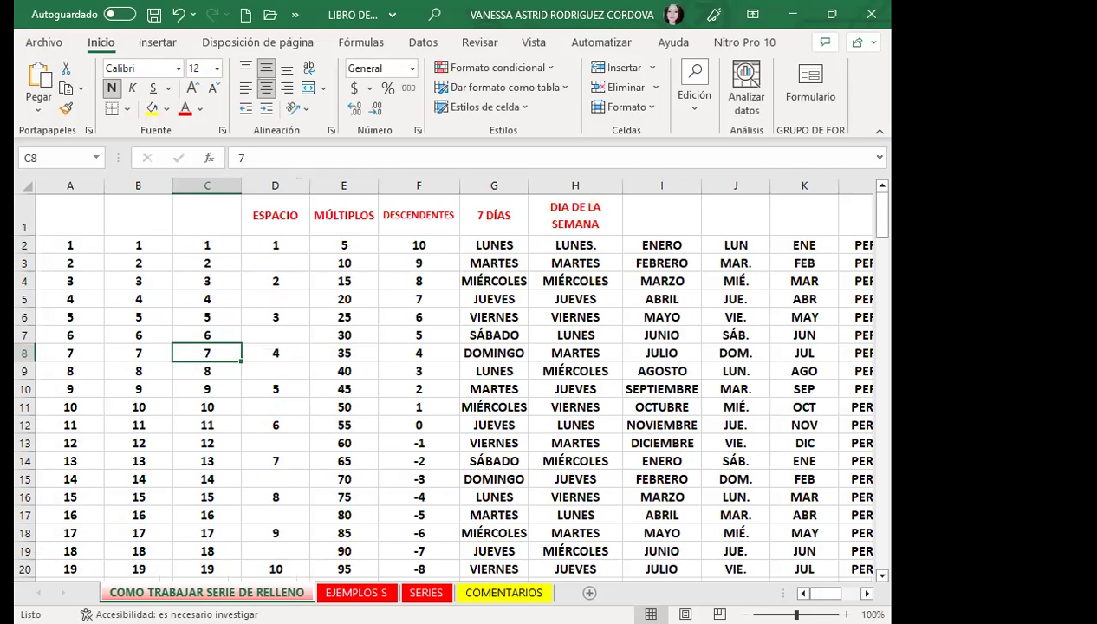
{"action": "scroll", "coordinate": [867, 593], "scroll_direction": "right", "scroll_amount": 4}
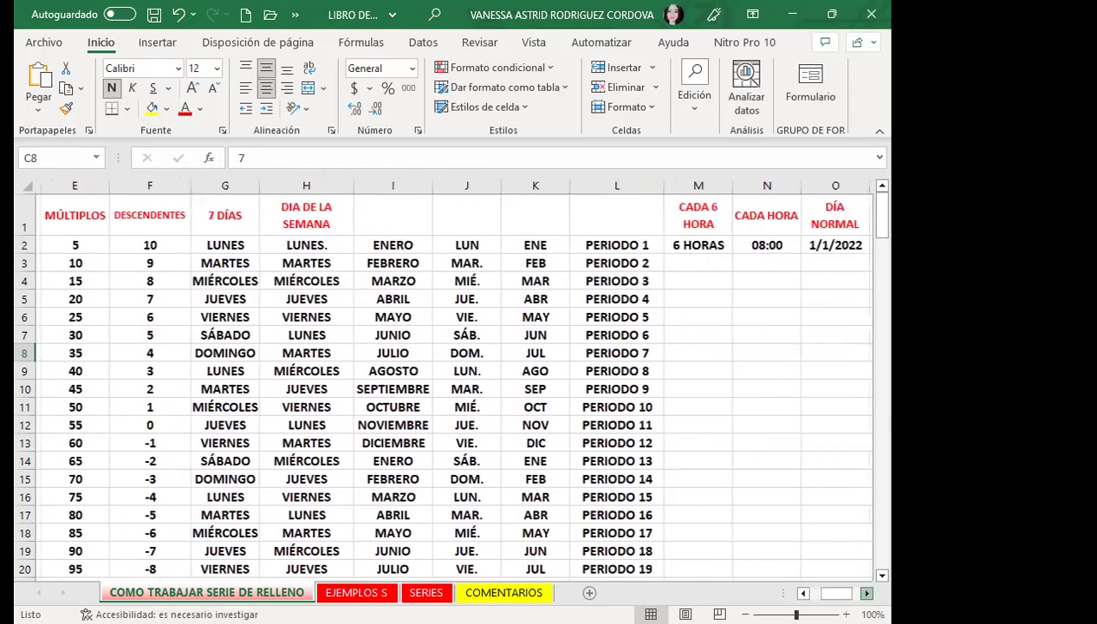
{"action": "scroll", "coordinate": [867, 593], "scroll_direction": "right", "scroll_amount": 1}
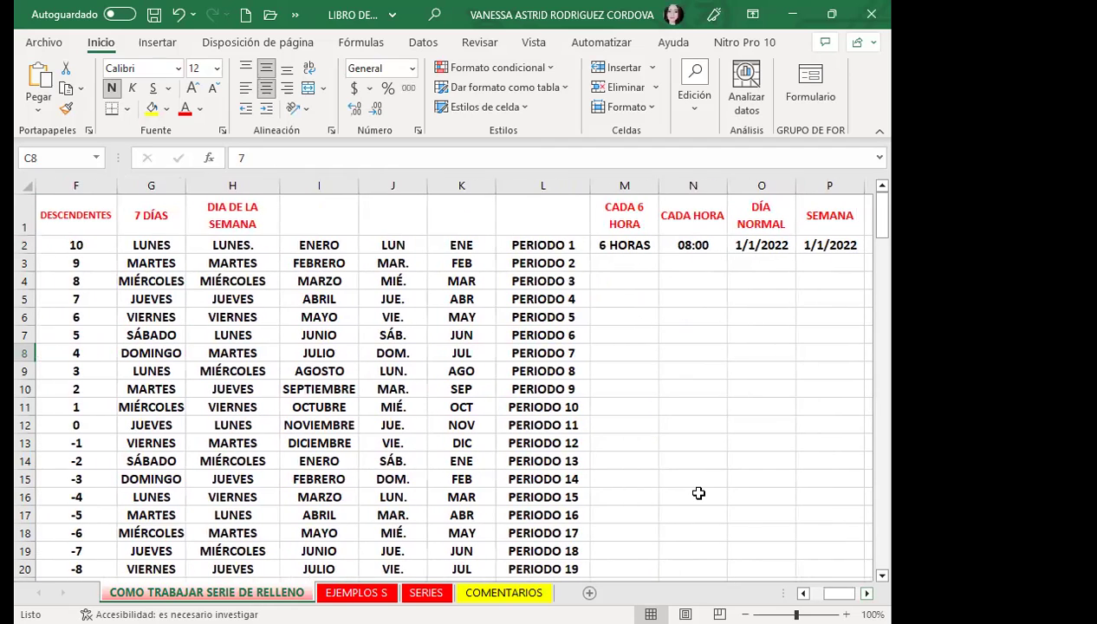
{"action": "left_click", "coordinate": [539, 247]}
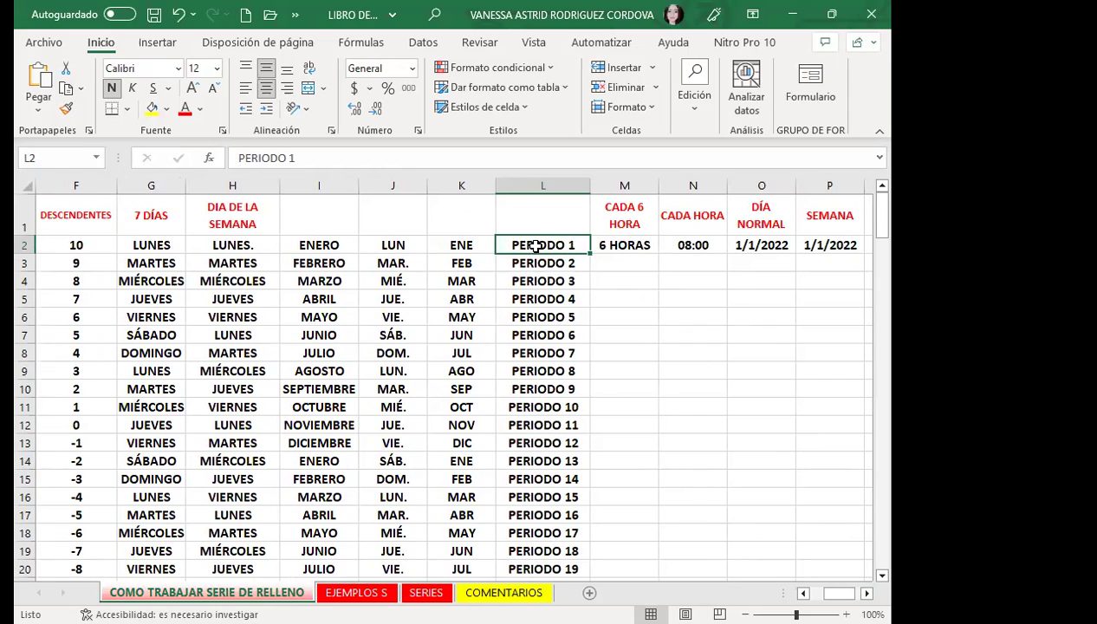
{"action": "scroll", "coordinate": [563, 524], "scroll_direction": "down", "scroll_amount": 2}
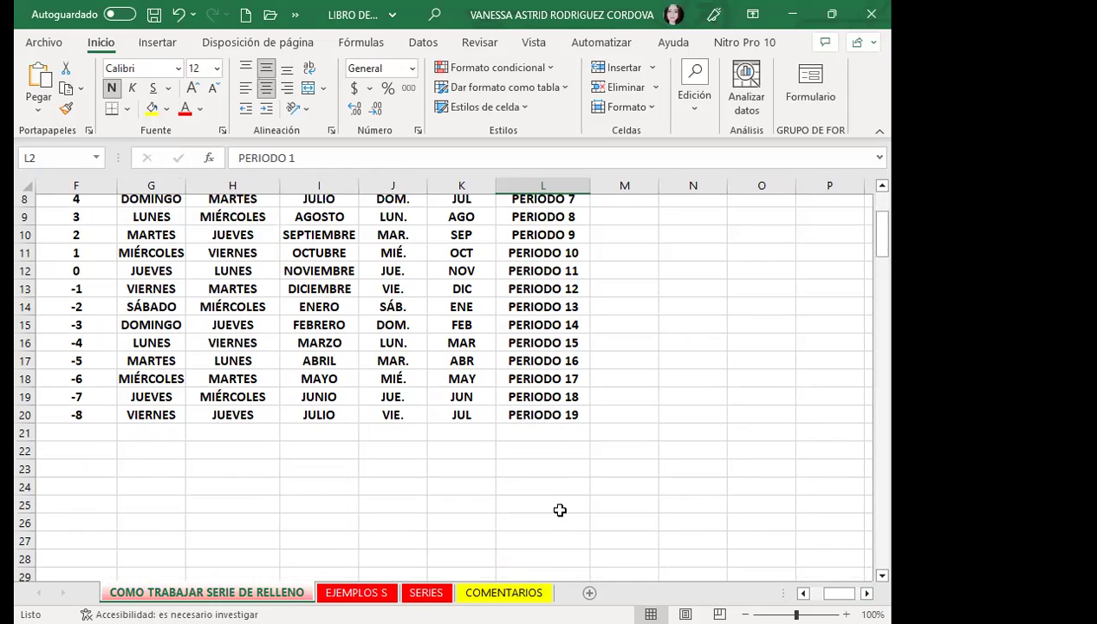
{"action": "scroll", "coordinate": [561, 454], "scroll_direction": "up", "scroll_amount": 1}
{"action": "scroll", "coordinate": [562, 425], "scroll_direction": "up", "scroll_amount": 2}
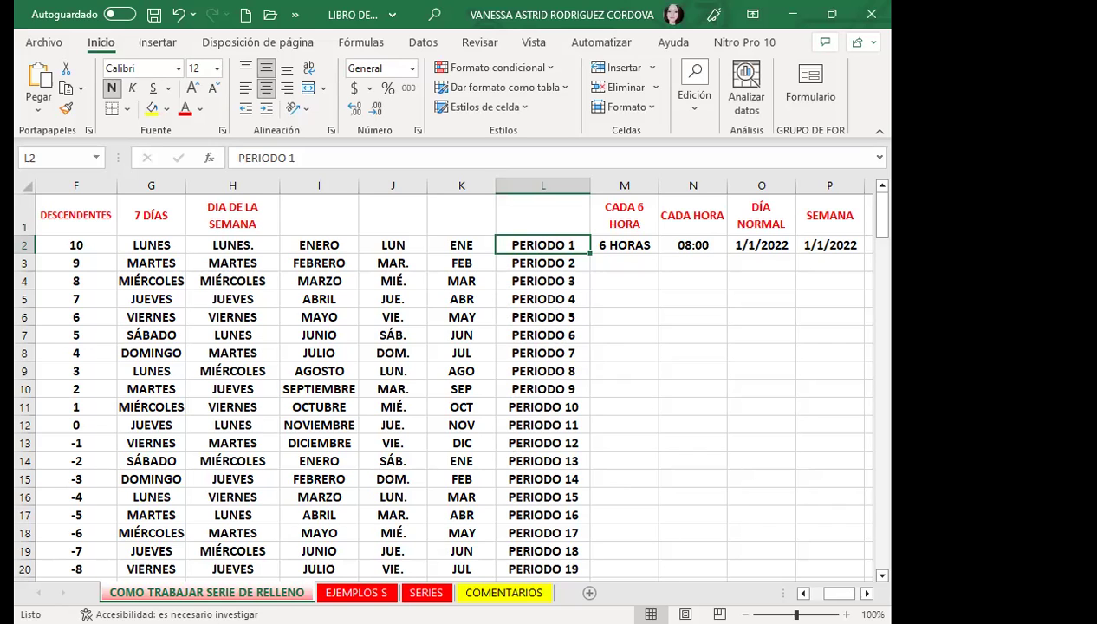
{"action": "left_click", "coordinate": [867, 593]}
{"action": "left_click", "coordinate": [867, 593]}
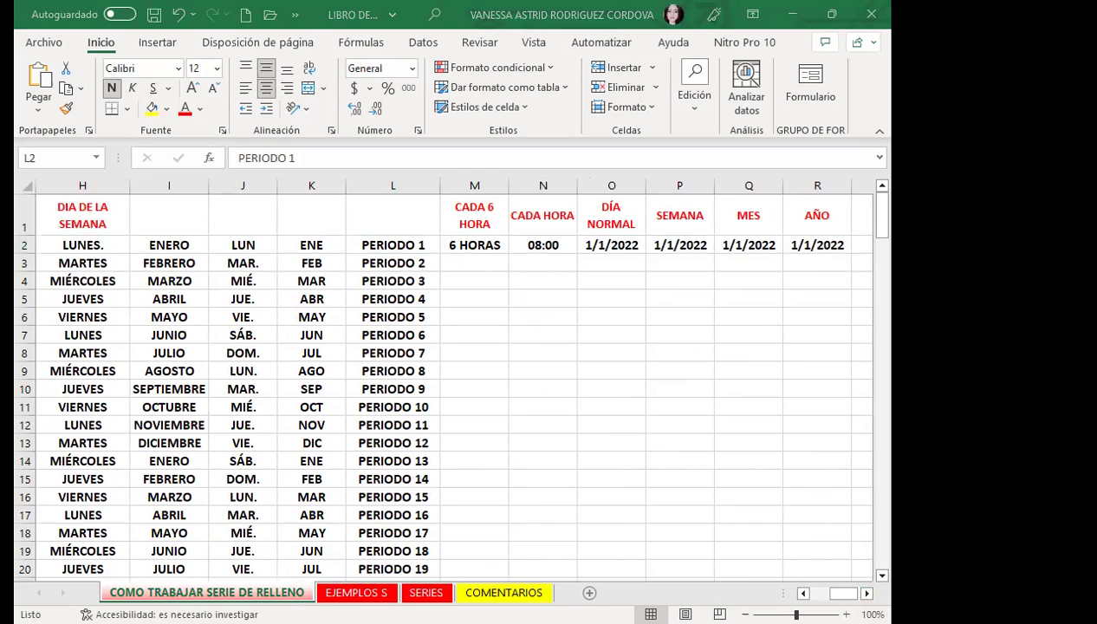
{"action": "left_click", "coordinate": [473, 297]}
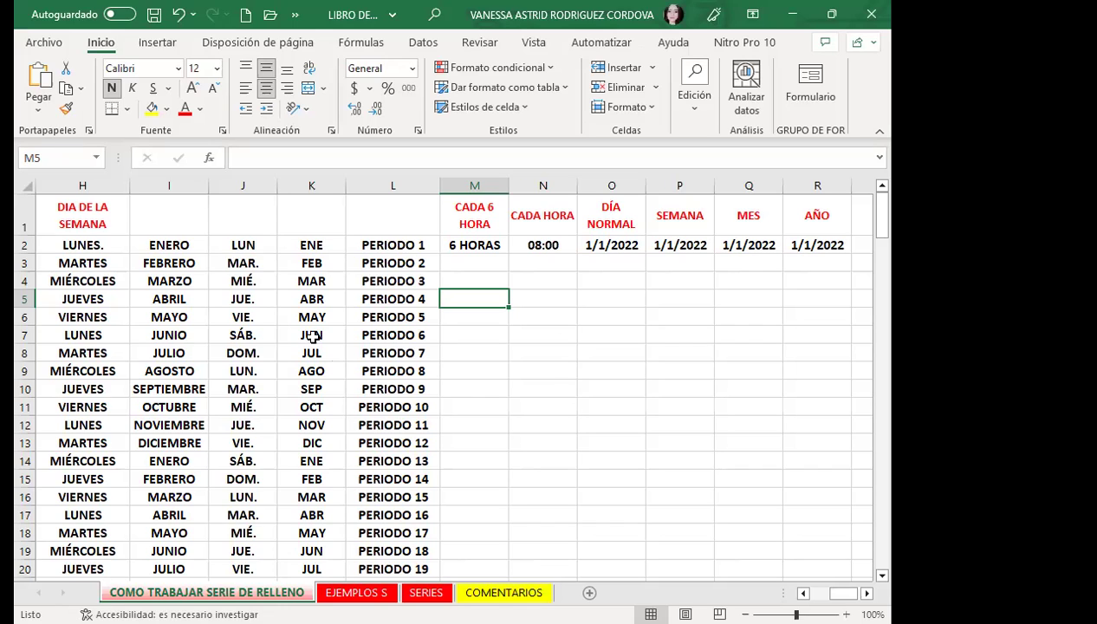
{"action": "left_click", "coordinate": [246, 283]}
{"action": "left_click", "coordinate": [238, 244]}
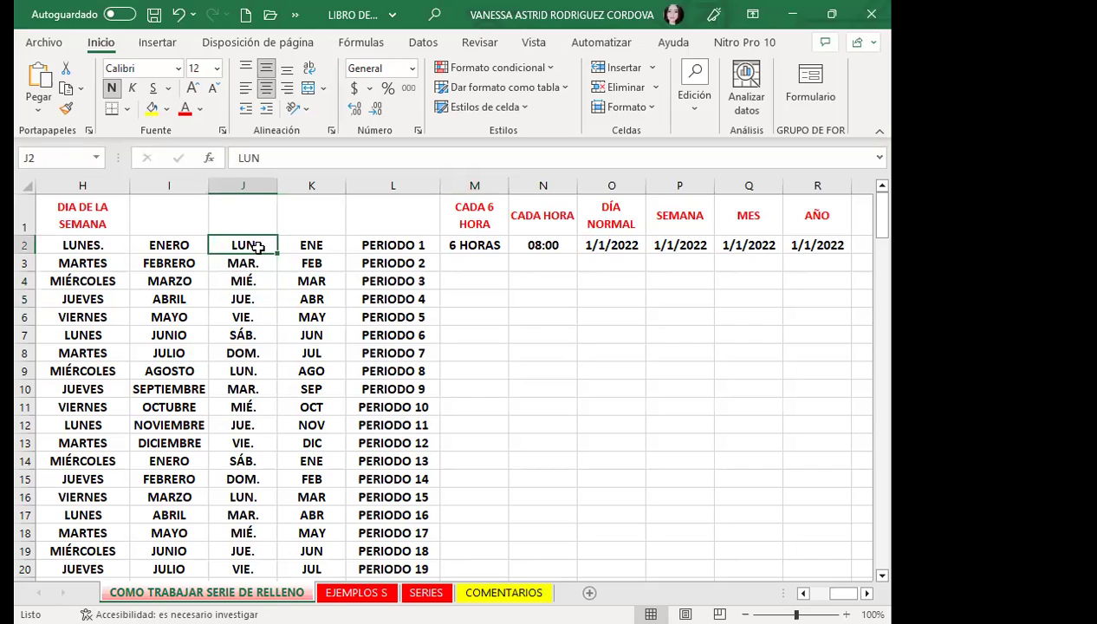
{"action": "double_click", "coordinate": [258, 247]}
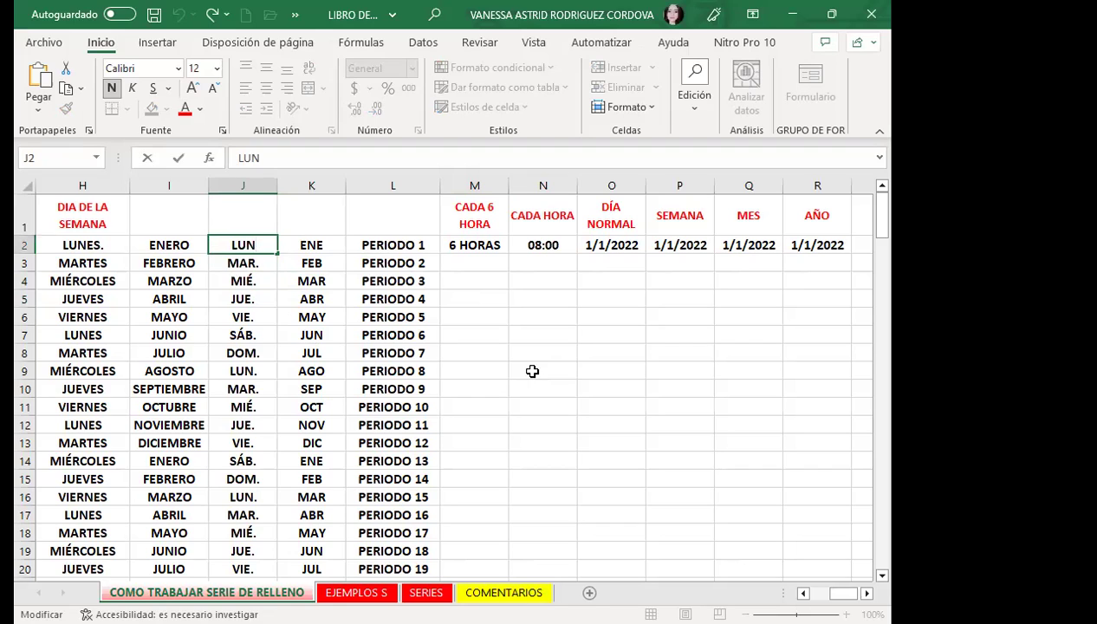
{"action": "left_click", "coordinate": [472, 348]}
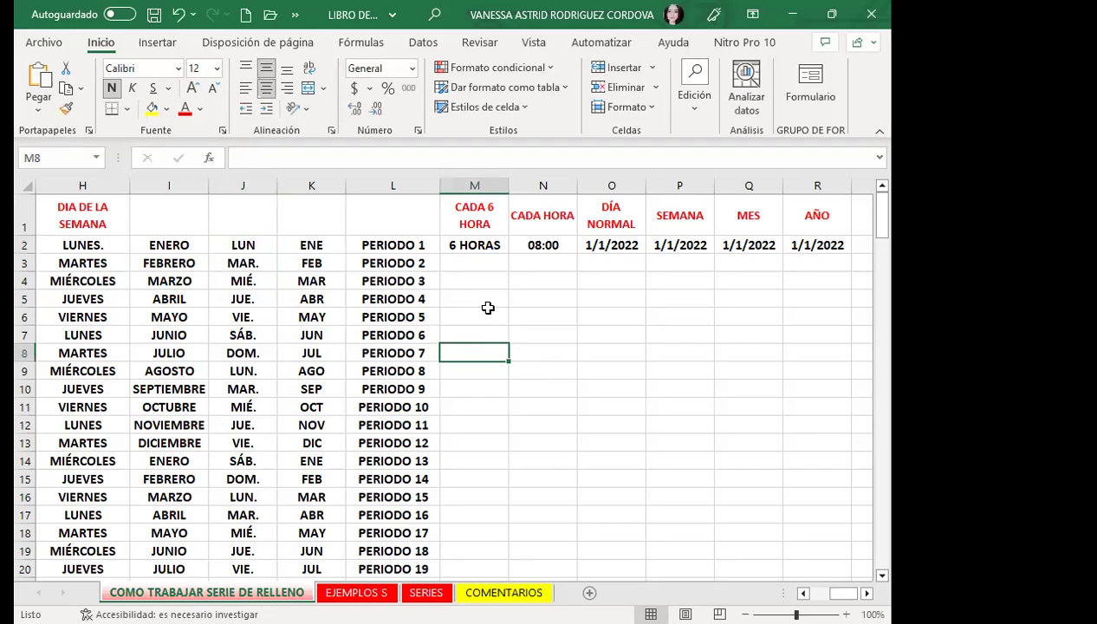
{"action": "left_click", "coordinate": [477, 261]}
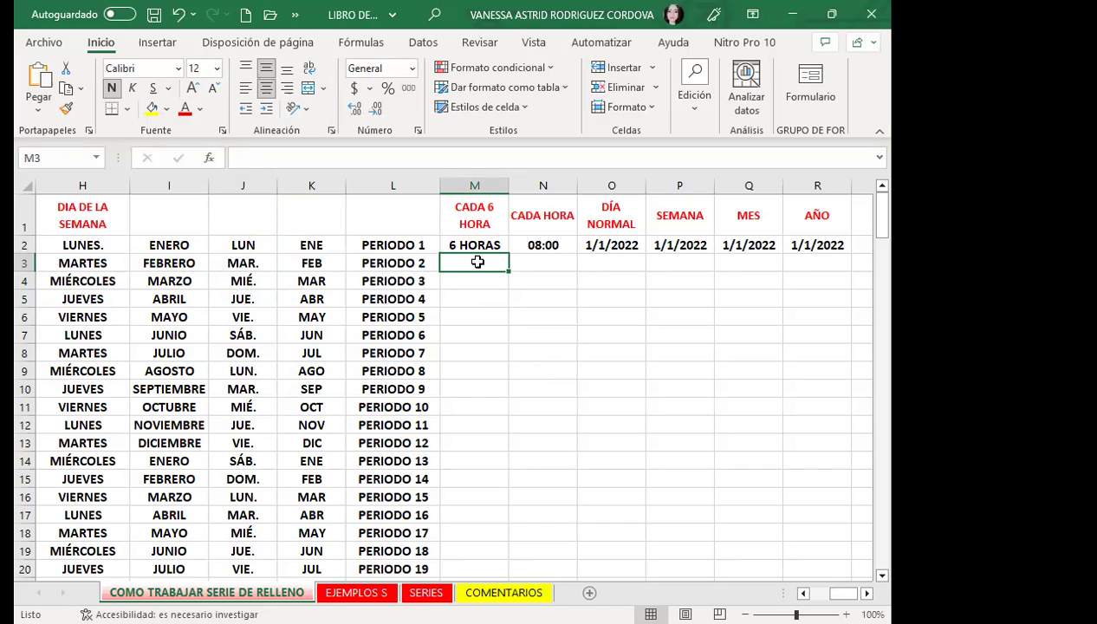
{"action": "left_click", "coordinate": [486, 294]}
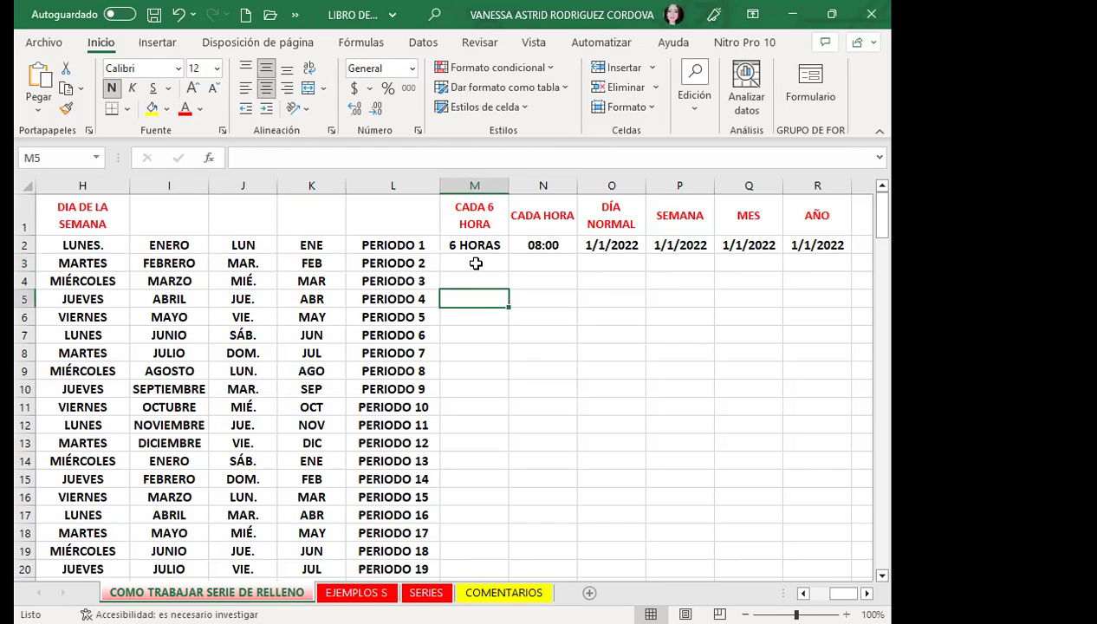
{"action": "left_click", "coordinate": [480, 264]}
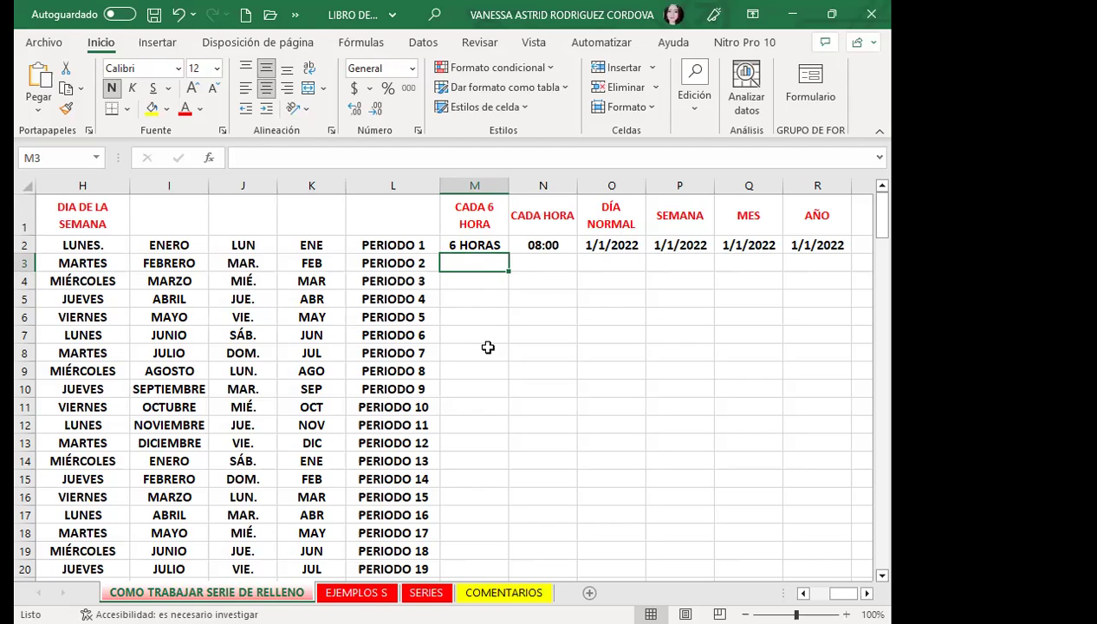
{"action": "left_click", "coordinate": [239, 293]}
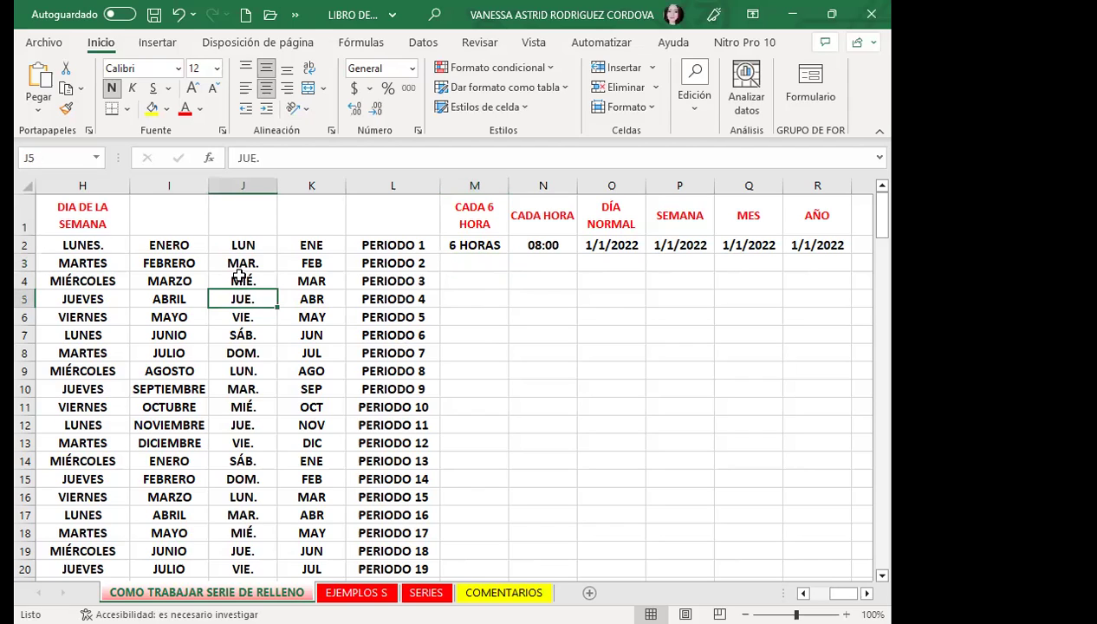
{"action": "left_click", "coordinate": [257, 333]}
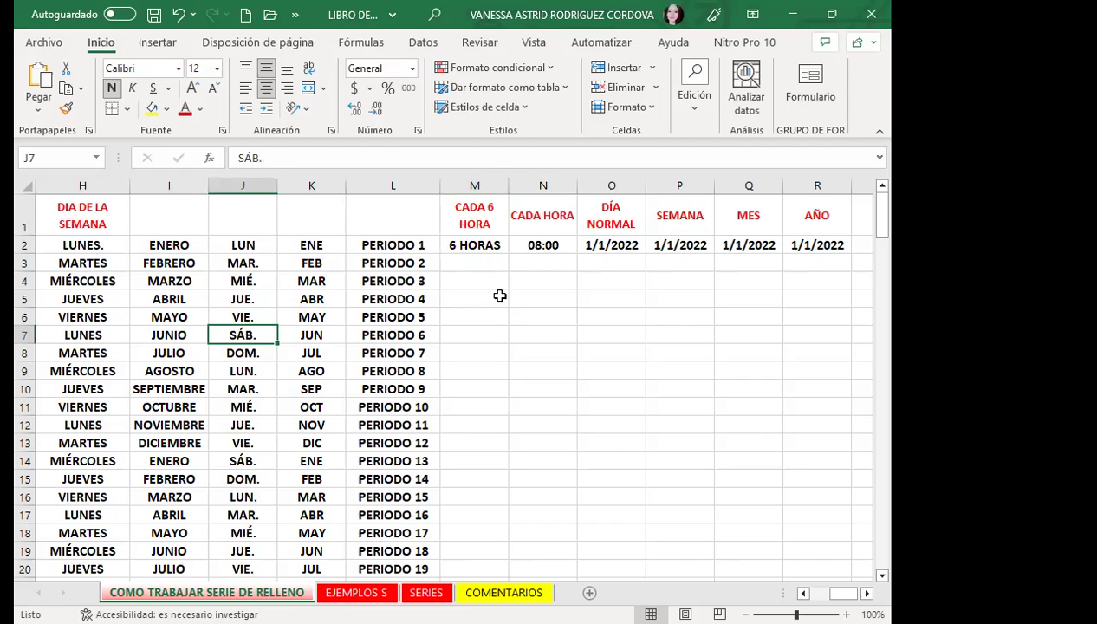
{"action": "left_click", "coordinate": [474, 246]}
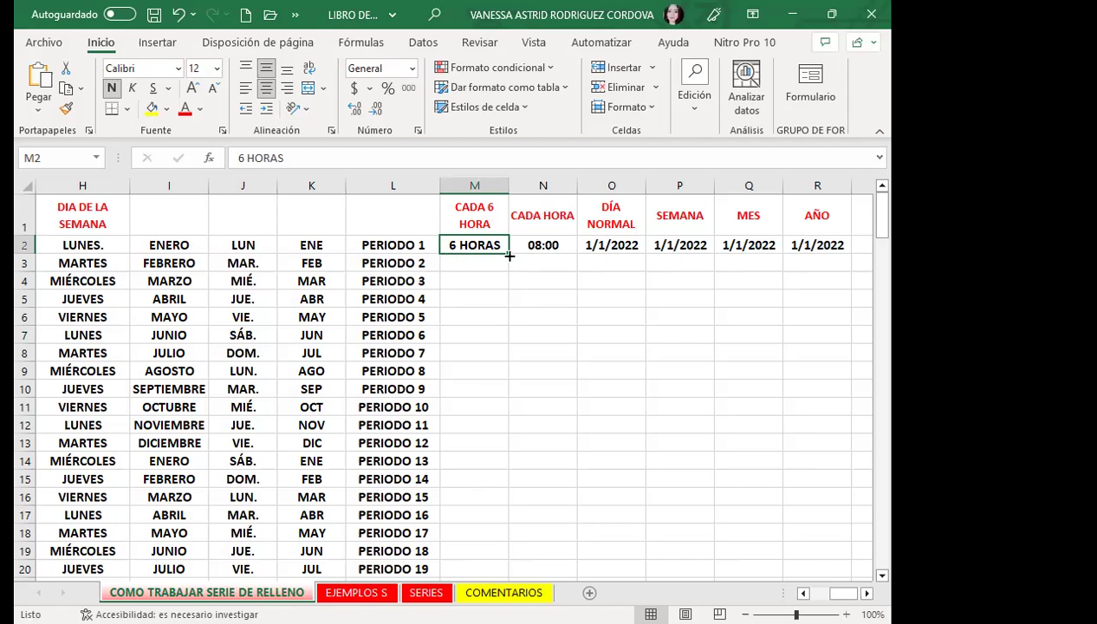
{"action": "left_click_drag", "start_coordinate": [507, 263], "coordinate": [509, 311]}
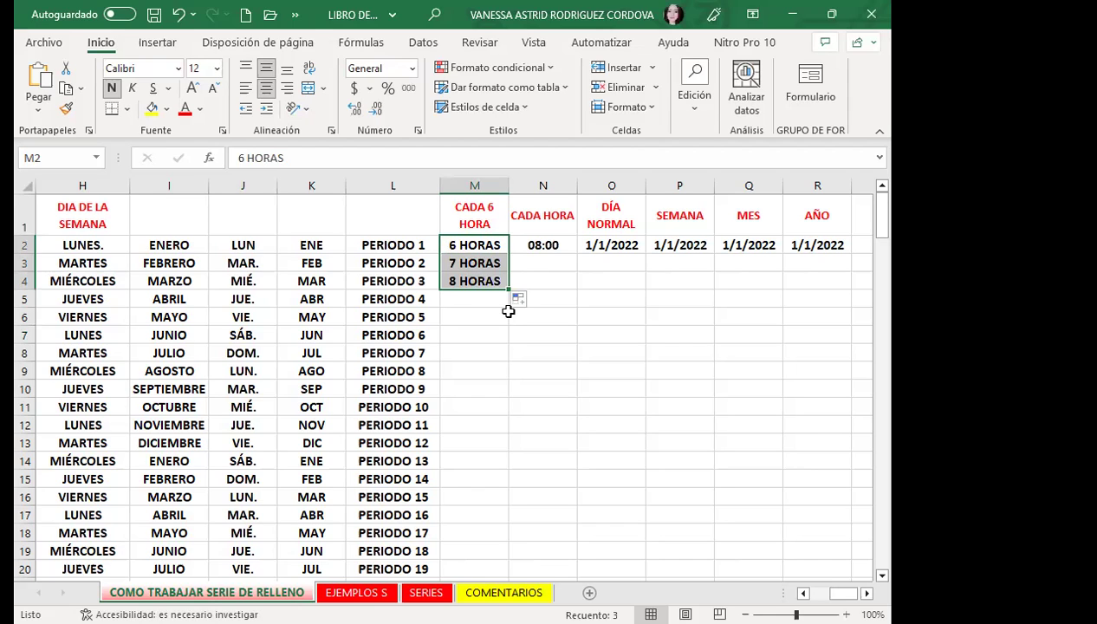
{"action": "key", "text": "ctrl+z"}
{"action": "left_click", "coordinate": [472, 263]}
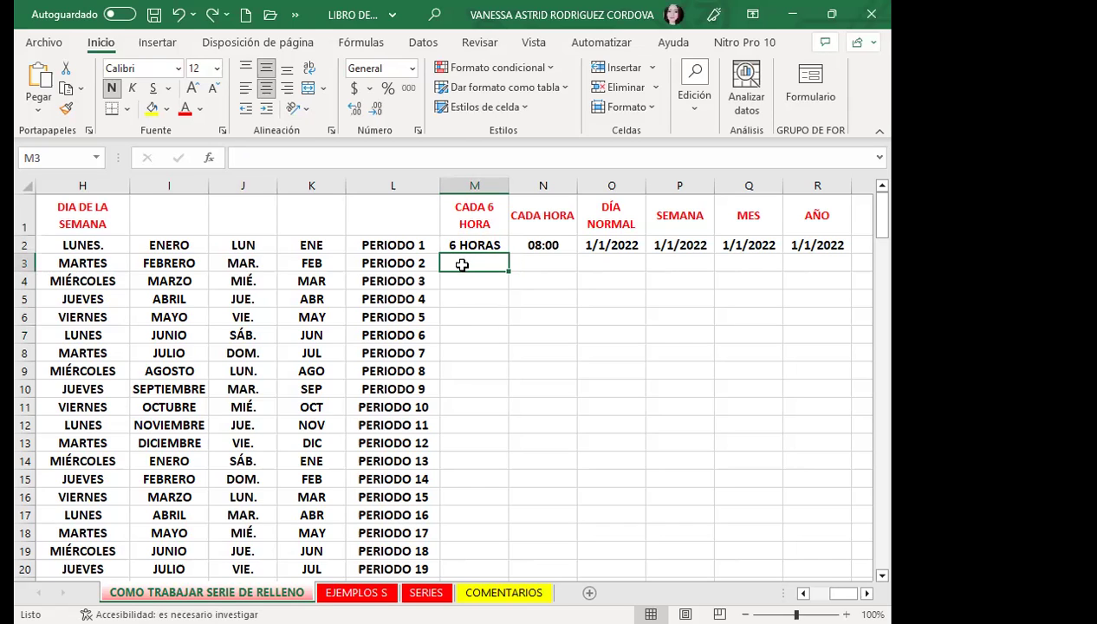
Enter 12 HORAS in M3 and fill the 6/12 HORAS pattern down column M to row 20
{"action": "type", "text": "12 horas"}
{"action": "key", "text": "BackSpace"}
{"action": "key", "text": "BackSpace"}
{"action": "key", "text": "BackSpace"}
{"action": "key", "text": "BackSpace"}
{"action": "key", "text": "BackSpace"}
{"action": "type", "text": "HORAS"}
{"action": "left_click", "coordinate": [484, 316]}
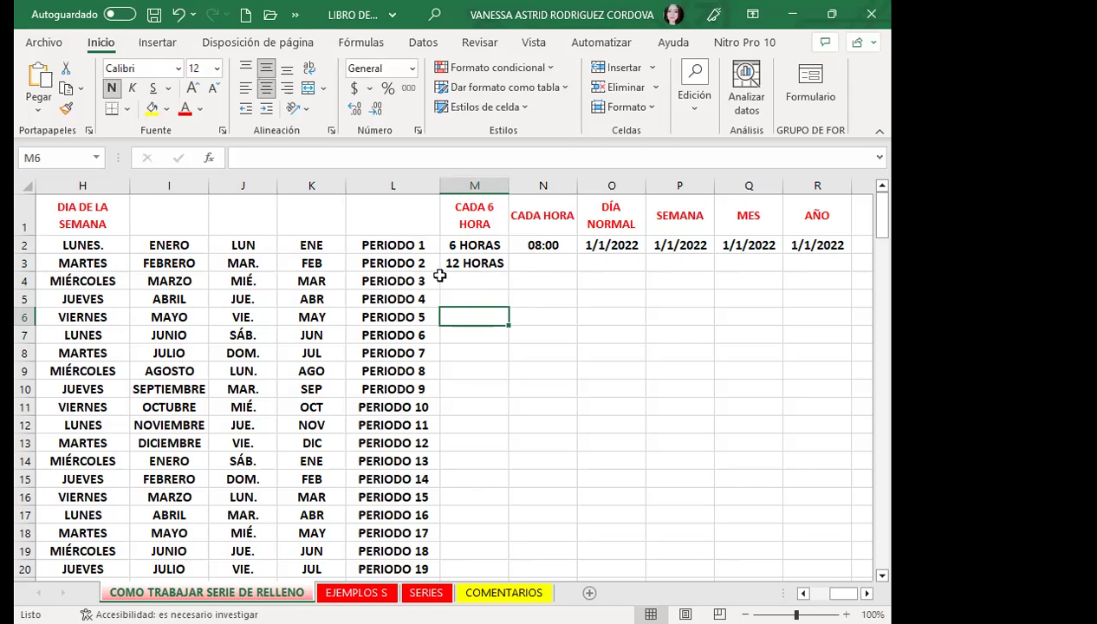
{"action": "left_click", "coordinate": [475, 245]}
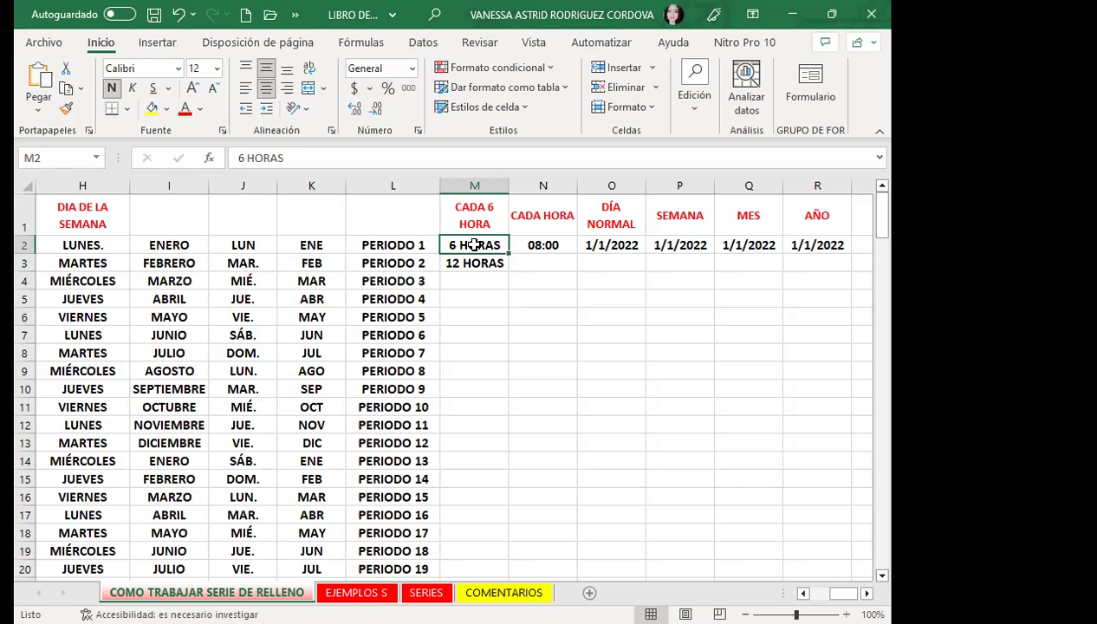
{"action": "left_click_drag", "start_coordinate": [475, 245], "coordinate": [475, 263]}
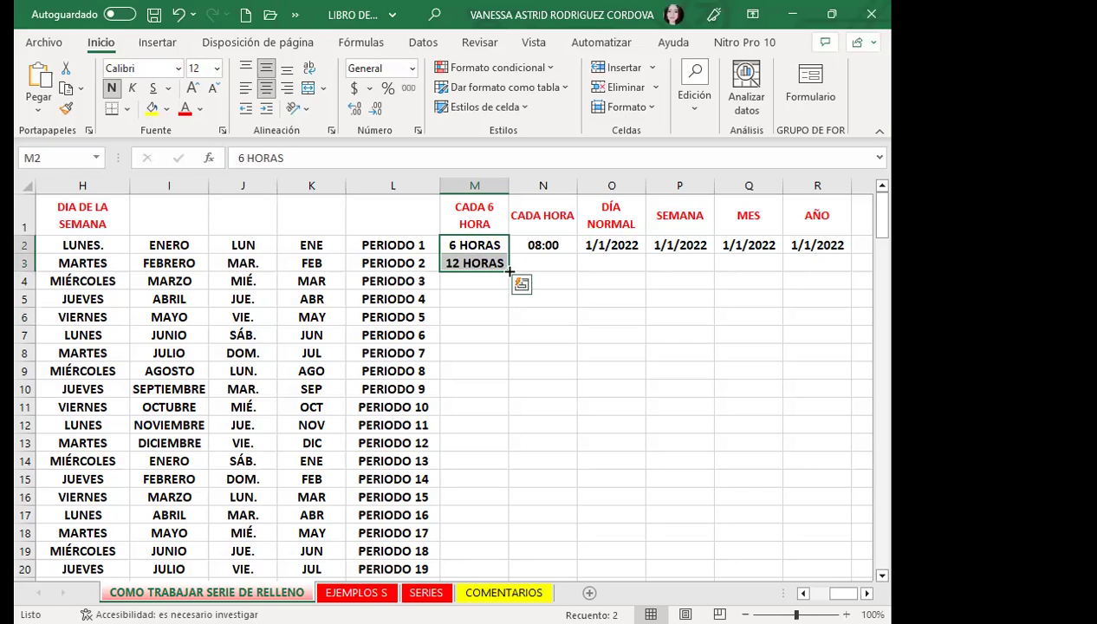
{"action": "double_click", "coordinate": [509, 271]}
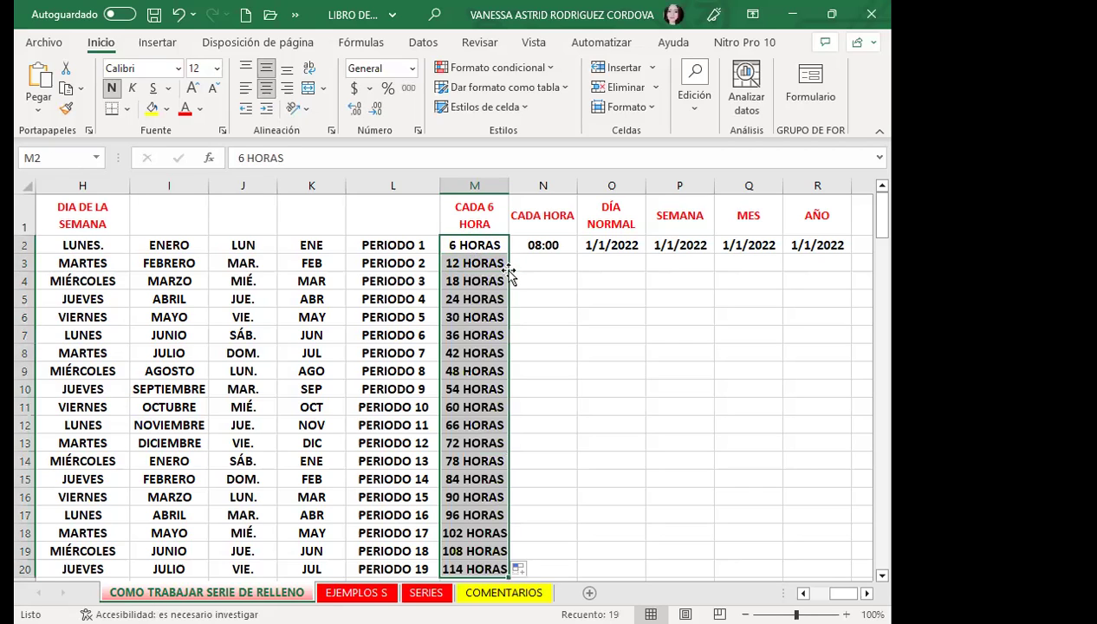
Check the filled hour values down column M, from 18 HORAS to 54 HORAS
{"action": "left_click", "coordinate": [463, 281]}
{"action": "left_click", "coordinate": [469, 301]}
{"action": "left_click", "coordinate": [466, 317]}
{"action": "left_click", "coordinate": [467, 334]}
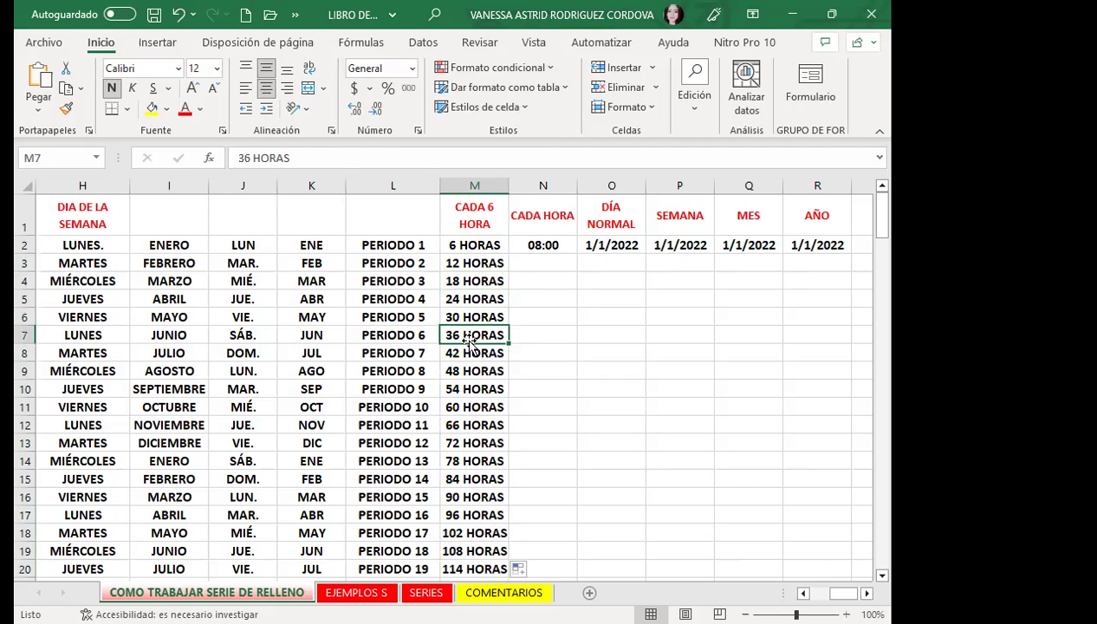
{"action": "left_click", "coordinate": [468, 352]}
{"action": "left_click", "coordinate": [476, 373]}
{"action": "left_click", "coordinate": [468, 390]}
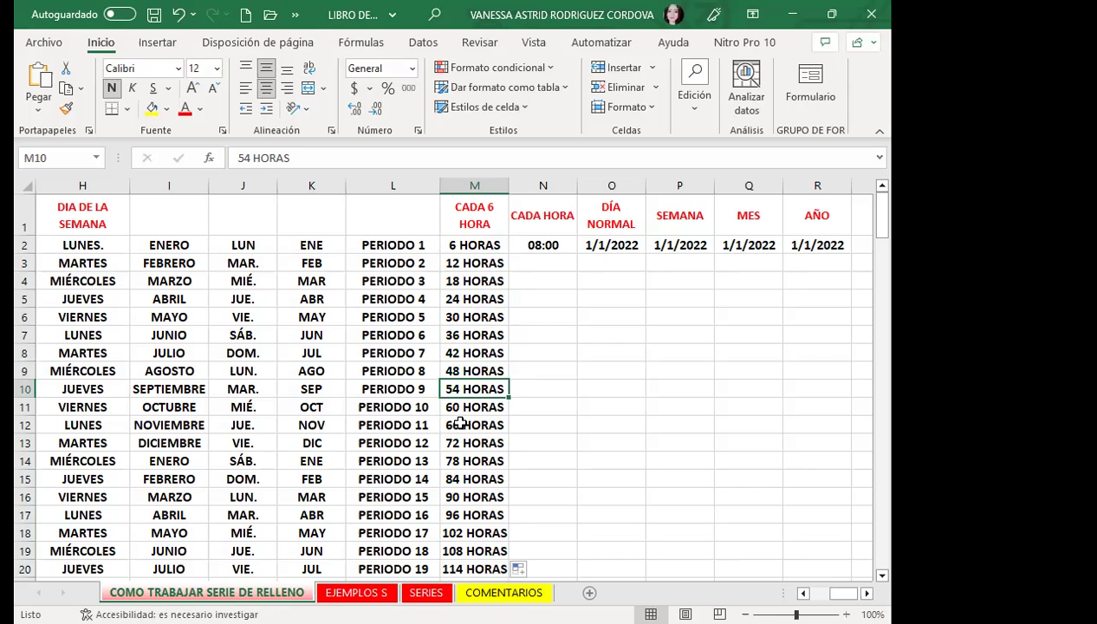
{"action": "left_click", "coordinate": [468, 317]}
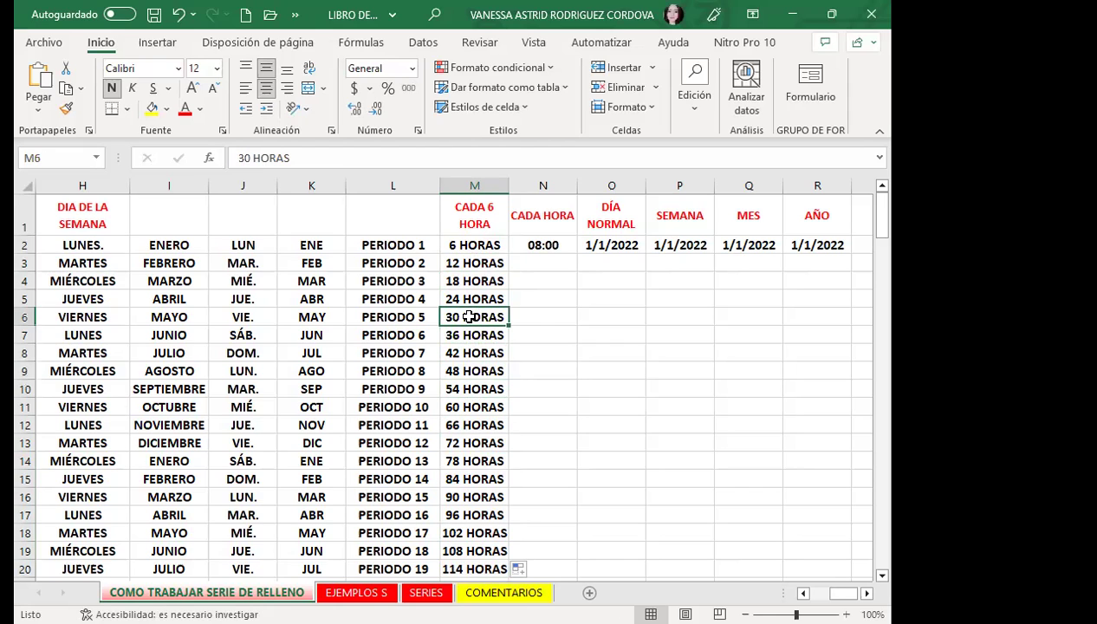
Fill hourly times from 08:00 in N2 down column N and check values to 12:00
{"action": "left_click", "coordinate": [567, 244]}
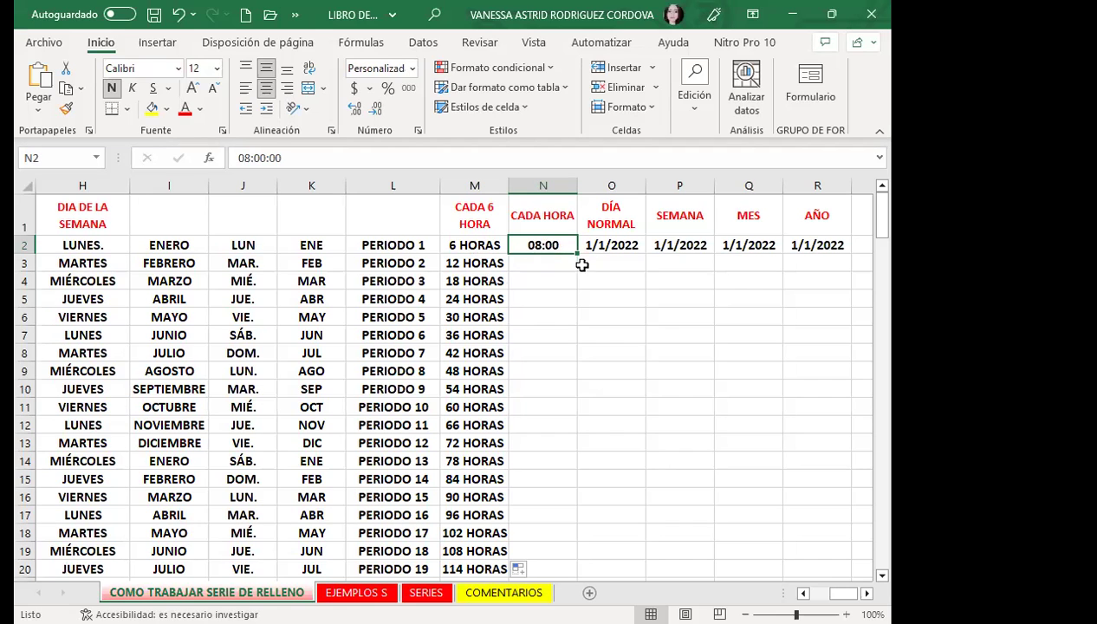
{"action": "double_click", "coordinate": [573, 250]}
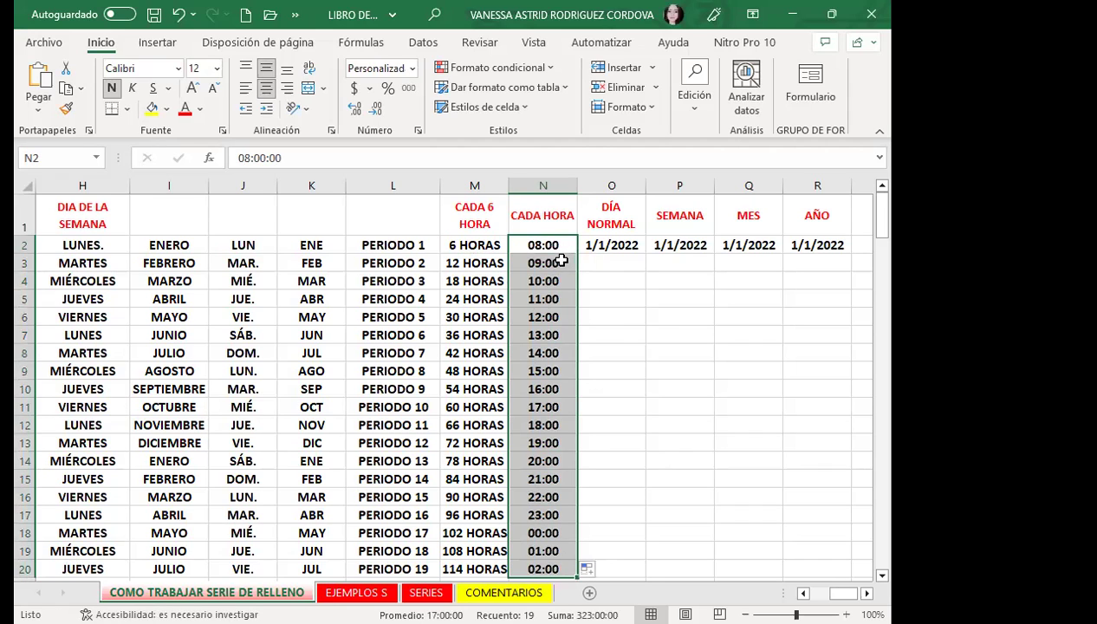
{"action": "left_click", "coordinate": [557, 263]}
{"action": "left_click", "coordinate": [563, 280]}
{"action": "left_click", "coordinate": [561, 299]}
{"action": "left_click", "coordinate": [561, 317]}
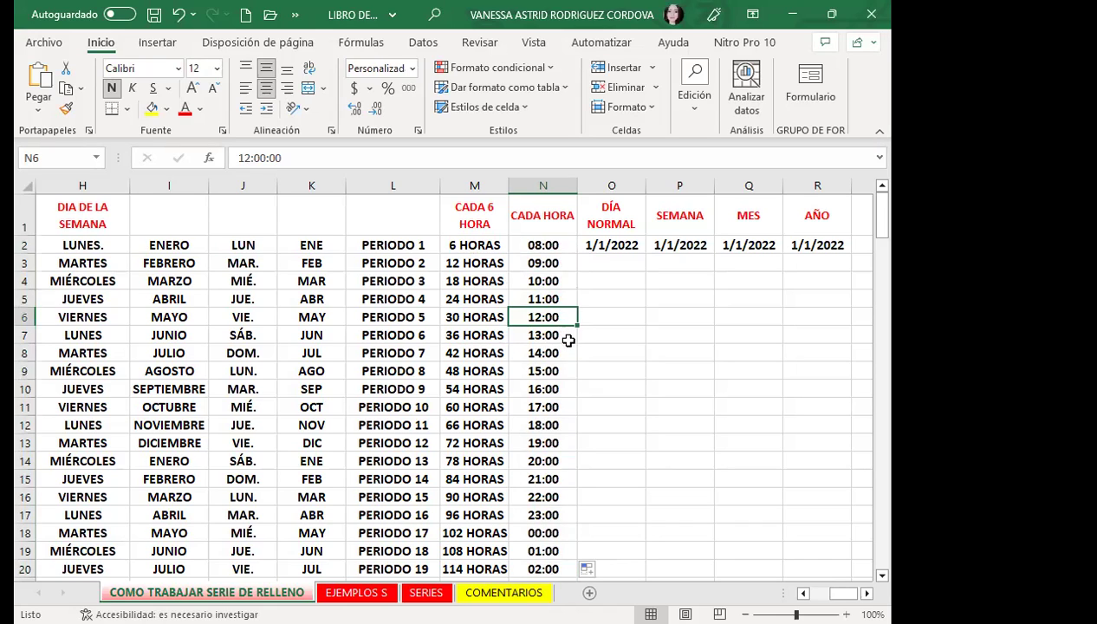
Verify the filled hourly times in column N from 13:00 through 19:00
{"action": "left_click", "coordinate": [564, 335]}
{"action": "left_click", "coordinate": [561, 353]}
{"action": "left_click", "coordinate": [562, 370]}
{"action": "left_click", "coordinate": [561, 389]}
{"action": "left_click", "coordinate": [563, 408]}
{"action": "left_click", "coordinate": [564, 425]}
{"action": "left_click", "coordinate": [564, 444]}
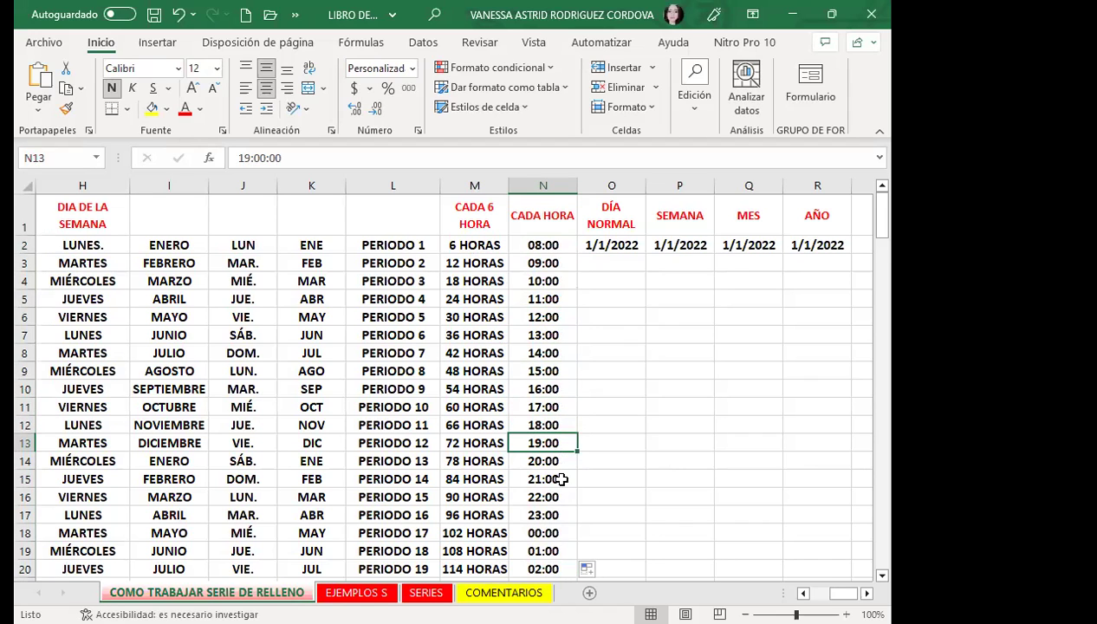
Confirm N18–N20 read 00:00, 01:00 and 02:00, then select row 20
{"action": "scroll", "coordinate": [557, 475], "scroll_direction": "down", "scroll_amount": 2}
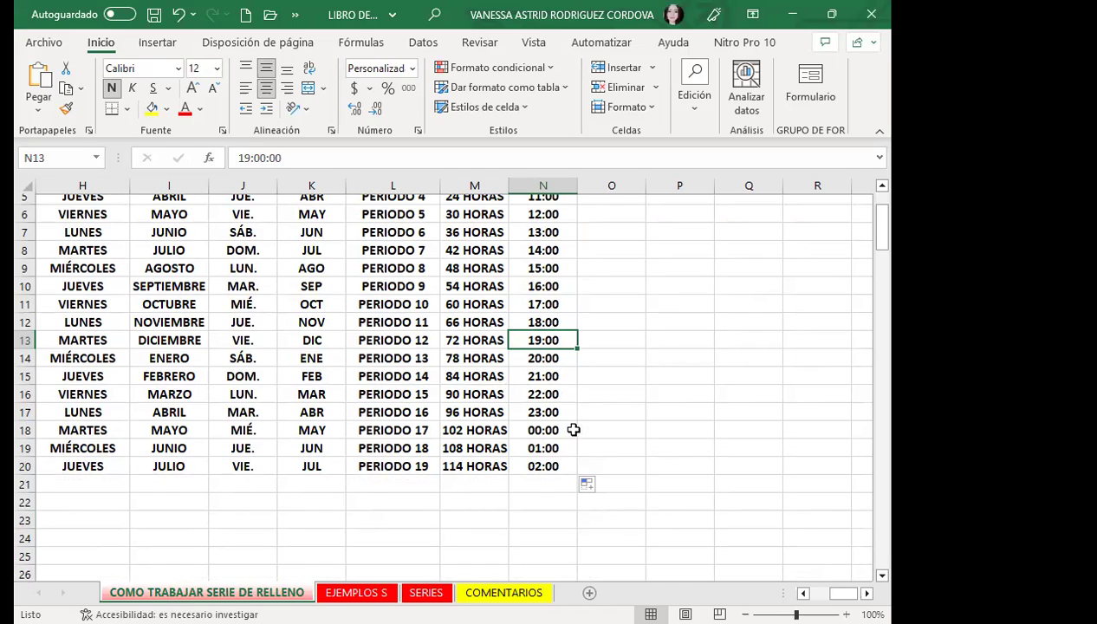
{"action": "left_click", "coordinate": [571, 431]}
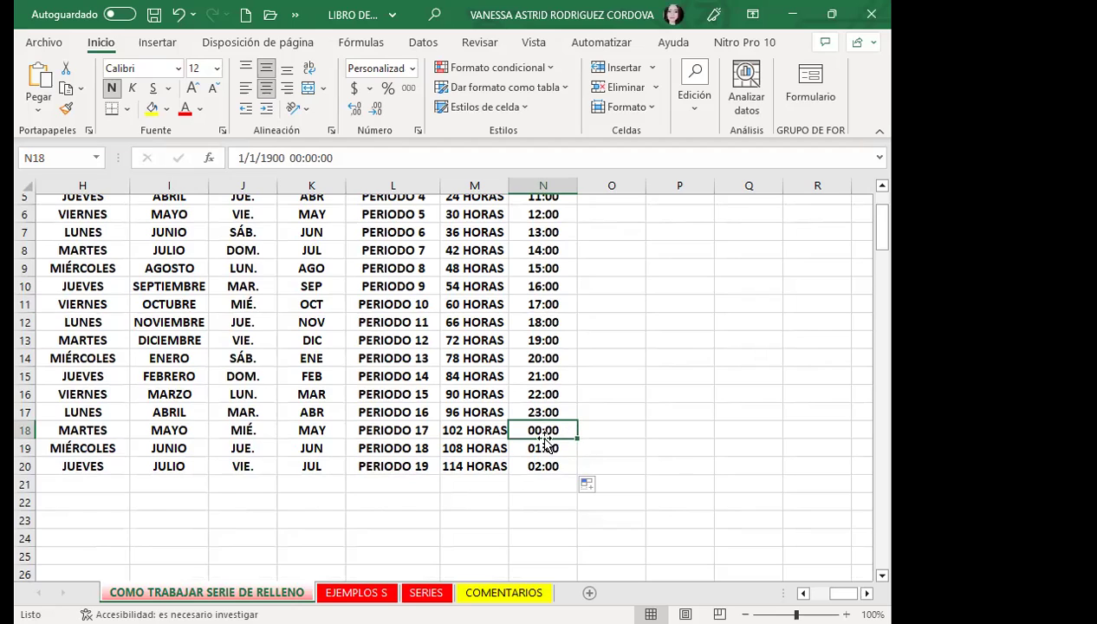
{"action": "left_click", "coordinate": [559, 449]}
{"action": "left_click", "coordinate": [563, 465]}
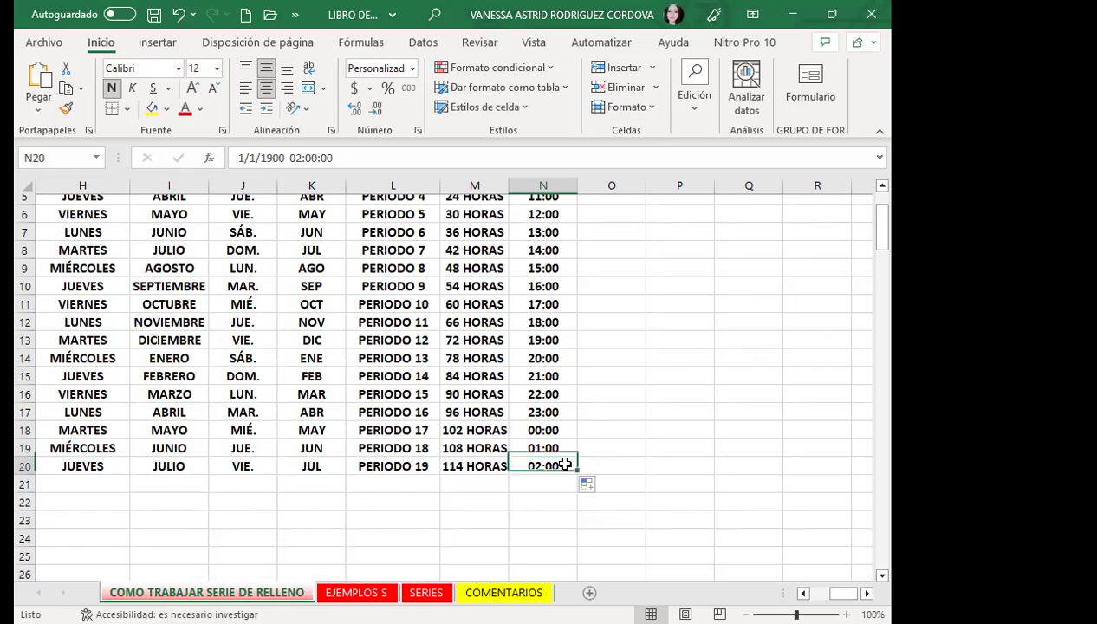
{"action": "left_click", "coordinate": [26, 467]}
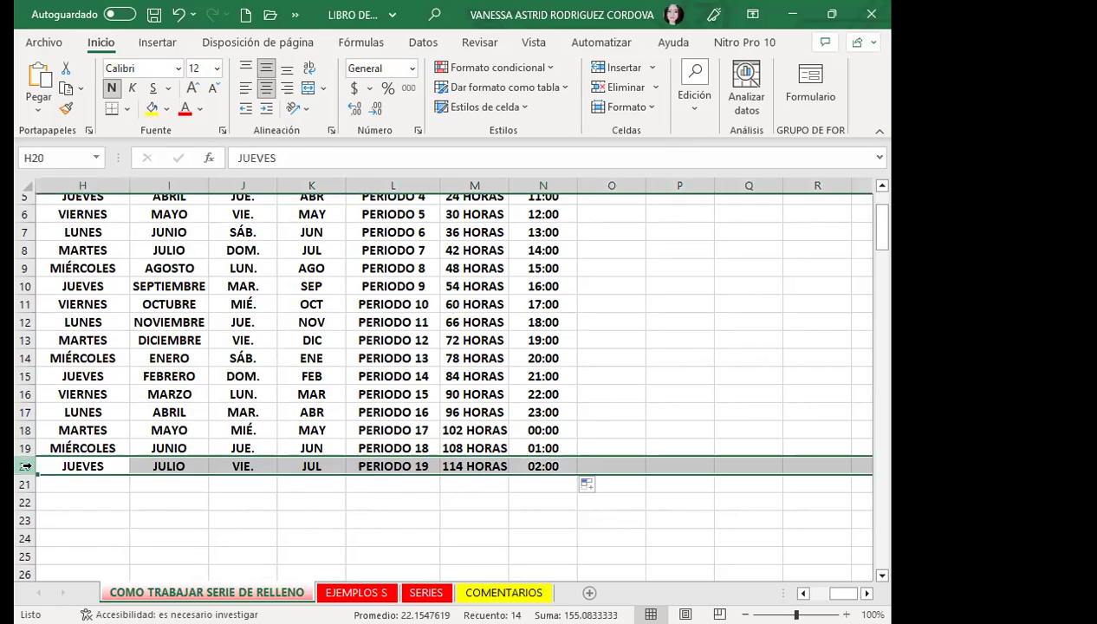
{"action": "scroll", "coordinate": [576, 450], "scroll_direction": "up", "scroll_amount": 2}
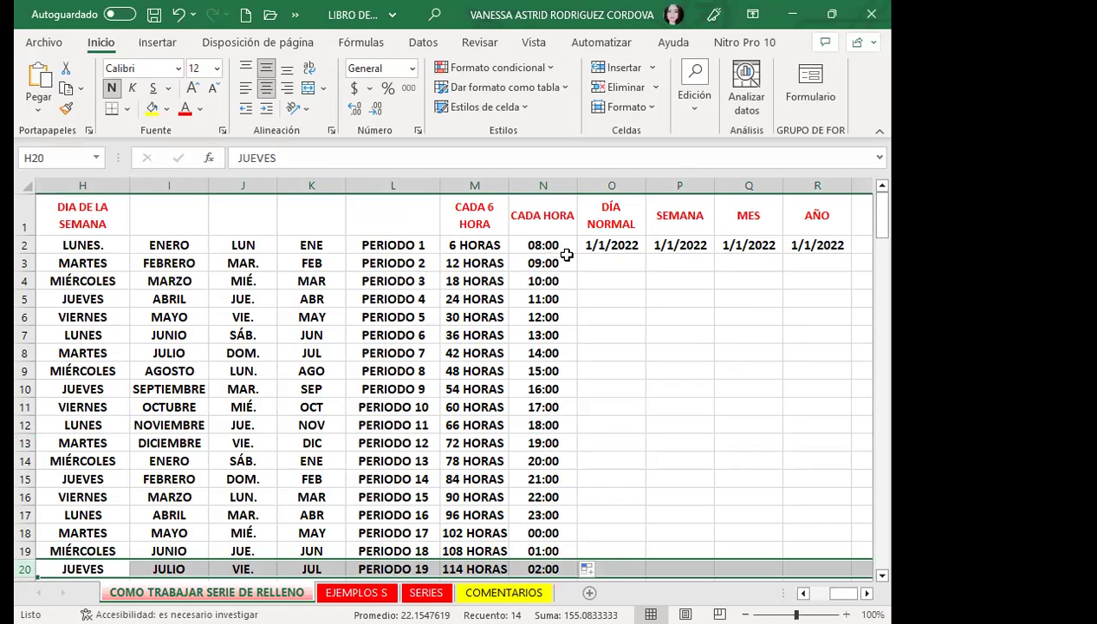
{"action": "left_click", "coordinate": [464, 246]}
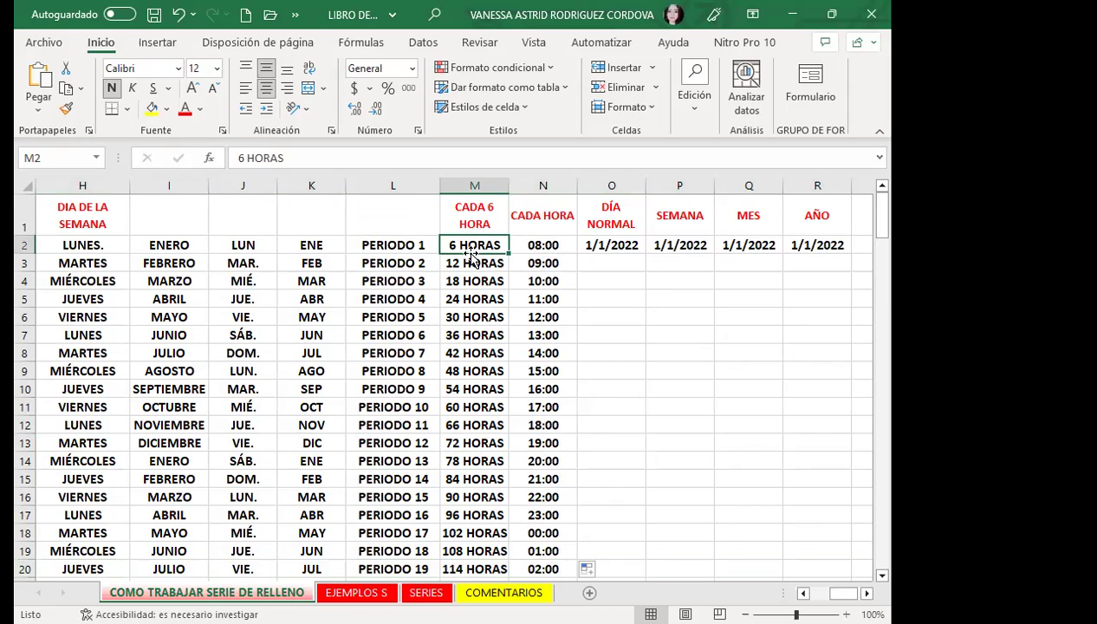
{"action": "left_click", "coordinate": [594, 246]}
{"action": "left_click", "coordinate": [477, 246]}
{"action": "left_click", "coordinate": [567, 244]}
{"action": "left_click", "coordinate": [472, 245]}
{"action": "left_click", "coordinate": [570, 247]}
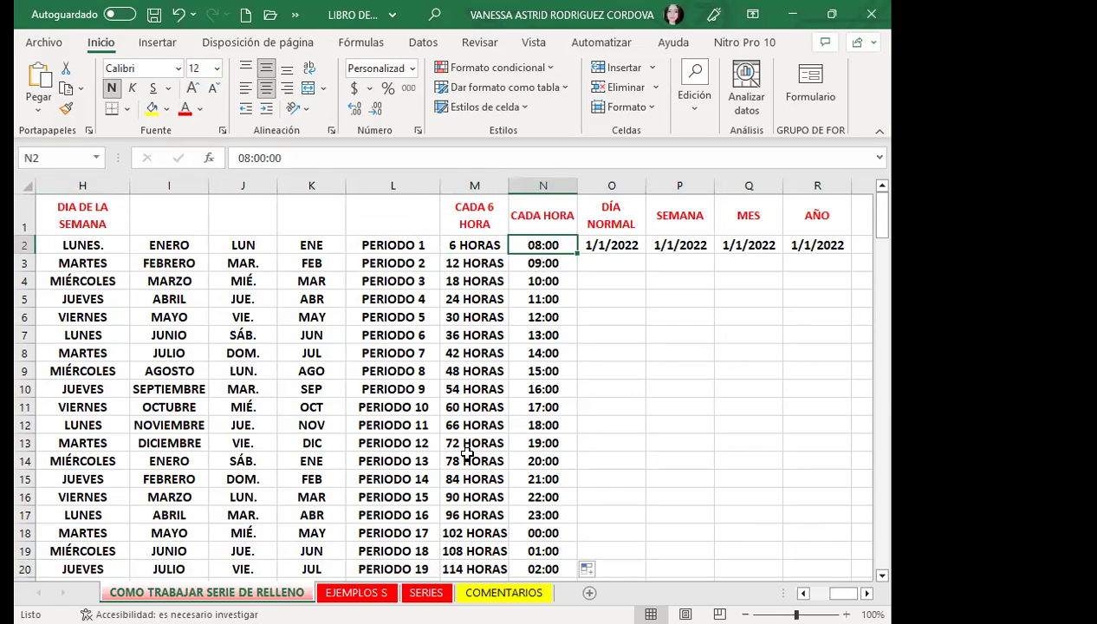
{"action": "left_click", "coordinate": [454, 531]}
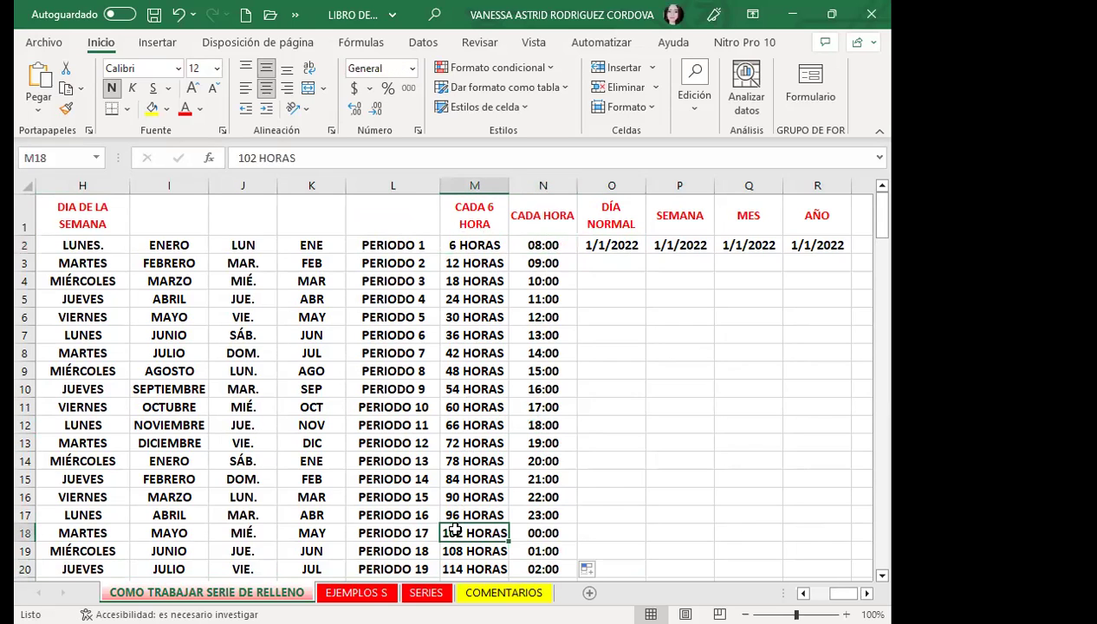
{"action": "left_click", "coordinate": [567, 248]}
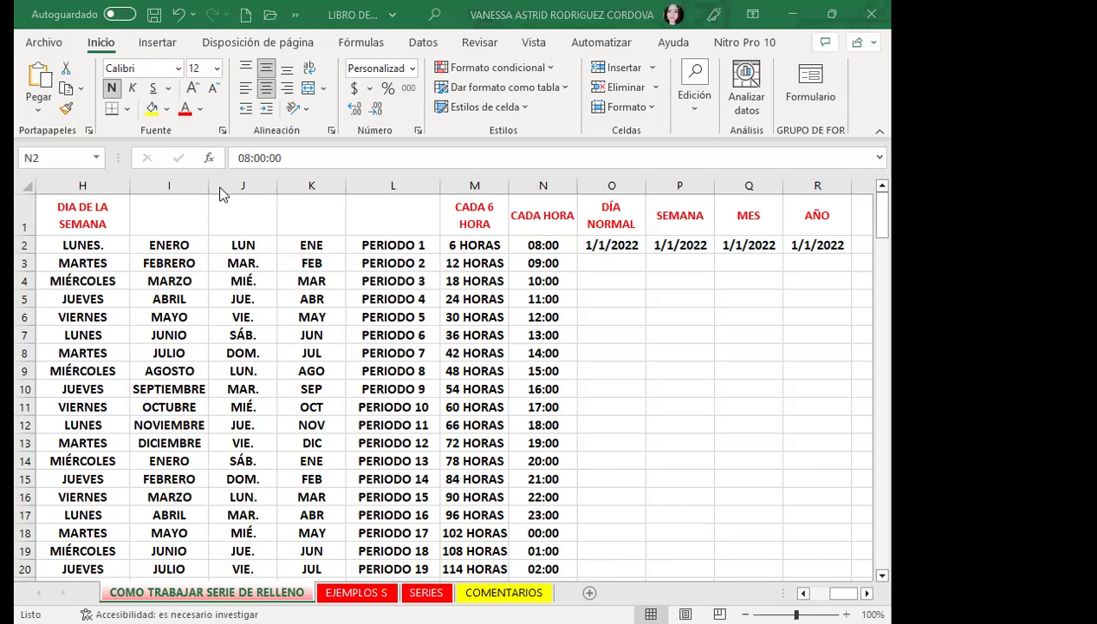
{"action": "left_click", "coordinate": [611, 388]}
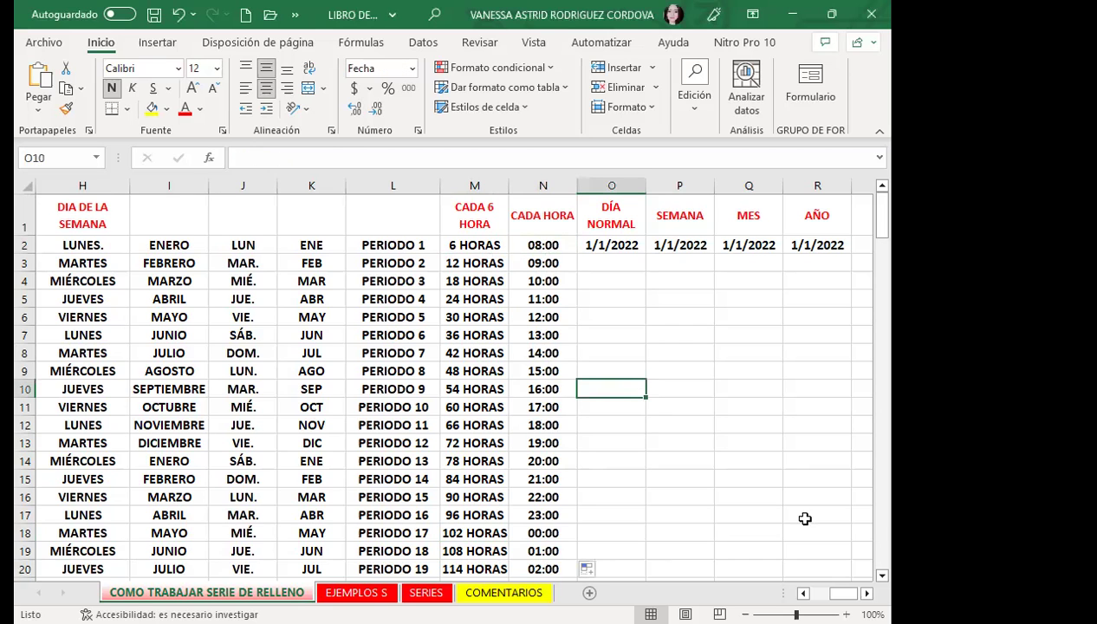
{"action": "left_click", "coordinate": [867, 593]}
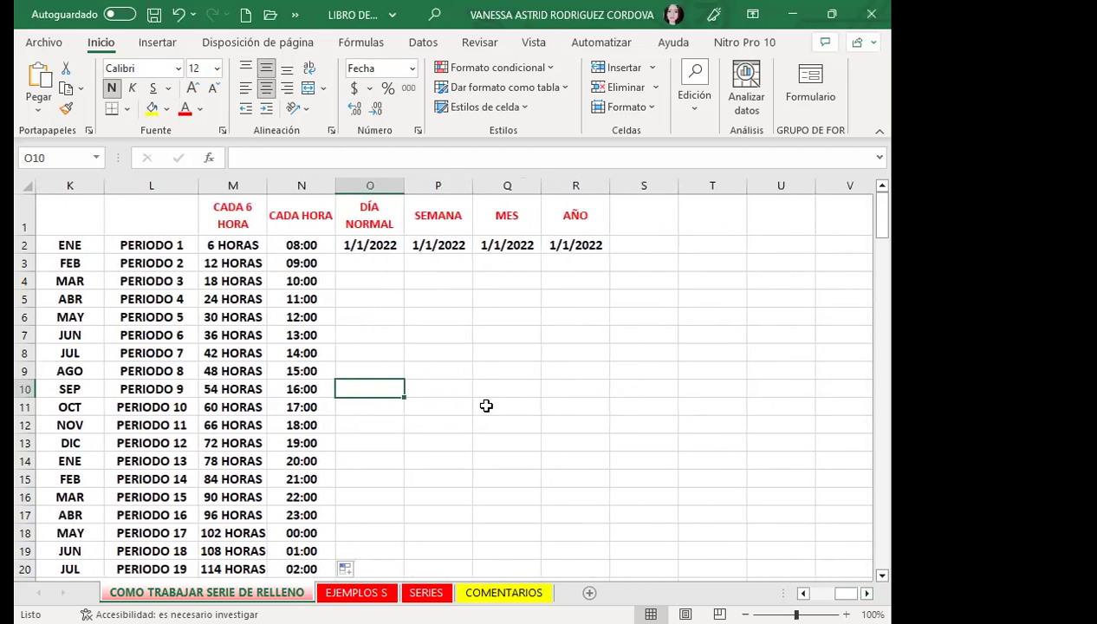
{"action": "left_click", "coordinate": [475, 372]}
{"action": "left_click", "coordinate": [370, 304]}
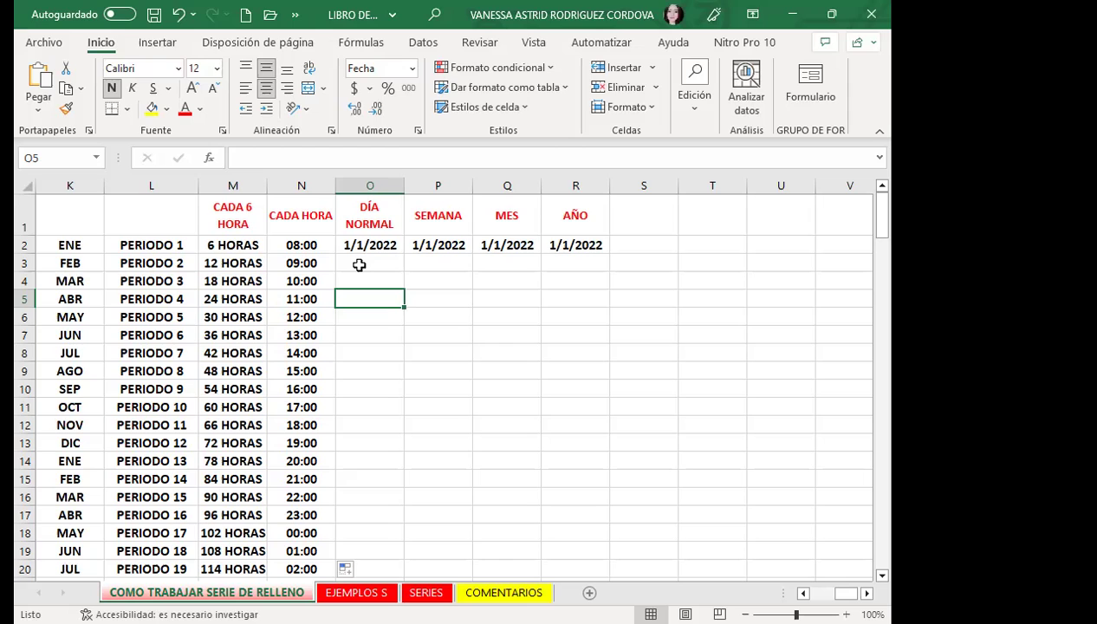
Extend the 1/1/2022 date in O2 down column O and check 12/1, 10/1 and 4/1/2022
{"action": "left_click", "coordinate": [367, 247]}
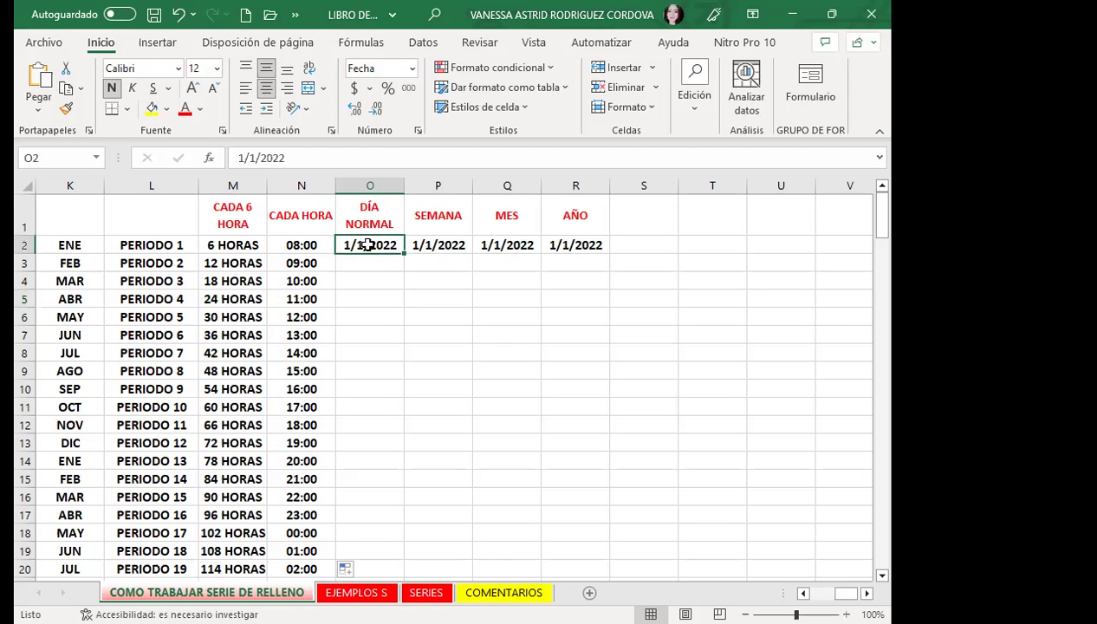
{"action": "left_click_drag", "start_coordinate": [404, 253], "coordinate": [355, 521]}
{"action": "scroll", "coordinate": [364, 485], "scroll_direction": "up", "scroll_amount": 1}
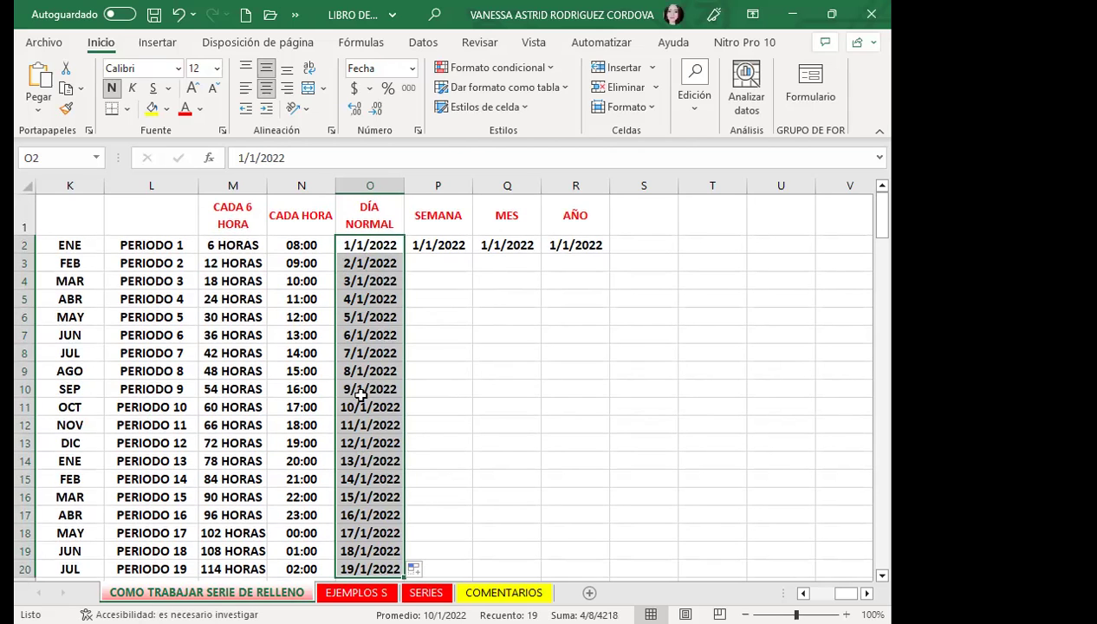
{"action": "left_click", "coordinate": [345, 444]}
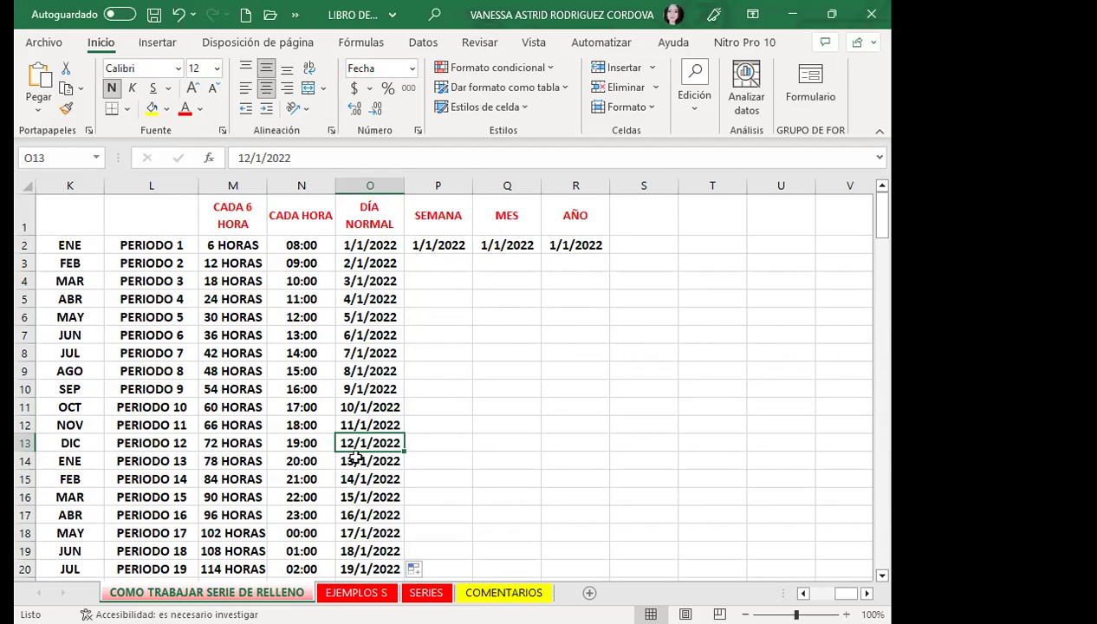
{"action": "scroll", "coordinate": [378, 531], "scroll_direction": "down", "scroll_amount": 3}
{"action": "left_click", "coordinate": [369, 416]}
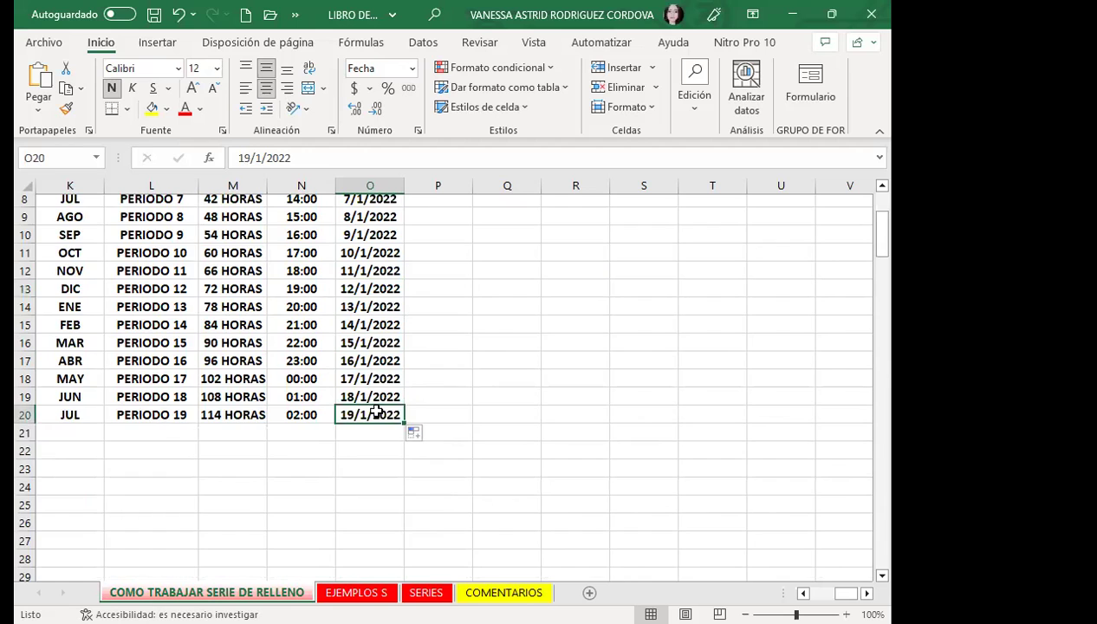
{"action": "scroll", "coordinate": [364, 408], "scroll_direction": "up", "scroll_amount": 3}
{"action": "left_click", "coordinate": [358, 405]}
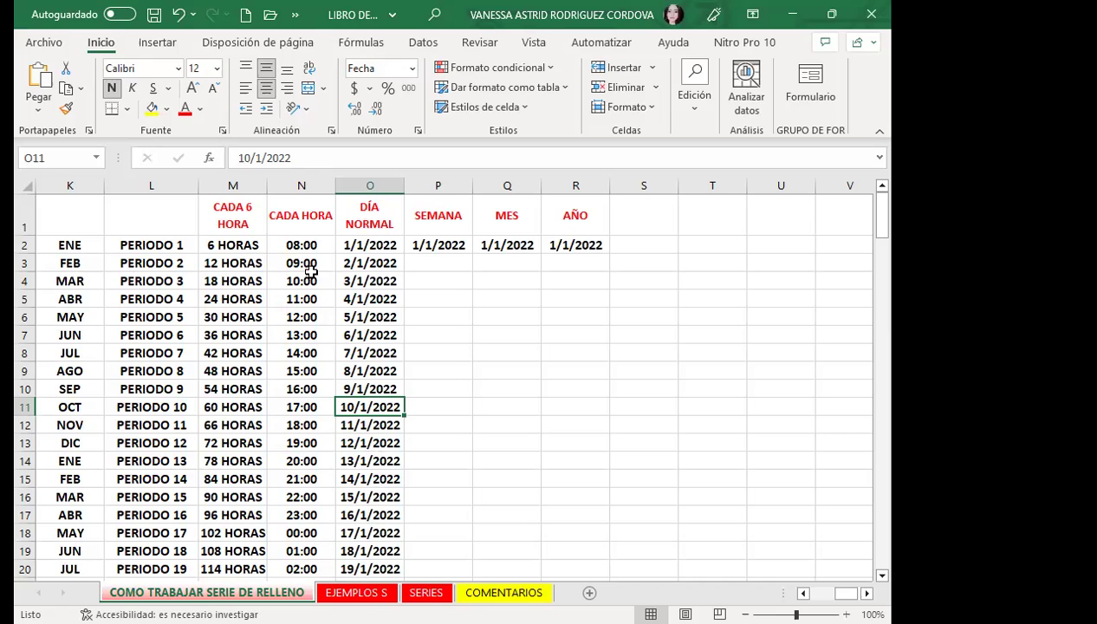
{"action": "left_click", "coordinate": [351, 296]}
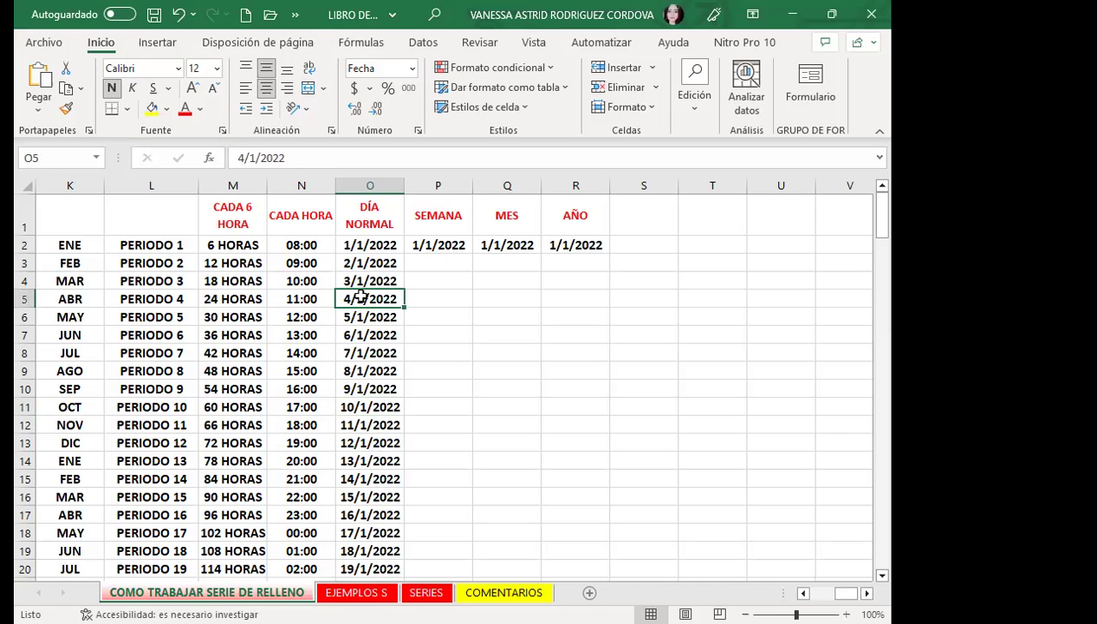
Refill daily dates from O2 down to row 20 and check 3/1/2022 in O4
{"action": "left_click", "coordinate": [371, 242]}
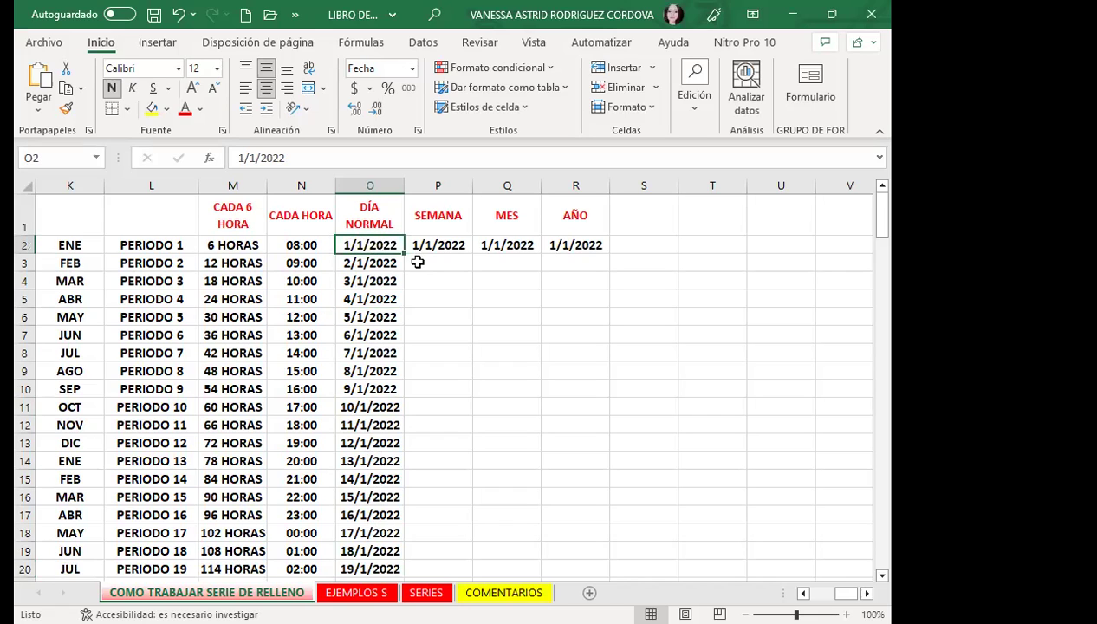
{"action": "double_click", "coordinate": [404, 253]}
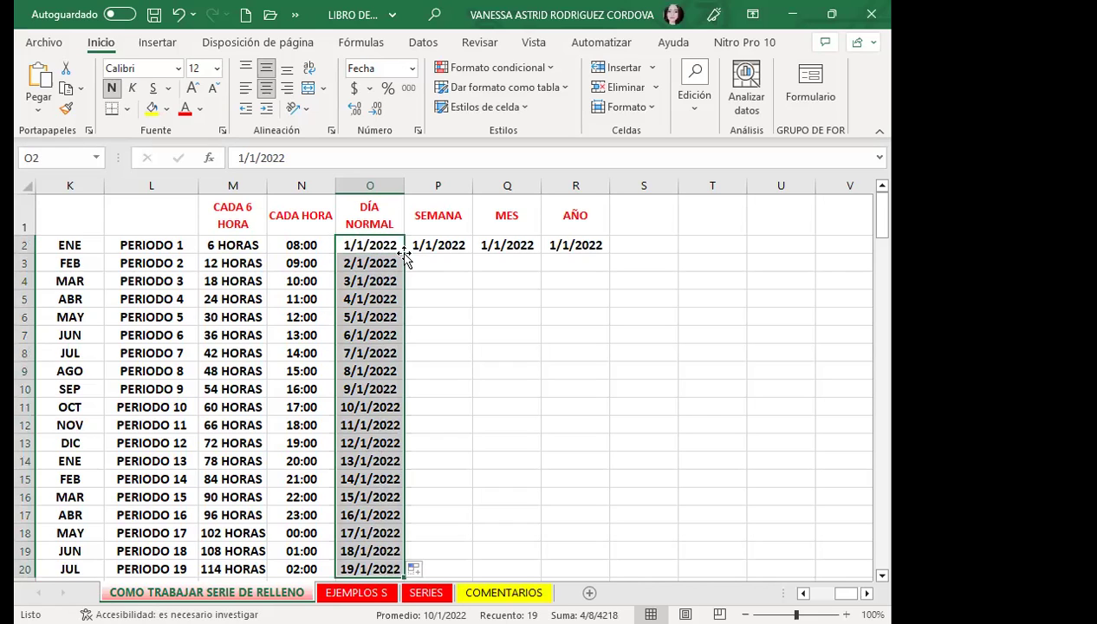
{"action": "left_click", "coordinate": [344, 284]}
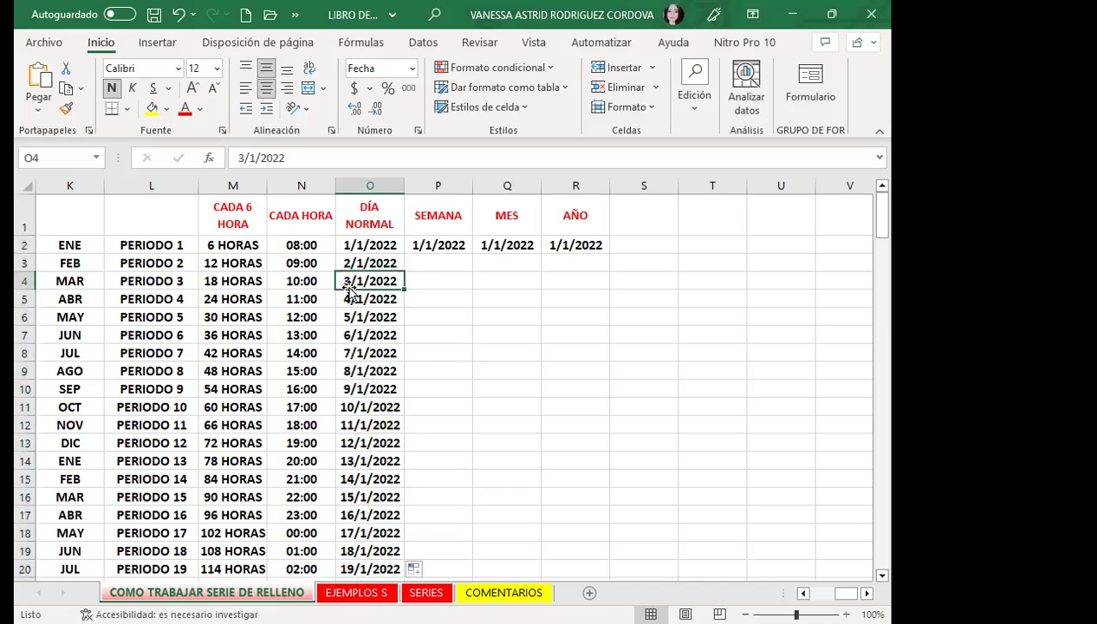
{"action": "left_click", "coordinate": [358, 245]}
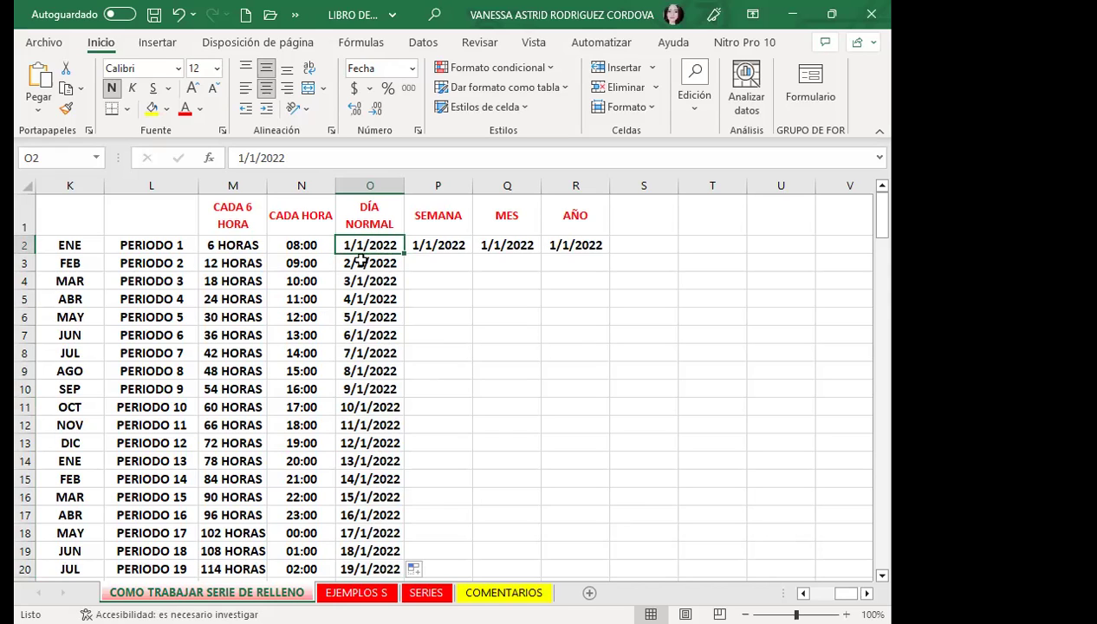
Step through the filled daily dates in column O down to 15/1/2022
{"action": "left_click", "coordinate": [362, 263]}
{"action": "left_click", "coordinate": [357, 281]}
{"action": "left_click", "coordinate": [359, 299]}
{"action": "left_click", "coordinate": [355, 318]}
{"action": "left_click", "coordinate": [357, 335]}
{"action": "left_click", "coordinate": [357, 353]}
{"action": "left_click", "coordinate": [358, 371]}
{"action": "left_click", "coordinate": [359, 386]}
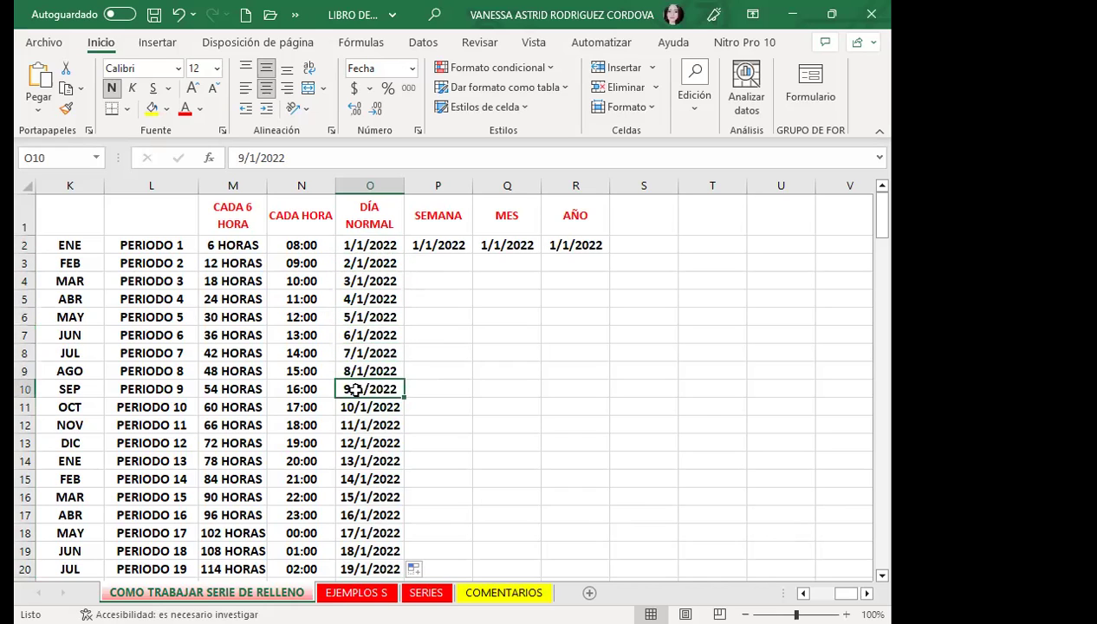
{"action": "left_click", "coordinate": [358, 407]}
{"action": "left_click", "coordinate": [355, 424]}
{"action": "left_click", "coordinate": [354, 443]}
{"action": "left_click", "coordinate": [353, 460]}
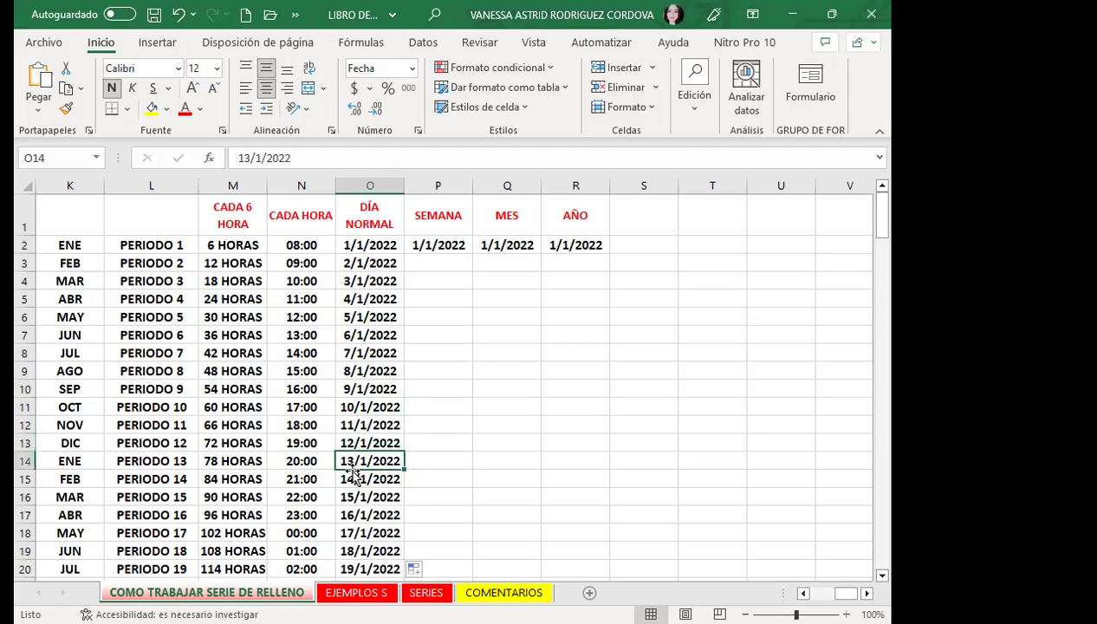
{"action": "left_click", "coordinate": [355, 496]}
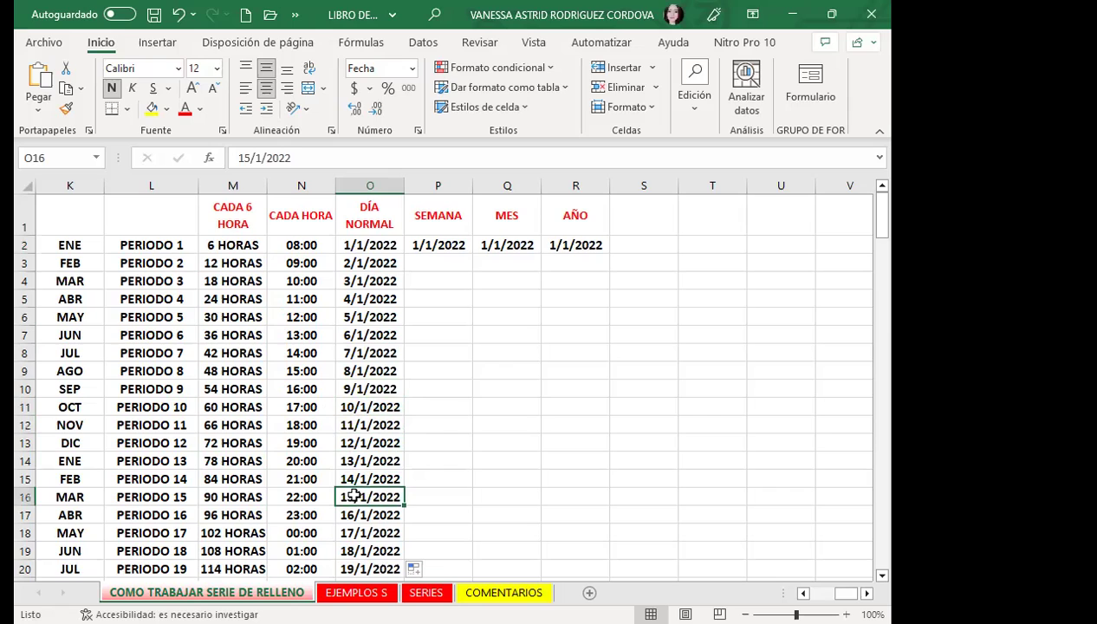
Select the SEMANA start date in P2 and bring it into view
{"action": "left_click", "coordinate": [434, 249]}
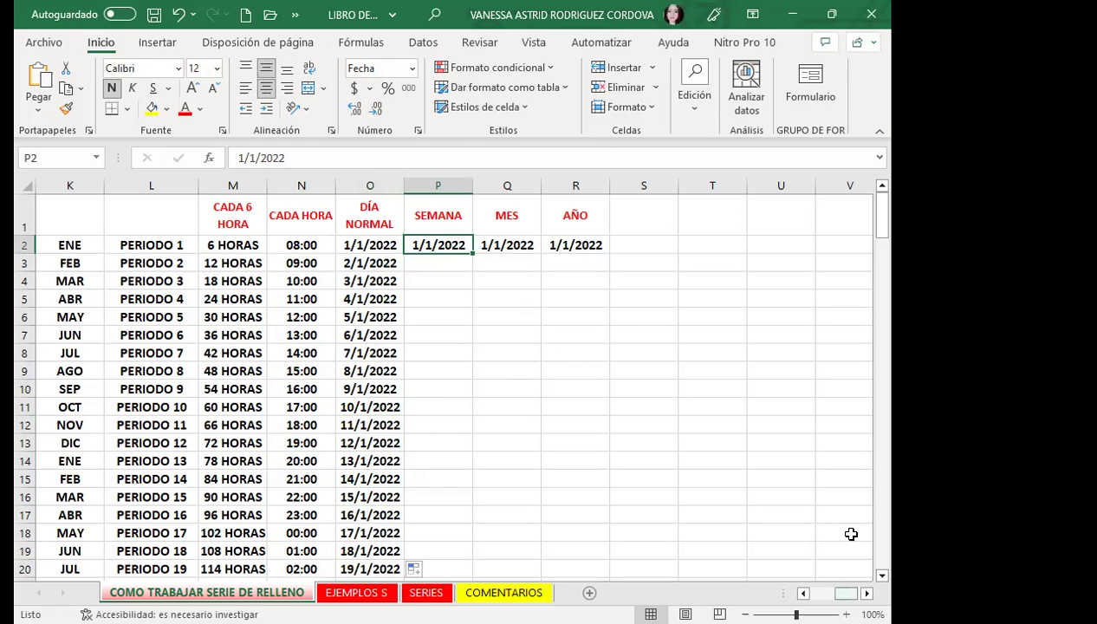
{"action": "scroll", "coordinate": [851, 534], "scroll_direction": "left", "scroll_amount": 5}
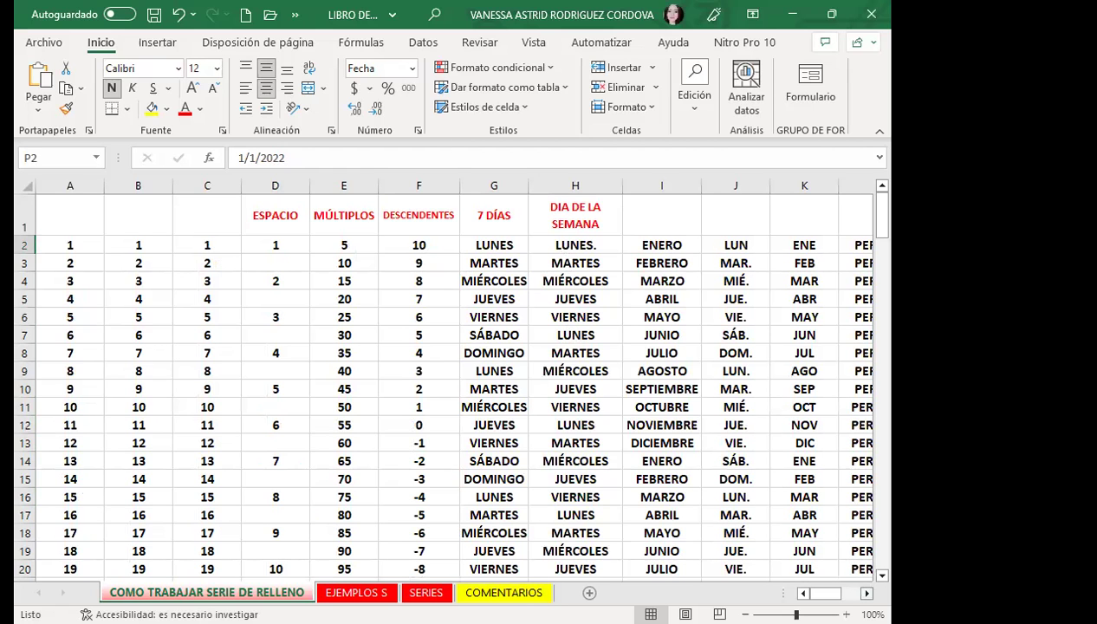
{"action": "scroll", "coordinate": [450, 381], "scroll_direction": "right", "scroll_amount": 2}
{"action": "scroll", "coordinate": [451, 381], "scroll_direction": "right", "scroll_amount": 2}
{"action": "scroll", "coordinate": [450, 382], "scroll_direction": "right", "scroll_amount": 3}
Extend P2 to row 20 as a working-days-only series ending 26/1/2022
{"action": "scroll", "coordinate": [450, 381], "scroll_direction": "right", "scroll_amount": 1}
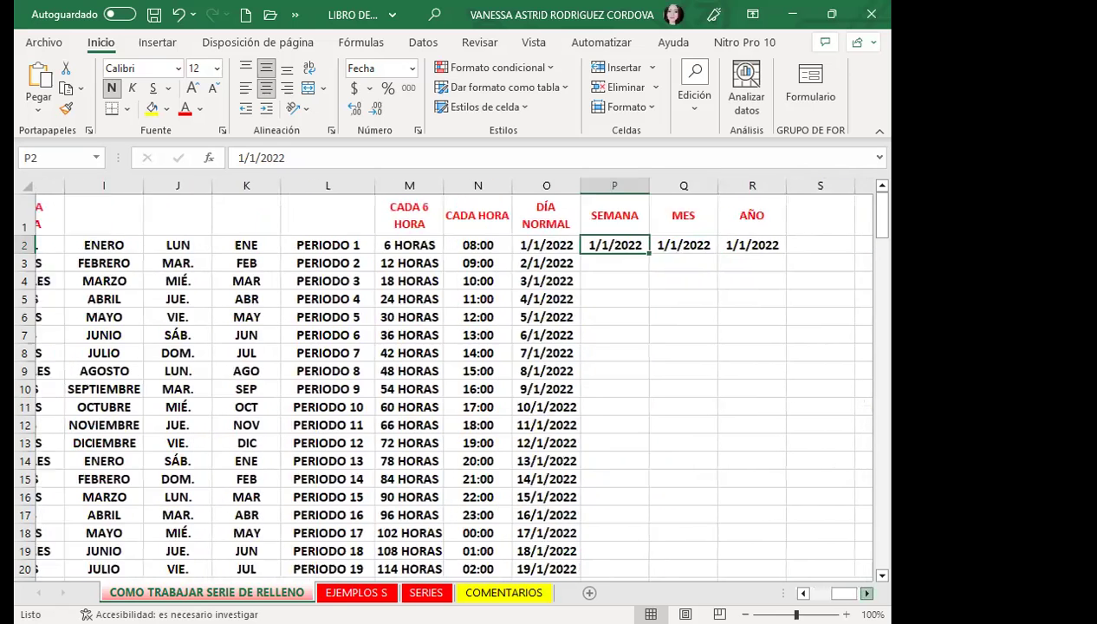
{"action": "scroll", "coordinate": [451, 381], "scroll_direction": "right", "scroll_amount": 1}
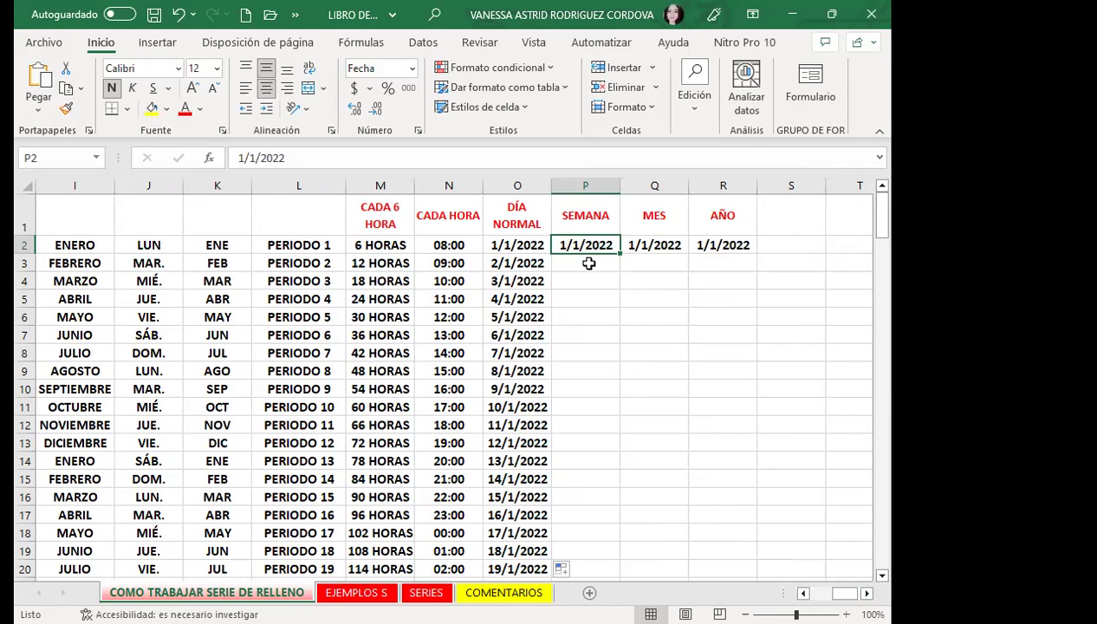
{"action": "left_click_drag", "start_coordinate": [617, 253], "coordinate": [620, 299]}
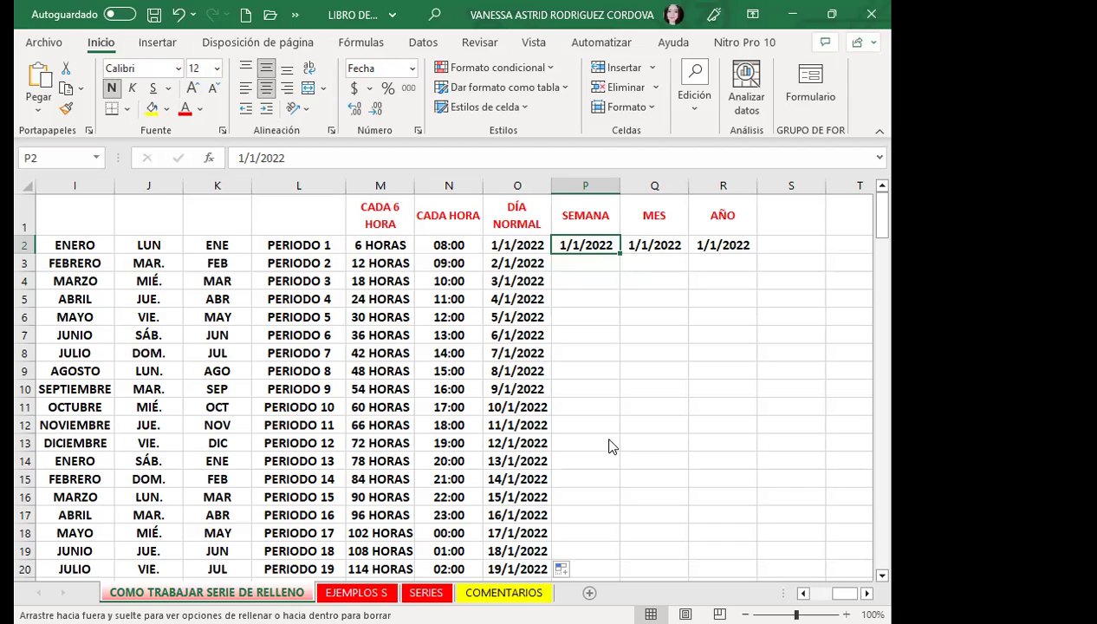
{"action": "left_click_drag", "start_coordinate": [611, 492], "coordinate": [611, 492]}
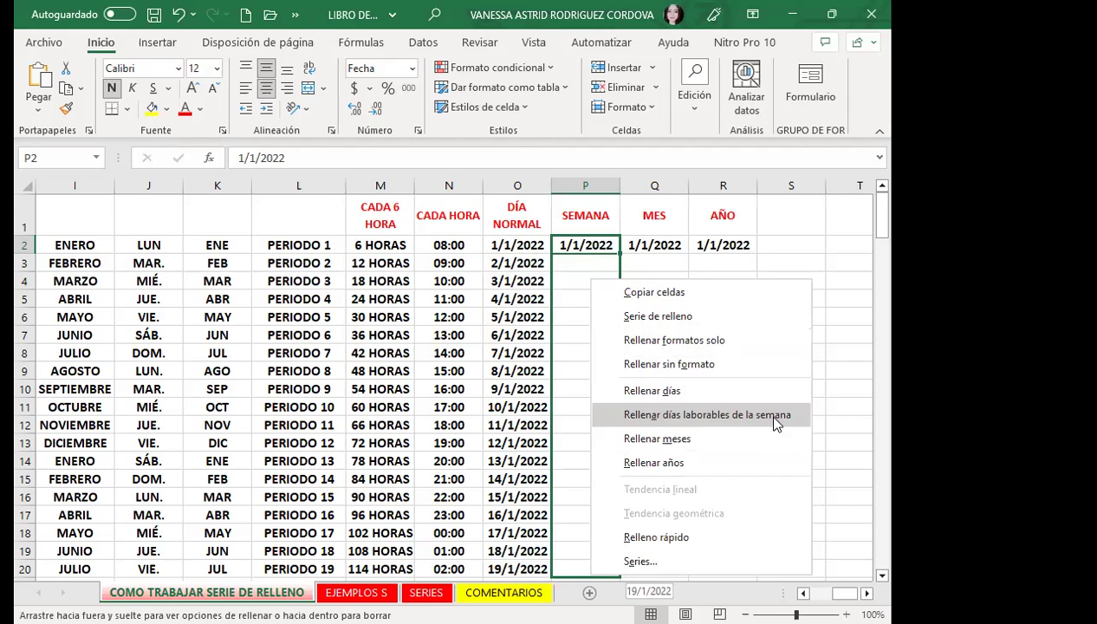
{"action": "left_click", "coordinate": [774, 420]}
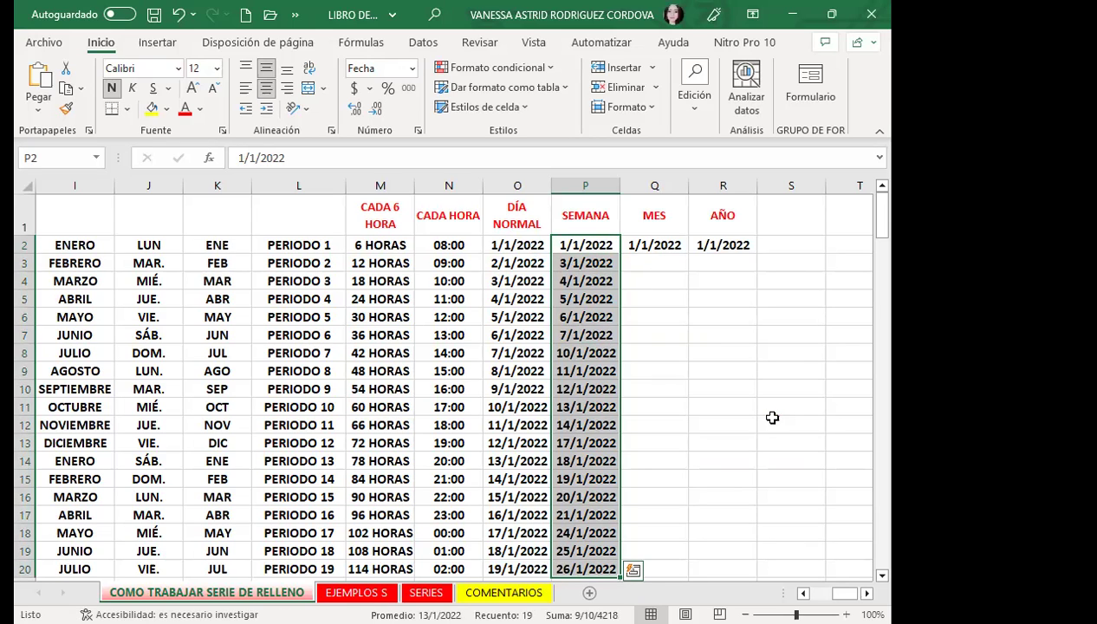
{"action": "left_click", "coordinate": [574, 245]}
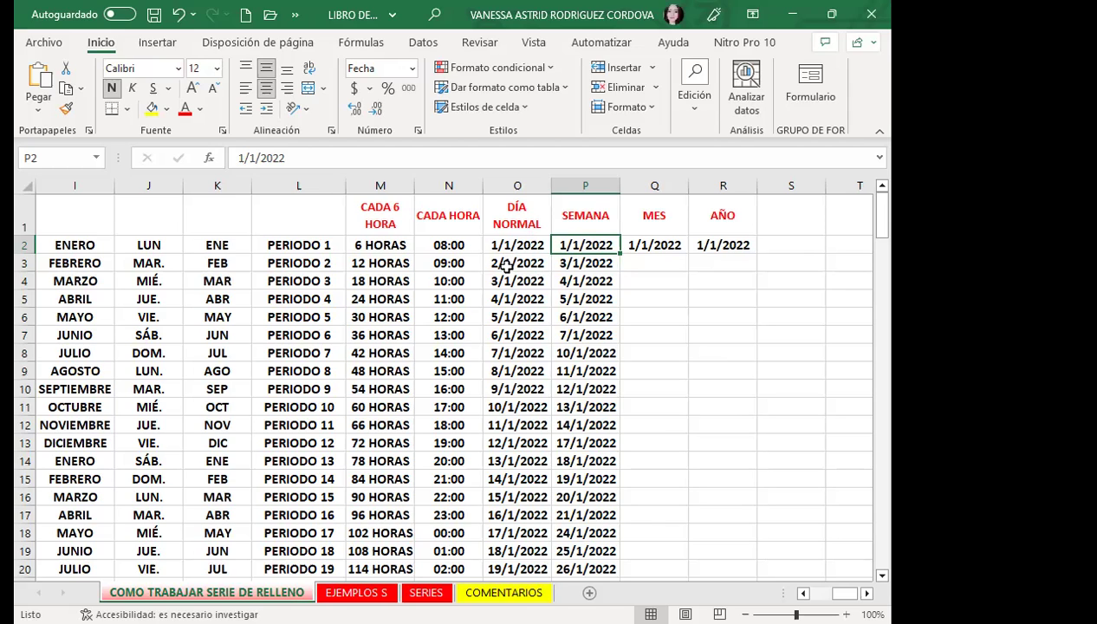
{"action": "left_click", "coordinate": [597, 266]}
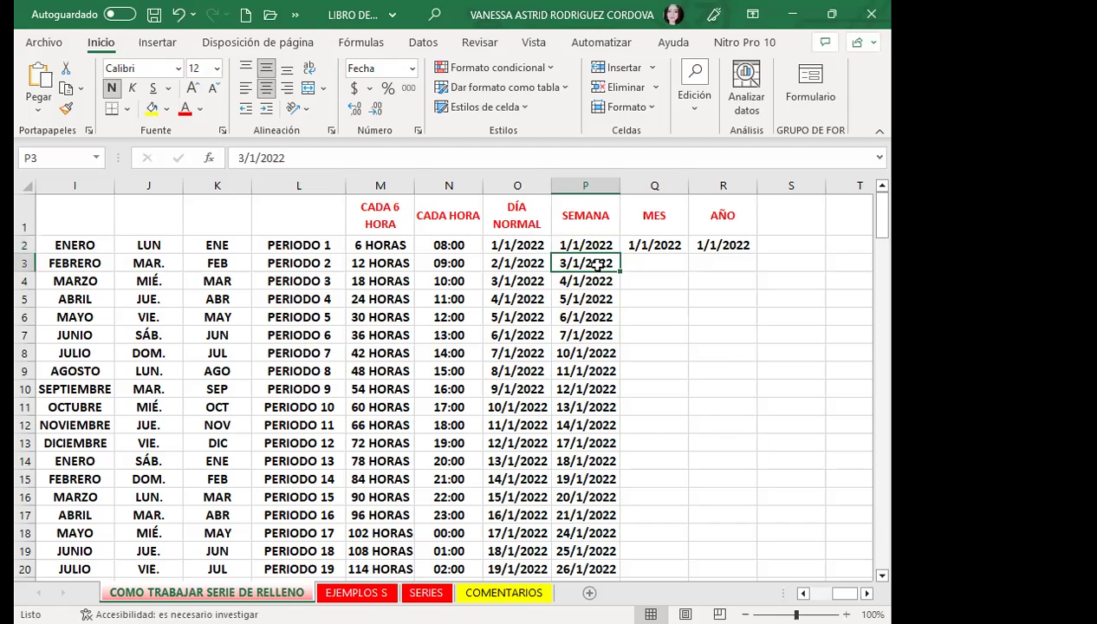
{"action": "left_click", "coordinate": [565, 245]}
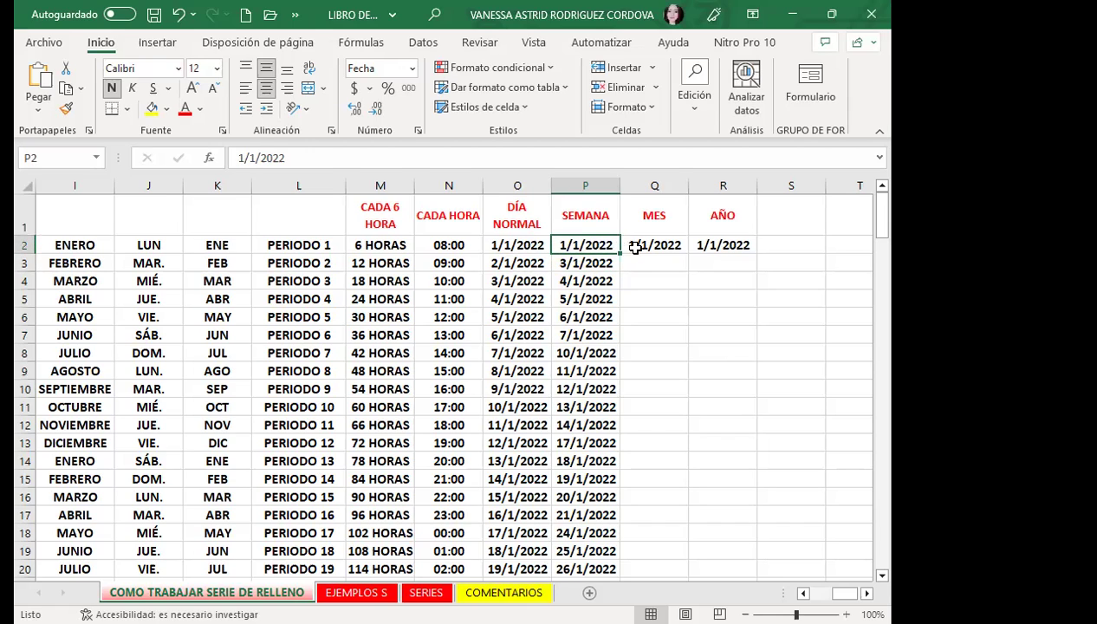
{"action": "left_click", "coordinate": [580, 262]}
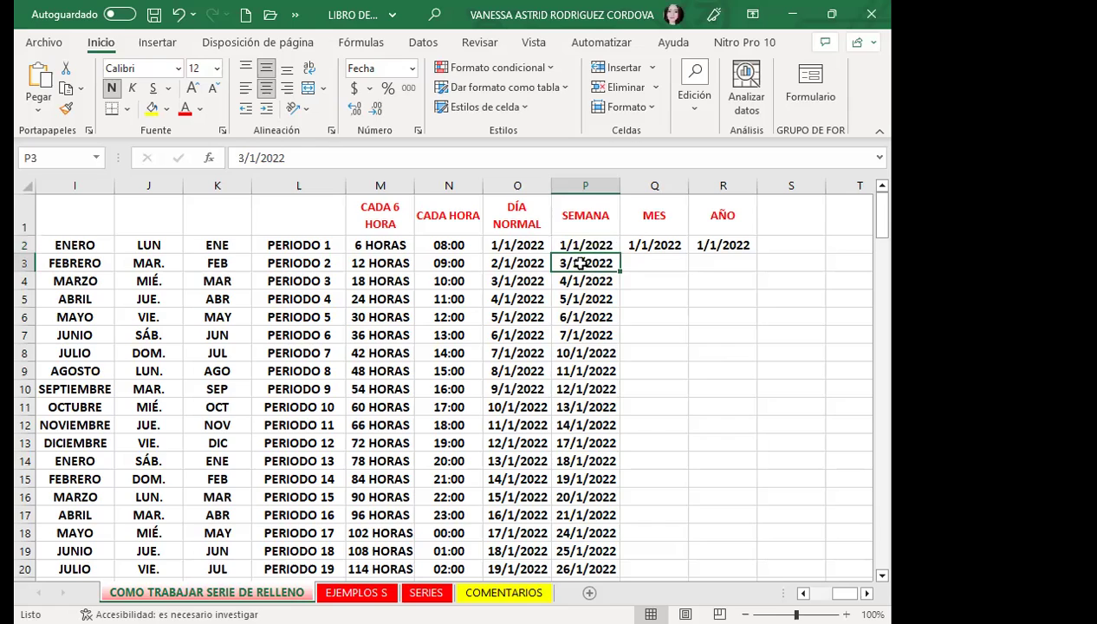
{"action": "left_click", "coordinate": [580, 280]}
{"action": "left_click", "coordinate": [580, 299]}
{"action": "left_click", "coordinate": [579, 317]}
{"action": "left_click", "coordinate": [579, 335]}
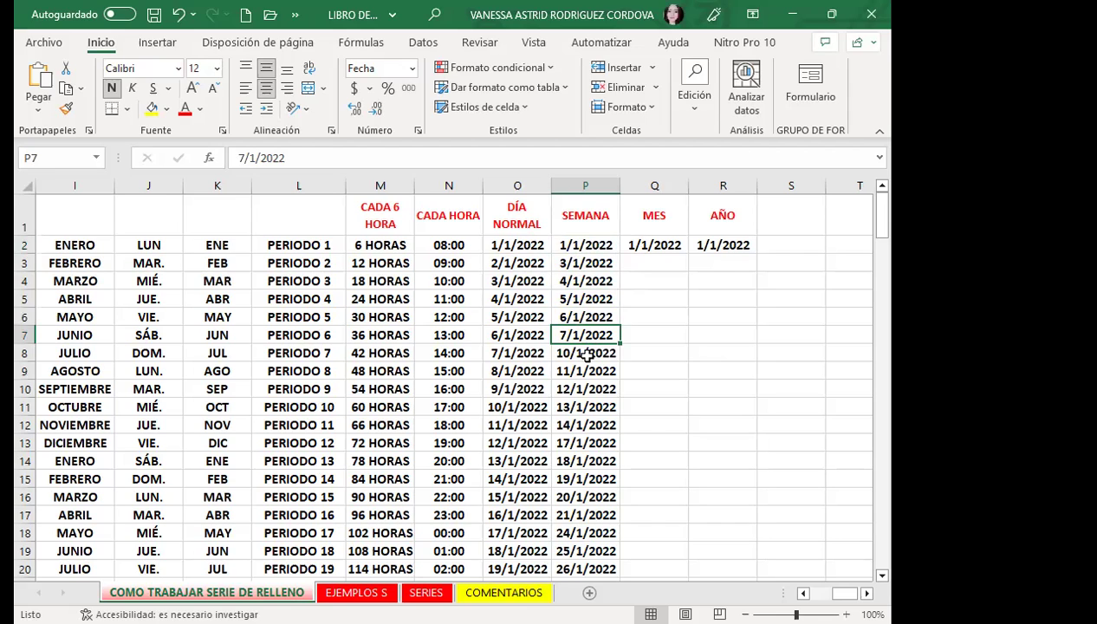
{"action": "left_click", "coordinate": [579, 355]}
{"action": "left_click", "coordinate": [581, 372]}
{"action": "left_click", "coordinate": [581, 389]}
{"action": "left_click", "coordinate": [582, 406]}
{"action": "left_click", "coordinate": [578, 425]}
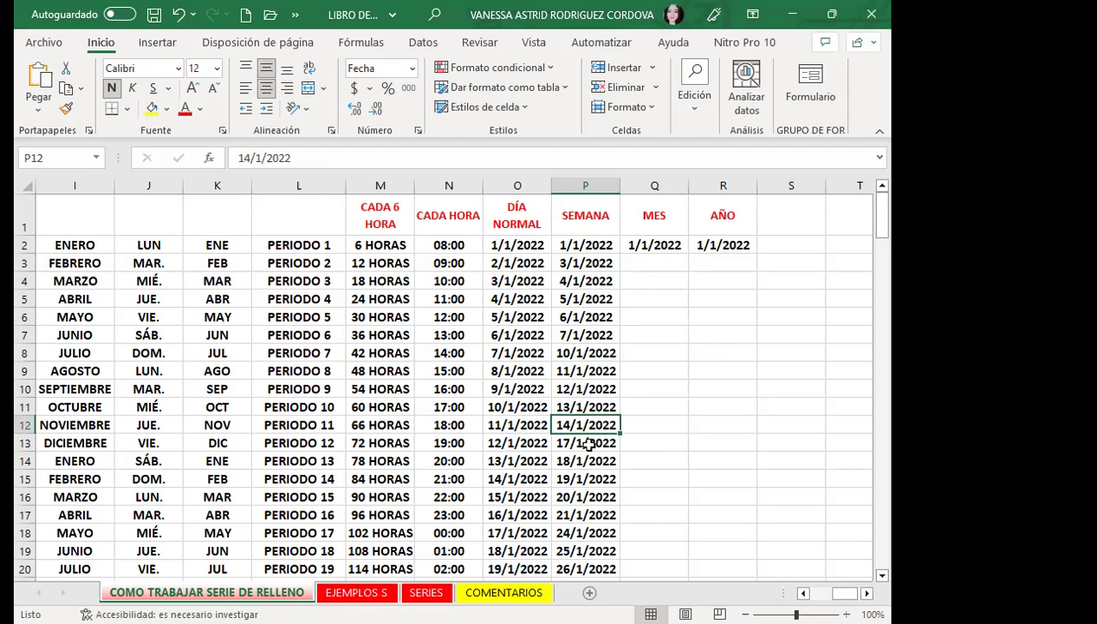
{"action": "left_click_drag", "start_coordinate": [511, 247], "coordinate": [514, 519]}
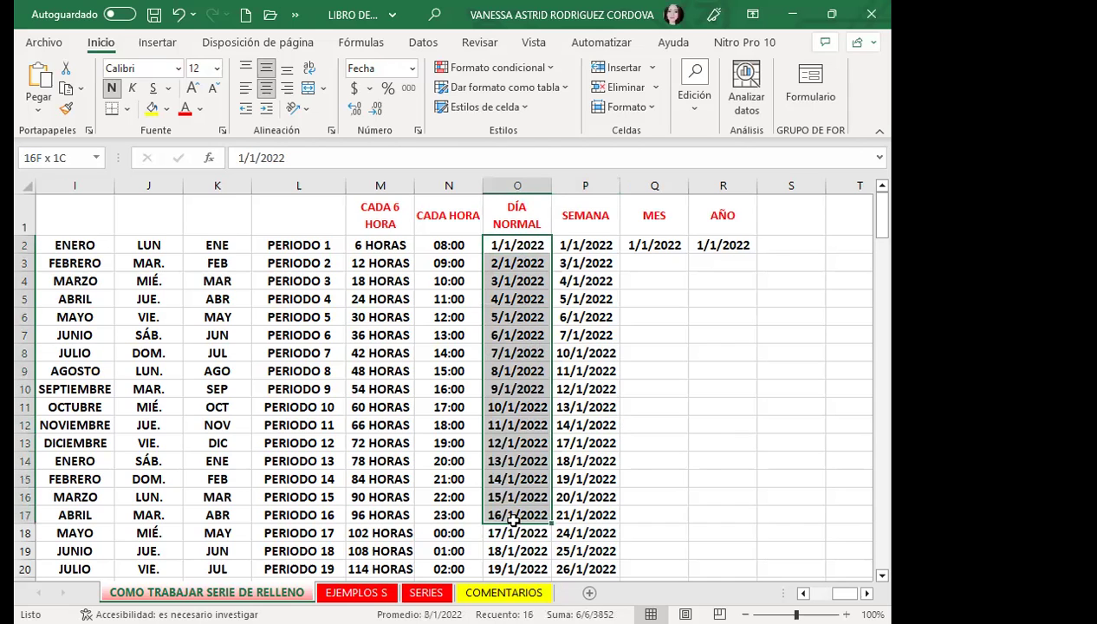
{"action": "left_click_drag", "start_coordinate": [578, 248], "coordinate": [576, 515]}
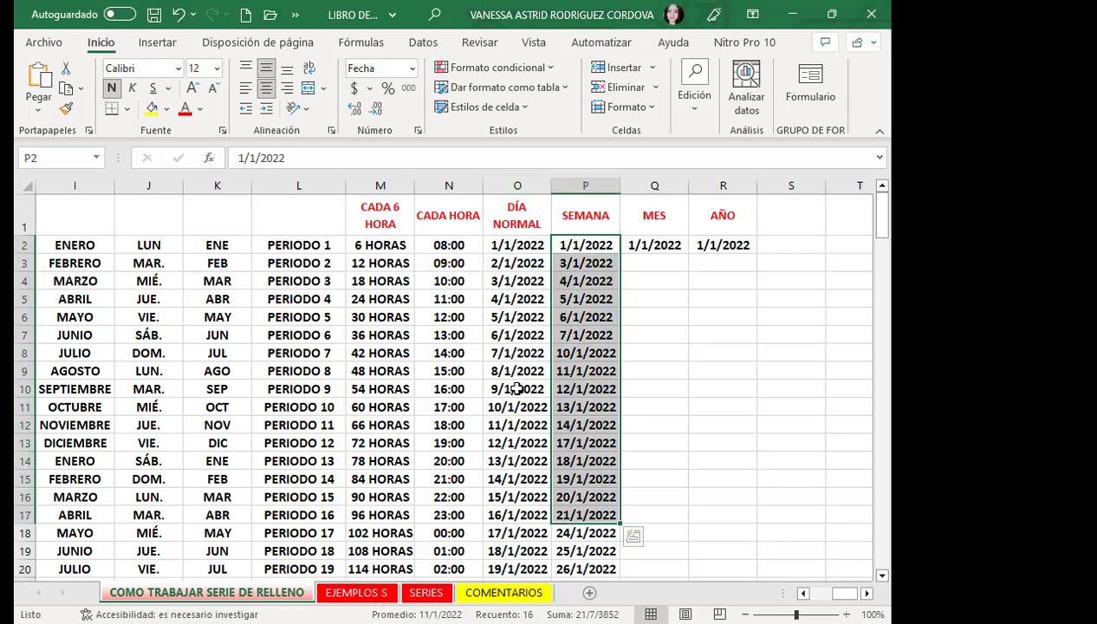
{"action": "left_click", "coordinate": [600, 459]}
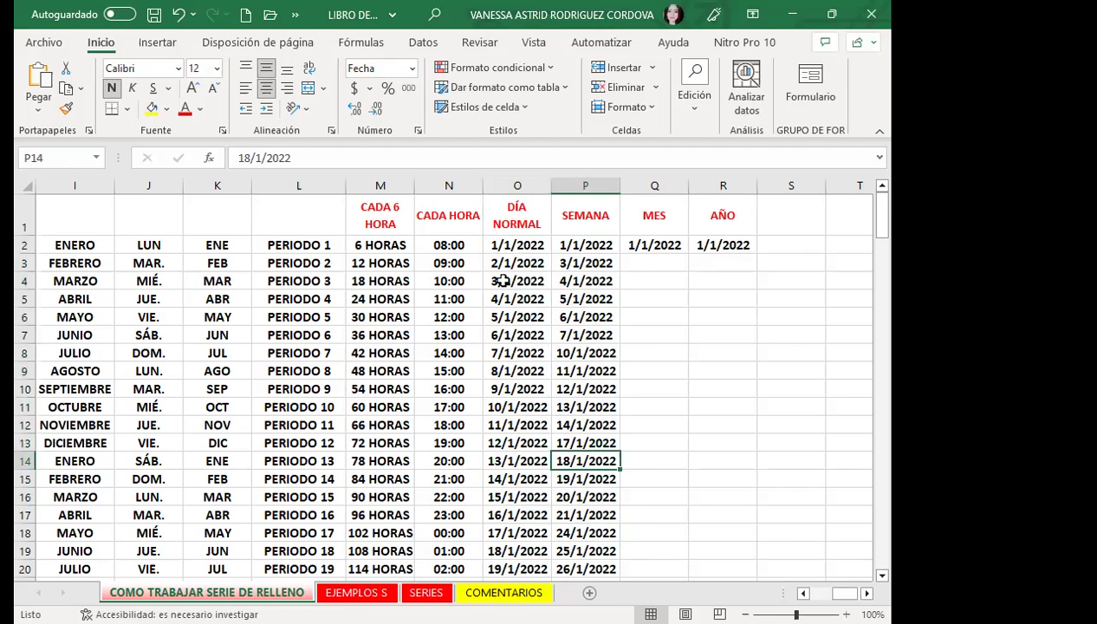
{"action": "left_click_drag", "start_coordinate": [511, 245], "coordinate": [514, 470]}
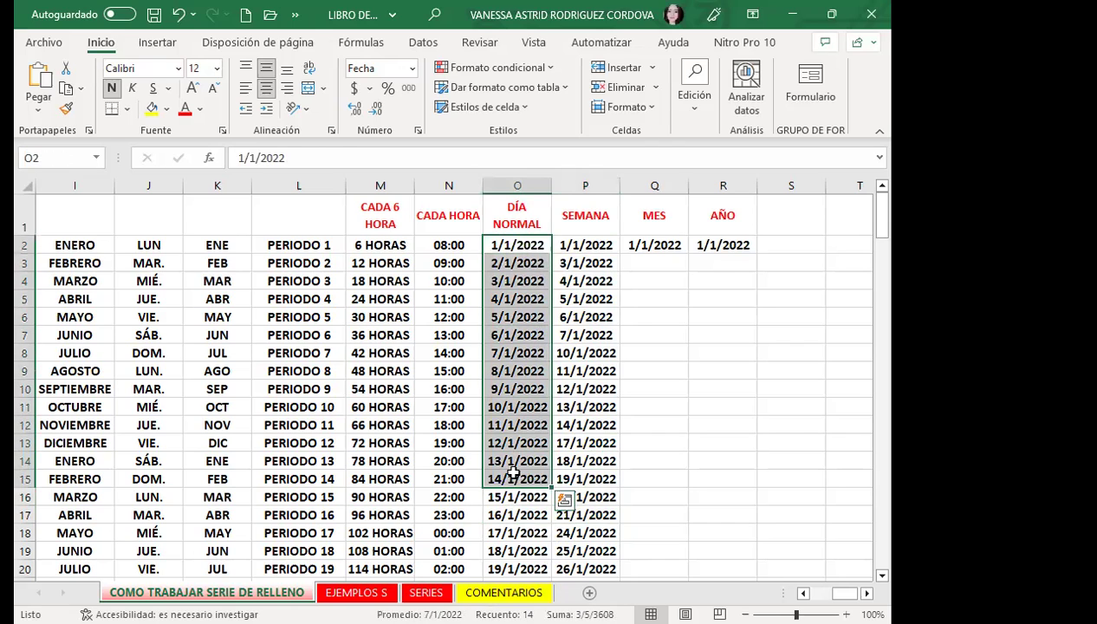
{"action": "left_click", "coordinate": [504, 388]}
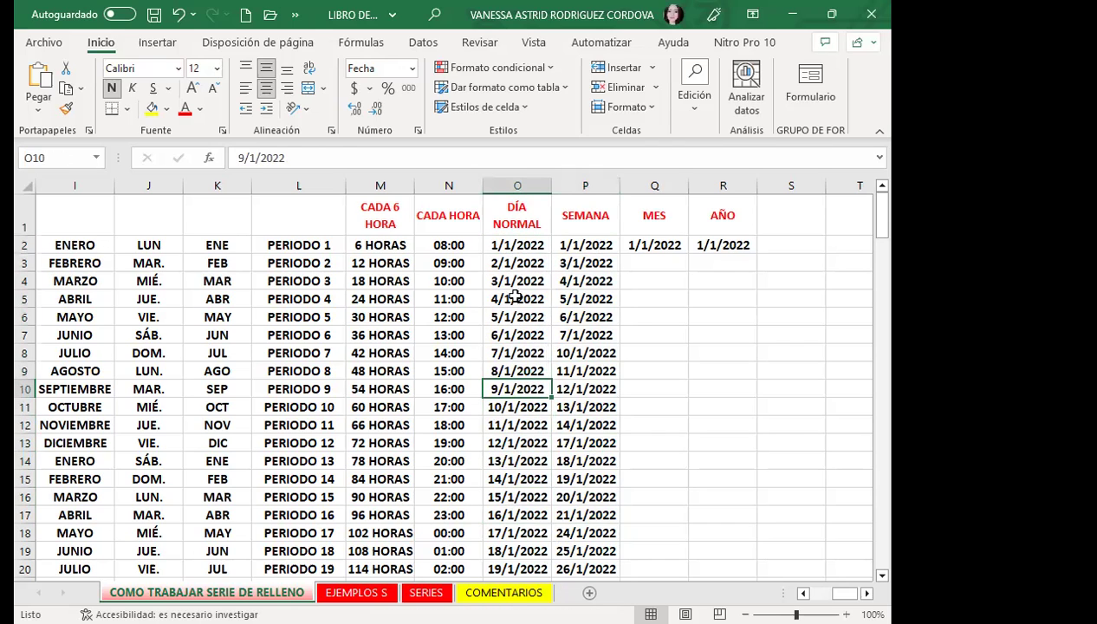
{"action": "left_click", "coordinate": [514, 352]}
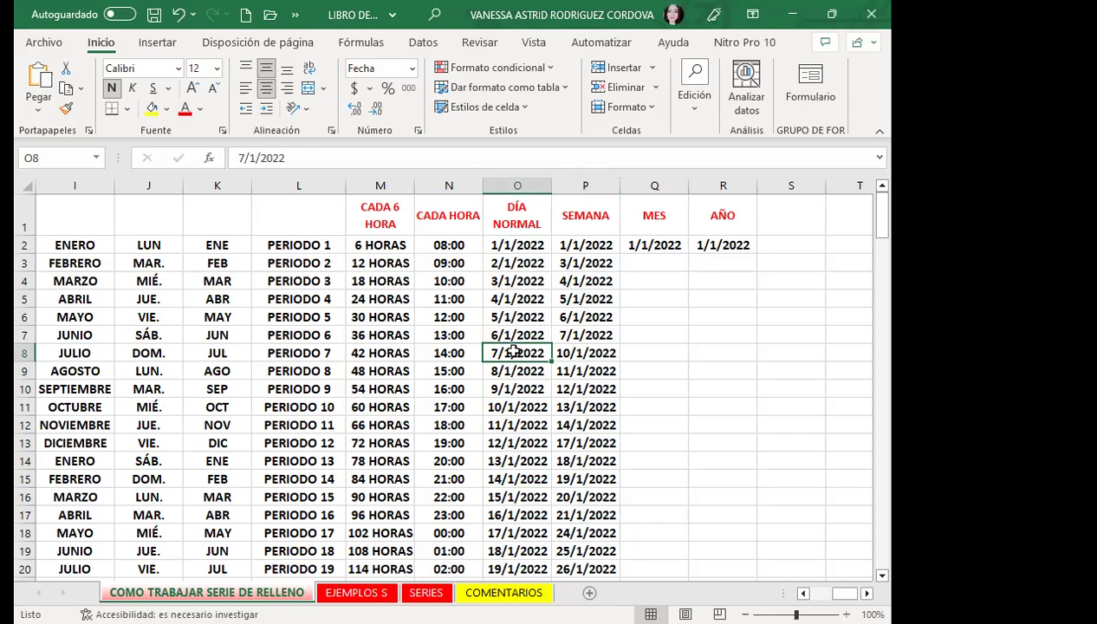
{"action": "left_click", "coordinate": [568, 245]}
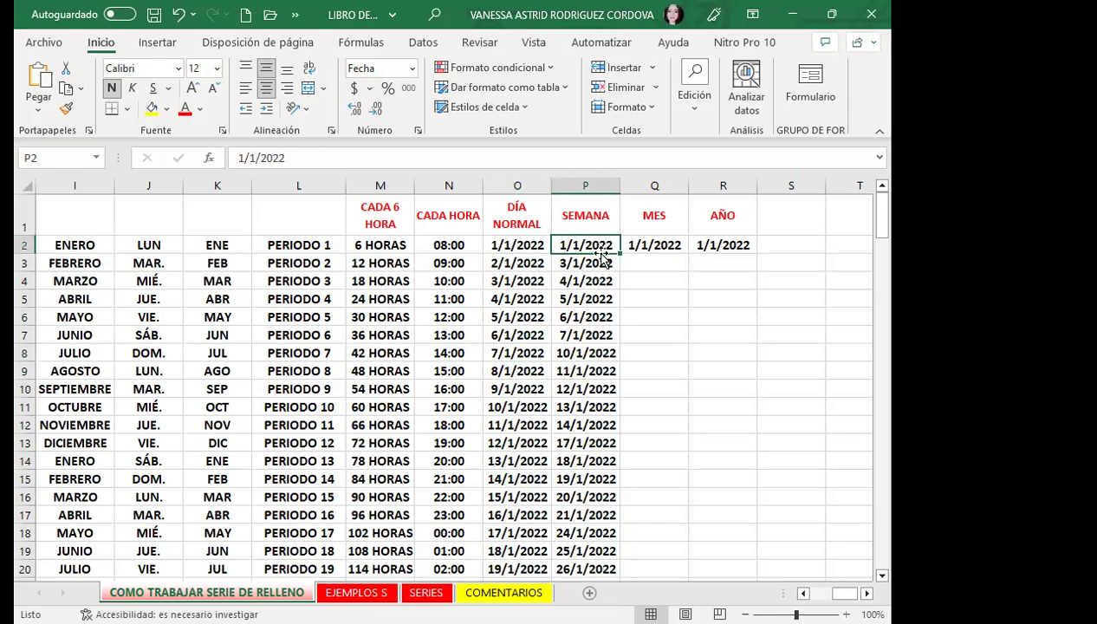
{"action": "left_click_drag", "start_coordinate": [622, 253], "coordinate": [579, 544]}
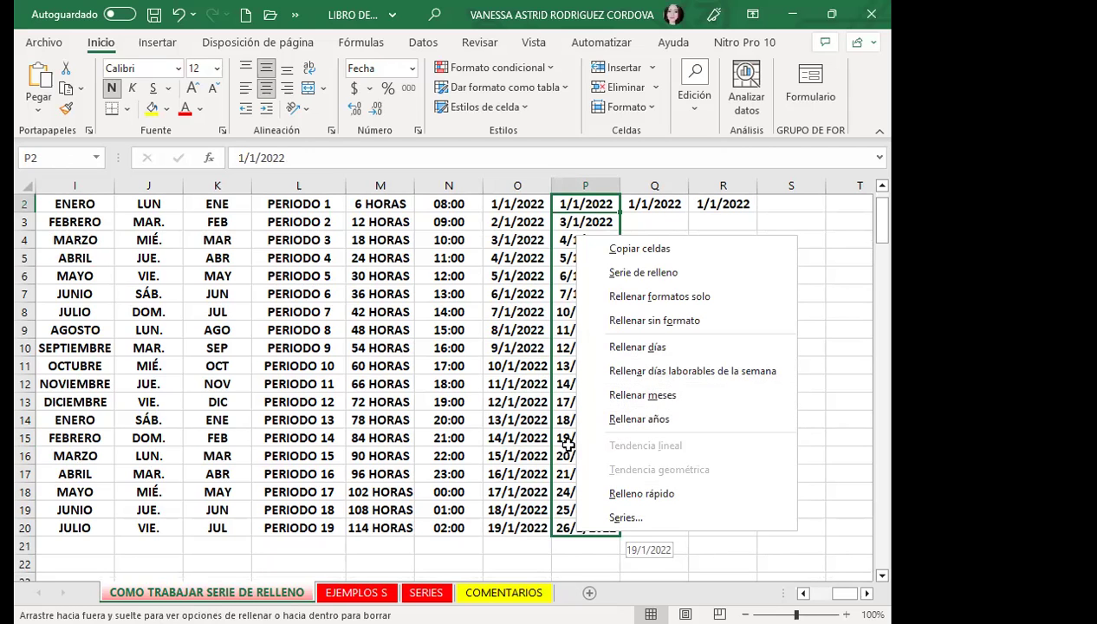
{"action": "key", "text": "Escape"}
{"action": "scroll", "coordinate": [595, 284], "scroll_direction": "up", "scroll_amount": 1}
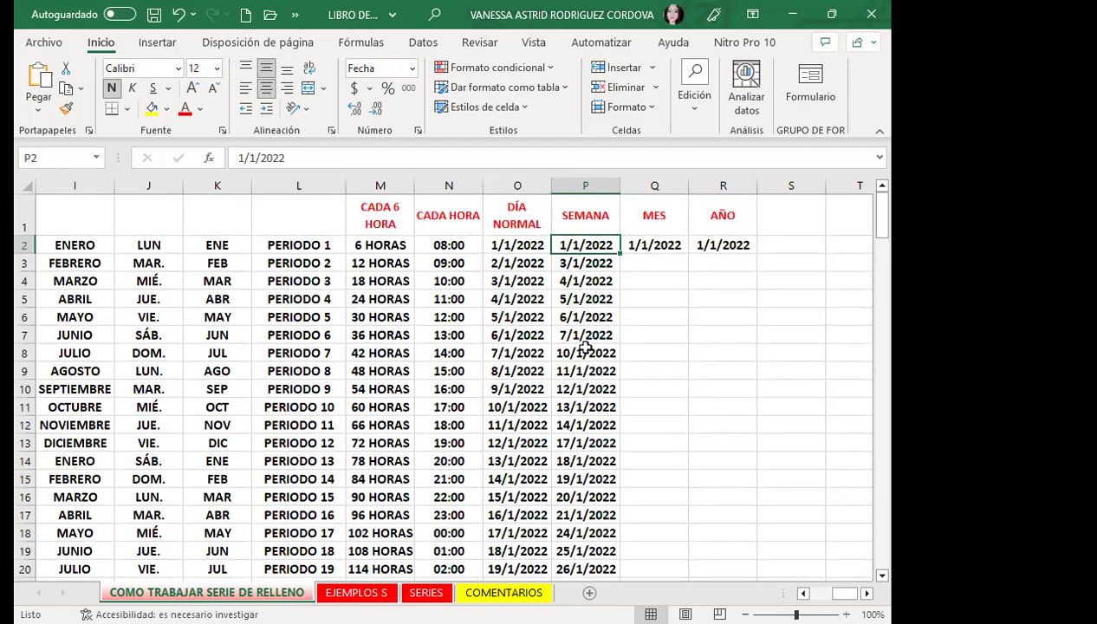
{"action": "left_click", "coordinate": [666, 248]}
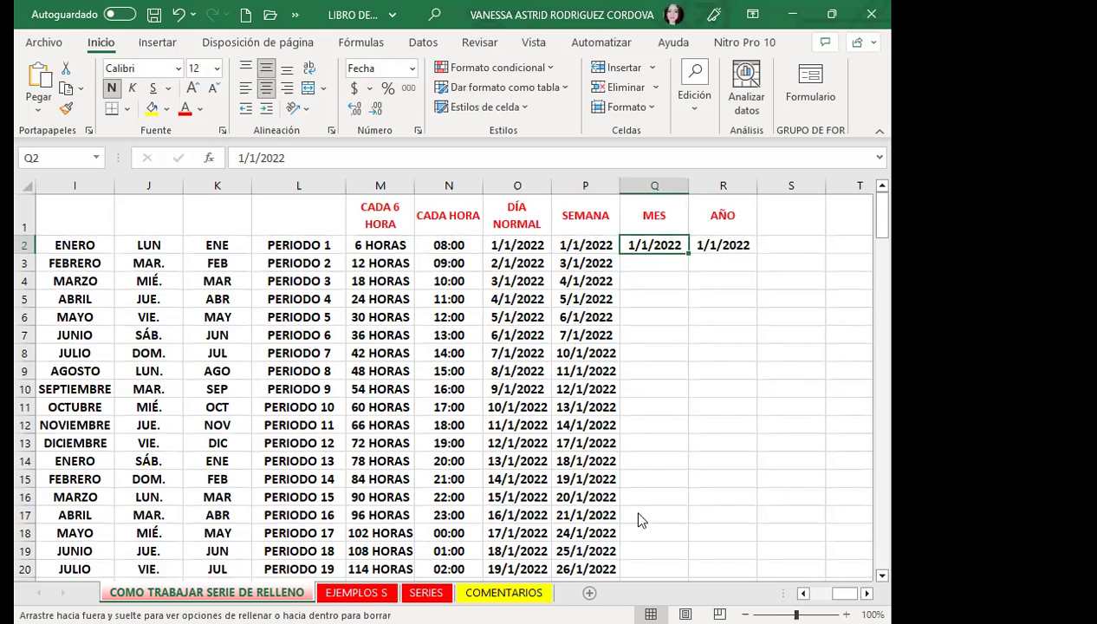
Extend Q2 to row 20 with Rellenar meses, giving monthly dates to 1/7/2023
{"action": "left_click_drag", "start_coordinate": [698, 299], "coordinate": [658, 572]}
{"action": "key", "text": "Return"}
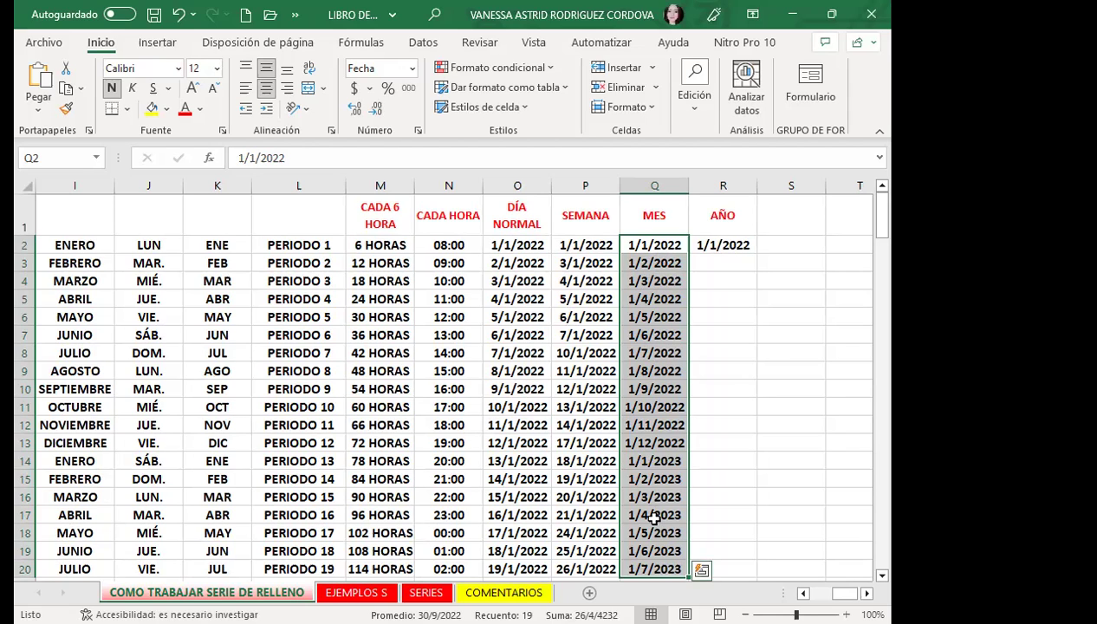
{"action": "left_click", "coordinate": [716, 320]}
{"action": "type", "text": "1/1/2022"}
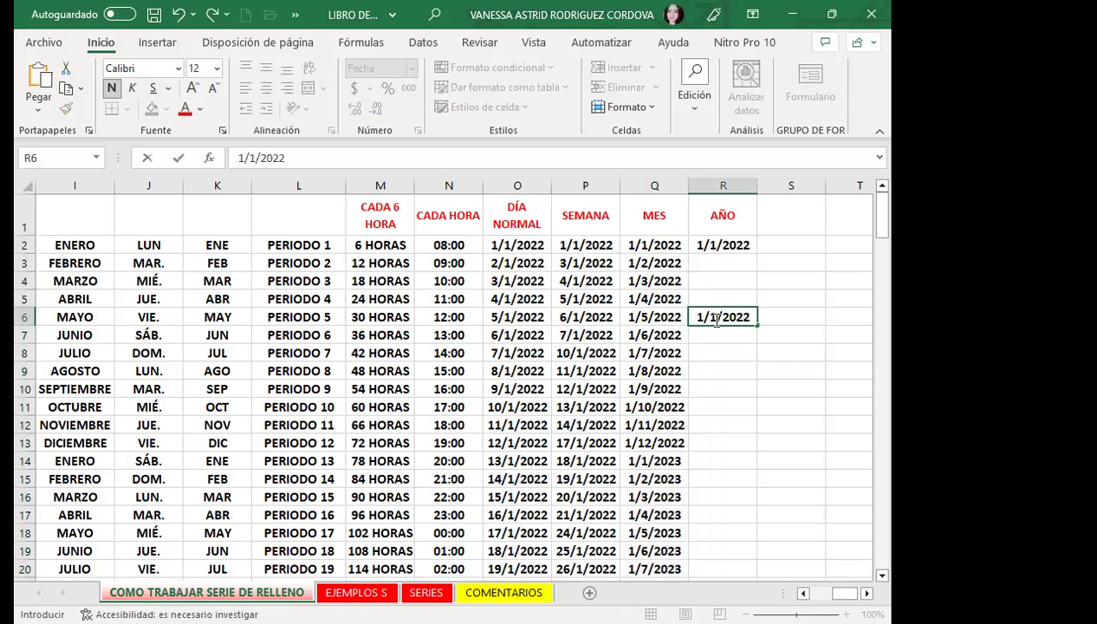
{"action": "key", "text": "Return"}
{"action": "type", "text": "1/2/2022"}
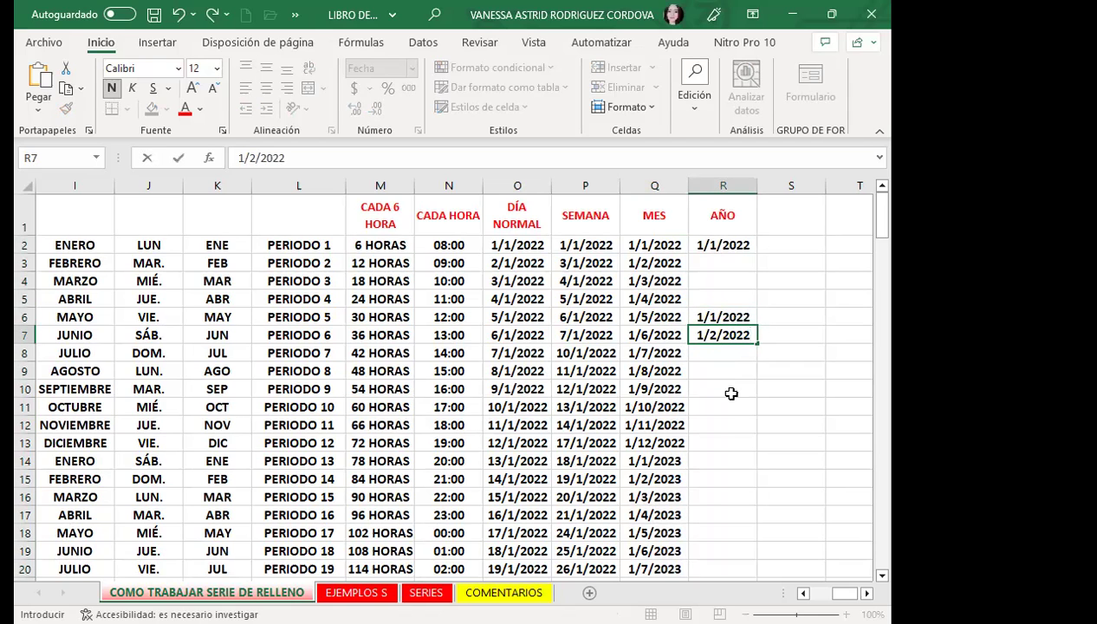
{"action": "left_click_drag", "start_coordinate": [728, 390], "coordinate": [724, 371]}
{"action": "left_click_drag", "start_coordinate": [719, 313], "coordinate": [719, 334]}
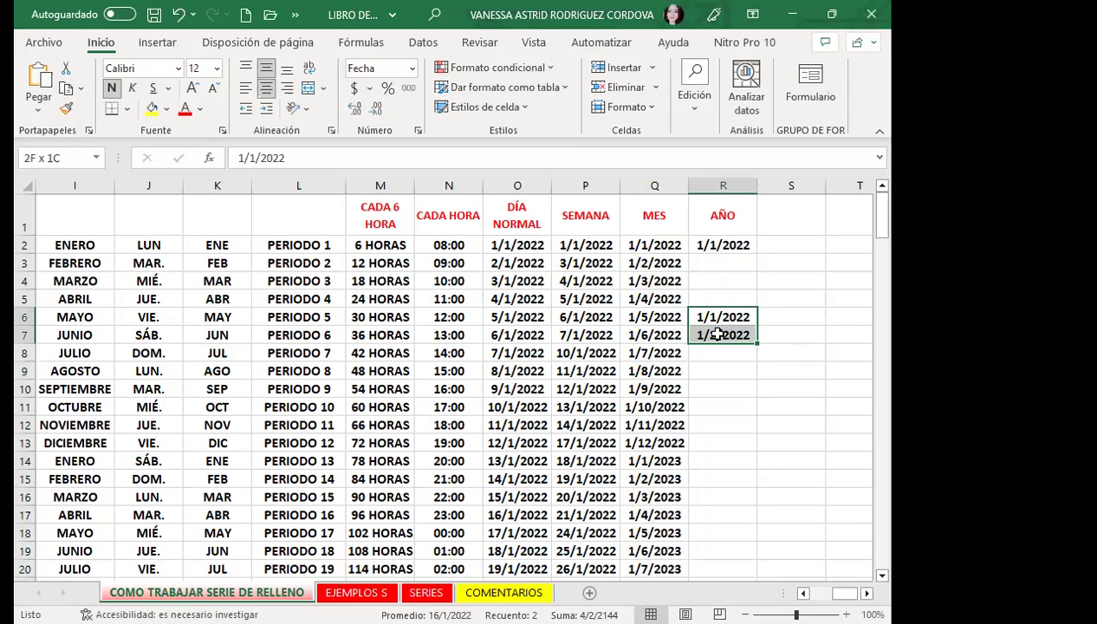
{"action": "key", "text": "Delete"}
{"action": "left_click", "coordinate": [664, 314]}
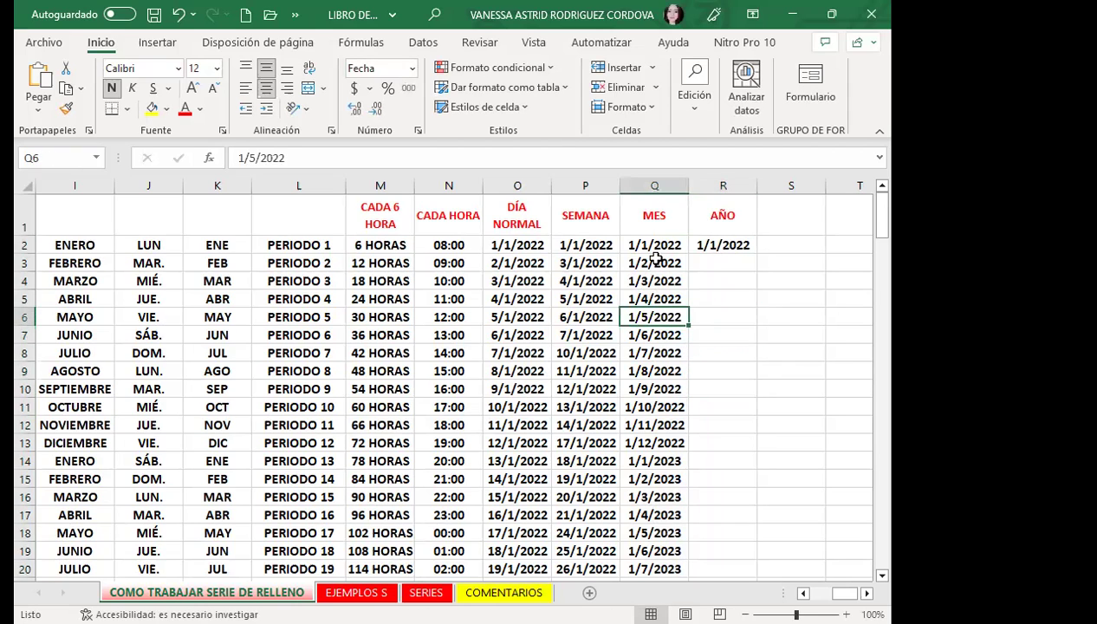
{"action": "left_click", "coordinate": [656, 245]}
{"action": "left_click_drag", "start_coordinate": [689, 254], "coordinate": [693, 285]}
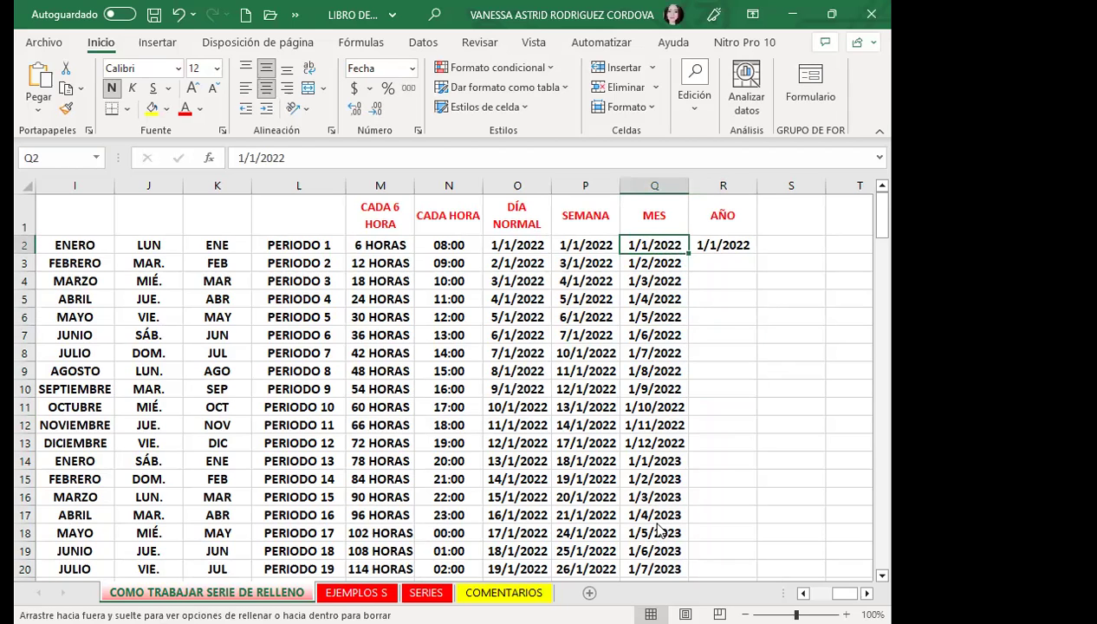
{"action": "left_click_drag", "start_coordinate": [659, 530], "coordinate": [658, 535]}
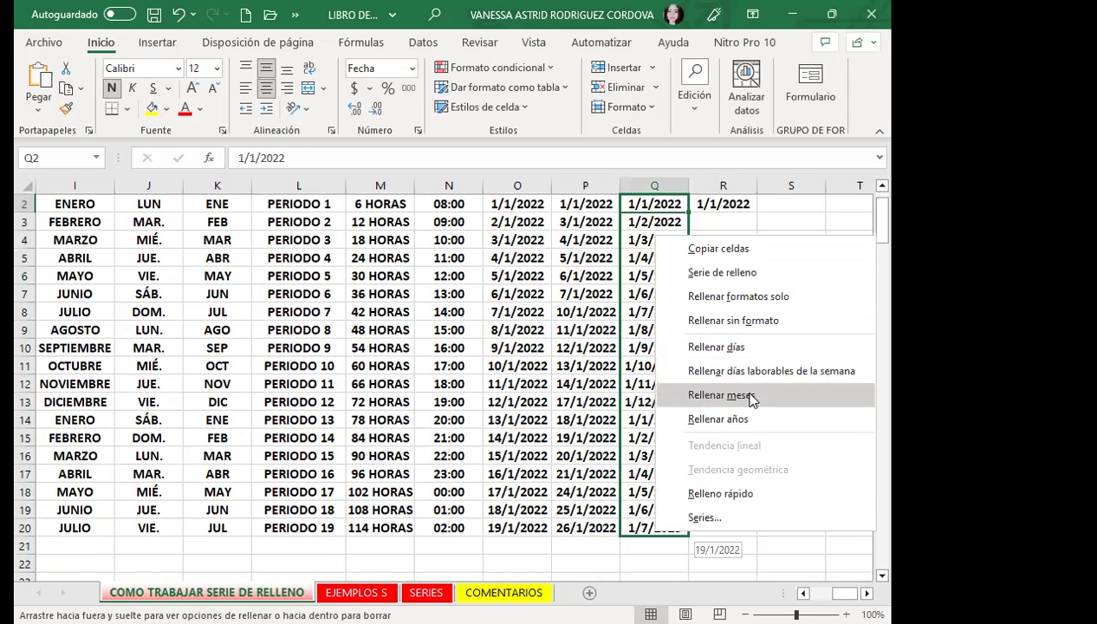
{"action": "left_click", "coordinate": [714, 395]}
{"action": "left_click", "coordinate": [730, 251]}
{"action": "left_click_drag", "start_coordinate": [756, 251], "coordinate": [759, 284]}
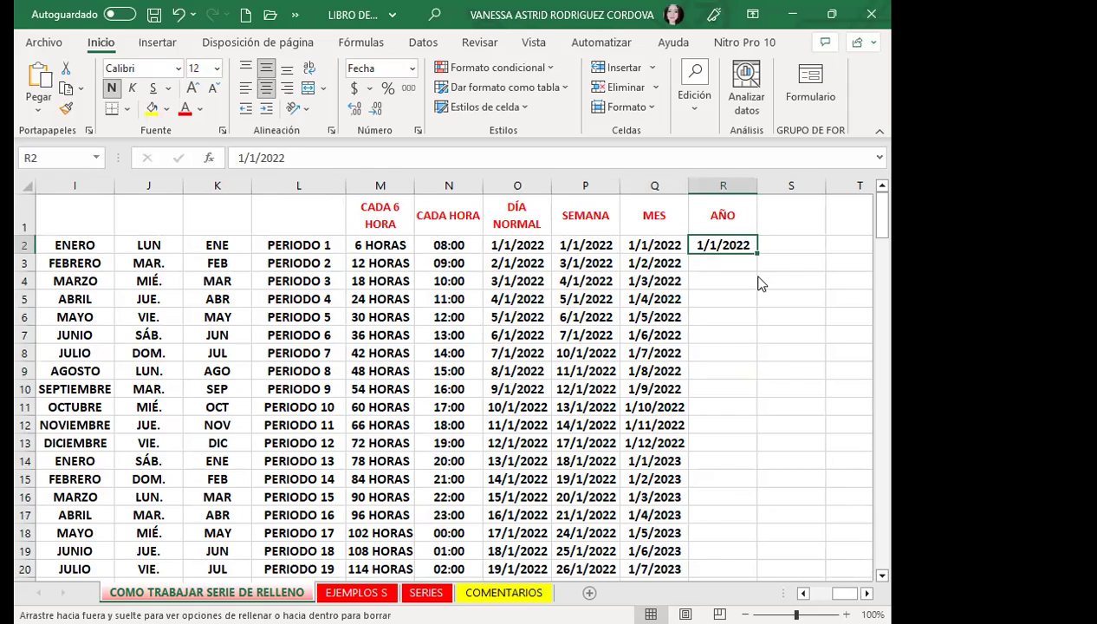
Extend R2 to row 20 with Rellenar años, giving yearly dates through 1/1/2040
{"action": "left_click_drag", "start_coordinate": [759, 284], "coordinate": [609, 539]}
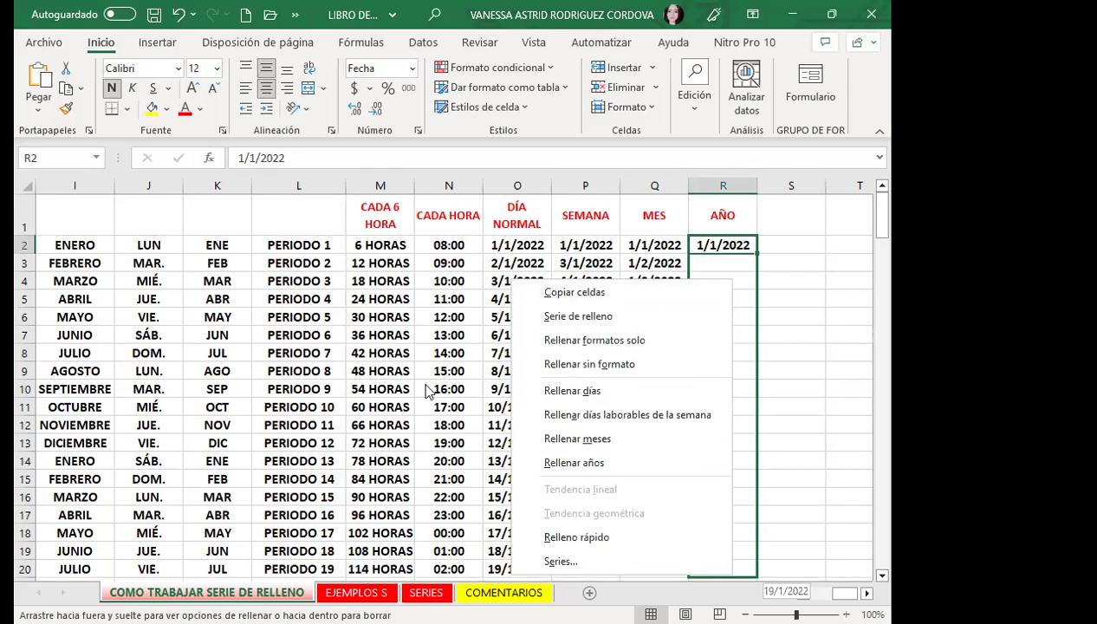
{"action": "left_click", "coordinate": [567, 464]}
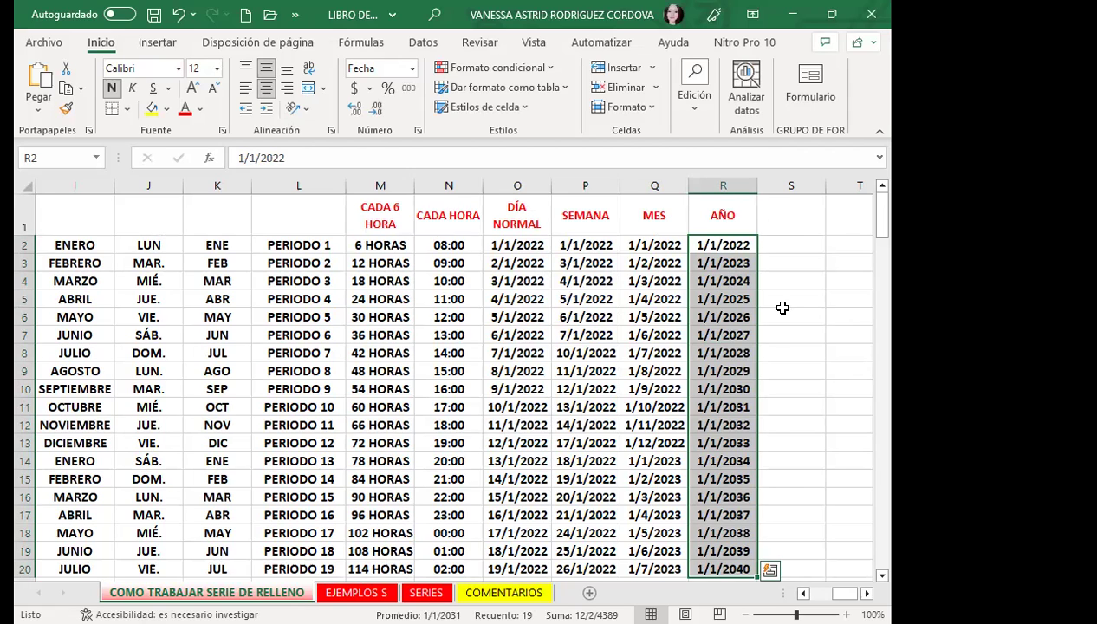
{"action": "scroll", "coordinate": [747, 431], "scroll_direction": "down", "scroll_amount": 4}
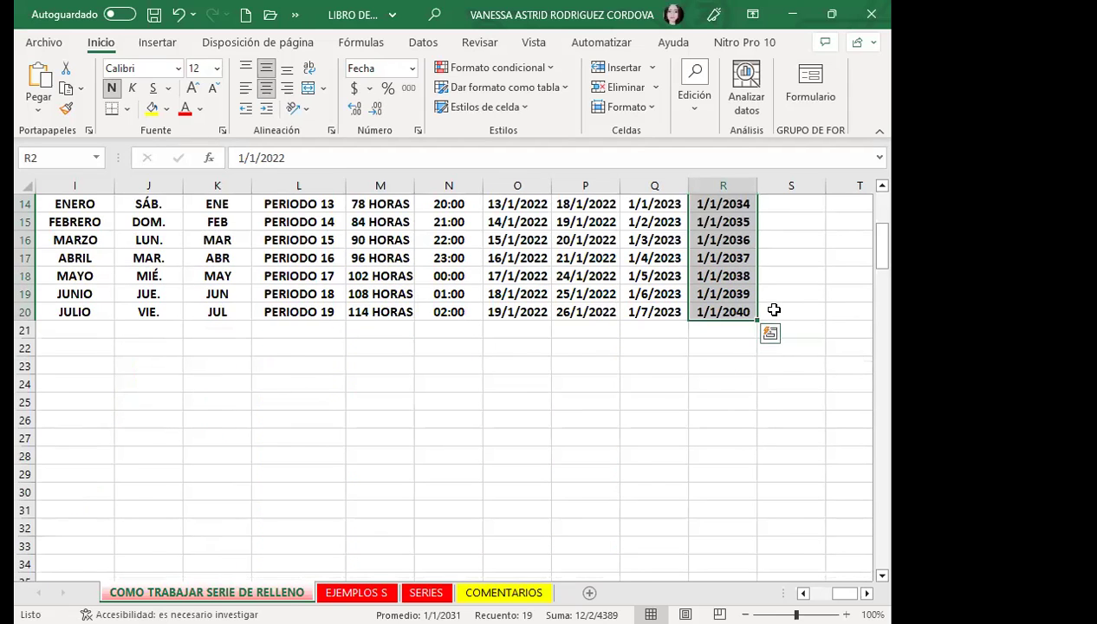
{"action": "scroll", "coordinate": [774, 309], "scroll_direction": "up", "scroll_amount": 5}
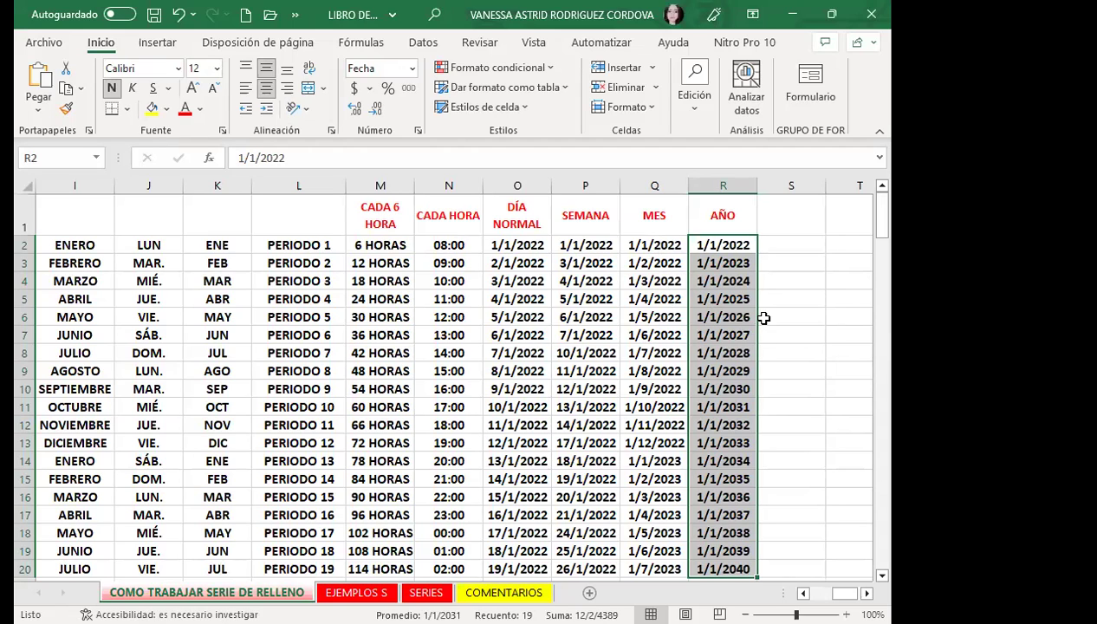
{"action": "left_click", "coordinate": [750, 247]}
{"action": "left_click", "coordinate": [751, 263]}
{"action": "left_click", "coordinate": [751, 280]}
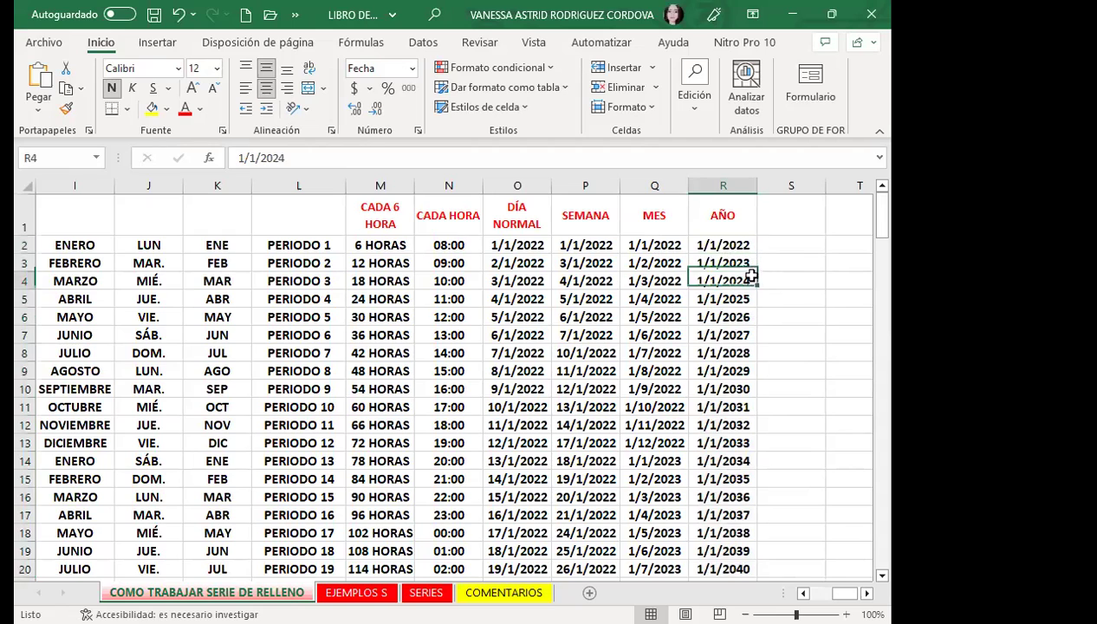
{"action": "left_click", "coordinate": [750, 299]}
{"action": "left_click", "coordinate": [750, 317]}
{"action": "left_click", "coordinate": [750, 334]}
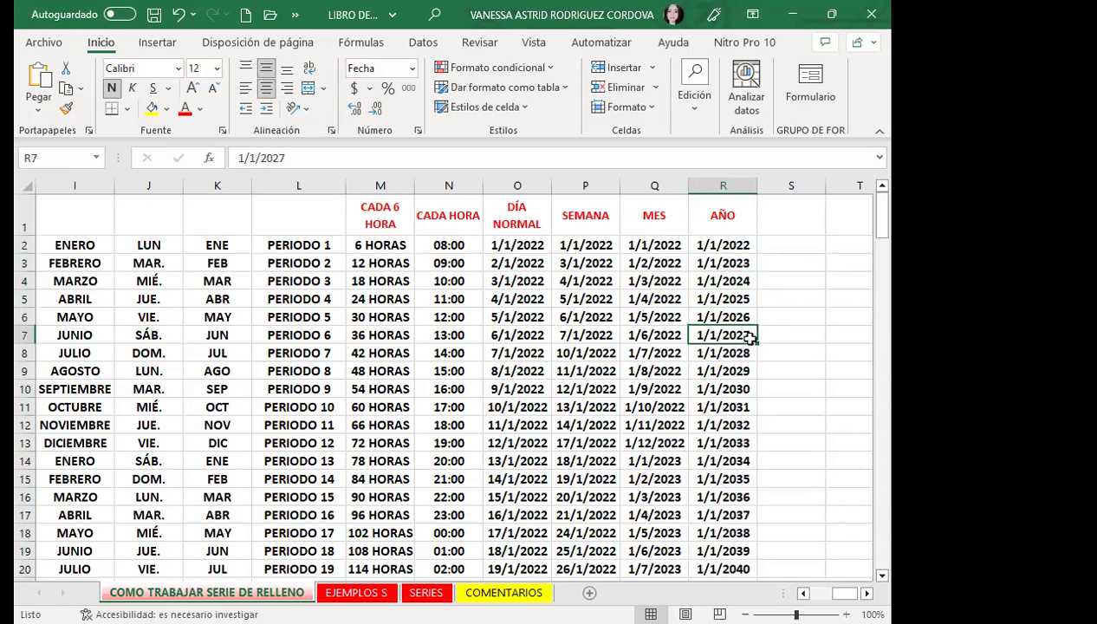
{"action": "left_click", "coordinate": [748, 355]}
{"action": "left_click", "coordinate": [735, 386]}
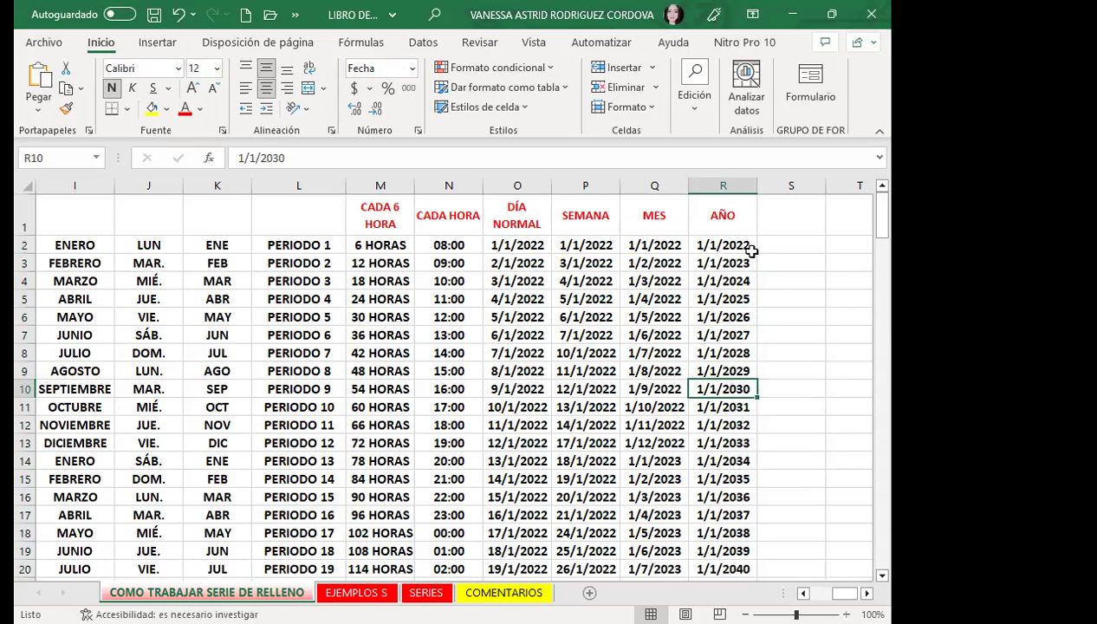
{"action": "left_click", "coordinate": [704, 263]}
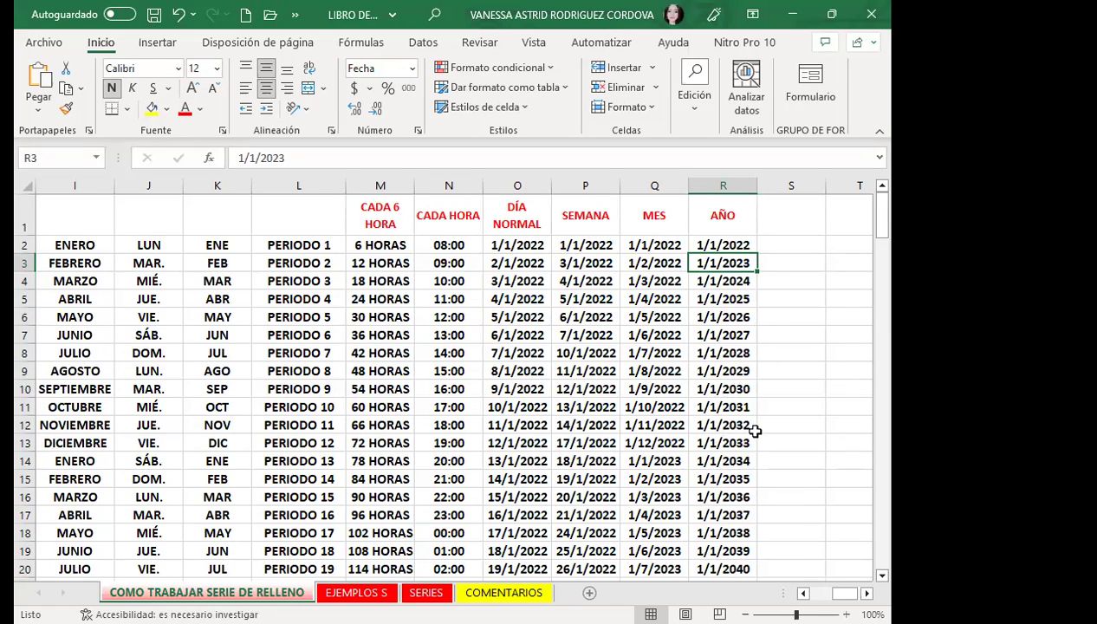
{"action": "scroll", "coordinate": [750, 429], "scroll_direction": "down", "scroll_amount": 2}
{"action": "left_click", "coordinate": [746, 461]}
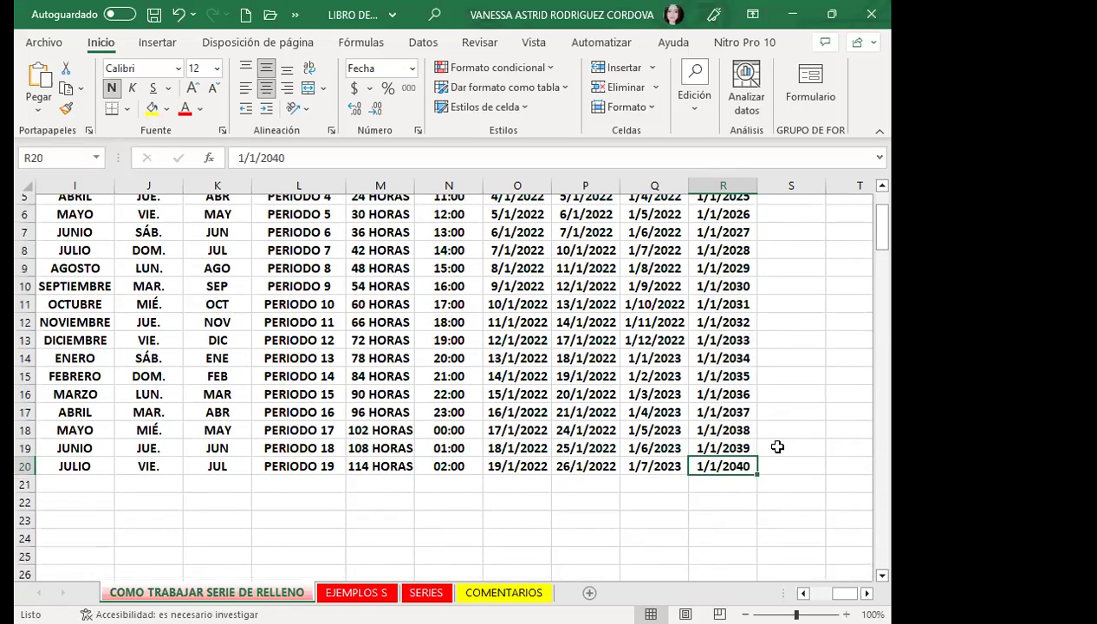
{"action": "scroll", "coordinate": [774, 446], "scroll_direction": "up", "scroll_amount": 1}
{"action": "scroll", "coordinate": [773, 446], "scroll_direction": "up", "scroll_amount": 1}
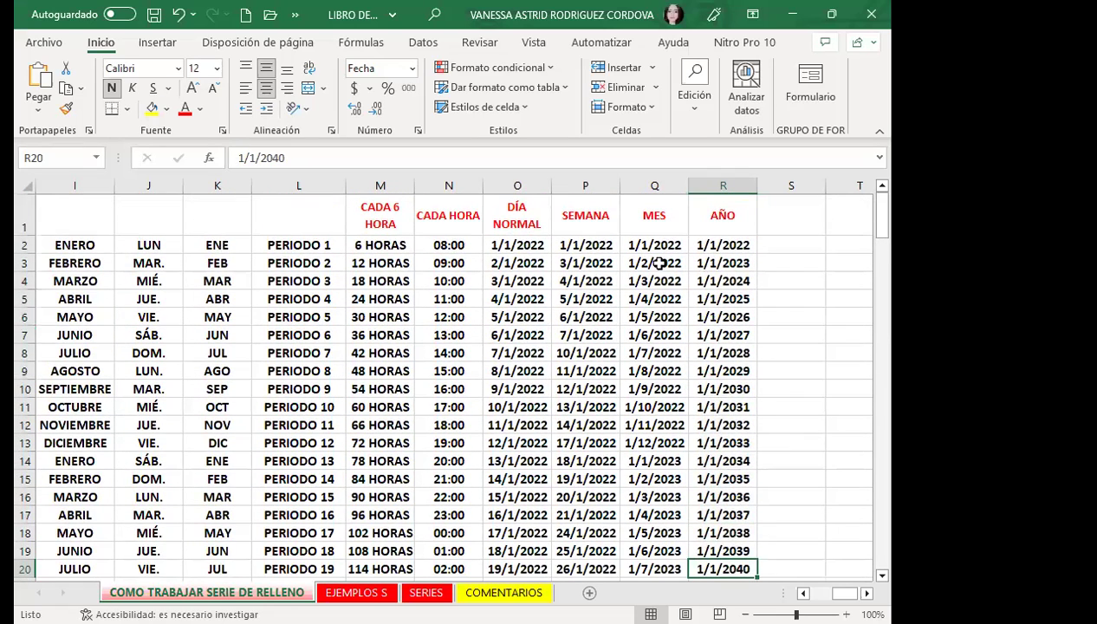
{"action": "left_click_drag", "start_coordinate": [510, 250], "coordinate": [732, 242]}
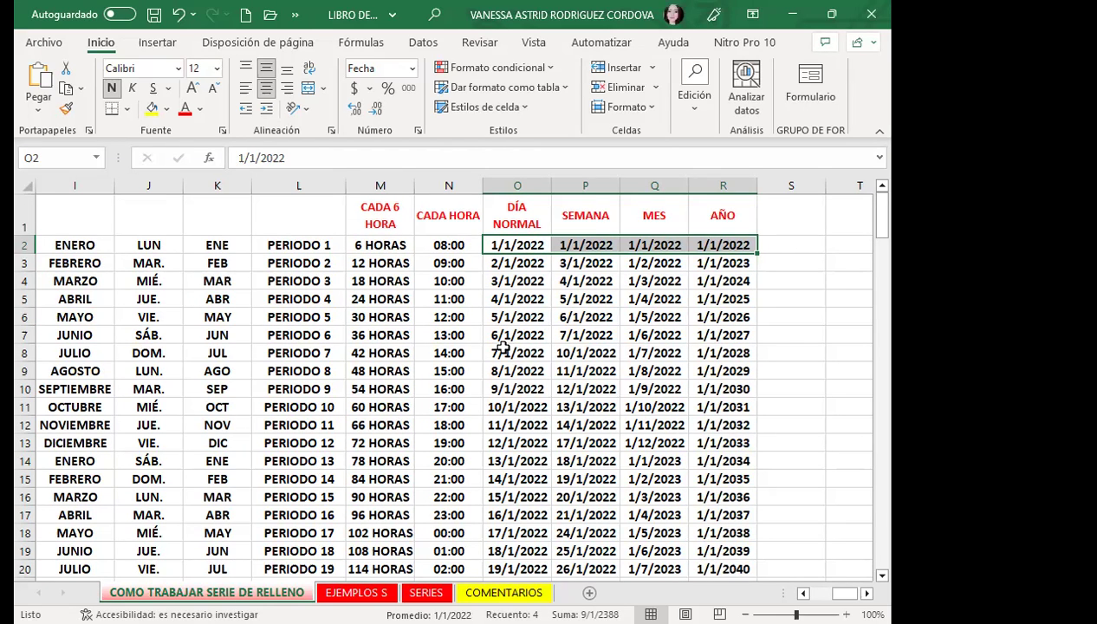
{"action": "left_click", "coordinate": [613, 247]}
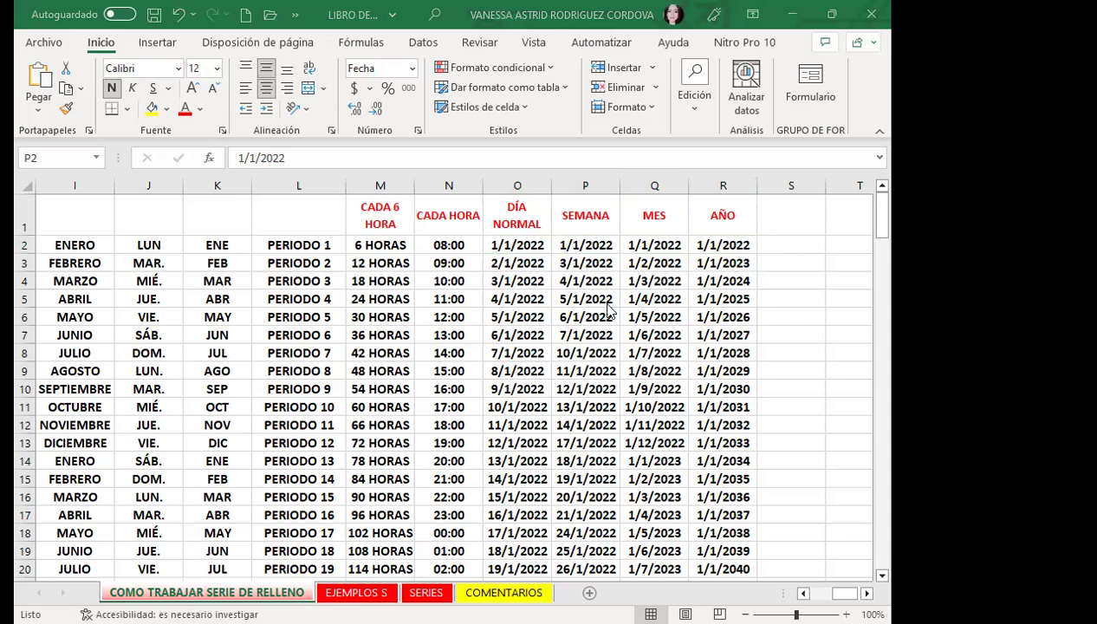
{"action": "left_click", "coordinate": [598, 245]}
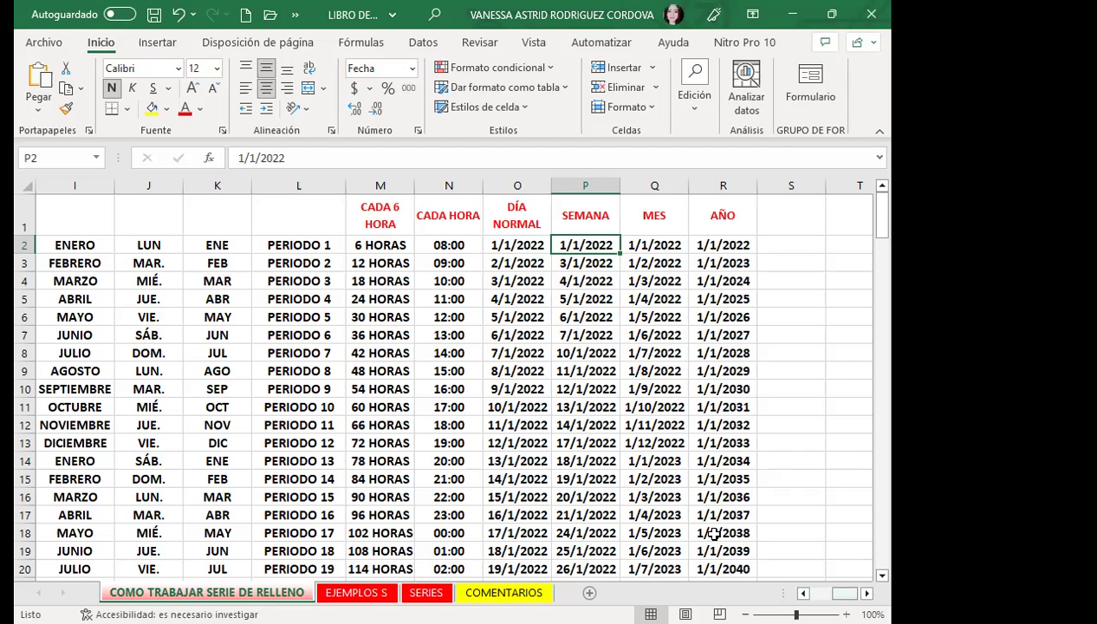
{"action": "scroll", "coordinate": [713, 534], "scroll_direction": "left", "scroll_amount": 4}
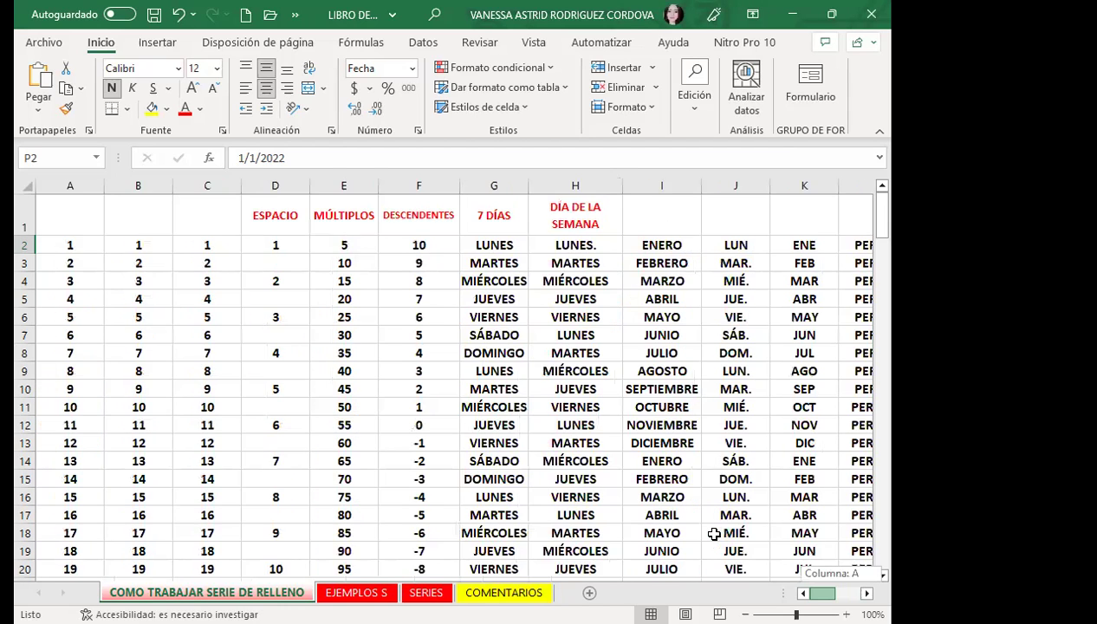
{"action": "scroll", "coordinate": [713, 534], "scroll_direction": "right", "scroll_amount": 4}
{"action": "scroll", "coordinate": [713, 534], "scroll_direction": "right", "scroll_amount": 2}
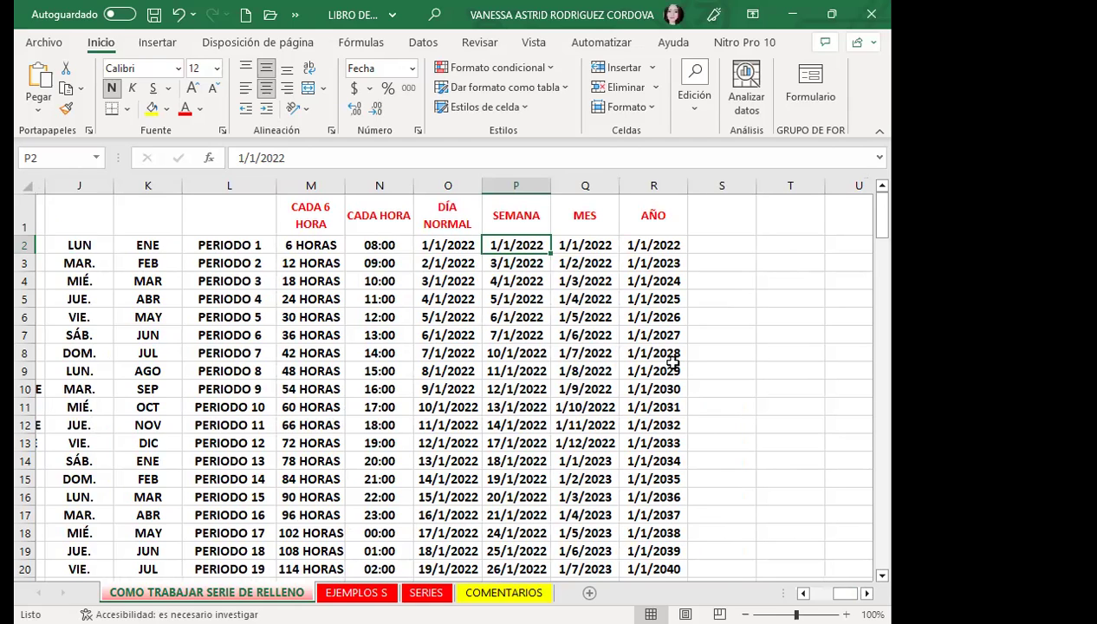
{"action": "left_click", "coordinate": [724, 222]}
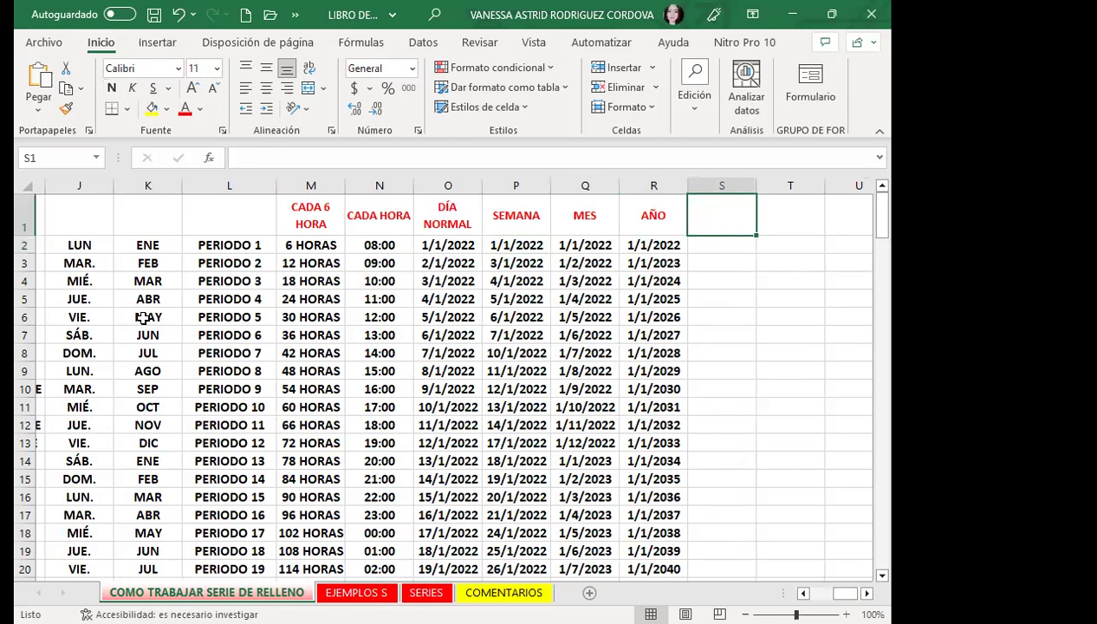
{"action": "left_click", "coordinate": [80, 246]}
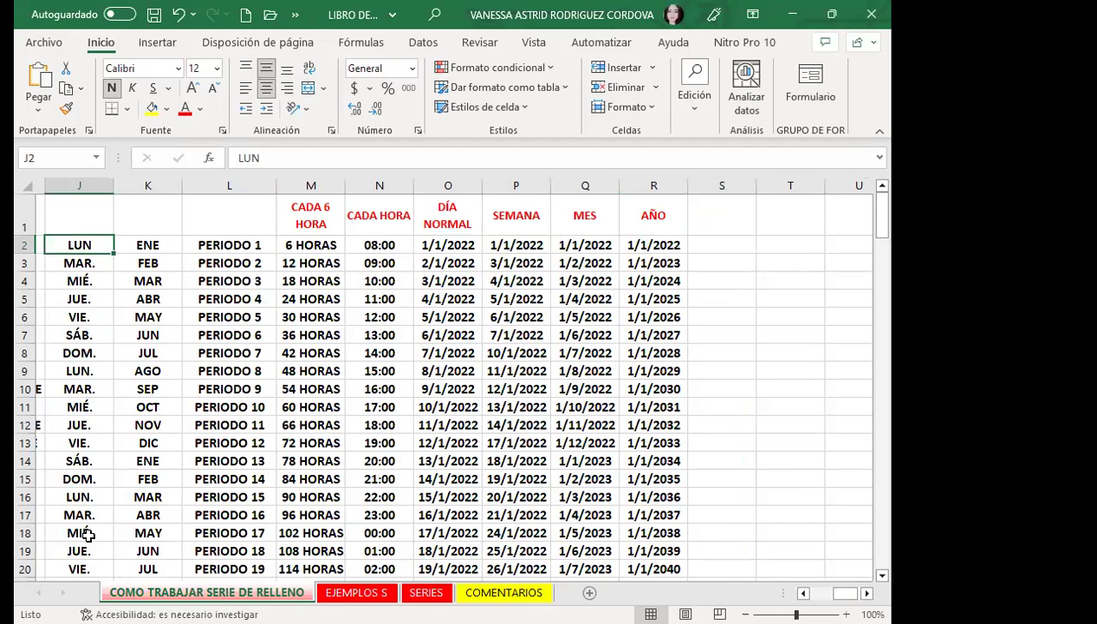
{"action": "left_click", "coordinate": [723, 248]}
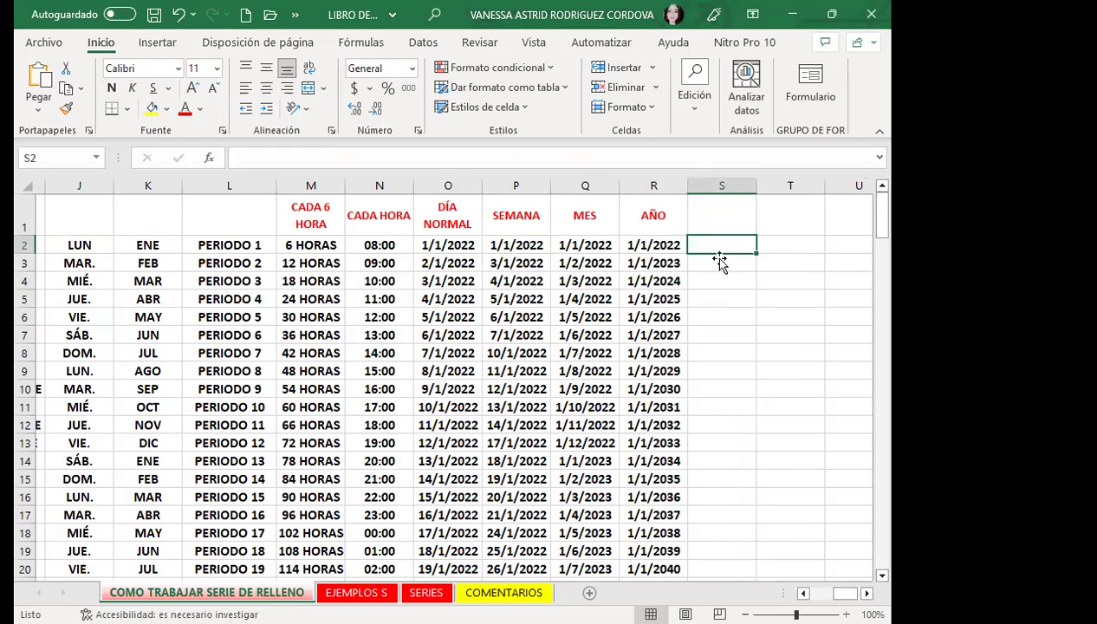
{"action": "scroll", "coordinate": [237, 480], "scroll_direction": "left", "scroll_amount": 5}
{"action": "scroll", "coordinate": [237, 480], "scroll_direction": "down", "scroll_amount": 3}
{"action": "scroll", "coordinate": [178, 495], "scroll_direction": "down", "scroll_amount": 5}
{"action": "scroll", "coordinate": [183, 499], "scroll_direction": "down", "scroll_amount": 5}
{"action": "scroll", "coordinate": [186, 499], "scroll_direction": "down", "scroll_amount": 7}
{"action": "scroll", "coordinate": [184, 500], "scroll_direction": "down", "scroll_amount": 7}
{"action": "scroll", "coordinate": [267, 477], "scroll_direction": "up", "scroll_amount": 1}
{"action": "scroll", "coordinate": [277, 478], "scroll_direction": "up", "scroll_amount": 13}
{"action": "scroll", "coordinate": [253, 464], "scroll_direction": "up", "scroll_amount": 6}
{"action": "scroll", "coordinate": [253, 464], "scroll_direction": "up", "scroll_amount": 7}
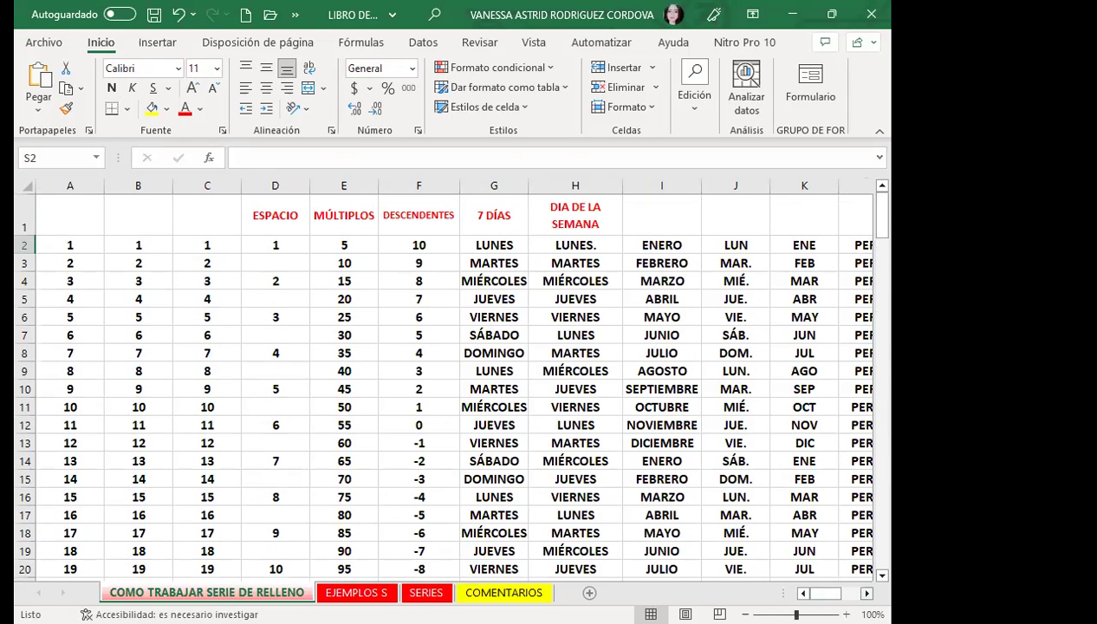
{"action": "scroll", "coordinate": [451, 381], "scroll_direction": "right", "scroll_amount": 3}
{"action": "scroll", "coordinate": [451, 382], "scroll_direction": "right", "scroll_amount": 2}
{"action": "scroll", "coordinate": [451, 381], "scroll_direction": "right", "scroll_amount": 2}
{"action": "scroll", "coordinate": [559, 315], "scroll_direction": "right", "scroll_amount": 2}
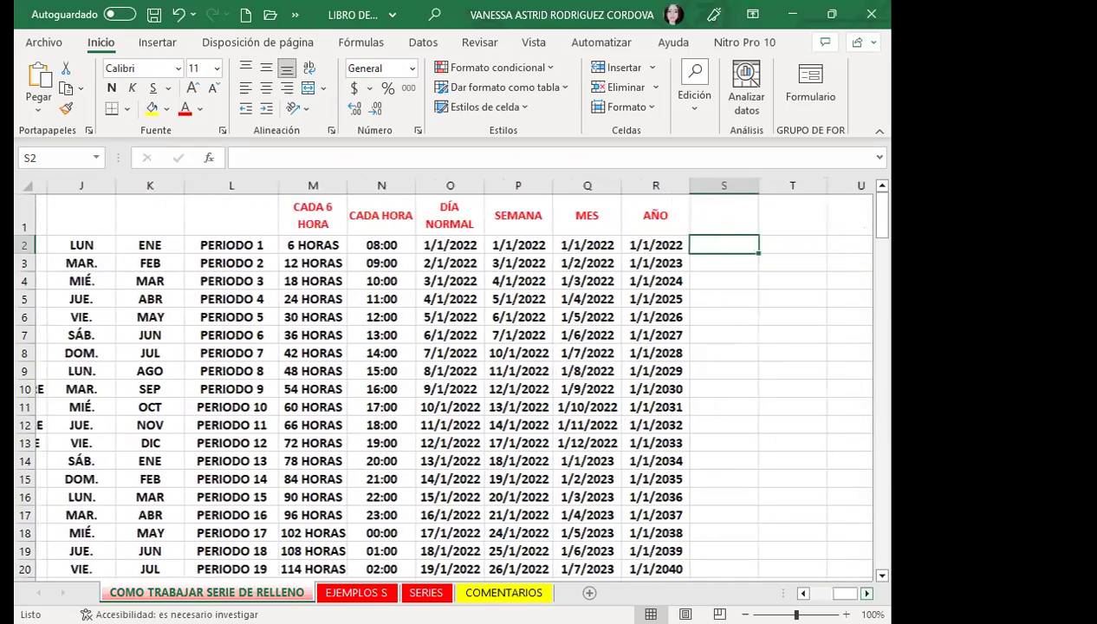
{"action": "scroll", "coordinate": [559, 315], "scroll_direction": "right", "scroll_amount": 2}
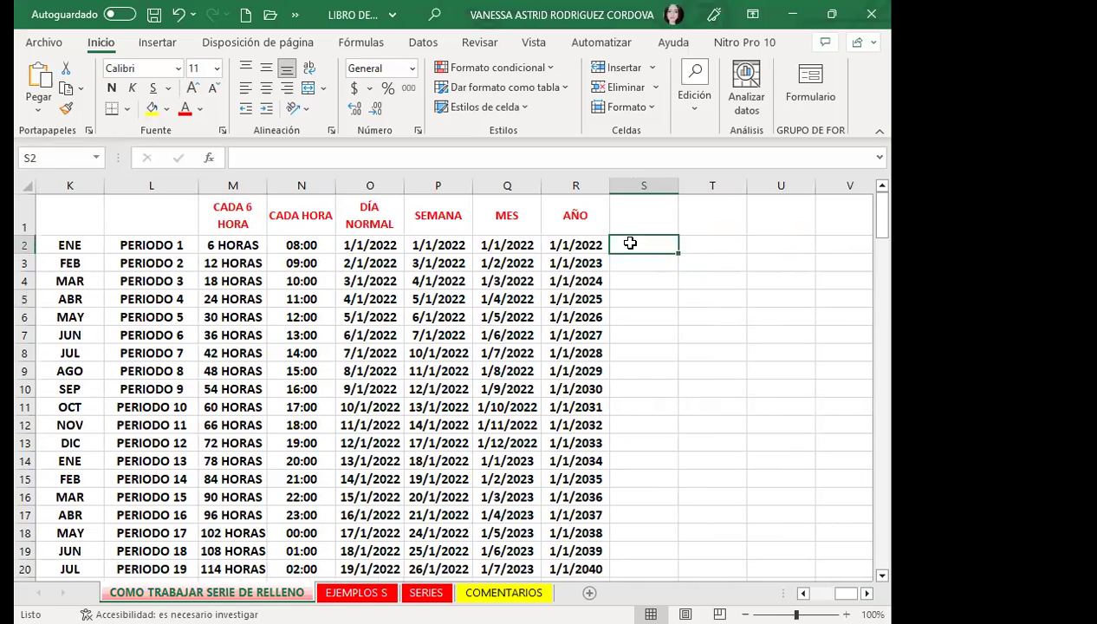
{"action": "left_click", "coordinate": [641, 212]}
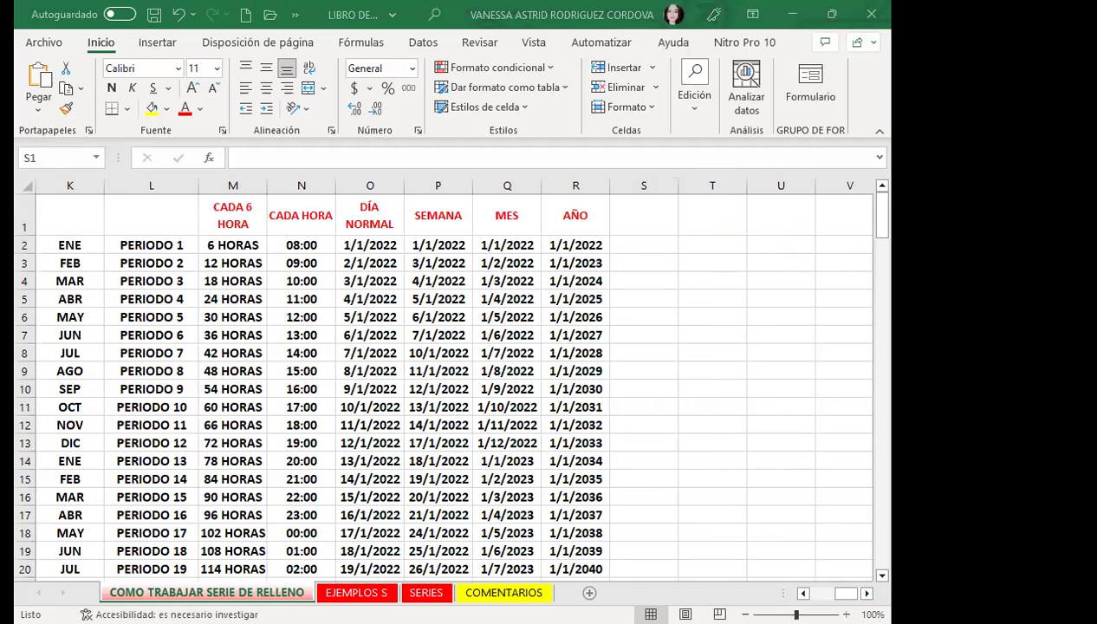
Enter ABECEDARIO in S1 and the letter A in S2, discarding AutoComplete suggestions
{"action": "type", "text": "ABECEDARIO"}
{"action": "left_click", "coordinate": [585, 218]}
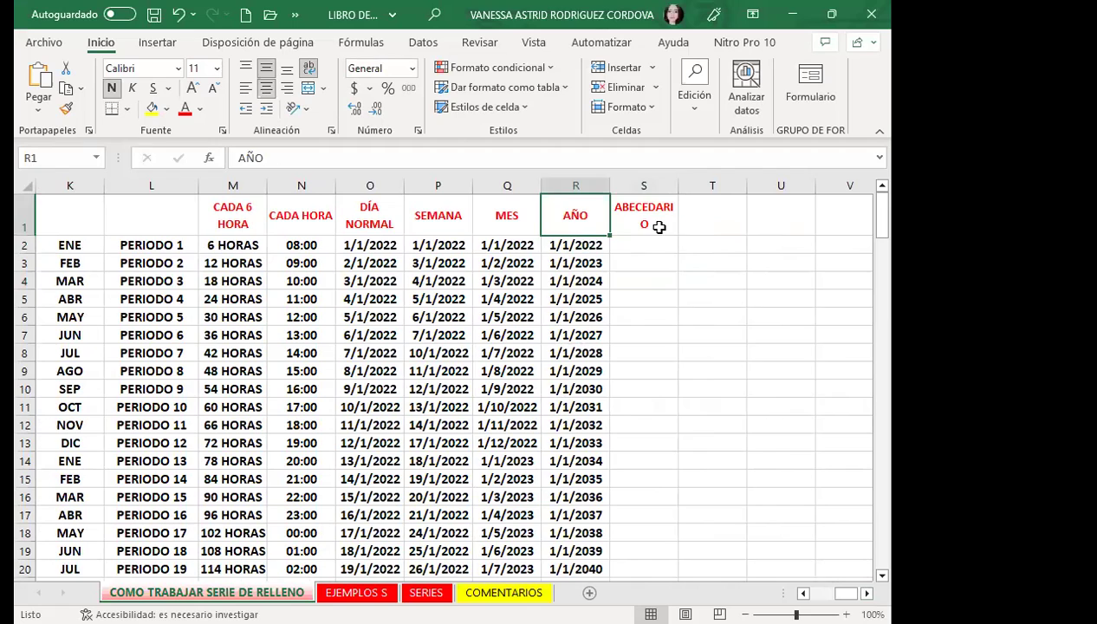
{"action": "left_click", "coordinate": [645, 250]}
{"action": "type", "text": "a"}
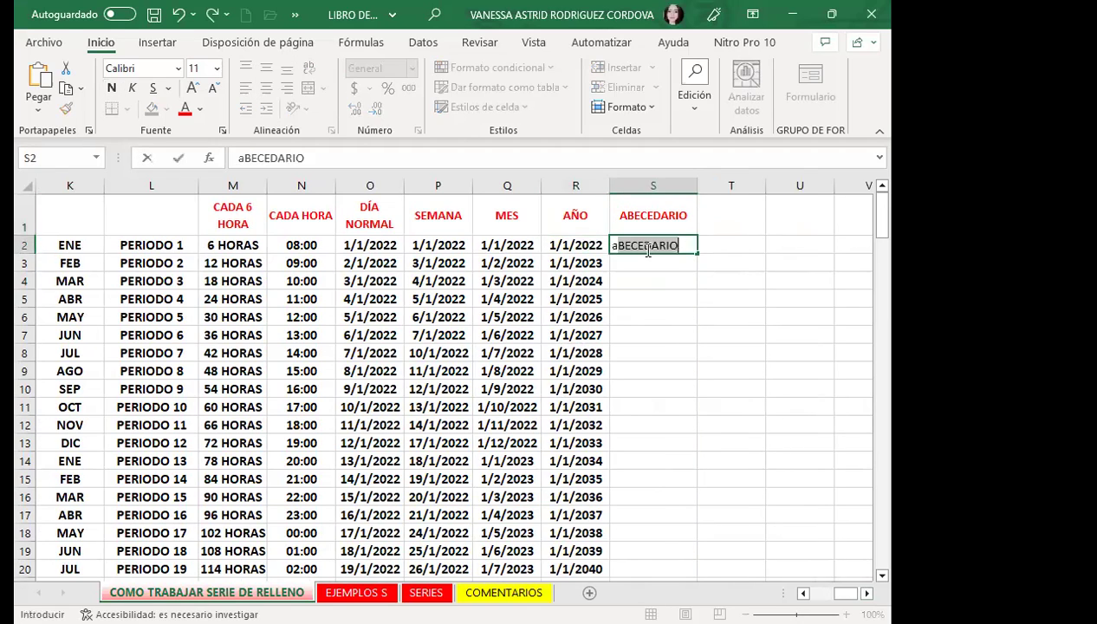
{"action": "key", "text": "BackSpace"}
{"action": "key", "text": "BackSpace"}
{"action": "type", "text": "A"}
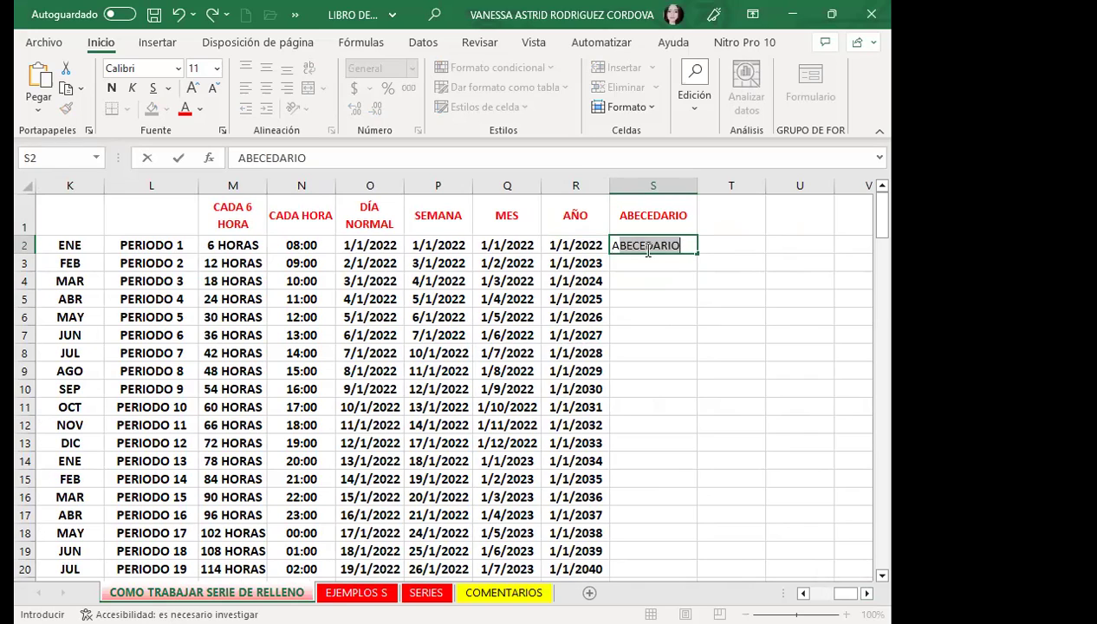
{"action": "key", "text": "BackSpace"}
{"action": "key", "text": "BackSpace"}
{"action": "type", "text": "A"}
{"action": "left_click", "coordinate": [652, 301]}
Try filling and copying A down column S to S13, then delete the trial values
{"action": "left_click", "coordinate": [645, 249]}
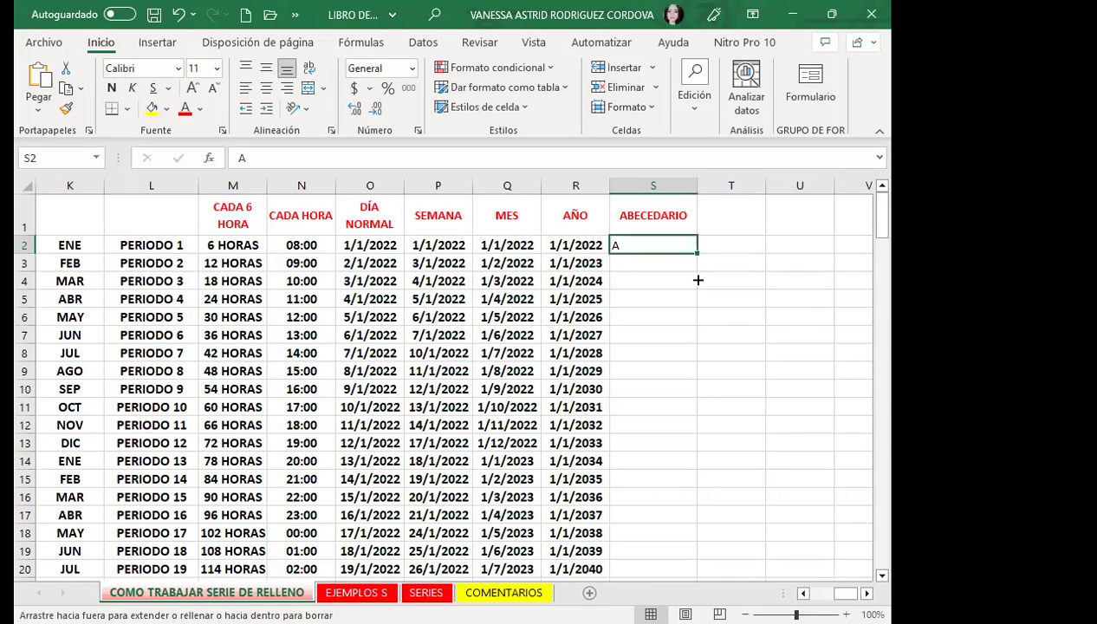
{"action": "left_click_drag", "start_coordinate": [698, 412], "coordinate": [697, 415]}
{"action": "key", "text": "Delete"}
{"action": "left_click", "coordinate": [634, 248]}
{"action": "type", "text": "A"}
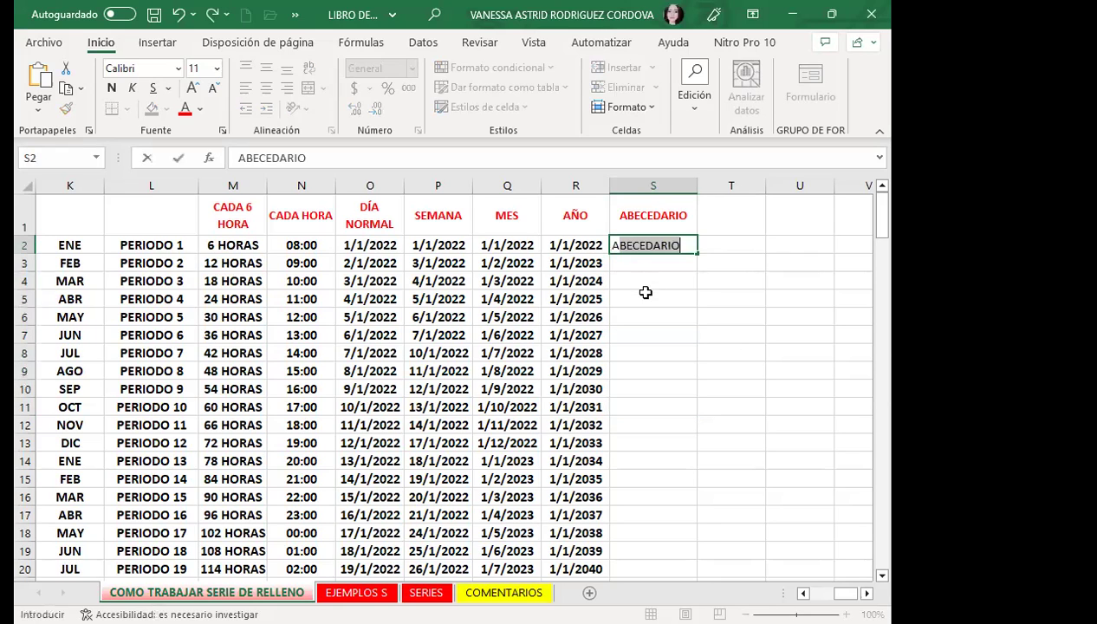
{"action": "key", "text": "Delete"}
{"action": "key", "text": "Return"}
{"action": "left_click", "coordinate": [642, 246]}
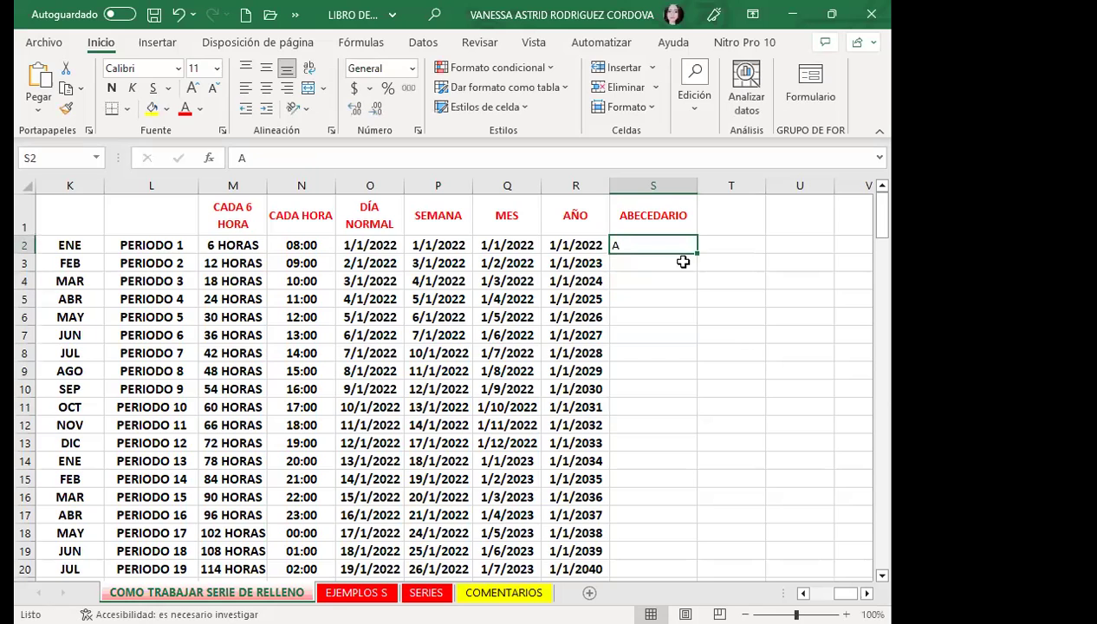
{"action": "left_click_drag", "start_coordinate": [699, 265], "coordinate": [676, 456]}
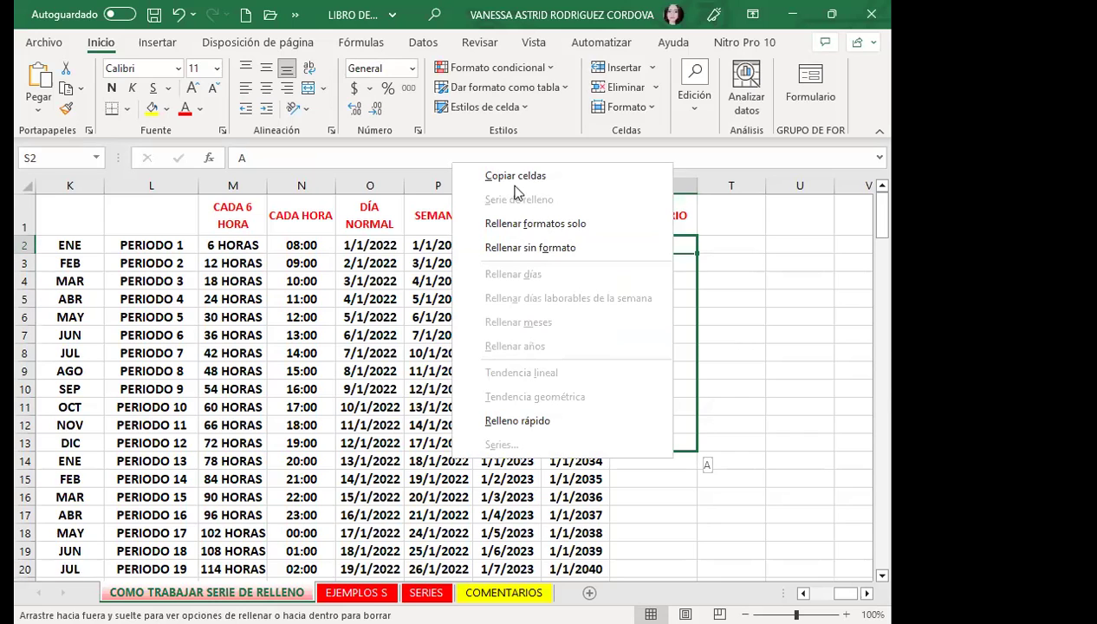
{"action": "left_click", "coordinate": [523, 176]}
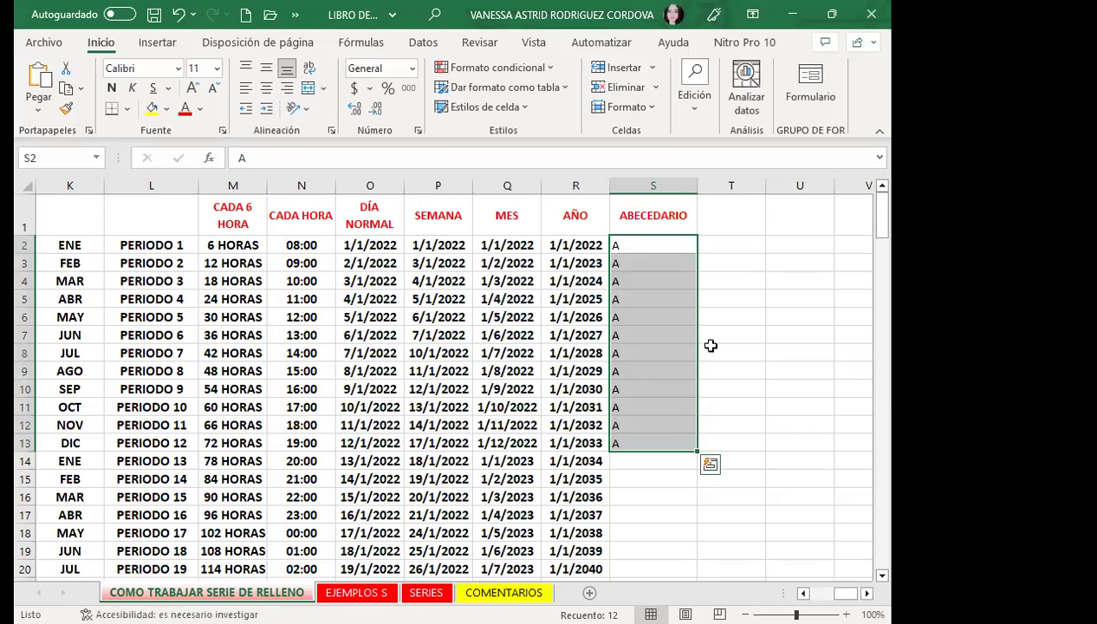
{"action": "left_click", "coordinate": [676, 337]}
{"action": "left_click_drag", "start_coordinate": [637, 263], "coordinate": [636, 438]}
{"action": "key", "text": "Delete"}
Enter B in S3, extend the A/B pattern down to S17, then clear it
{"action": "left_click", "coordinate": [634, 264]}
{"action": "type", "text": "B"}
{"action": "key", "text": "Return"}
{"action": "left_click_drag", "start_coordinate": [642, 246], "coordinate": [702, 383]}
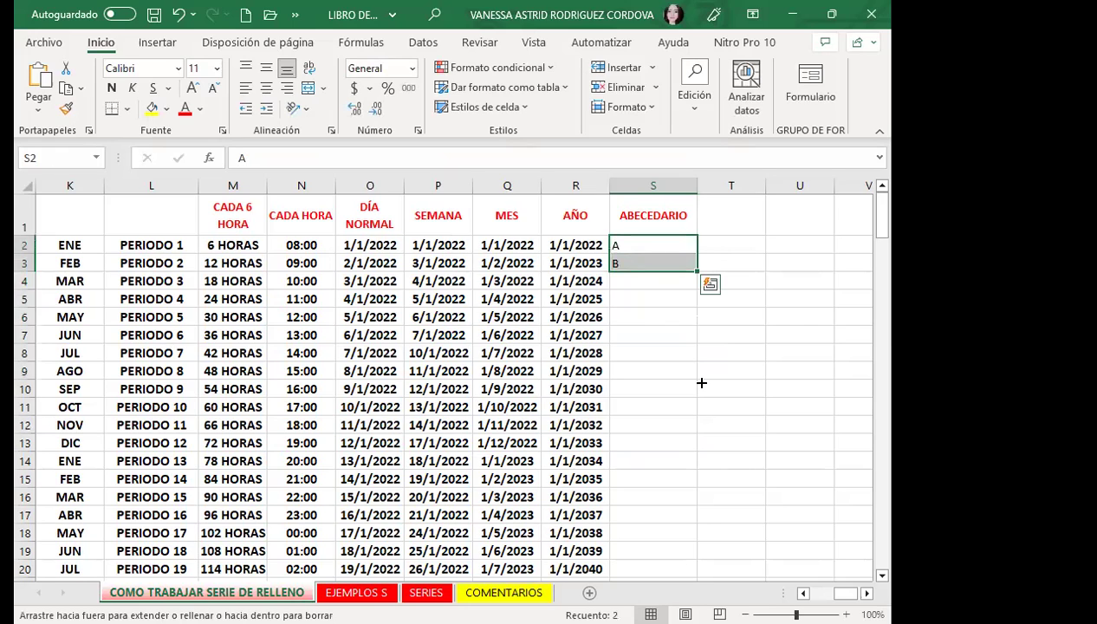
{"action": "left_click_drag", "start_coordinate": [701, 382], "coordinate": [321, 501]}
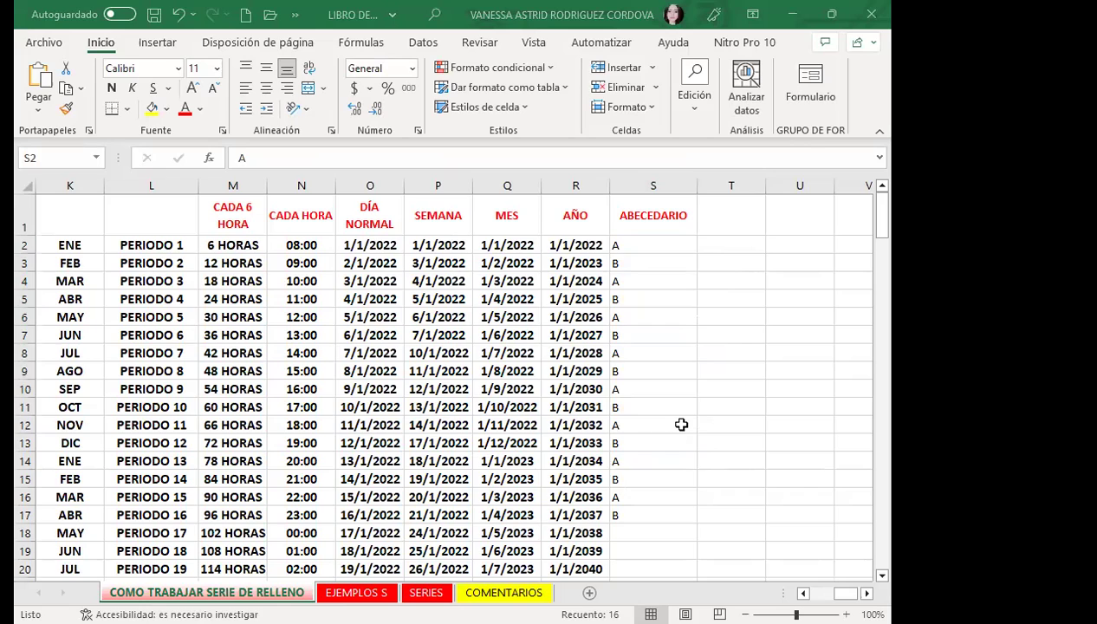
{"action": "key", "text": "Delete"}
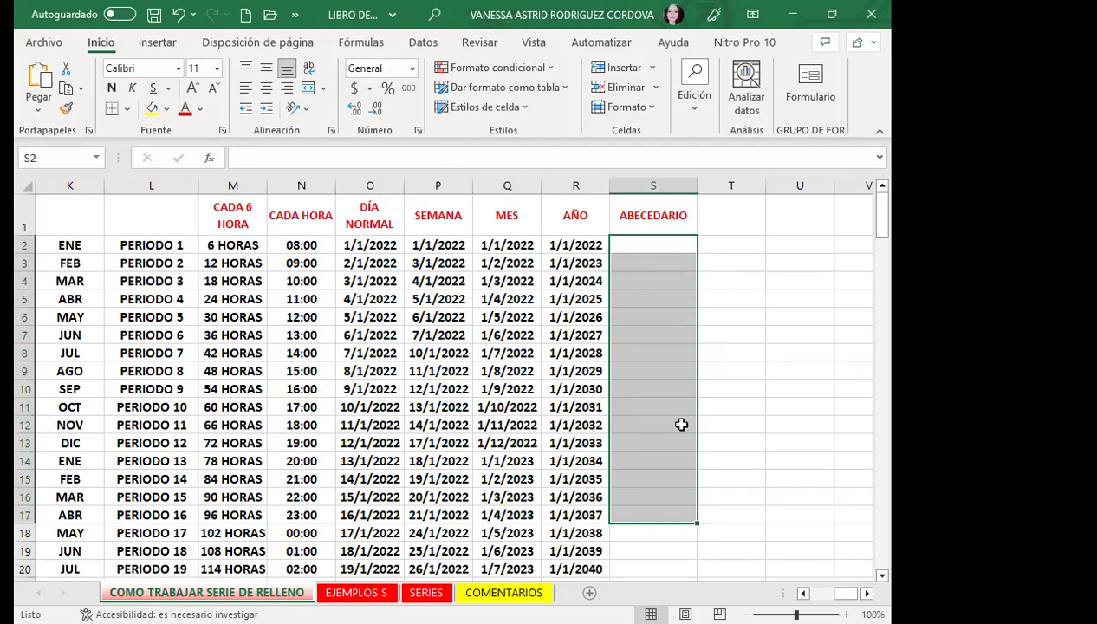
Type the letters A, B, C, D and E down column S starting at S2
{"action": "left_click", "coordinate": [668, 318]}
{"action": "left_click", "coordinate": [628, 253]}
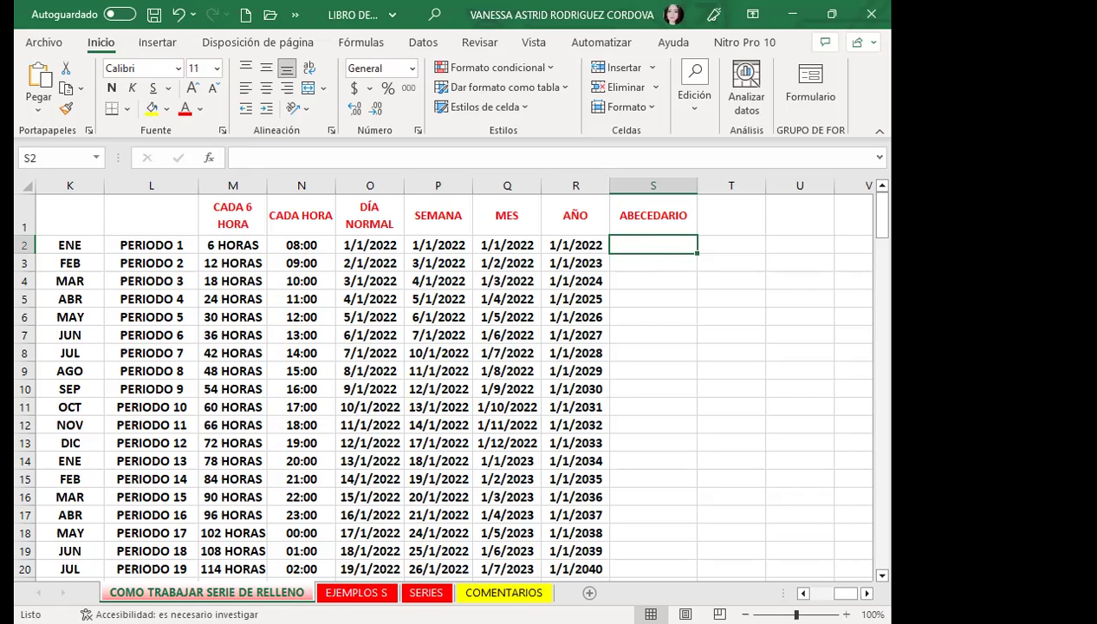
{"action": "left_click", "coordinate": [626, 314]}
{"action": "left_click", "coordinate": [639, 247]}
{"action": "type", "text": "A"}
{"action": "key", "text": "Return"}
{"action": "type", "text": "B"}
{"action": "key", "text": "Return"}
{"action": "type", "text": "C D"}
{"action": "key", "text": "Return"}
{"action": "type", "text": "E"}
{"action": "key", "text": "Return"}
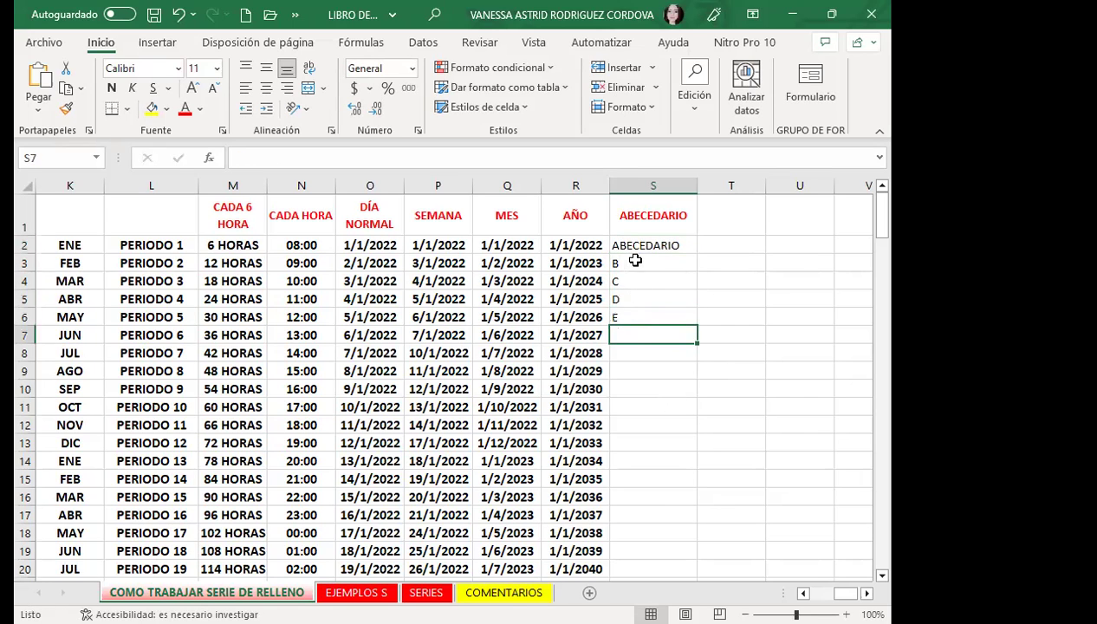
Clear the typed letters from S2 through S6 again
{"action": "left_click_drag", "start_coordinate": [631, 247], "coordinate": [646, 320]}
{"action": "key", "text": "BackSpace"}
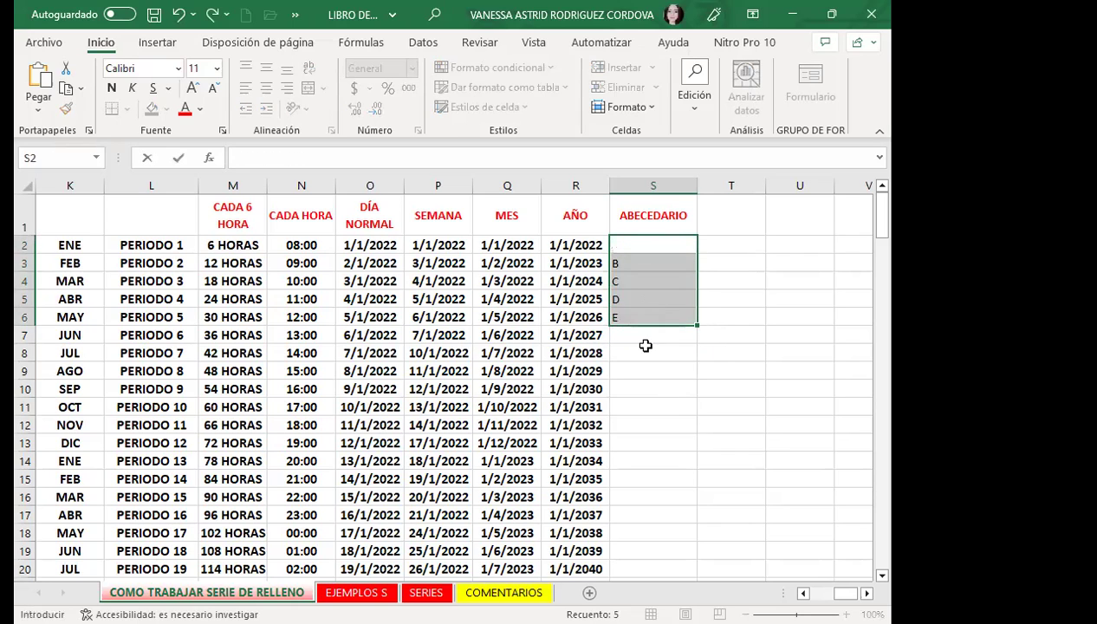
{"action": "left_click", "coordinate": [644, 342]}
{"action": "left_click_drag", "start_coordinate": [635, 269], "coordinate": [635, 334]}
{"action": "key", "text": "BackSpace"}
{"action": "left_click", "coordinate": [632, 300]}
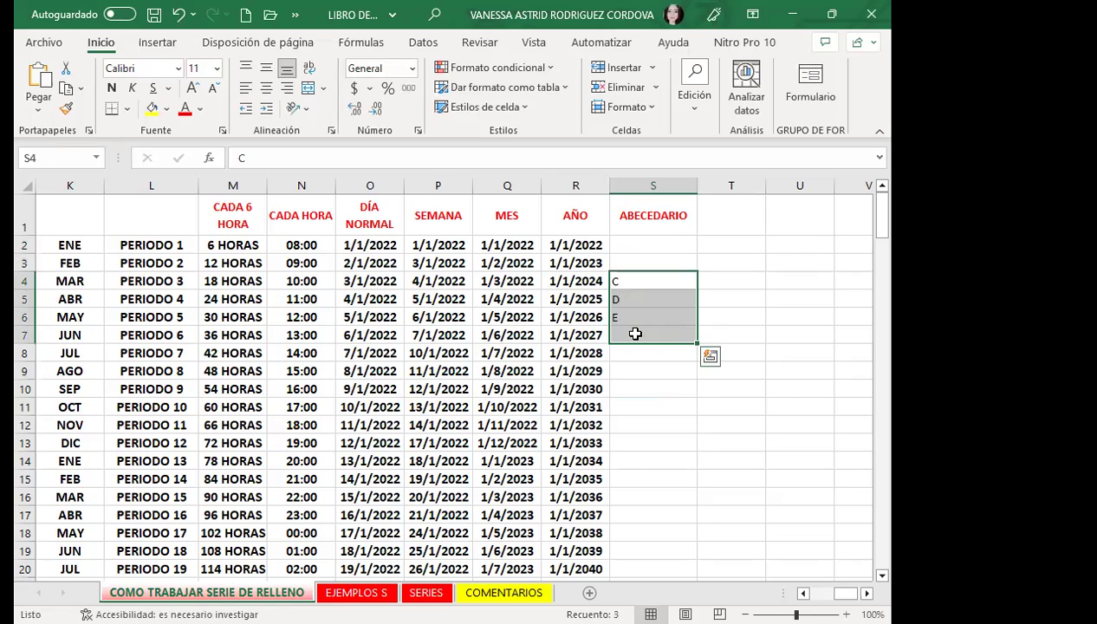
{"action": "key", "text": "Delete"}
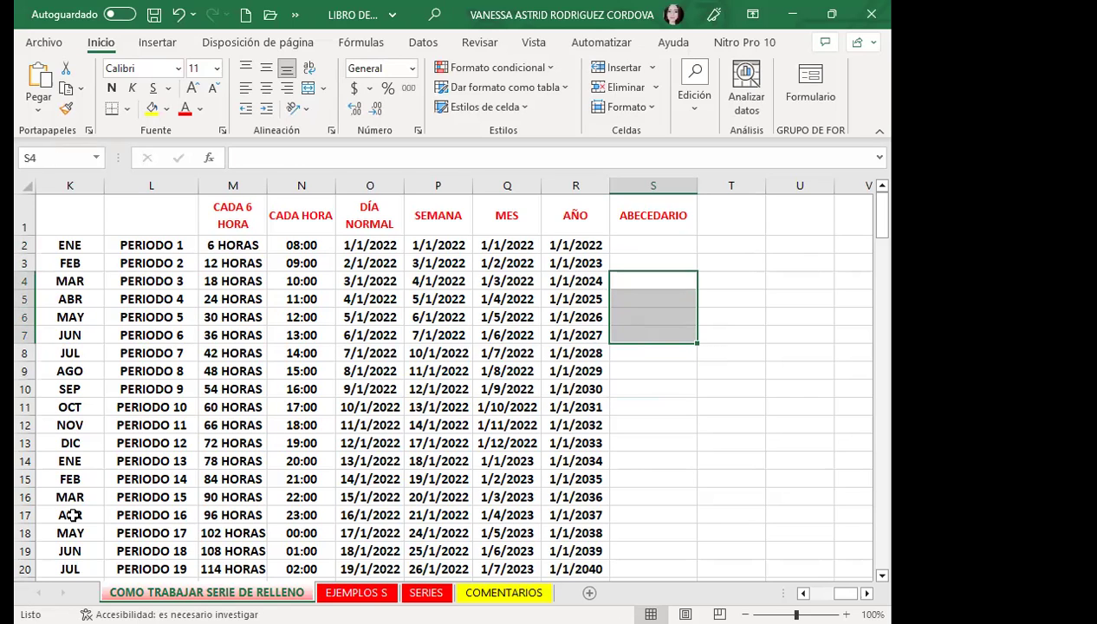
Copy the alphabet list B153:B179 from column B
{"action": "scroll", "coordinate": [191, 479], "scroll_direction": "left", "scroll_amount": 5}
{"action": "scroll", "coordinate": [190, 479], "scroll_direction": "down", "scroll_amount": 9}
{"action": "scroll", "coordinate": [190, 479], "scroll_direction": "down", "scroll_amount": 8}
{"action": "scroll", "coordinate": [190, 480], "scroll_direction": "down", "scroll_amount": 1}
{"action": "scroll", "coordinate": [205, 469], "scroll_direction": "down", "scroll_amount": 4}
{"action": "scroll", "coordinate": [205, 469], "scroll_direction": "down", "scroll_amount": 5}
{"action": "scroll", "coordinate": [204, 469], "scroll_direction": "down", "scroll_amount": 5}
{"action": "scroll", "coordinate": [204, 468], "scroll_direction": "down", "scroll_amount": 4}
{"action": "scroll", "coordinate": [205, 469], "scroll_direction": "down", "scroll_amount": 7}
{"action": "scroll", "coordinate": [205, 469], "scroll_direction": "down", "scroll_amount": 4}
{"action": "scroll", "coordinate": [204, 469], "scroll_direction": "down", "scroll_amount": 1}
{"action": "scroll", "coordinate": [204, 468], "scroll_direction": "down", "scroll_amount": 1}
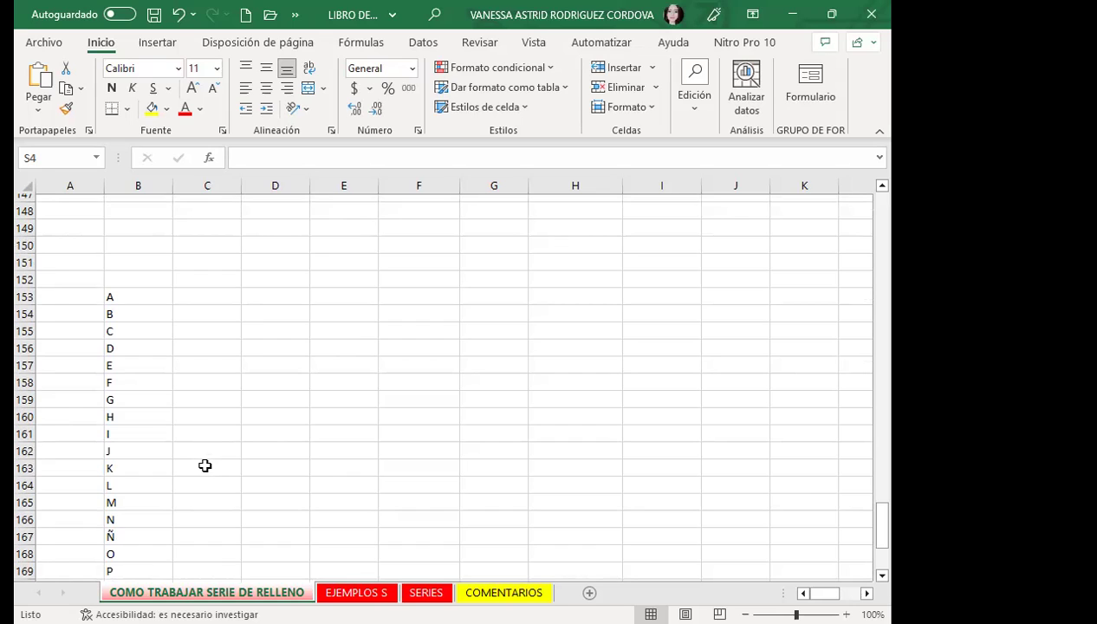
{"action": "left_click", "coordinate": [127, 295]}
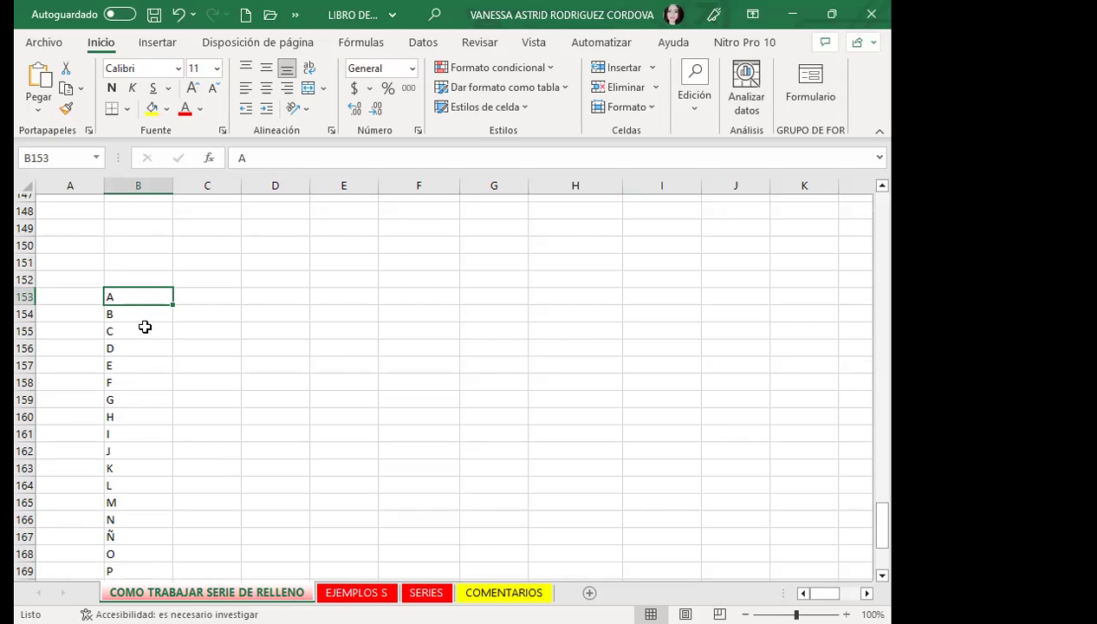
{"action": "mouse_move", "coordinate": [138, 295]}
{"action": "left_mouse_down"}
{"action": "mouse_move", "coordinate": [139, 577]}
{"action": "mouse_move", "coordinate": [174, 574]}
{"action": "left_mouse_up"}
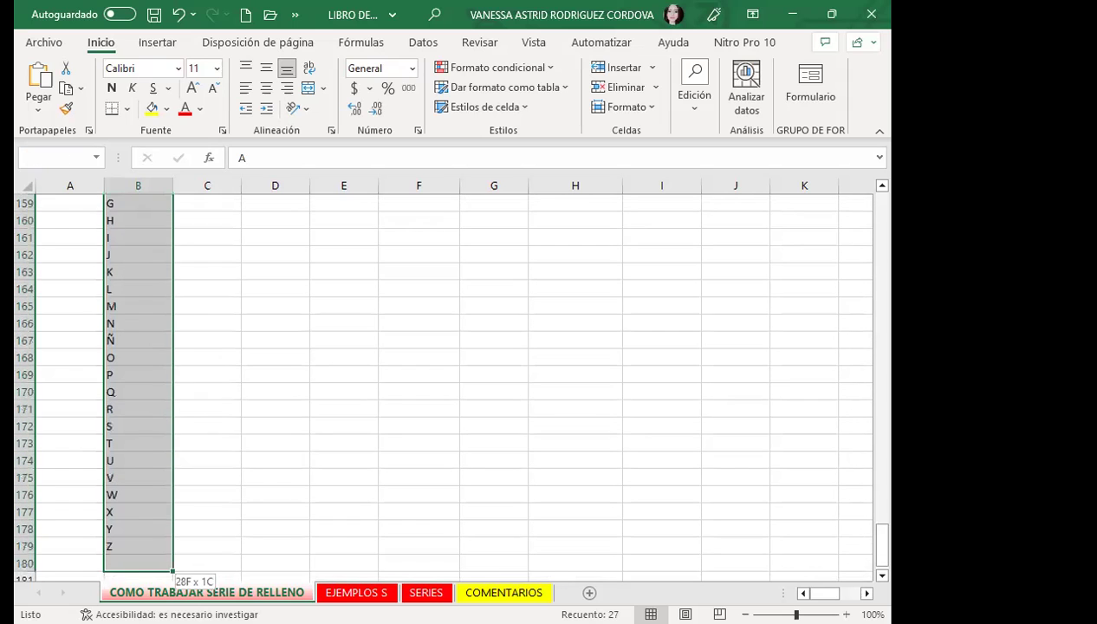
{"action": "key", "text": "ctrl+c"}
Paste the copied letters into the ABECEDARIO column starting at S2
{"action": "scroll", "coordinate": [845, 460], "scroll_direction": "up", "scroll_amount": 6}
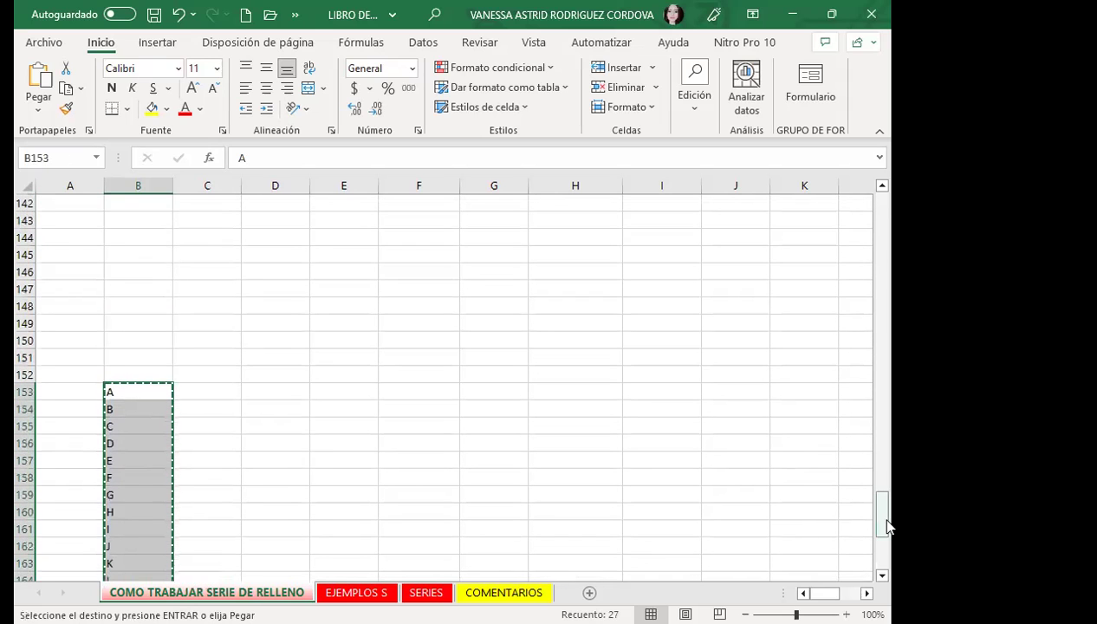
{"action": "left_click_drag", "start_coordinate": [883, 511], "coordinate": [892, 208]}
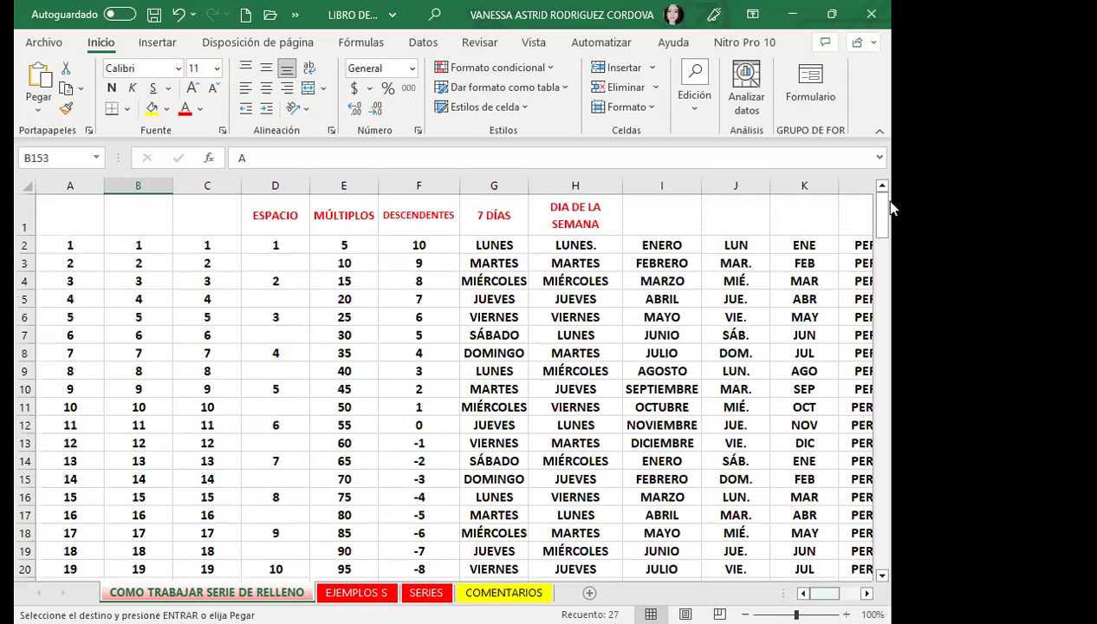
{"action": "scroll", "coordinate": [773, 246], "scroll_direction": "right", "scroll_amount": 4}
{"action": "left_click", "coordinate": [832, 259]}
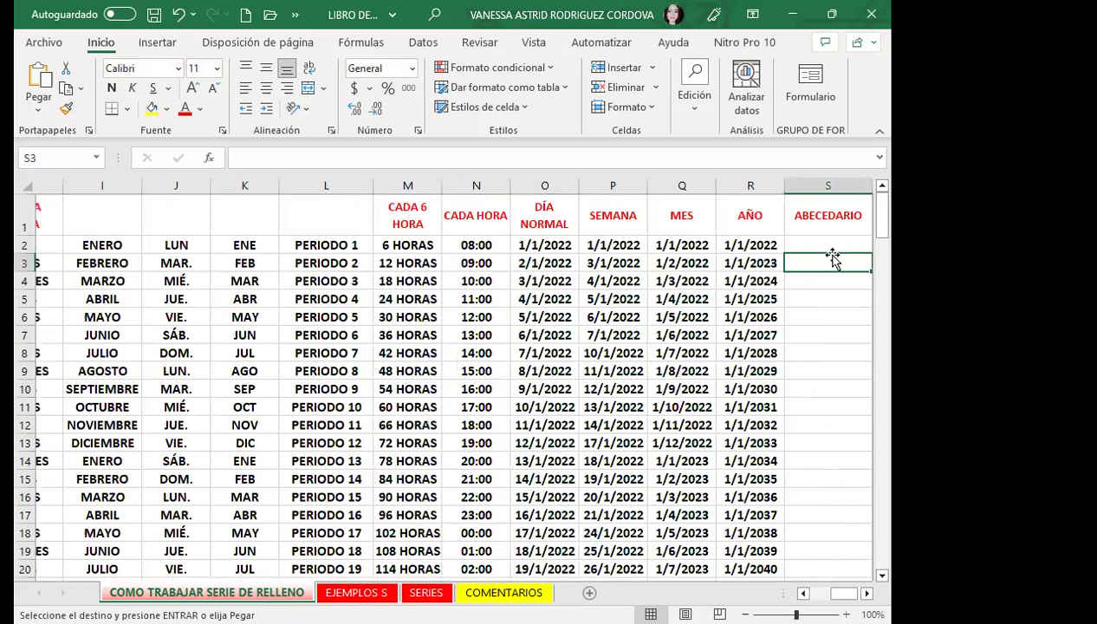
{"action": "left_click", "coordinate": [826, 245]}
{"action": "key", "text": "Return"}
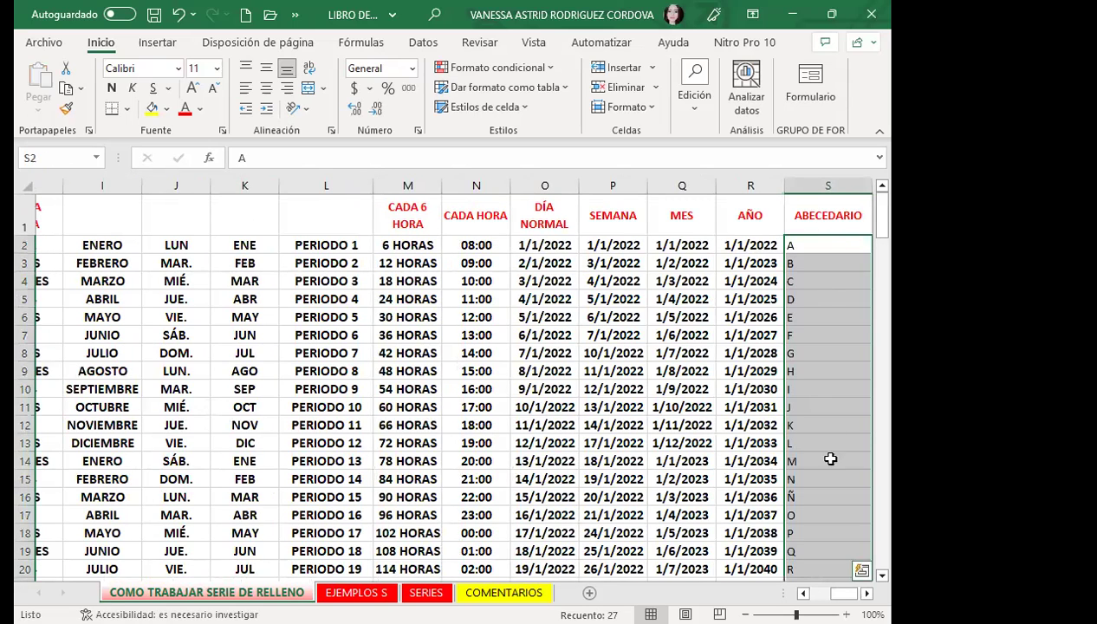
{"action": "left_click", "coordinate": [867, 593]}
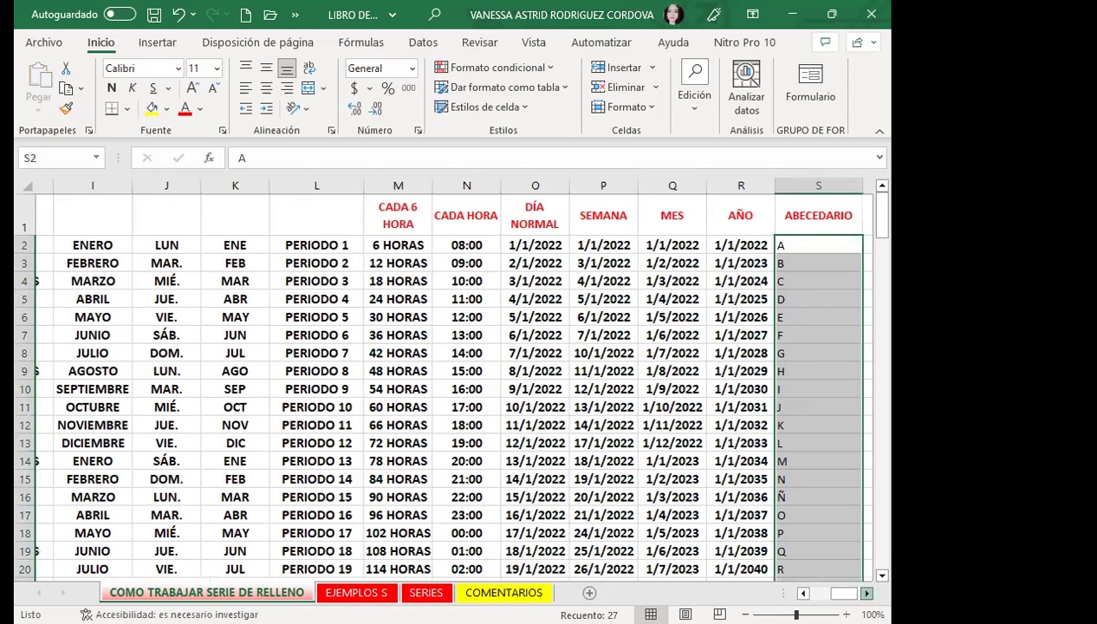
{"action": "scroll", "coordinate": [679, 458], "scroll_direction": "down", "scroll_amount": 1}
{"action": "scroll", "coordinate": [678, 458], "scroll_direction": "down", "scroll_amount": 1}
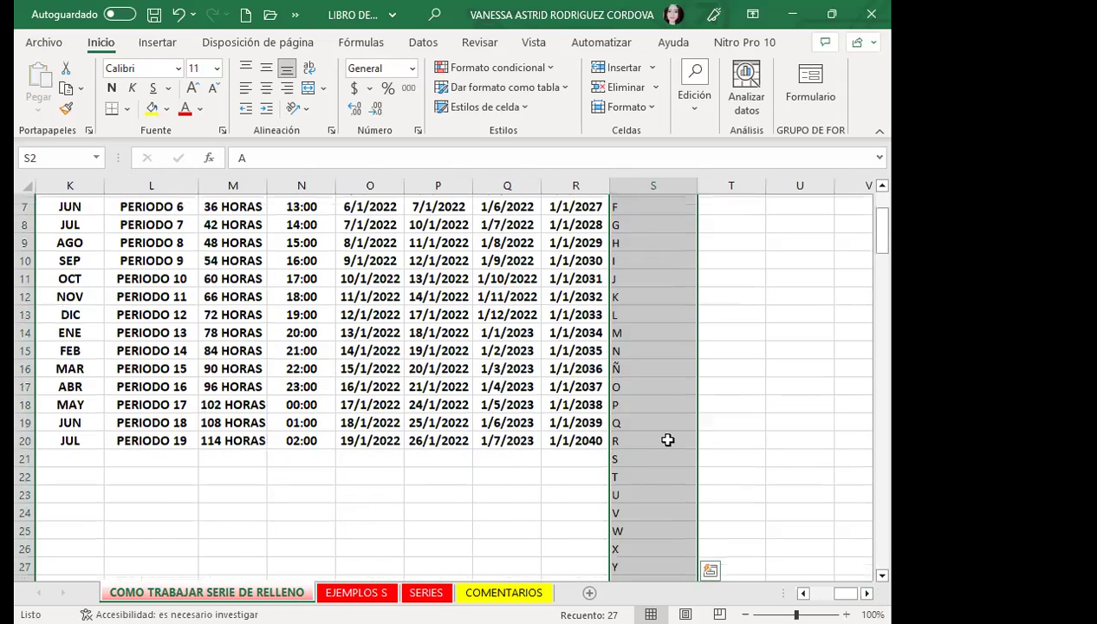
{"action": "scroll", "coordinate": [668, 440], "scroll_direction": "up", "scroll_amount": 2}
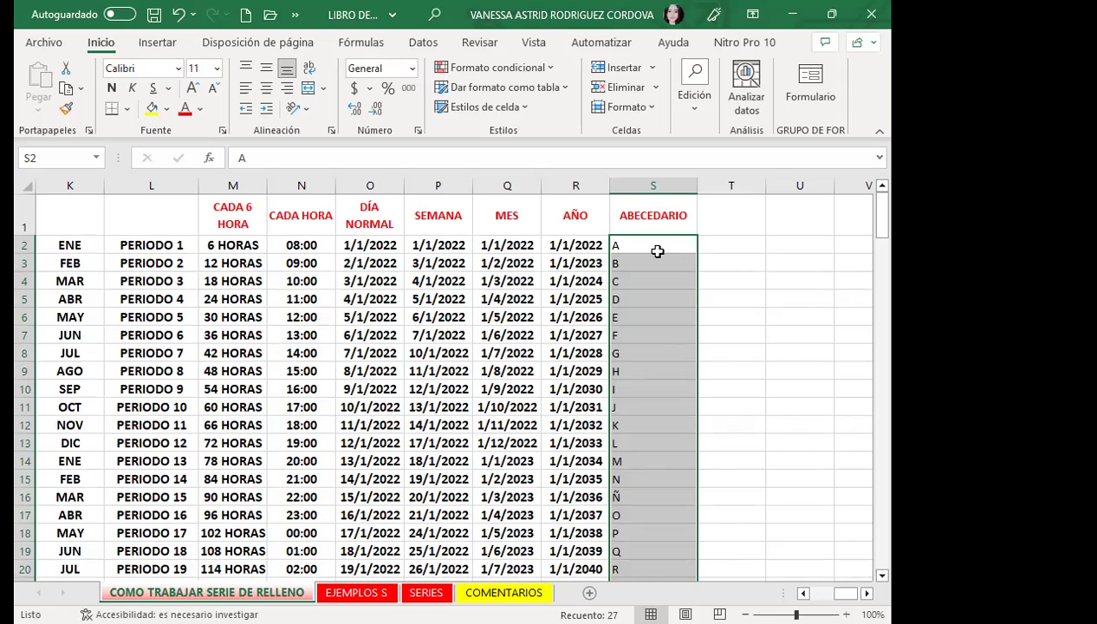
{"action": "scroll", "coordinate": [675, 535], "scroll_direction": "down", "scroll_amount": 2}
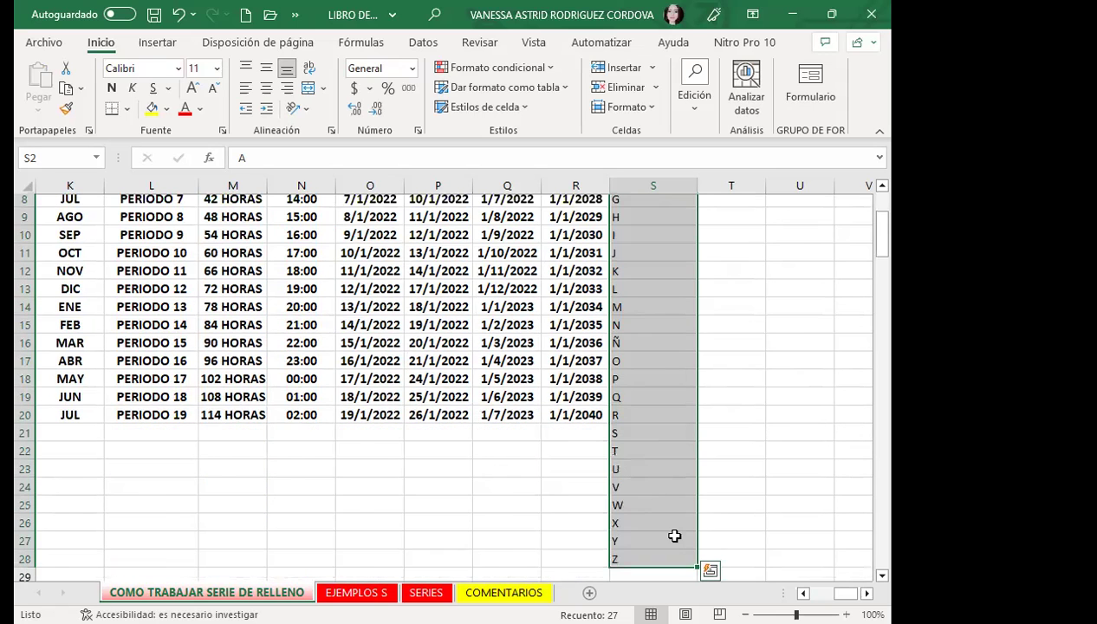
{"action": "scroll", "coordinate": [656, 381], "scroll_direction": "up", "scroll_amount": 2}
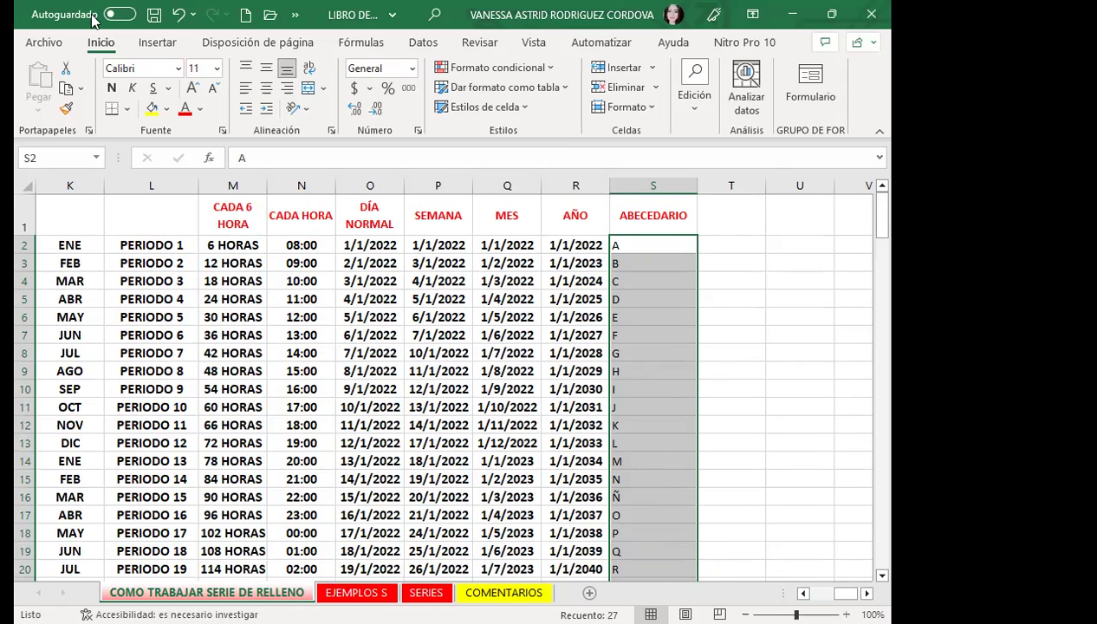
Open the Avanzadas page of Excel Options via the Quick Access Toolbar's Más comandos
{"action": "left_click", "coordinate": [295, 14]}
{"action": "left_click", "coordinate": [385, 43]}
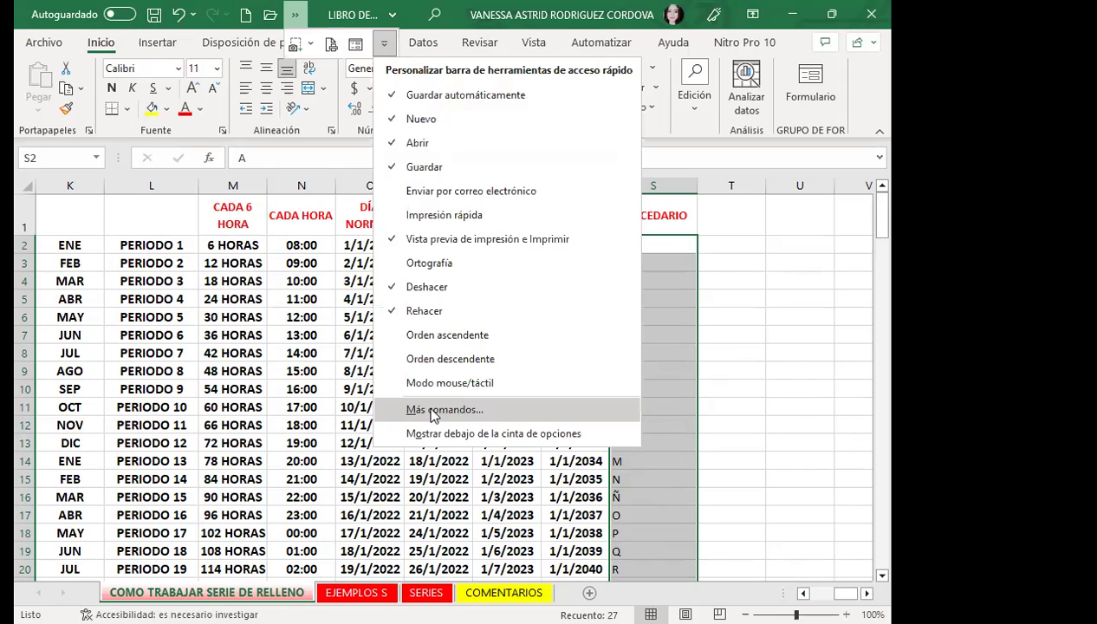
{"action": "left_click", "coordinate": [433, 412]}
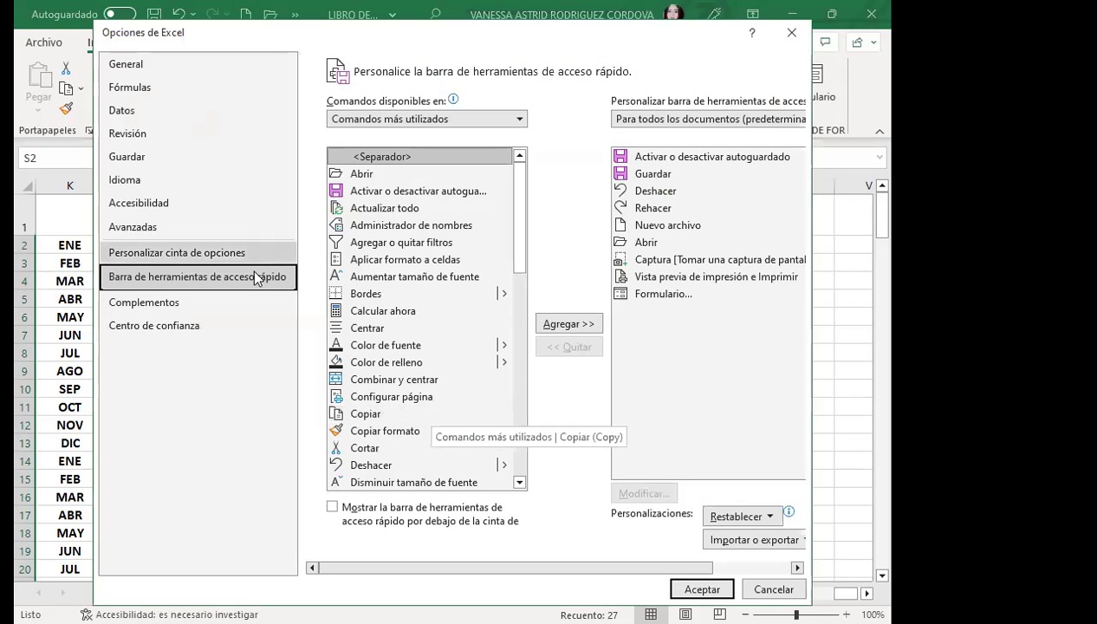
{"action": "left_click", "coordinate": [134, 236]}
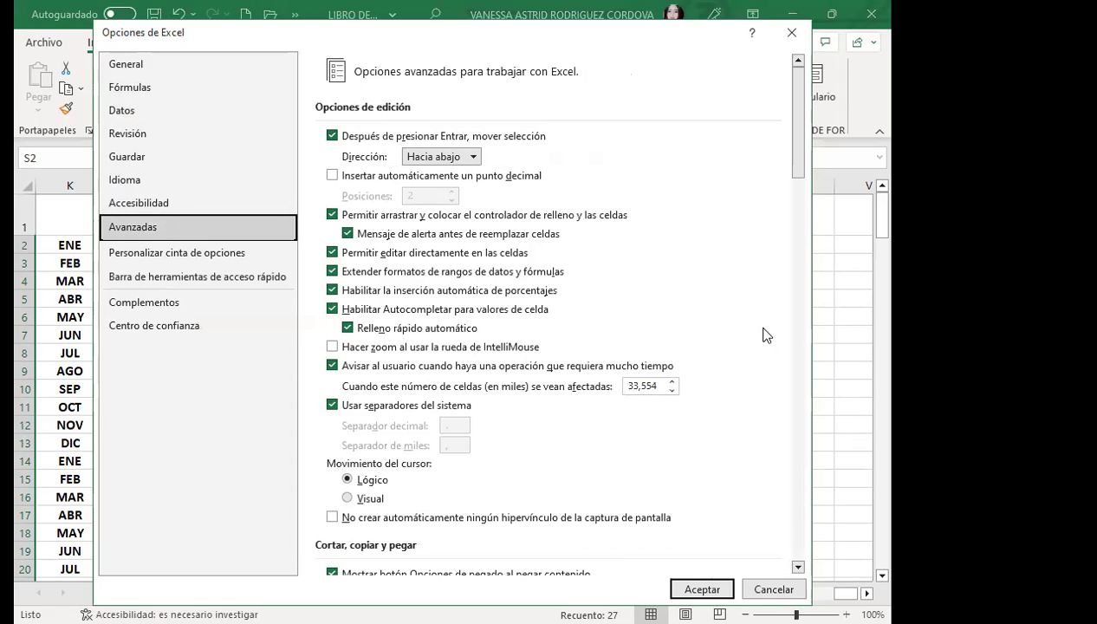
Scroll to the General section and open Modificar listas personalizadas
{"action": "scroll", "coordinate": [743, 342], "scroll_direction": "down", "scroll_amount": 1}
{"action": "scroll", "coordinate": [744, 341], "scroll_direction": "down", "scroll_amount": 1}
{"action": "scroll", "coordinate": [744, 342], "scroll_direction": "down", "scroll_amount": 1}
{"action": "scroll", "coordinate": [744, 344], "scroll_direction": "down", "scroll_amount": 1}
{"action": "scroll", "coordinate": [744, 346], "scroll_direction": "down", "scroll_amount": 3}
{"action": "scroll", "coordinate": [743, 347], "scroll_direction": "down", "scroll_amount": 2}
{"action": "scroll", "coordinate": [743, 351], "scroll_direction": "down", "scroll_amount": 2}
{"action": "scroll", "coordinate": [743, 351], "scroll_direction": "down", "scroll_amount": 2}
{"action": "scroll", "coordinate": [743, 351], "scroll_direction": "down", "scroll_amount": 4}
{"action": "scroll", "coordinate": [744, 353], "scroll_direction": "down", "scroll_amount": 3}
{"action": "scroll", "coordinate": [744, 355], "scroll_direction": "down", "scroll_amount": 2}
{"action": "scroll", "coordinate": [742, 353], "scroll_direction": "down", "scroll_amount": 2}
{"action": "scroll", "coordinate": [742, 355], "scroll_direction": "down", "scroll_amount": 2}
{"action": "scroll", "coordinate": [742, 355], "scroll_direction": "down", "scroll_amount": 2}
{"action": "scroll", "coordinate": [741, 356], "scroll_direction": "down", "scroll_amount": 1}
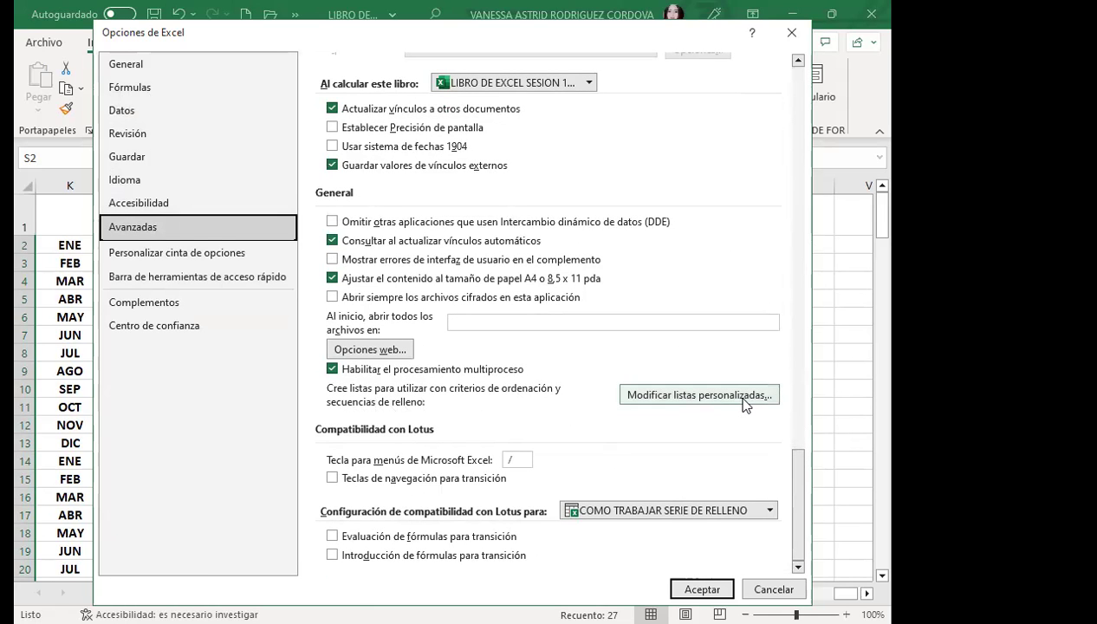
{"action": "left_click", "coordinate": [692, 396]}
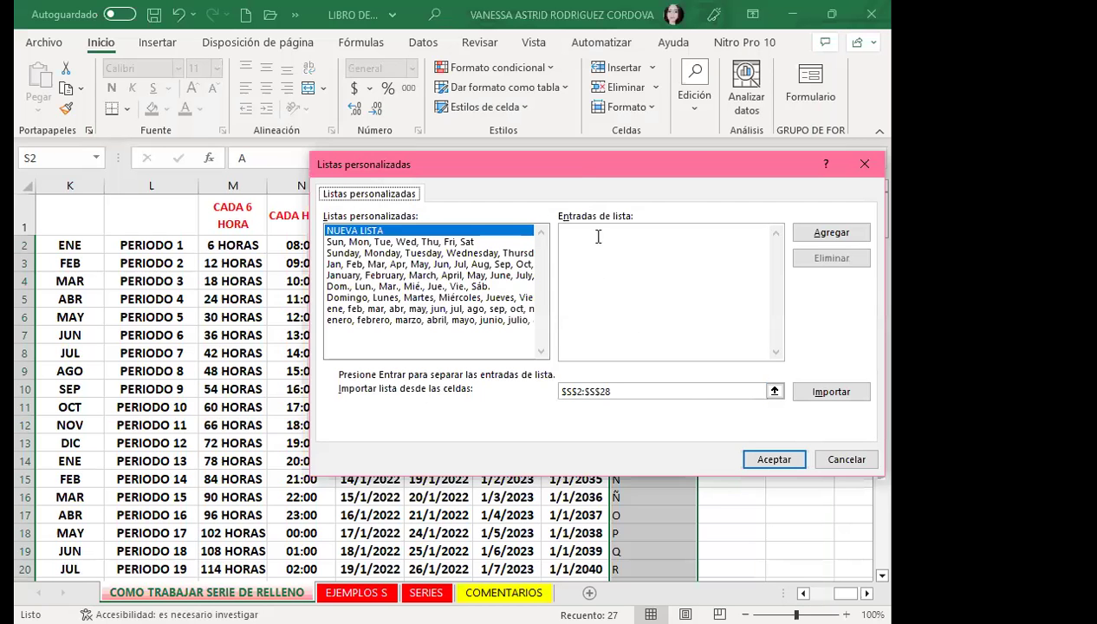
Import $S$2:$S$28 as a new custom list and confirm both dialogs with Aceptar
{"action": "left_click_drag", "start_coordinate": [563, 171], "coordinate": [457, 139]}
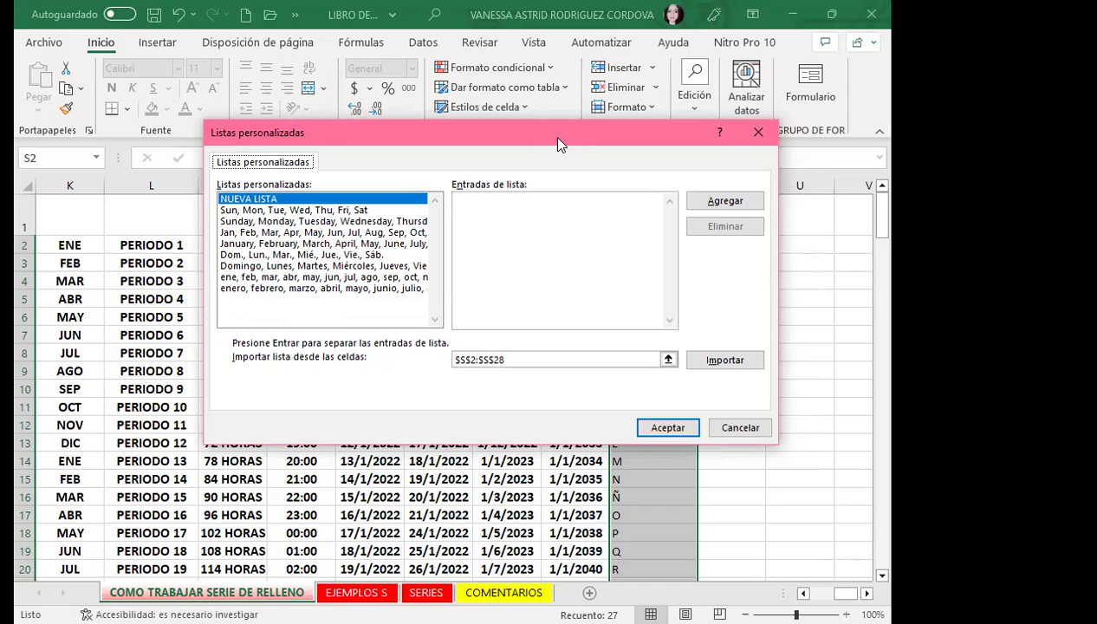
{"action": "left_click_drag", "start_coordinate": [338, 132], "coordinate": [202, 65]}
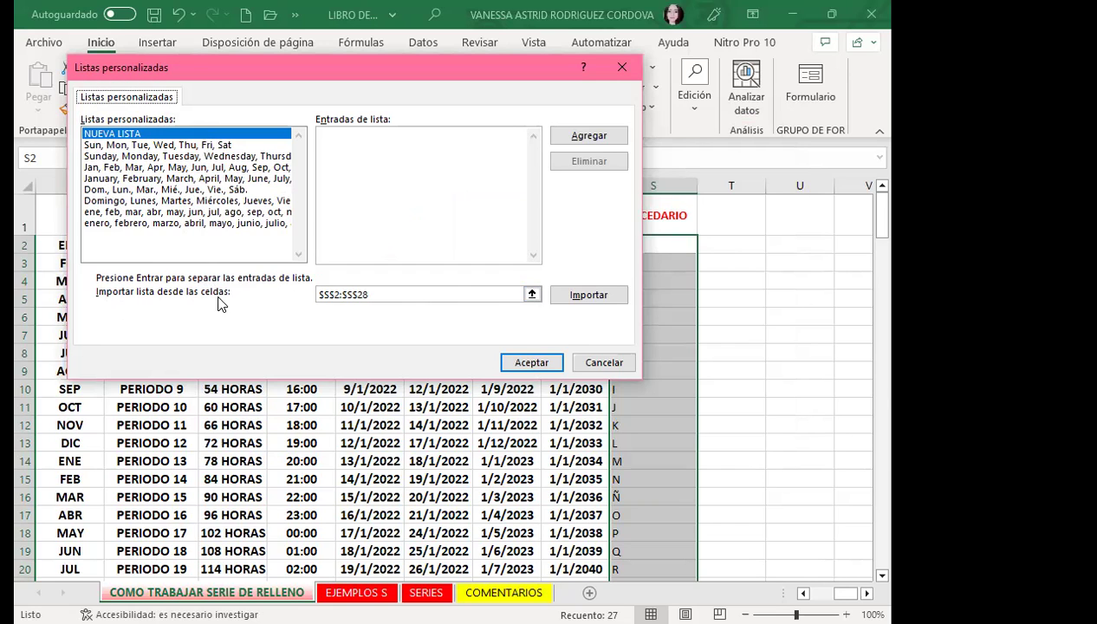
{"action": "left_click", "coordinate": [382, 295]}
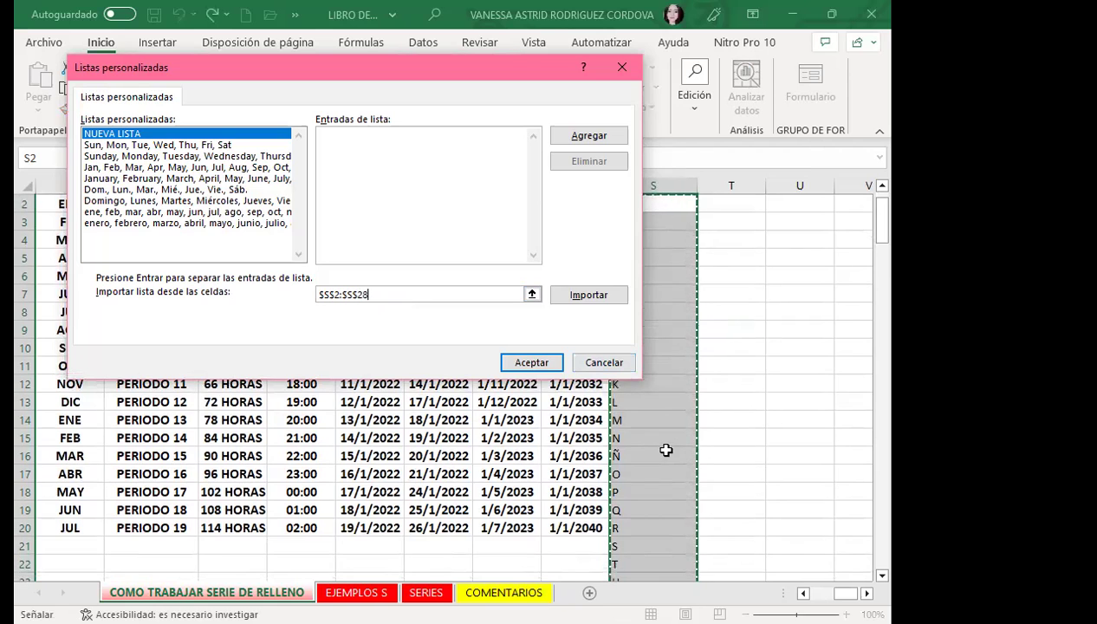
{"action": "scroll", "coordinate": [667, 451], "scroll_direction": "down", "scroll_amount": 3}
{"action": "scroll", "coordinate": [680, 425], "scroll_direction": "up", "scroll_amount": 4}
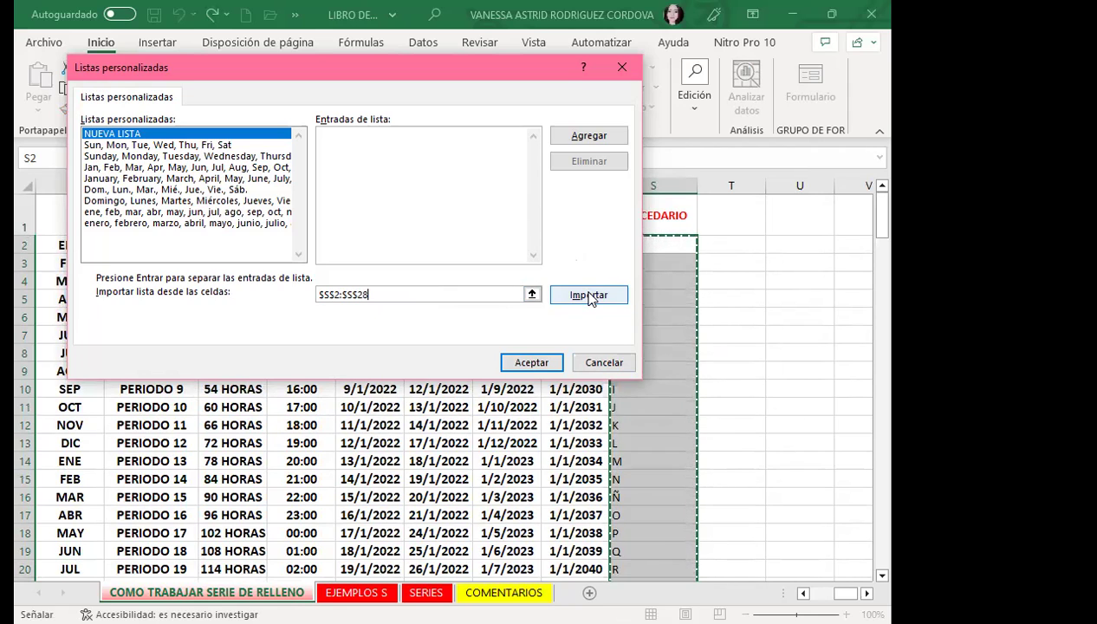
{"action": "left_click", "coordinate": [589, 295]}
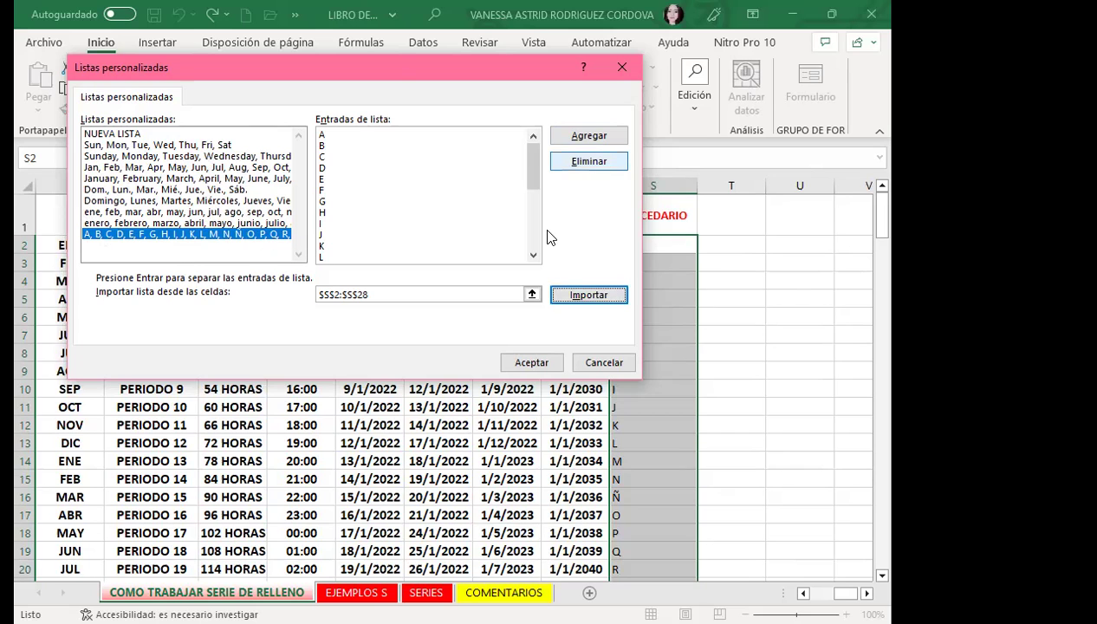
{"action": "left_click", "coordinate": [527, 366]}
{"action": "left_click", "coordinate": [527, 364]}
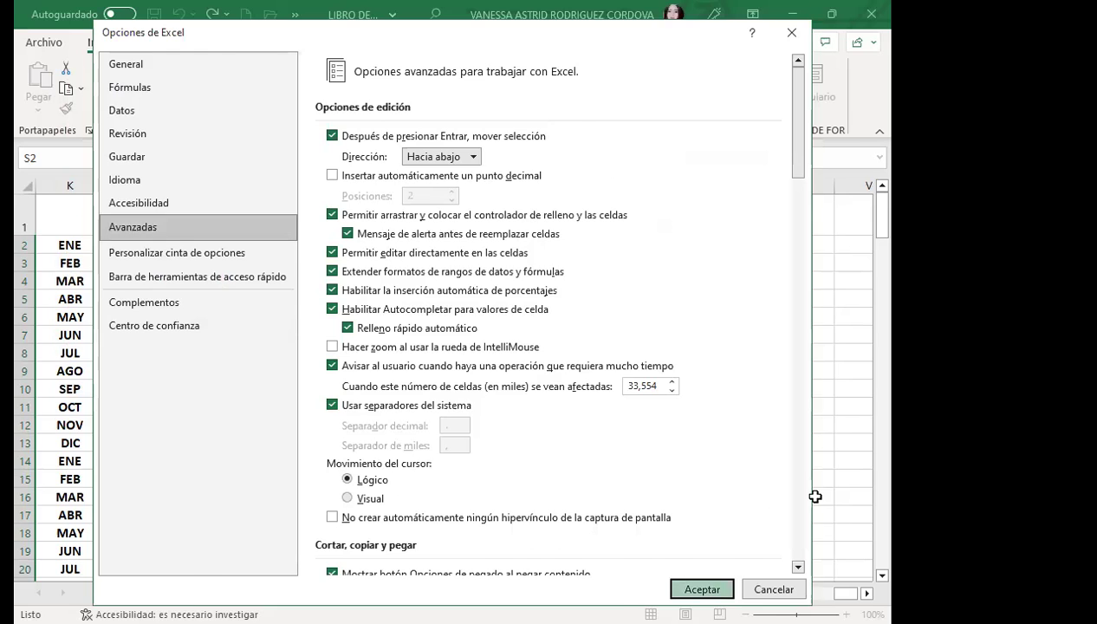
{"action": "key", "text": "Return"}
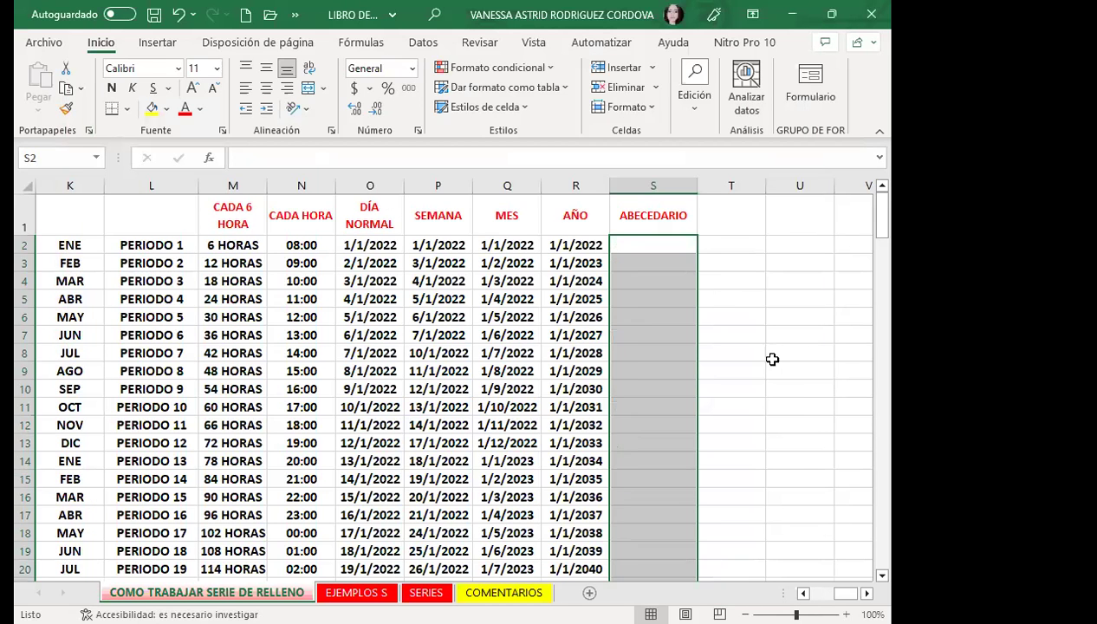
Clear column S and enter the letter A alone in S2
{"action": "key", "text": "Delete"}
{"action": "left_click", "coordinate": [780, 371]}
{"action": "left_click", "coordinate": [681, 246]}
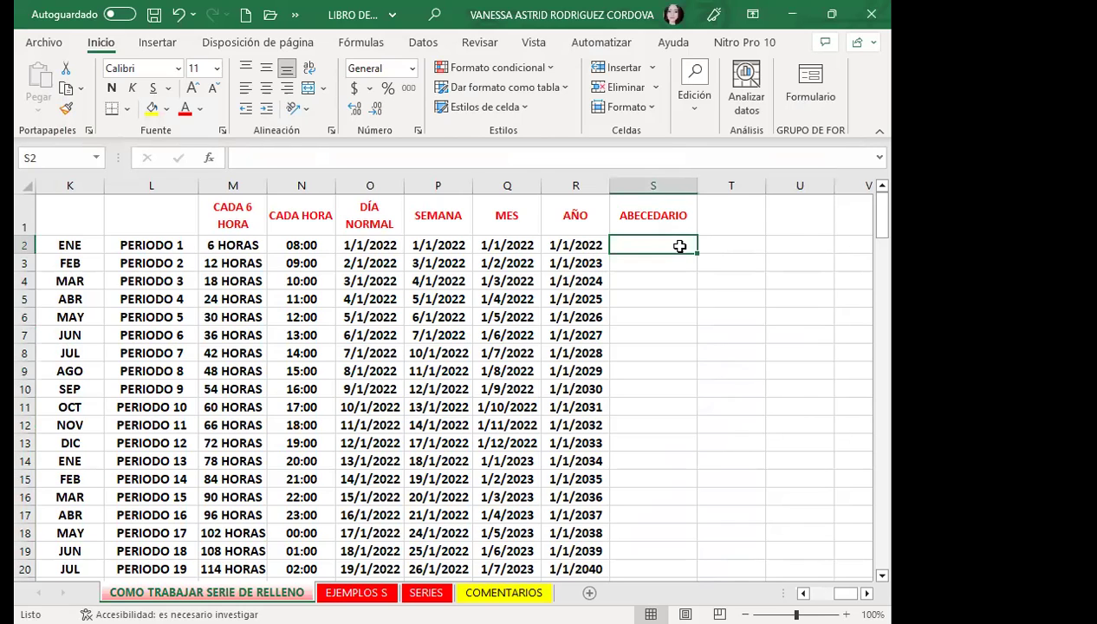
{"action": "type", "text": "A"}
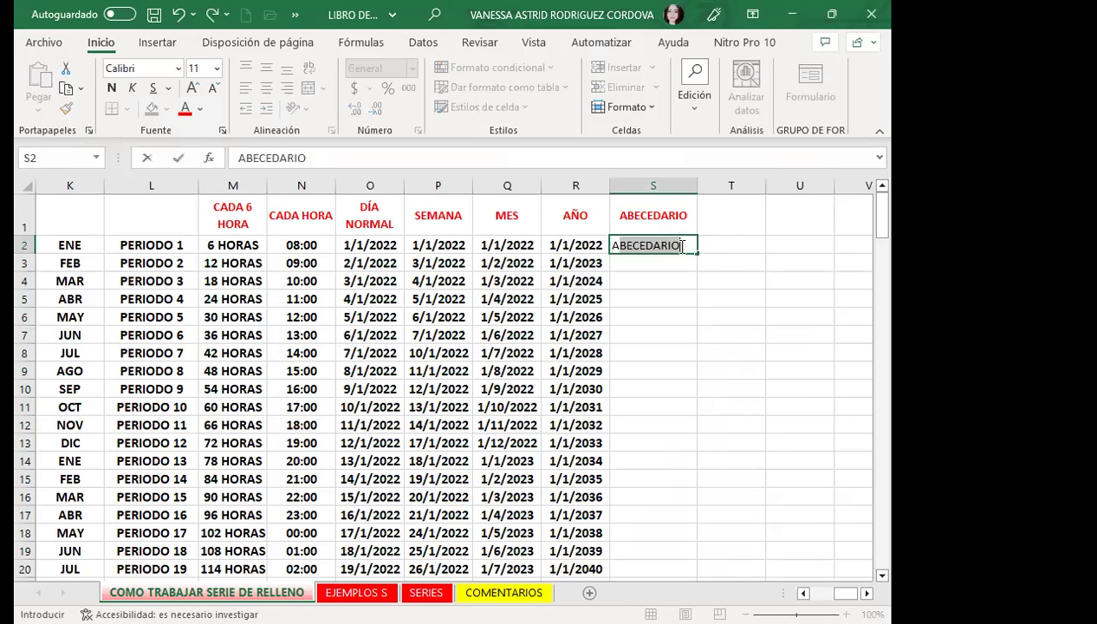
{"action": "key", "text": "Delete"}
{"action": "type", "text": "A"}
{"action": "key", "text": "Return"}
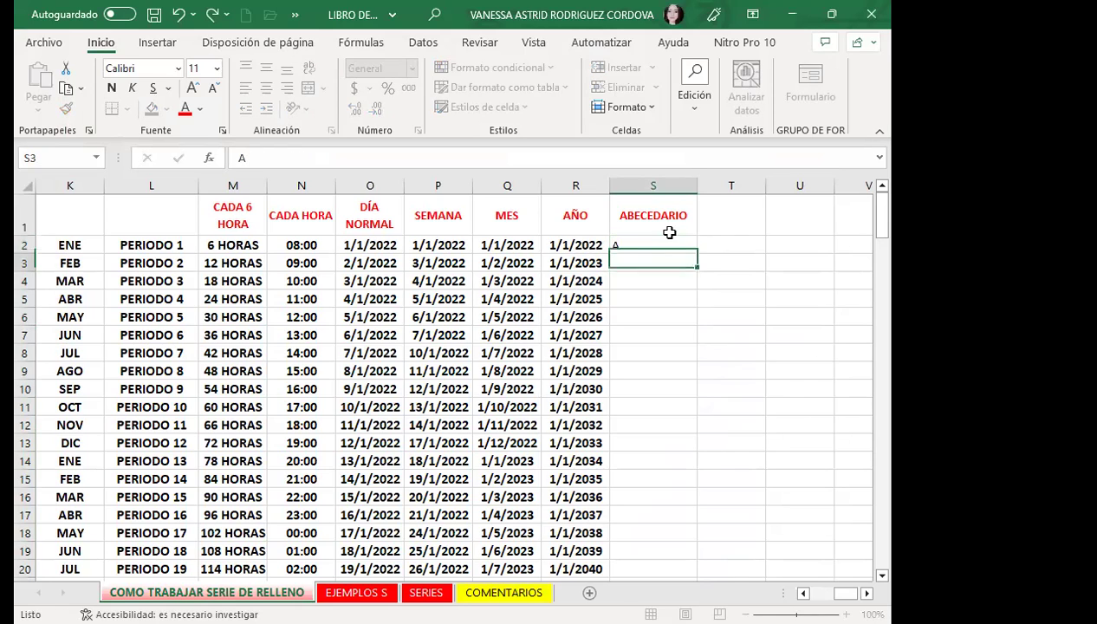
Drag-fill S2 down to row 28 so the column runs A to Z
{"action": "left_click", "coordinate": [641, 247]}
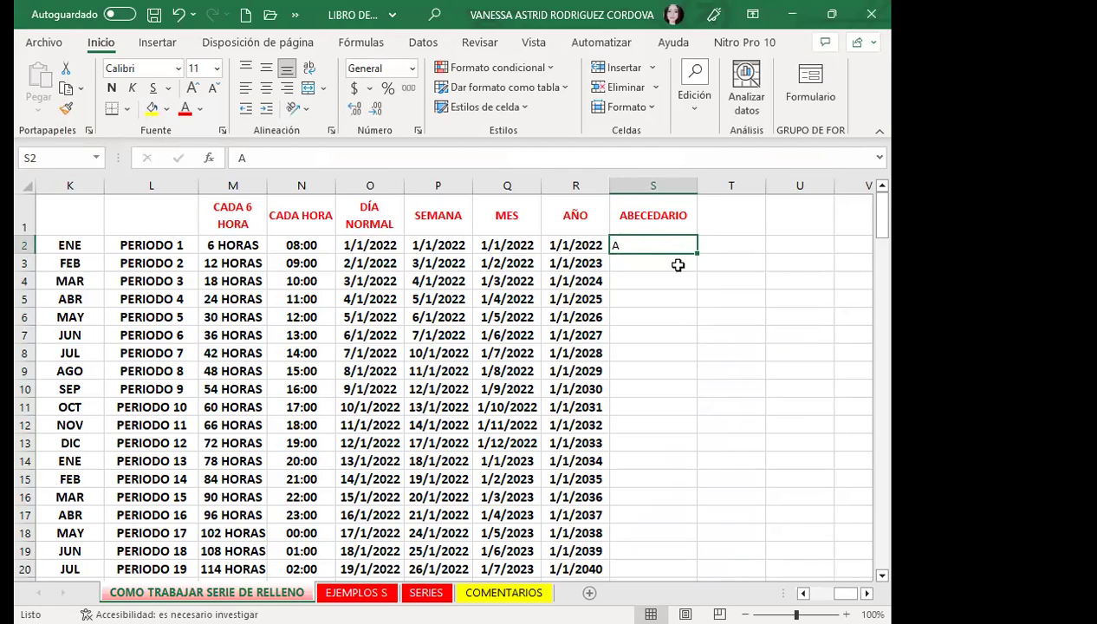
{"action": "left_click_drag", "start_coordinate": [697, 253], "coordinate": [696, 298]}
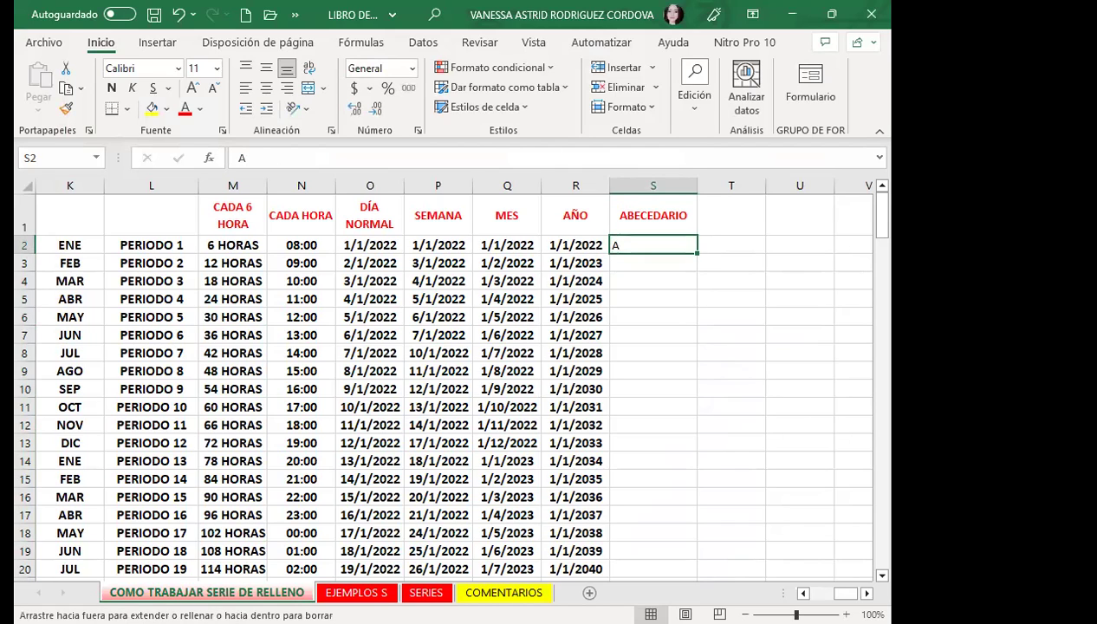
{"action": "left_click_drag", "start_coordinate": [645, 522], "coordinate": [651, 538]}
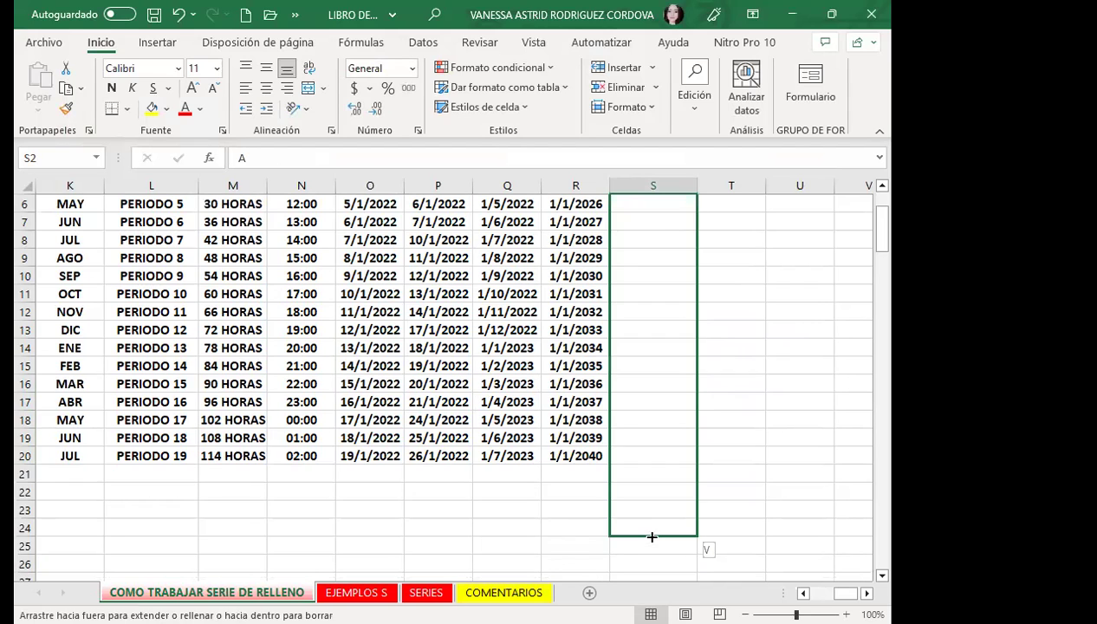
{"action": "left_click_drag", "start_coordinate": [651, 538], "coordinate": [651, 539]}
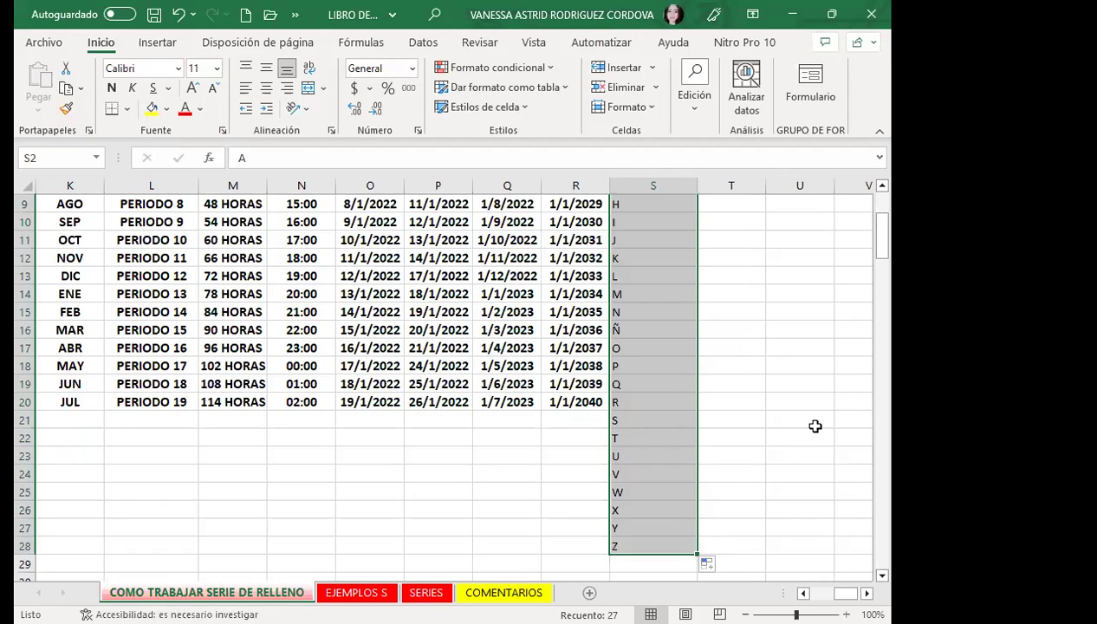
{"action": "scroll", "coordinate": [800, 416], "scroll_direction": "up", "scroll_amount": 3}
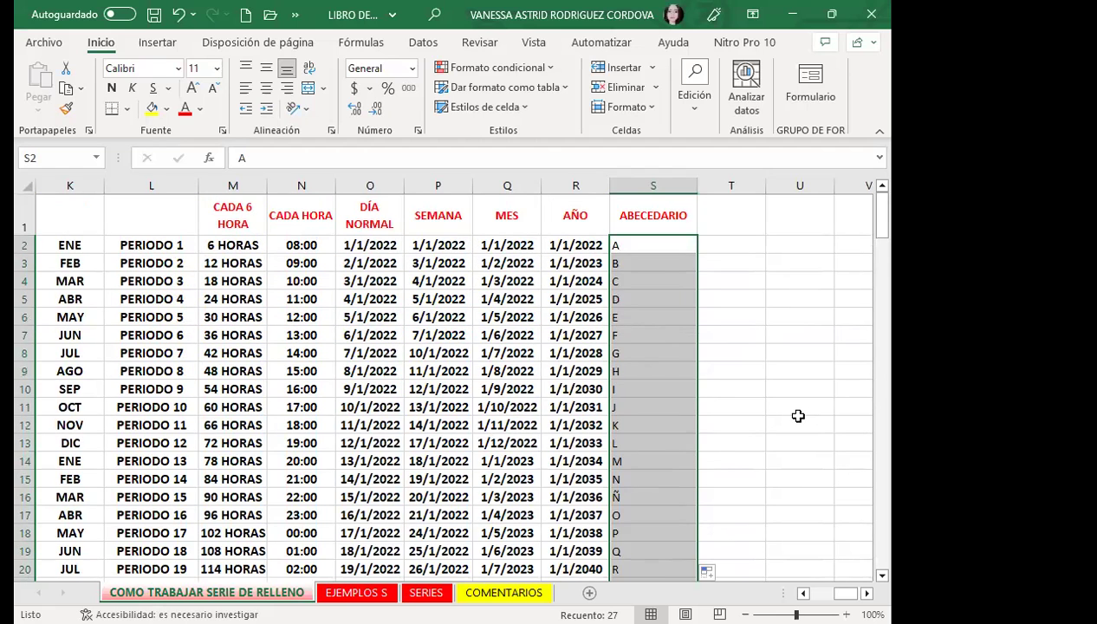
{"action": "scroll", "coordinate": [156, 485], "scroll_direction": "down", "scroll_amount": 7}
Enter C in N34 and fill it down to row 42 (C to K)
{"action": "left_click", "coordinate": [273, 402]}
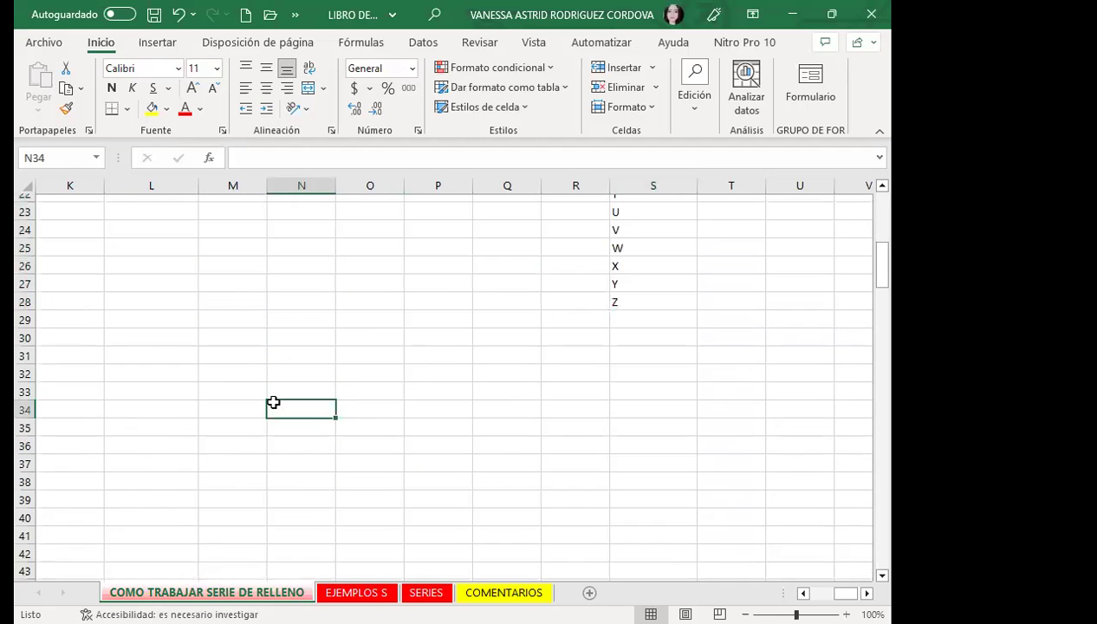
{"action": "type", "text": "C"}
{"action": "key", "text": "Return"}
{"action": "left_click", "coordinate": [282, 409]}
{"action": "left_click_drag", "start_coordinate": [335, 417], "coordinate": [334, 554]}
Enter V in P34 and fill it down to row 43, wrapping past Z to E
{"action": "left_click", "coordinate": [431, 411]}
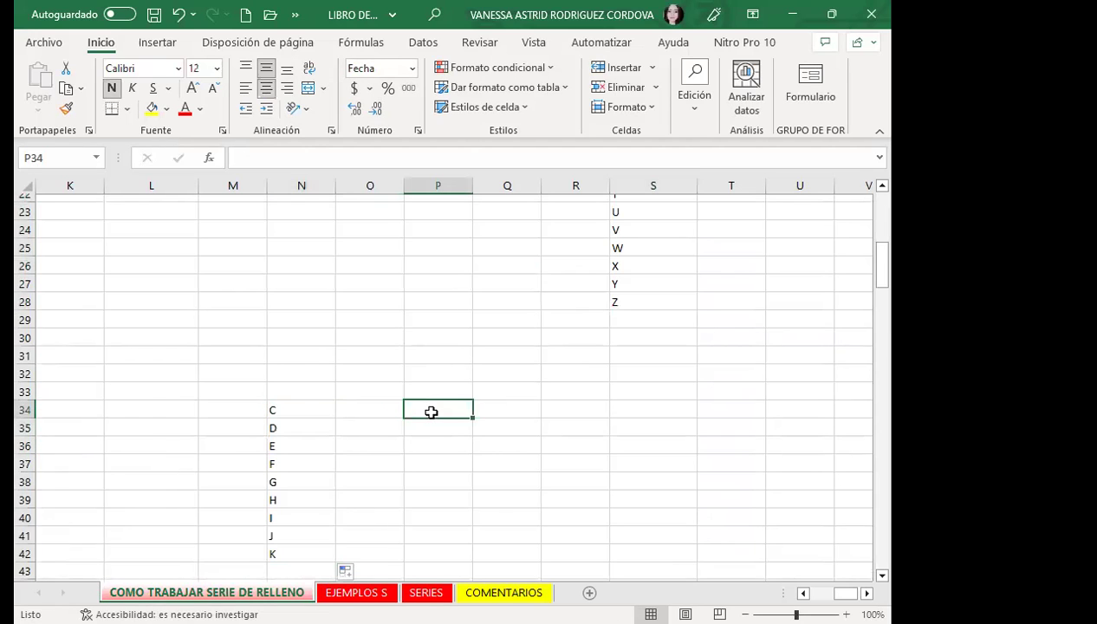
{"action": "type", "text": "V"}
{"action": "key", "text": "Return"}
{"action": "left_click", "coordinate": [431, 409]}
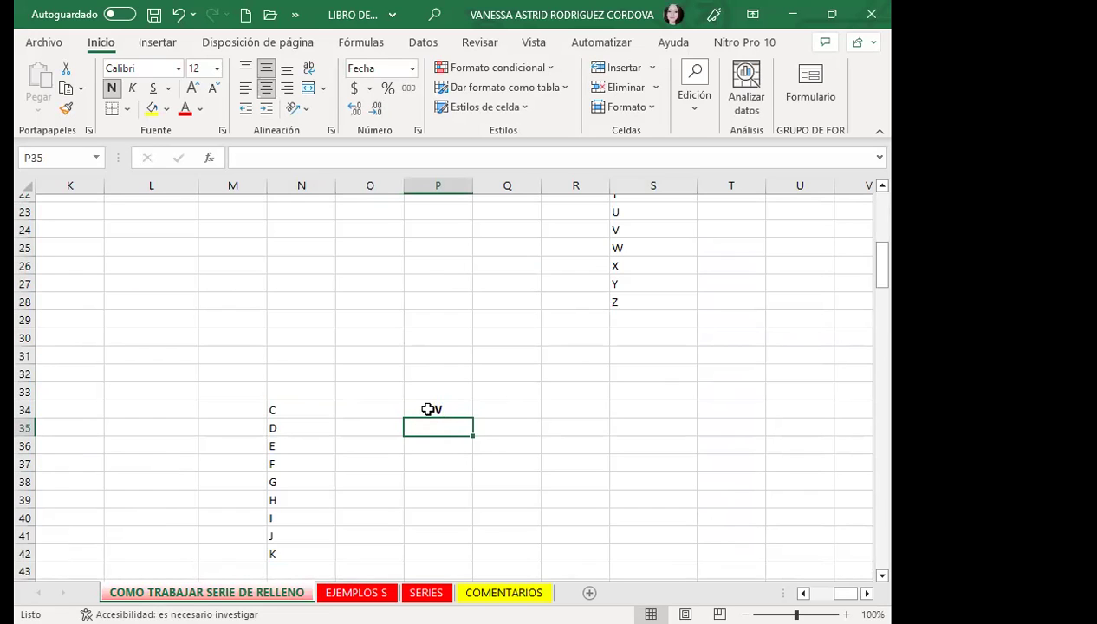
{"action": "left_click_drag", "start_coordinate": [472, 417], "coordinate": [519, 541]}
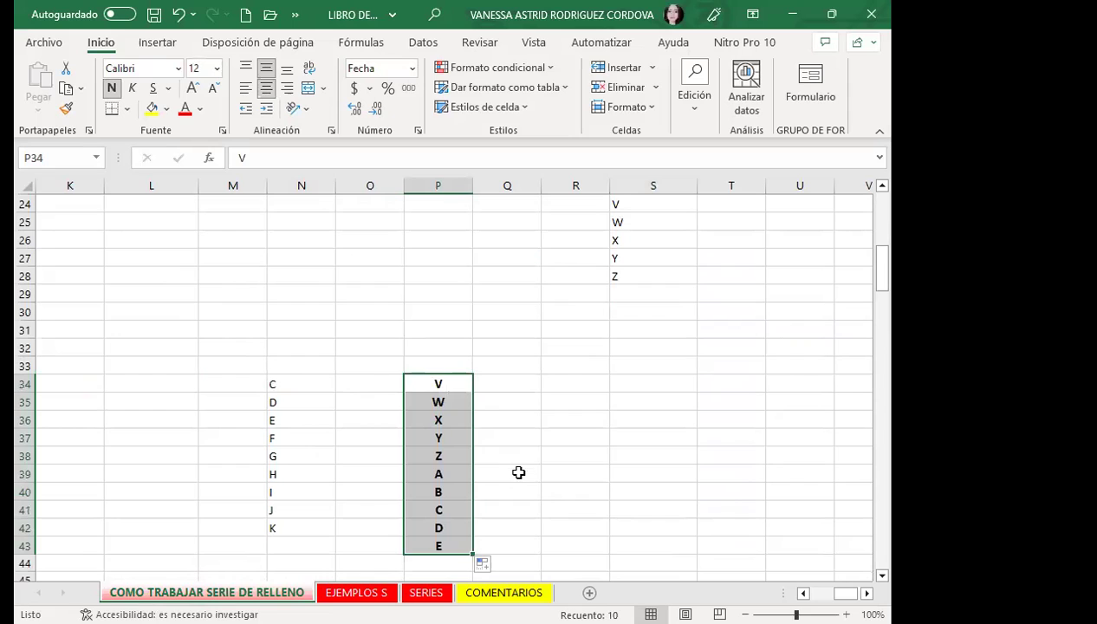
Enter H in Q34 and fill it down to row 43 (H to P, including Ñ)
{"action": "left_click", "coordinate": [305, 401]}
{"action": "left_click", "coordinate": [304, 474]}
{"action": "left_click", "coordinate": [509, 384]}
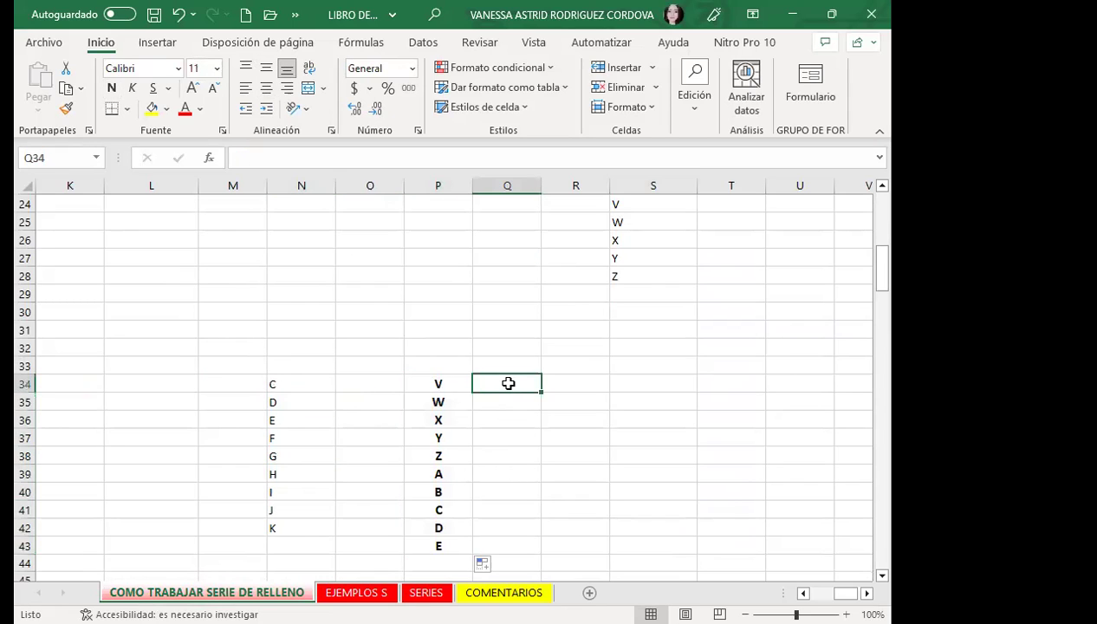
{"action": "type", "text": "H"}
{"action": "key", "text": "Return"}
{"action": "left_click", "coordinate": [519, 386]}
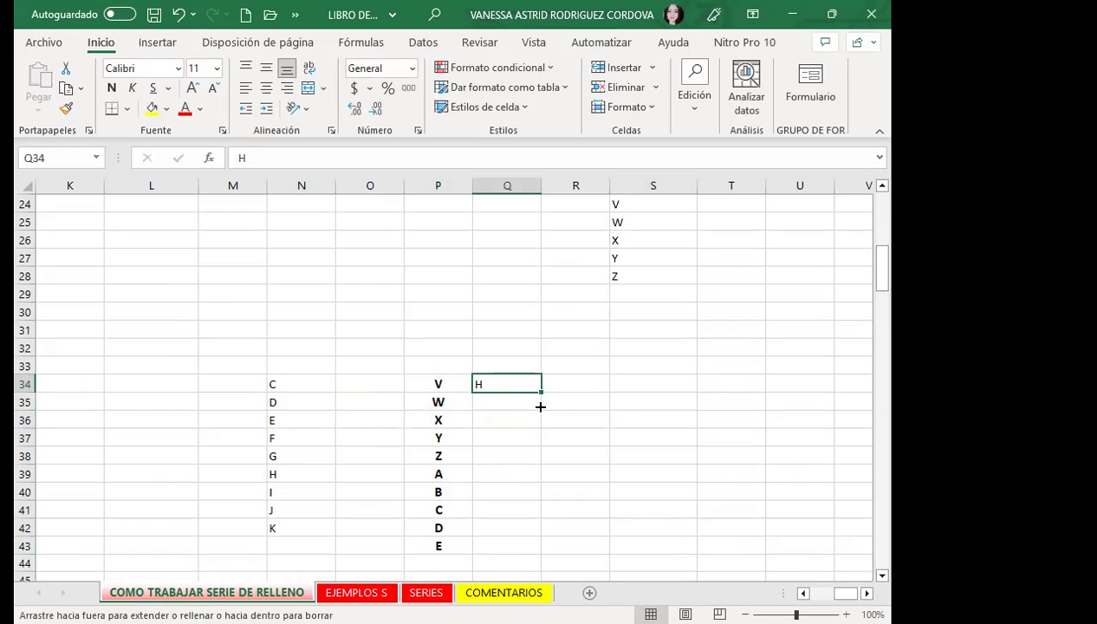
{"action": "left_click_drag", "start_coordinate": [540, 407], "coordinate": [533, 547]}
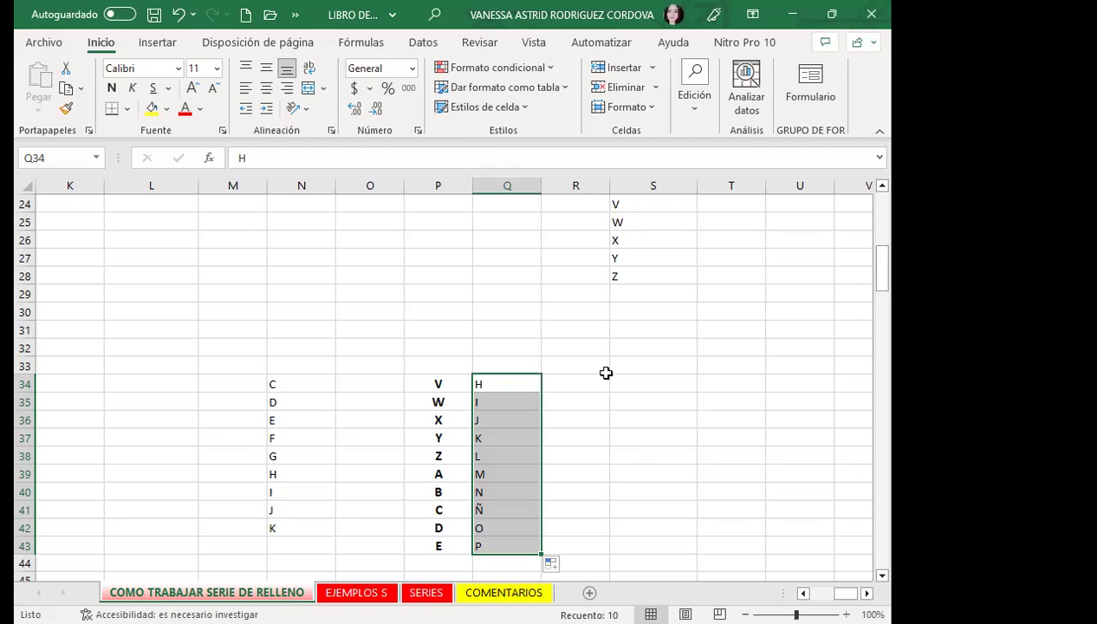
{"action": "scroll", "coordinate": [601, 374], "scroll_direction": "up", "scroll_amount": 4}
{"action": "scroll", "coordinate": [578, 431], "scroll_direction": "up", "scroll_amount": 4}
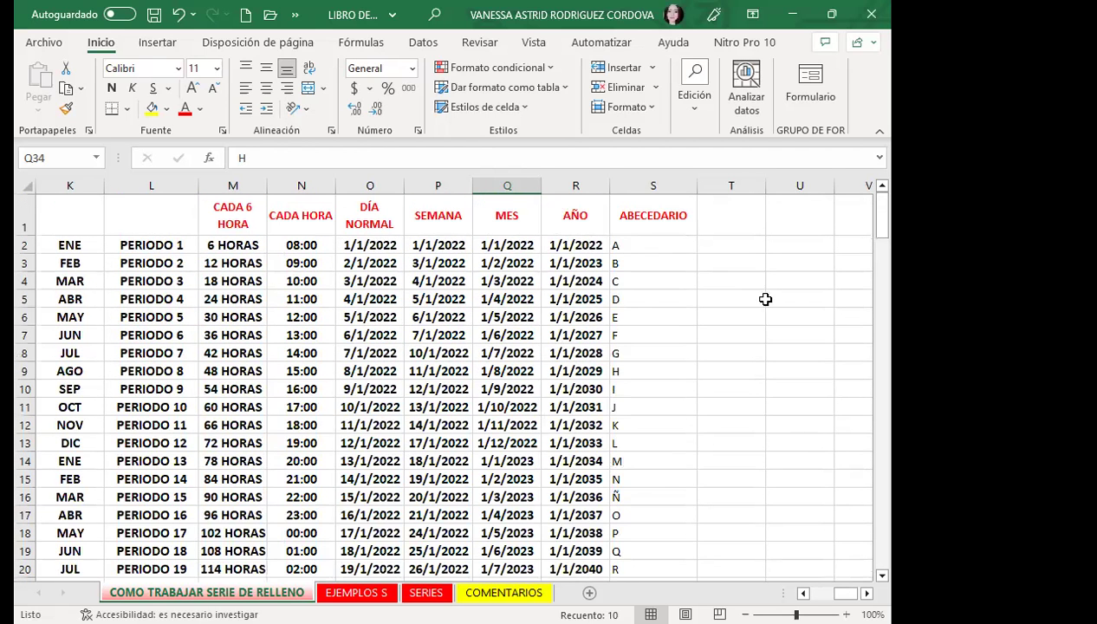
Select letters A through O in column S, then pick cell T2
{"action": "left_click", "coordinate": [726, 245]}
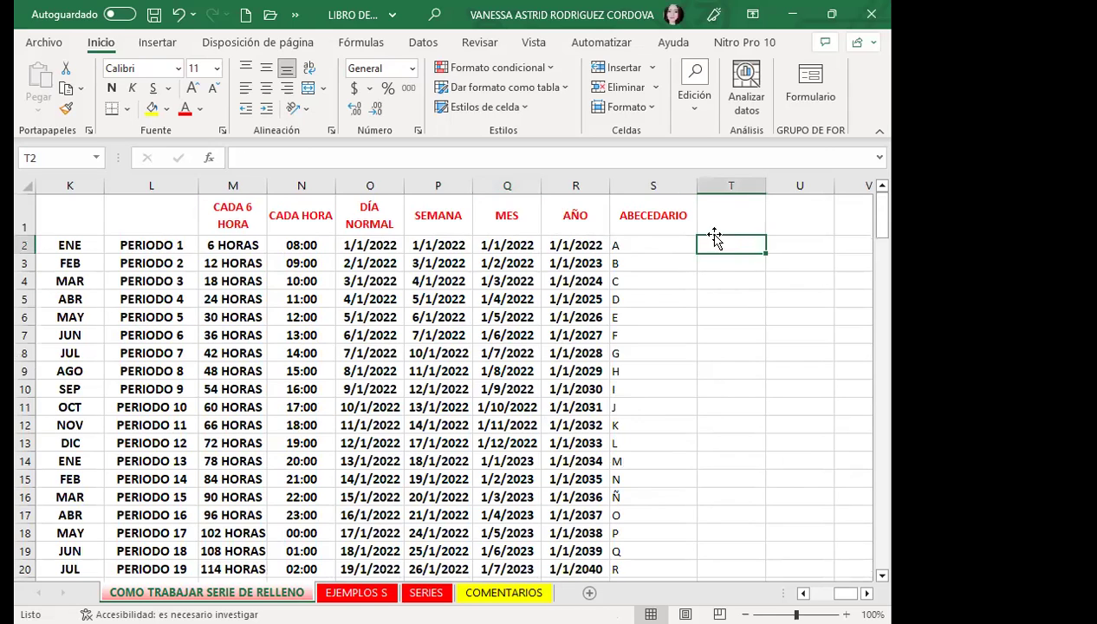
{"action": "left_click", "coordinate": [631, 246]}
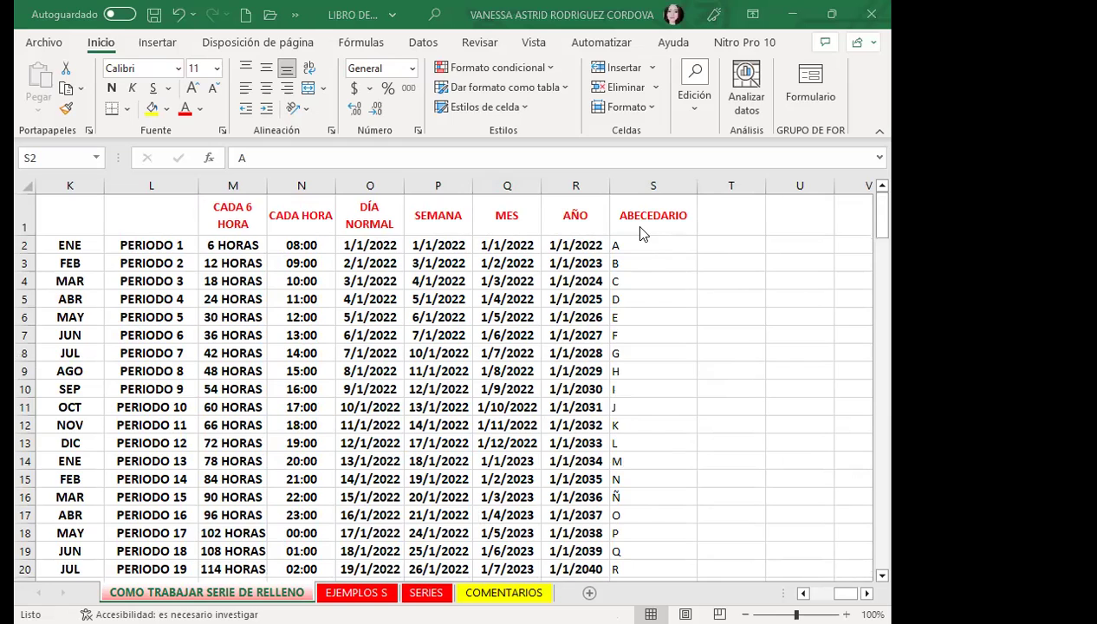
{"action": "left_click", "coordinate": [656, 242]}
{"action": "left_click_drag", "start_coordinate": [656, 241], "coordinate": [656, 494]}
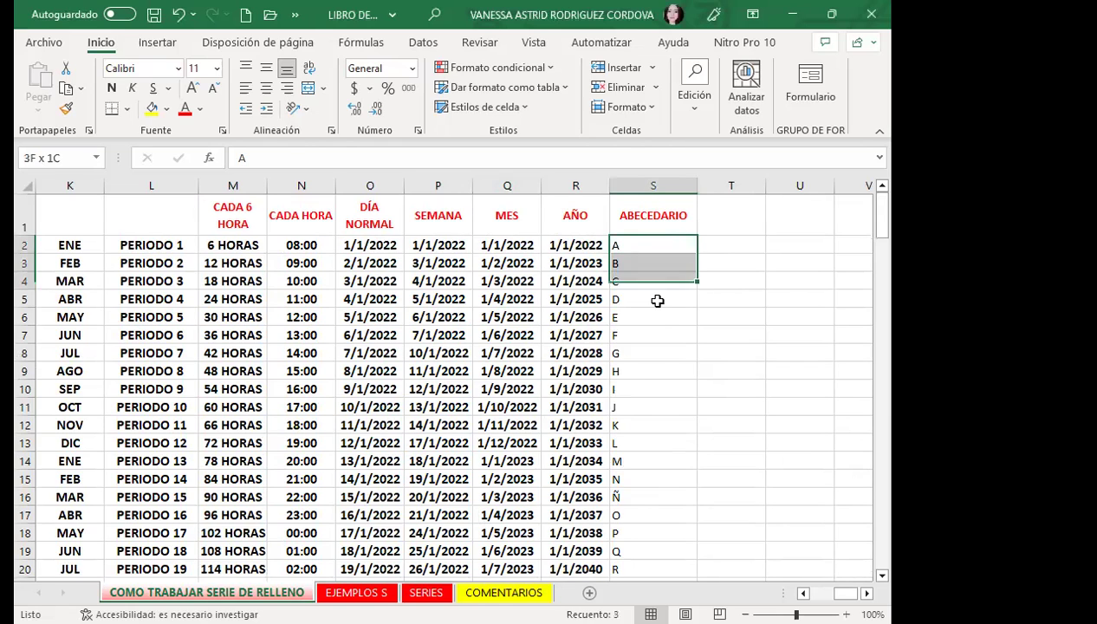
{"action": "left_click", "coordinate": [731, 245]}
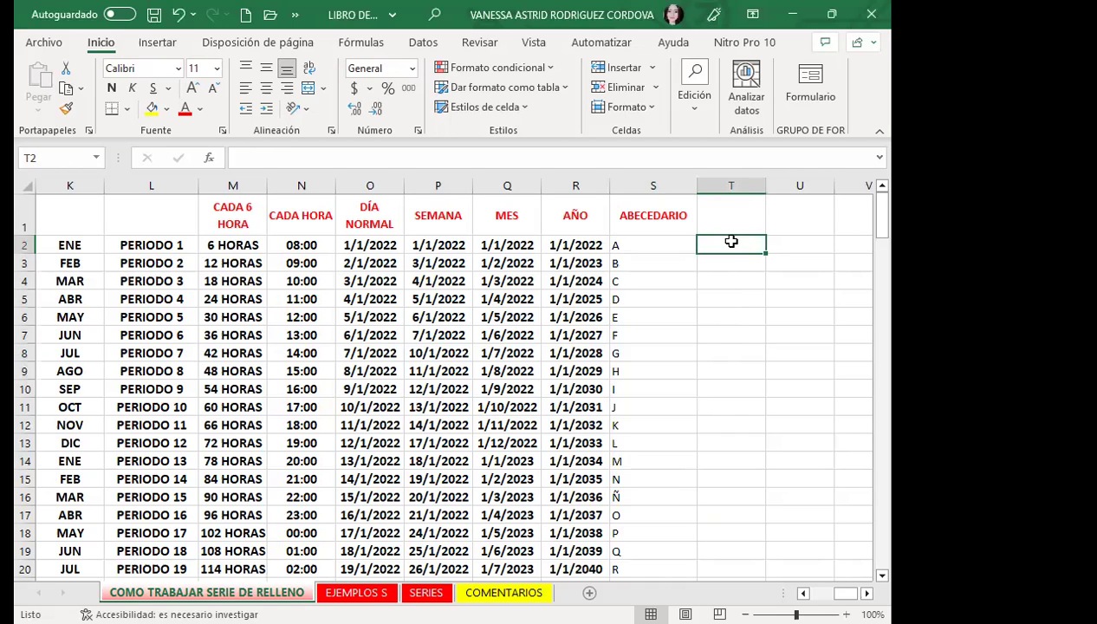
Open Excel Options' Avanzadas page and scroll down to the General section
{"action": "left_click", "coordinate": [295, 14]}
{"action": "left_click", "coordinate": [386, 45]}
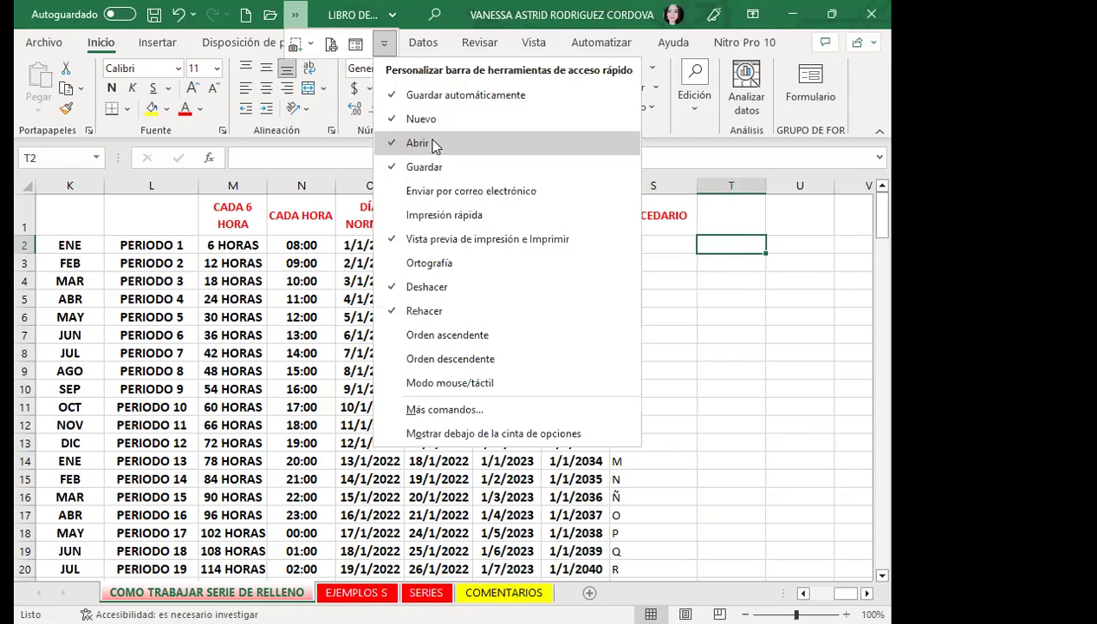
{"action": "left_click", "coordinate": [443, 416]}
{"action": "left_click", "coordinate": [152, 222]}
{"action": "scroll", "coordinate": [667, 413], "scroll_direction": "down", "scroll_amount": 3}
{"action": "scroll", "coordinate": [667, 413], "scroll_direction": "down", "scroll_amount": 3}
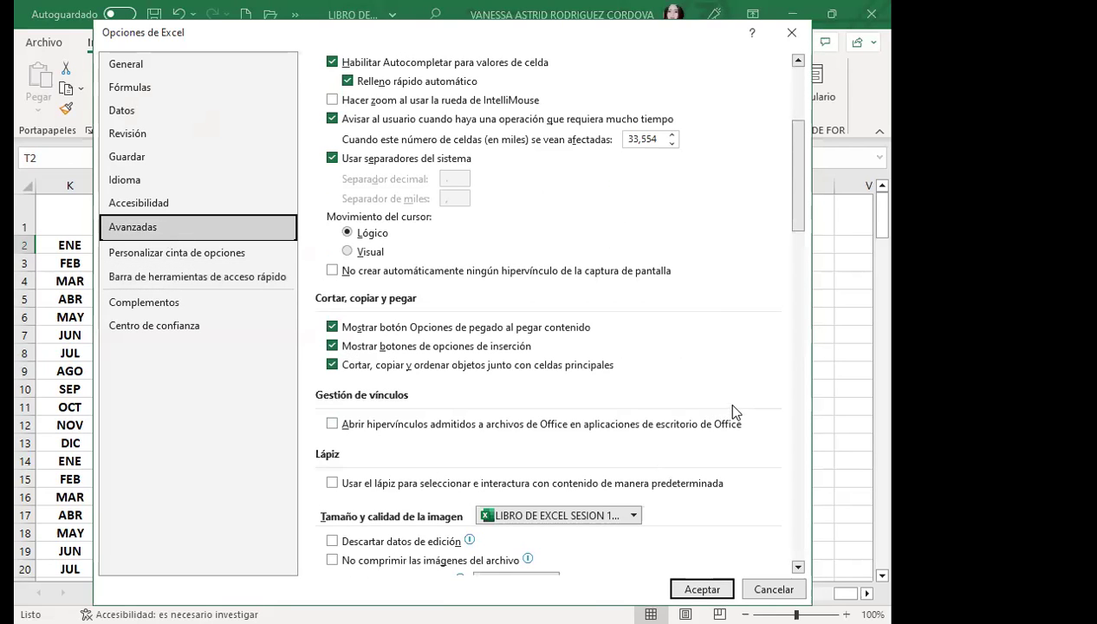
{"action": "scroll", "coordinate": [742, 407], "scroll_direction": "down", "scroll_amount": 2}
{"action": "scroll", "coordinate": [743, 406], "scroll_direction": "down", "scroll_amount": 1}
{"action": "scroll", "coordinate": [732, 433], "scroll_direction": "down", "scroll_amount": 3}
{"action": "scroll", "coordinate": [732, 433], "scroll_direction": "down", "scroll_amount": 1}
{"action": "scroll", "coordinate": [731, 433], "scroll_direction": "down", "scroll_amount": 5}
{"action": "scroll", "coordinate": [731, 433], "scroll_direction": "down", "scroll_amount": 2}
{"action": "scroll", "coordinate": [729, 433], "scroll_direction": "down", "scroll_amount": 3}
{"action": "scroll", "coordinate": [728, 433], "scroll_direction": "down", "scroll_amount": 5}
{"action": "scroll", "coordinate": [729, 434], "scroll_direction": "down", "scroll_amount": 4}
{"action": "scroll", "coordinate": [726, 433], "scroll_direction": "down", "scroll_amount": 4}
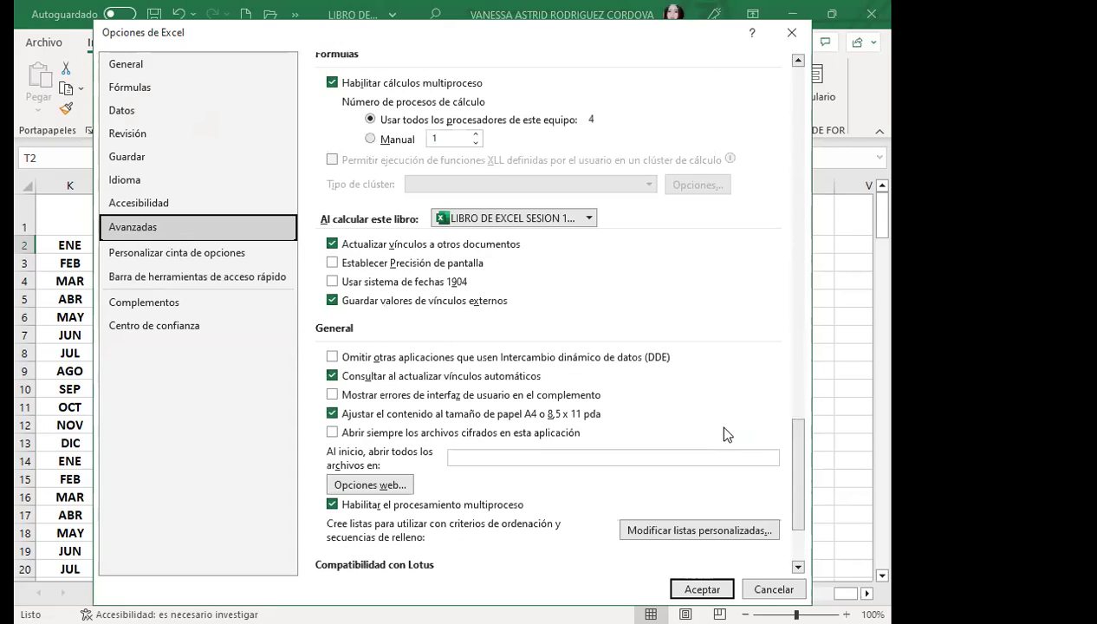
{"action": "scroll", "coordinate": [713, 436], "scroll_direction": "down", "scroll_amount": 3}
Start a new custom list with BLANCO and AZUL as its first entries
{"action": "left_click", "coordinate": [695, 412]}
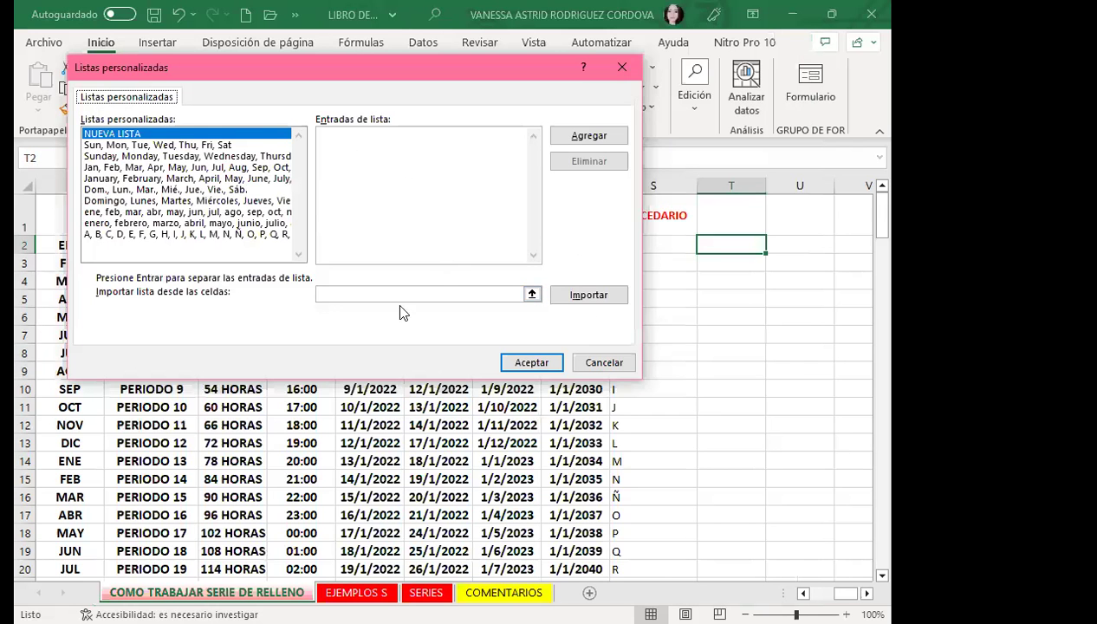
{"action": "left_click", "coordinate": [336, 296]}
{"action": "left_click", "coordinate": [340, 138]}
{"action": "type", "text": "BLNACO"}
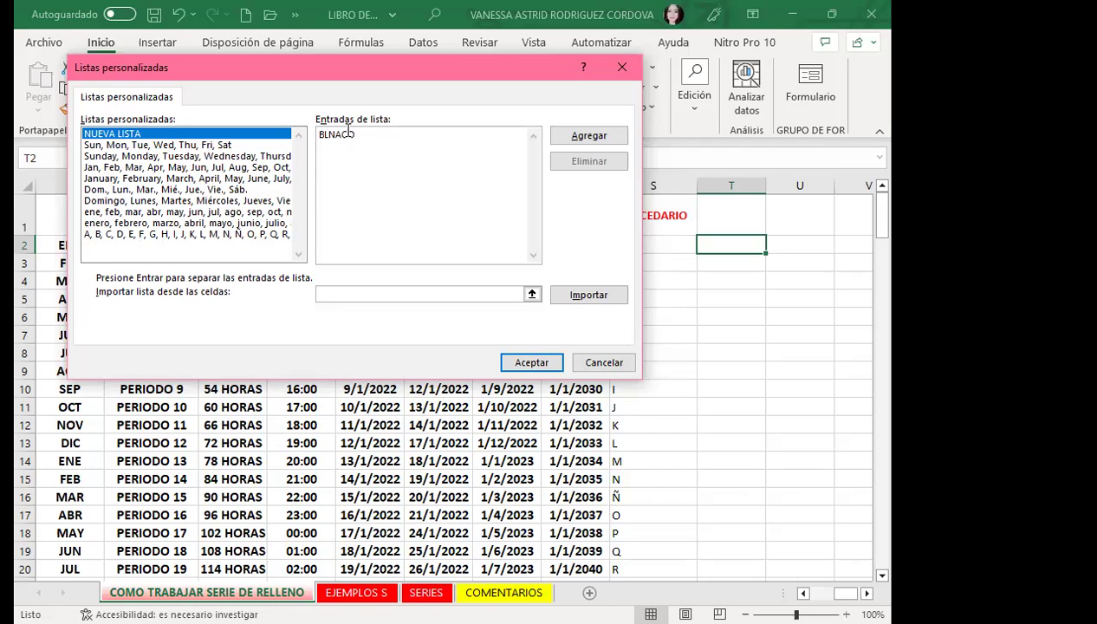
{"action": "key", "text": "BackSpace"}
{"action": "key", "text": "BackSpace"}
{"action": "key", "text": "BackSpace"}
{"action": "key", "text": "BackSpace"}
{"action": "key", "text": "BackSpace"}
{"action": "key", "text": "BackSpace"}
{"action": "type", "text": "BLANCO"}
{"action": "type", "text": "AZUL"}
Add VERDE, CELESTE, NEGRO and AMARILLO, then save the colour list
{"action": "key", "text": "Return"}
{"action": "type", "text": "VERDE"}
{"action": "key", "text": "Return"}
{"action": "type", "text": "CELESTE"}
{"action": "key", "text": "Return"}
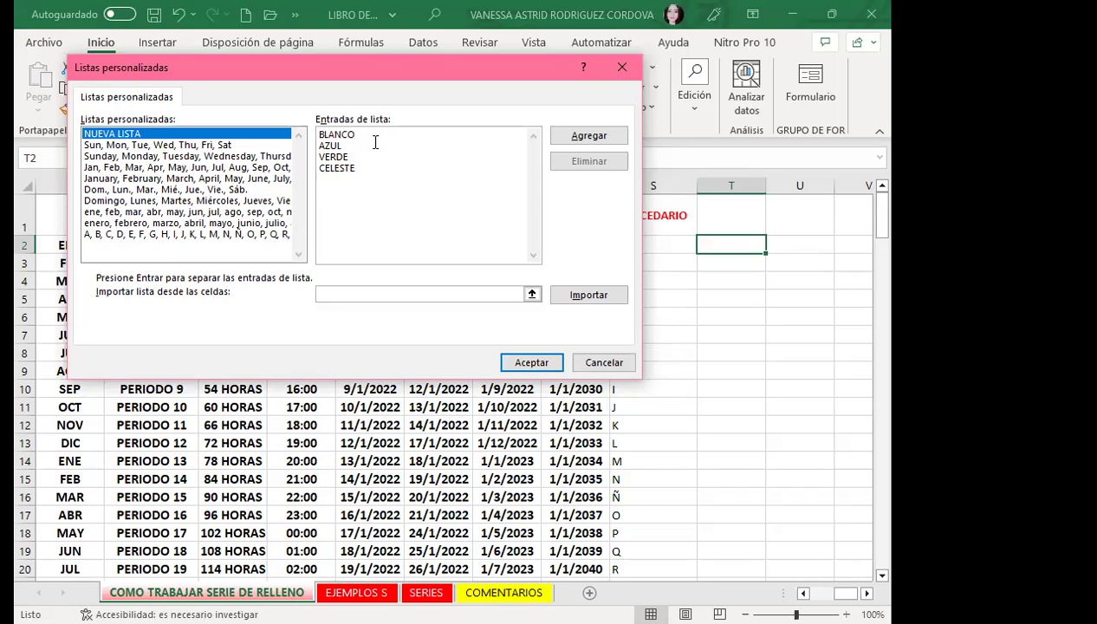
{"action": "type", "text": "NEGRO"}
{"action": "key", "text": "Return"}
{"action": "type", "text": "AMARILLO"}
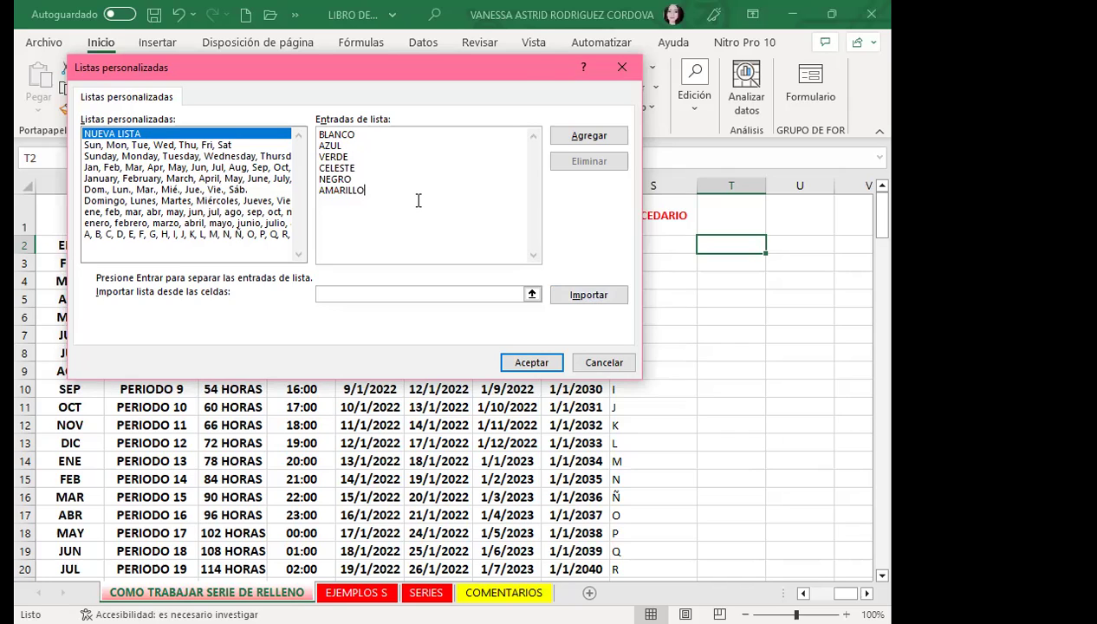
{"action": "left_click", "coordinate": [581, 136]}
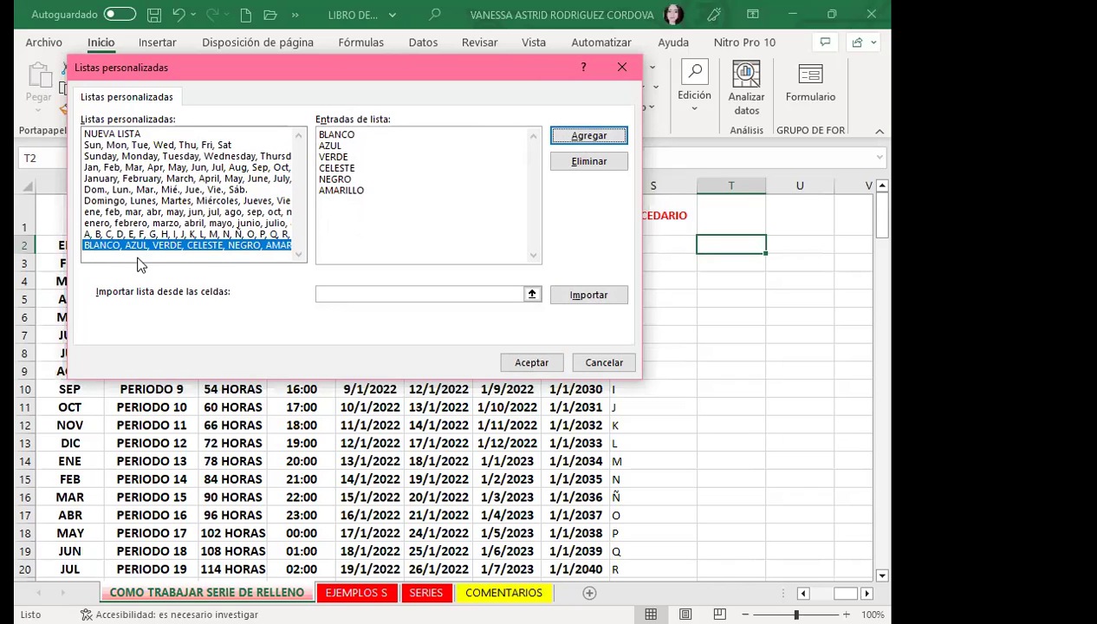
Put AMARILLO in T2 and auto-fill the colour series down column T to row 15
{"action": "left_click", "coordinate": [537, 364]}
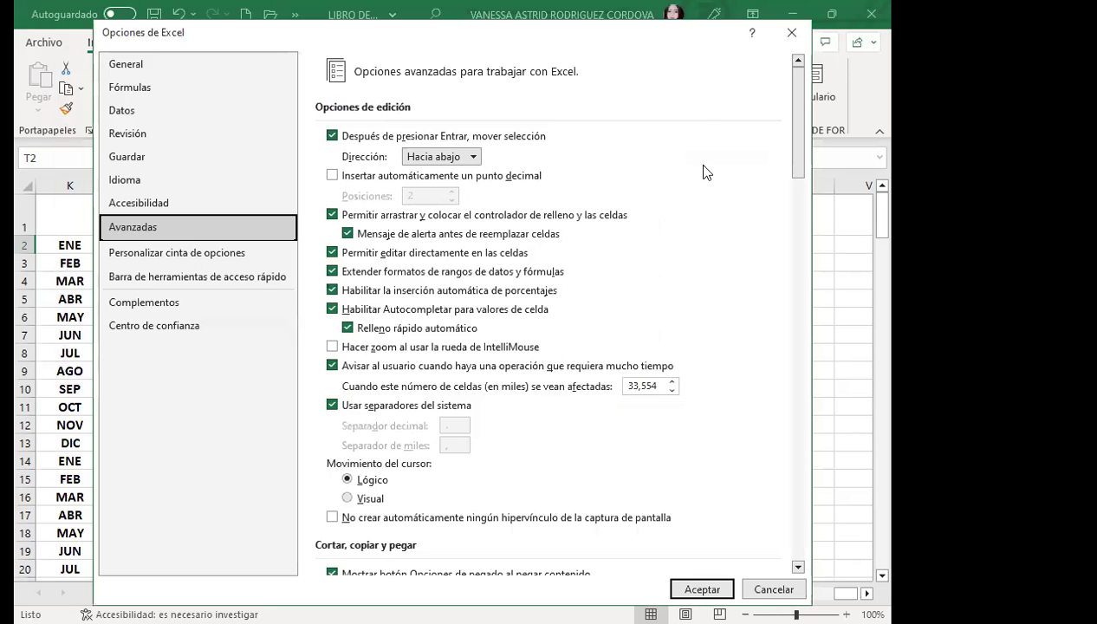
{"action": "key", "text": "Return"}
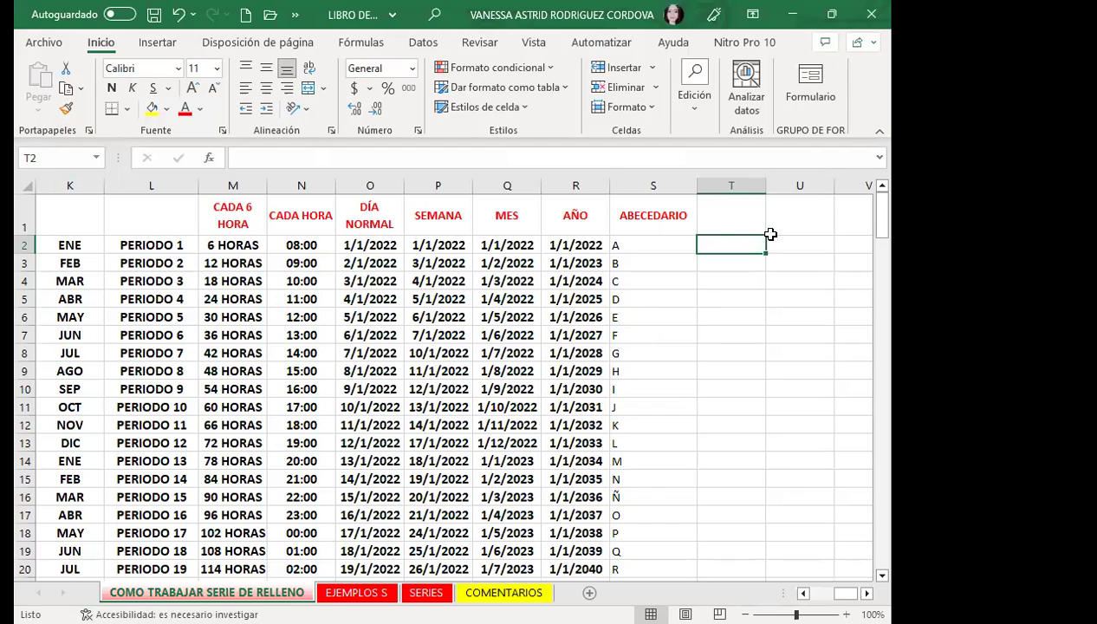
{"action": "type", "text": "AMARILLO"}
{"action": "key", "text": "Return"}
{"action": "left_click", "coordinate": [726, 247]}
{"action": "left_click", "coordinate": [768, 256]}
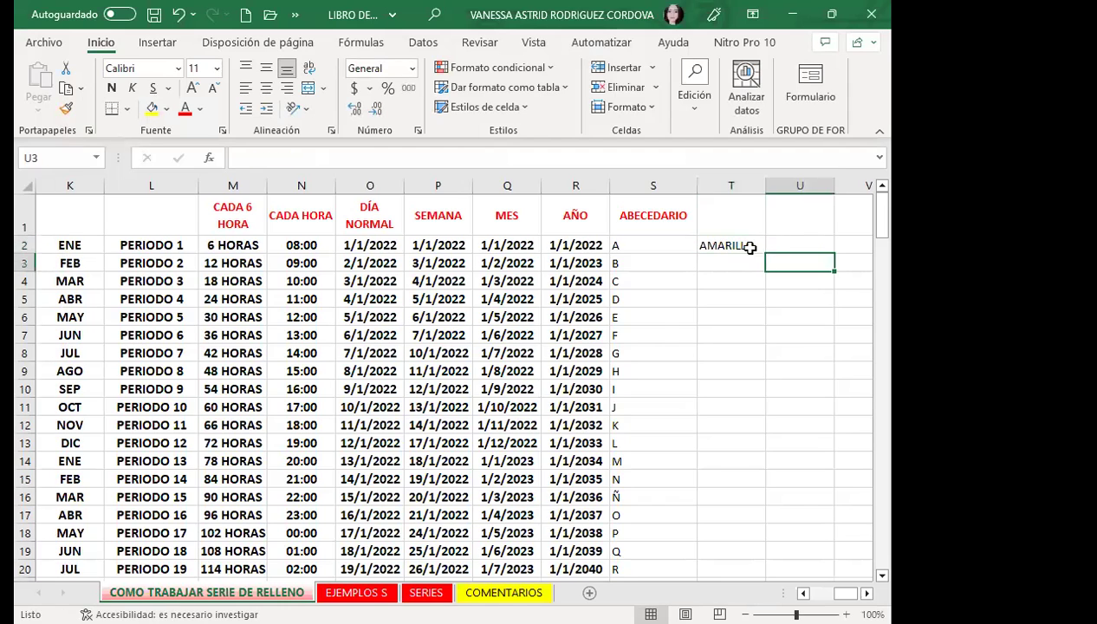
{"action": "left_click", "coordinate": [757, 246]}
{"action": "left_click_drag", "start_coordinate": [765, 254], "coordinate": [759, 483]}
Put AZUL in U2 and auto-fill the colour series down column U to row 16
{"action": "left_click", "coordinate": [800, 242]}
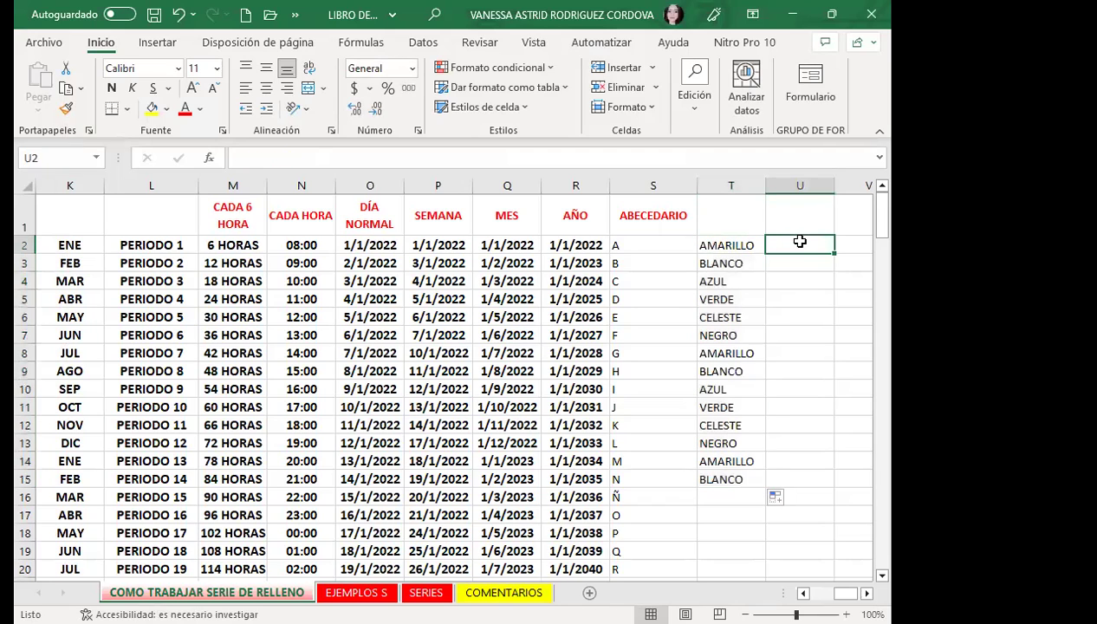
{"action": "type", "text": "AZUL"}
{"action": "key", "text": "Return"}
{"action": "left_click", "coordinate": [800, 241]}
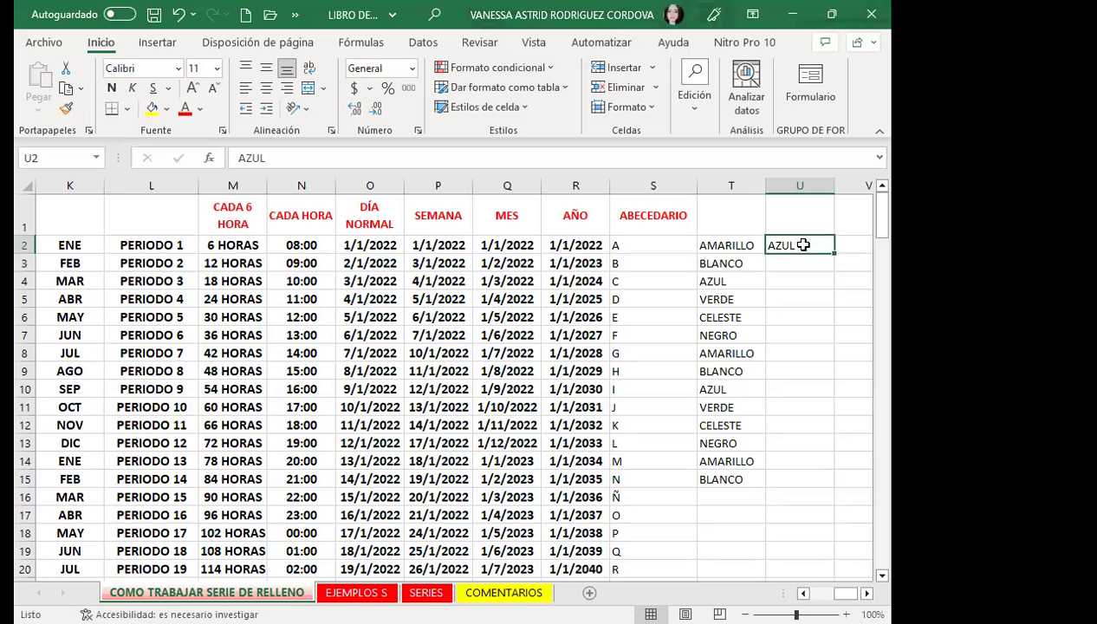
{"action": "left_click_drag", "start_coordinate": [834, 253], "coordinate": [829, 275]}
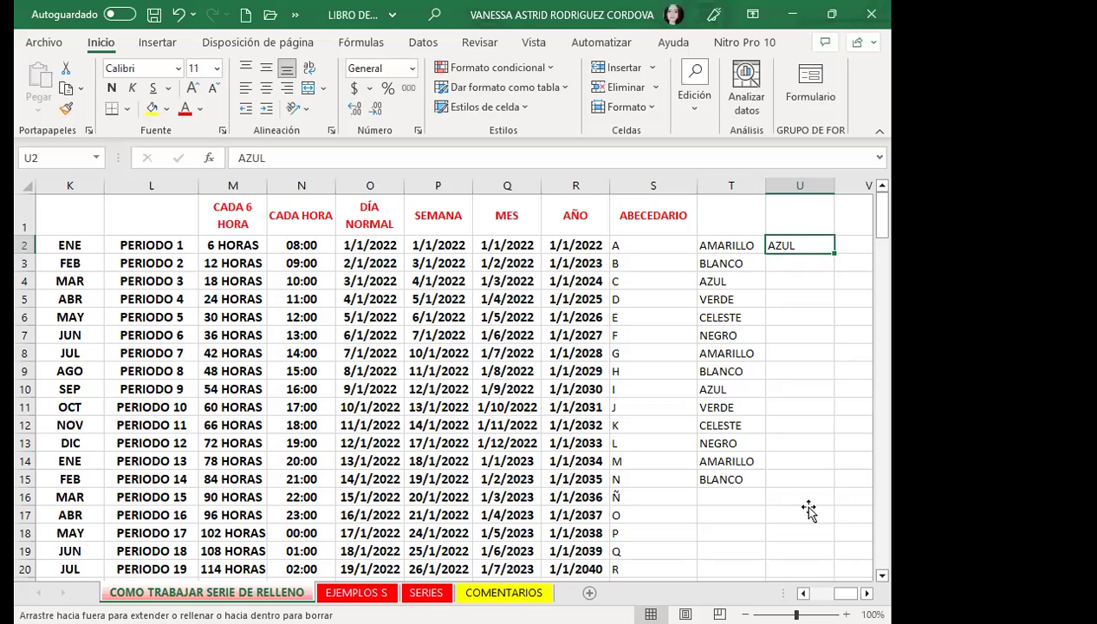
{"action": "left_click_drag", "start_coordinate": [808, 511], "coordinate": [809, 510]}
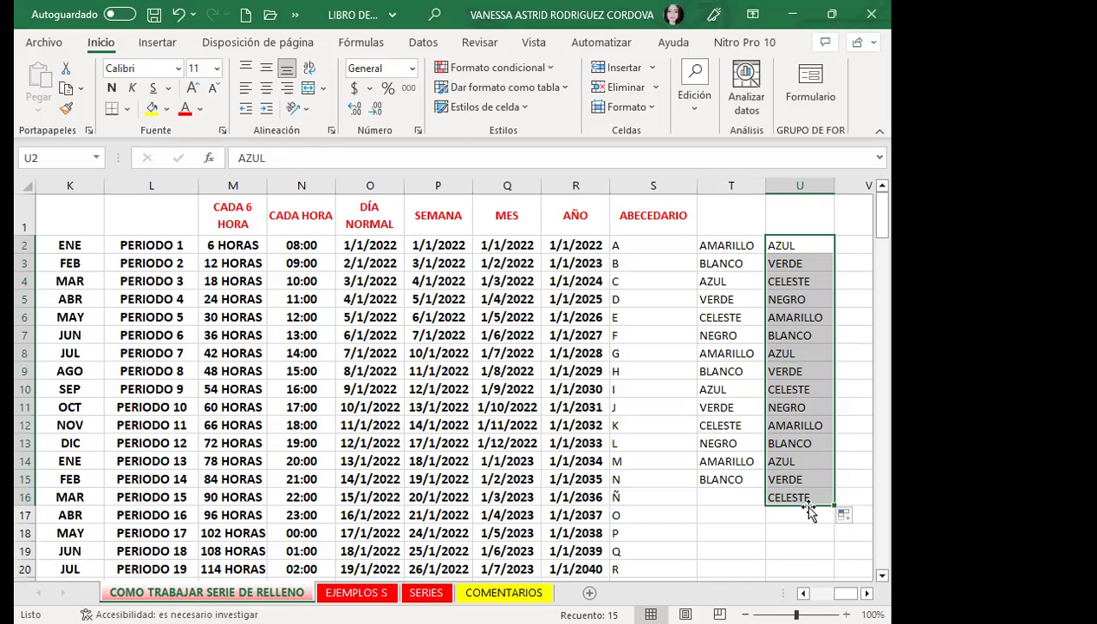
Delete the colour names in T2:U16, leaving the alphabet column intact
{"action": "left_click", "coordinate": [707, 281]}
{"action": "left_click_drag", "start_coordinate": [716, 248], "coordinate": [795, 494]}
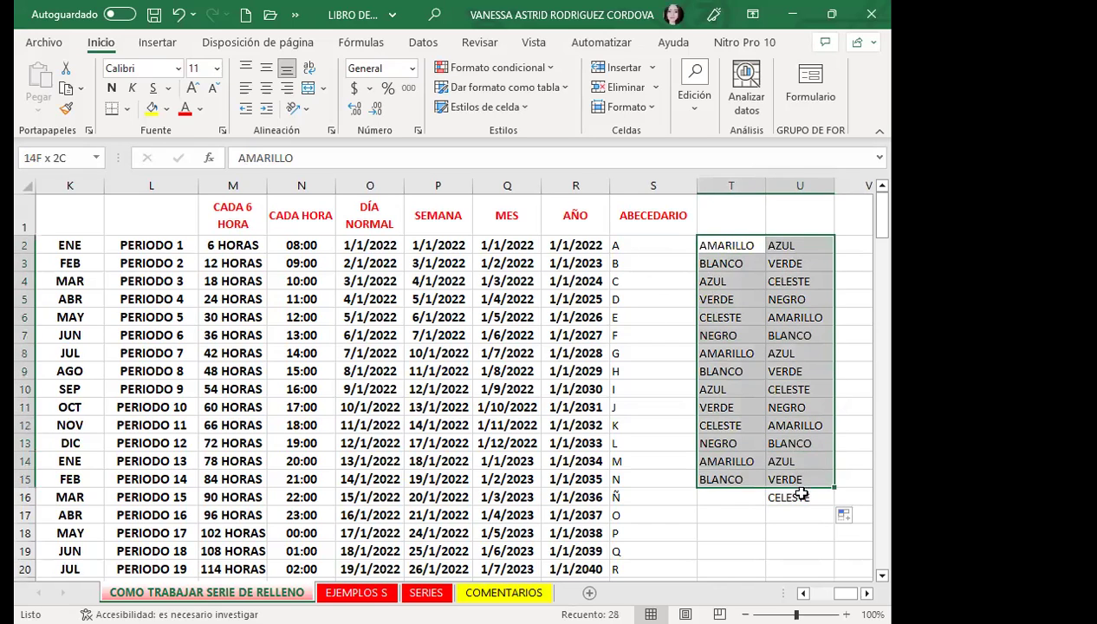
{"action": "key", "text": "Delete"}
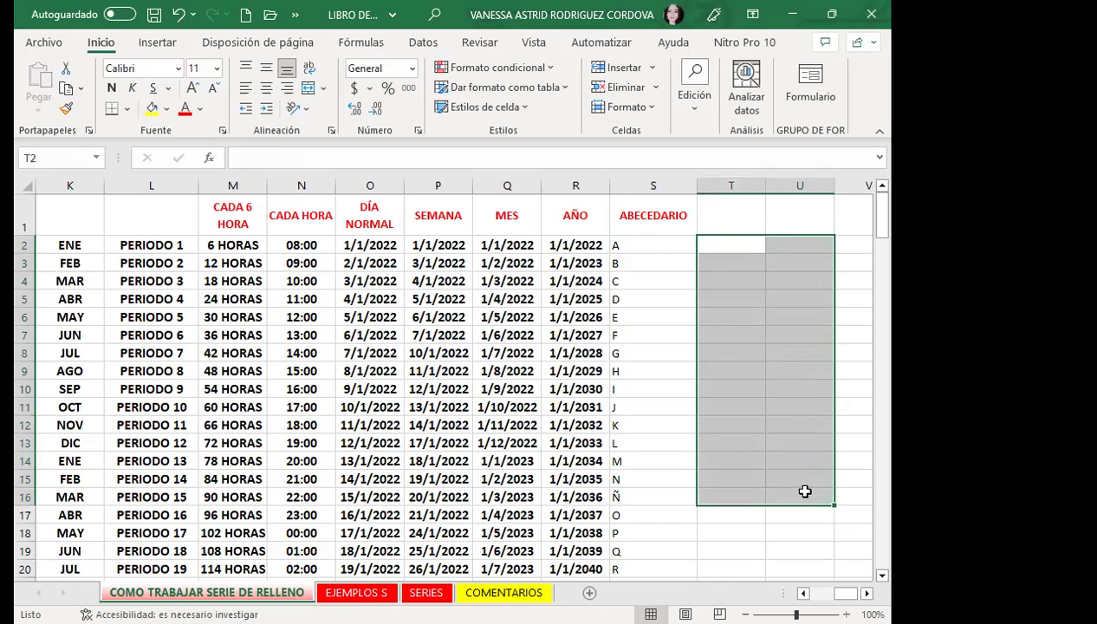
{"action": "left_click", "coordinate": [736, 423]}
{"action": "left_click", "coordinate": [659, 332]}
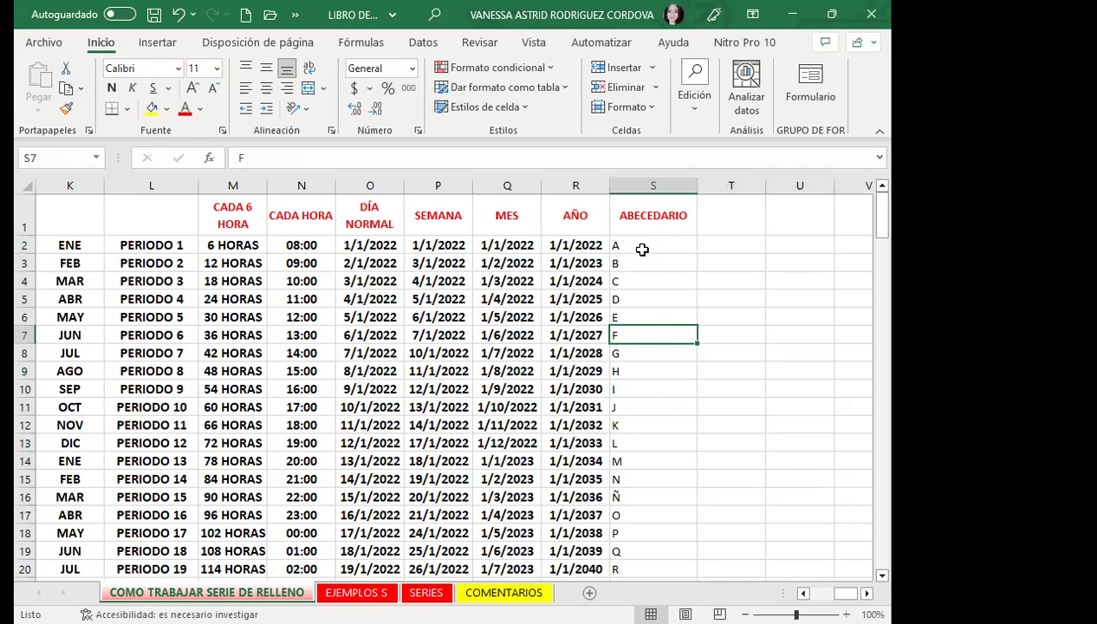
{"action": "left_click", "coordinate": [648, 251]}
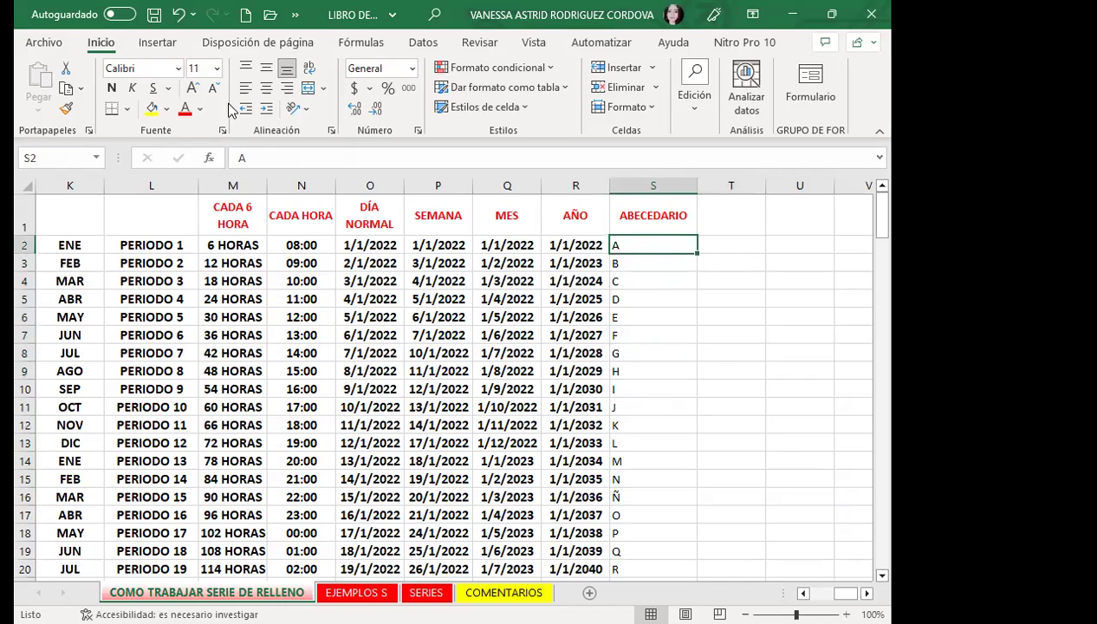
Delete the BLANCO, AZUL, VERDE, CELESTE, NEGRO, AMARILLO list from the custom lists
{"action": "left_click", "coordinate": [292, 16]}
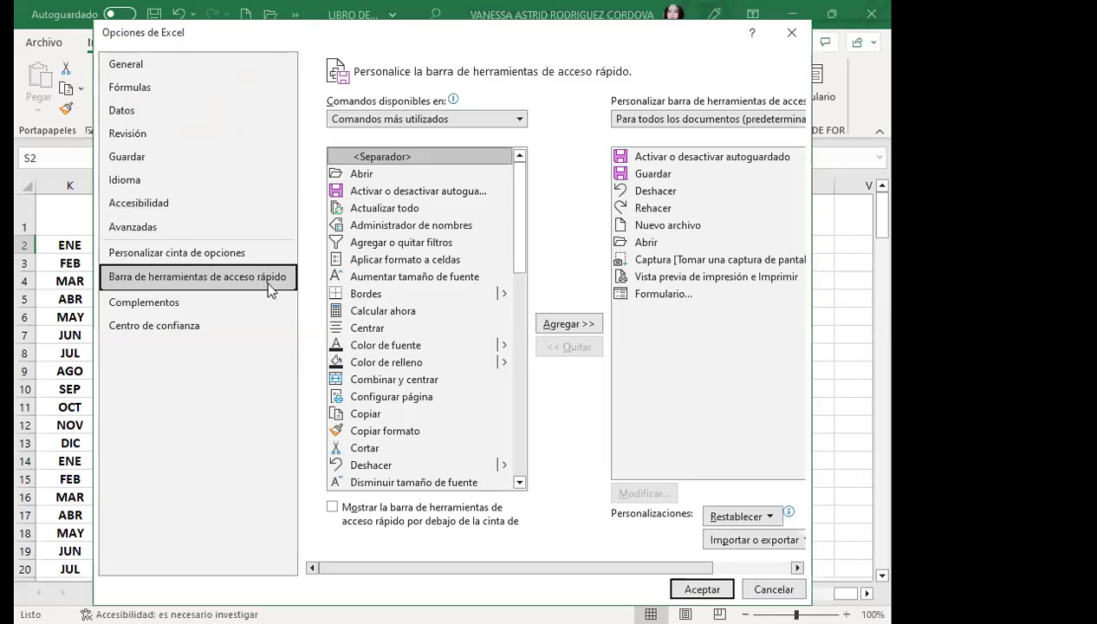
{"action": "left_click", "coordinate": [197, 227]}
{"action": "scroll", "coordinate": [542, 407], "scroll_direction": "down", "scroll_amount": 3}
{"action": "scroll", "coordinate": [606, 433], "scroll_direction": "down", "scroll_amount": 5}
{"action": "scroll", "coordinate": [633, 441], "scroll_direction": "down", "scroll_amount": 4}
{"action": "scroll", "coordinate": [636, 439], "scroll_direction": "down", "scroll_amount": 3}
{"action": "scroll", "coordinate": [636, 439], "scroll_direction": "down", "scroll_amount": 6}
{"action": "scroll", "coordinate": [635, 439], "scroll_direction": "down", "scroll_amount": 5}
{"action": "scroll", "coordinate": [636, 440], "scroll_direction": "down", "scroll_amount": 1}
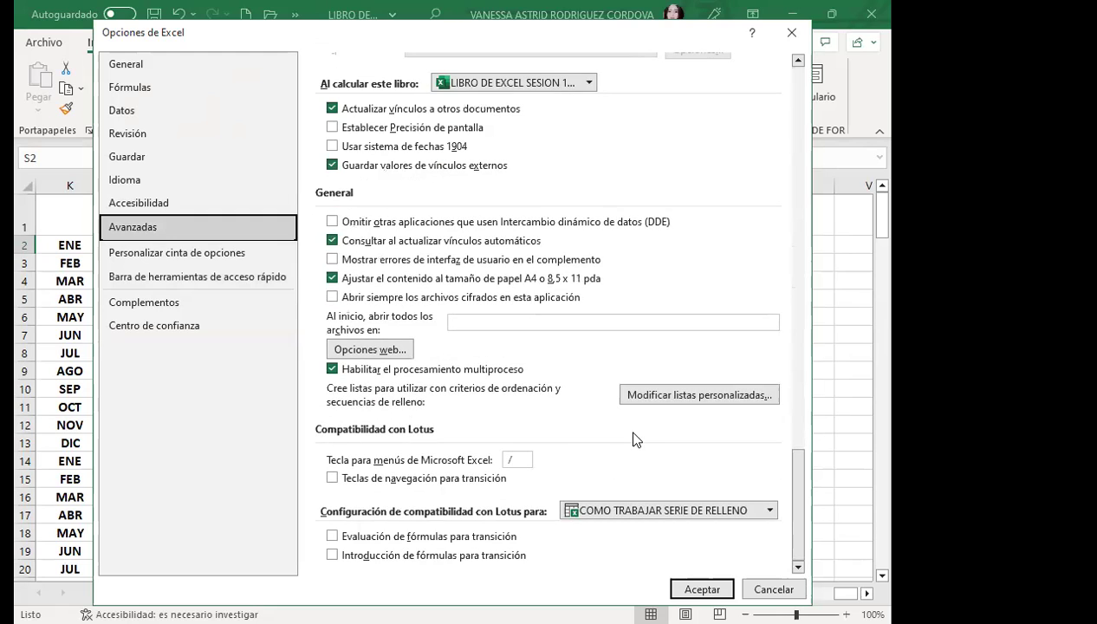
{"action": "left_click", "coordinate": [666, 397]}
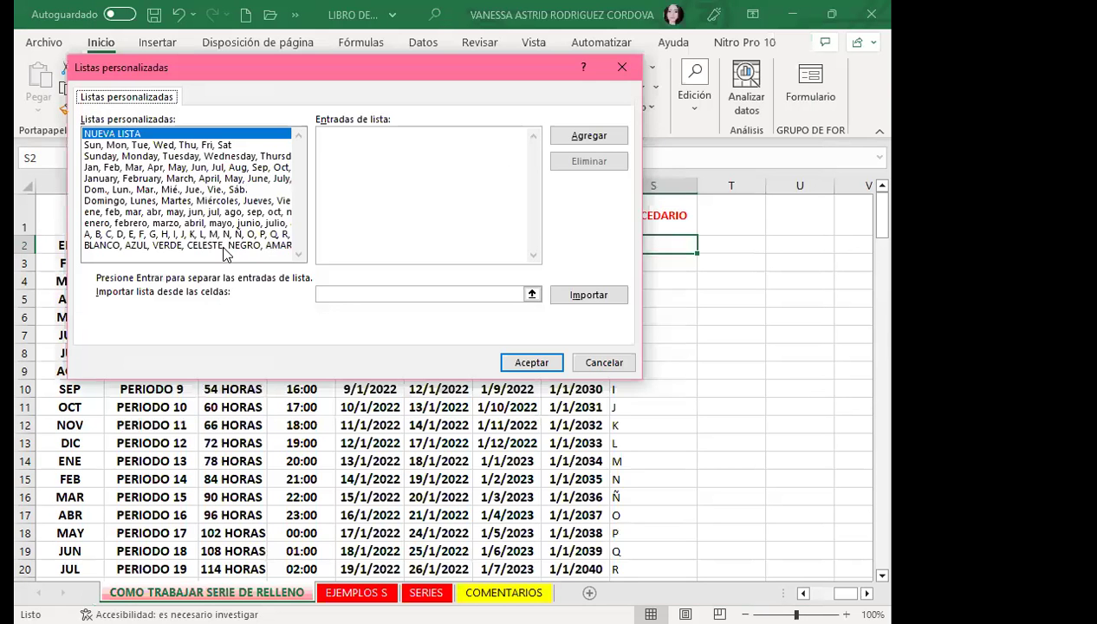
{"action": "left_click", "coordinate": [225, 245]}
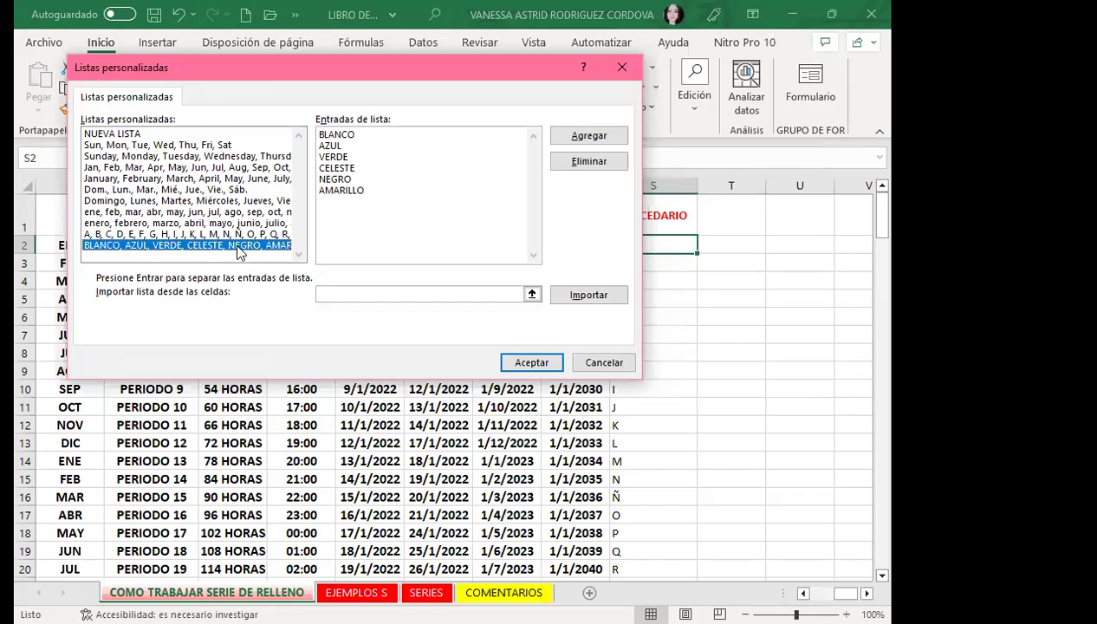
{"action": "left_click", "coordinate": [591, 166]}
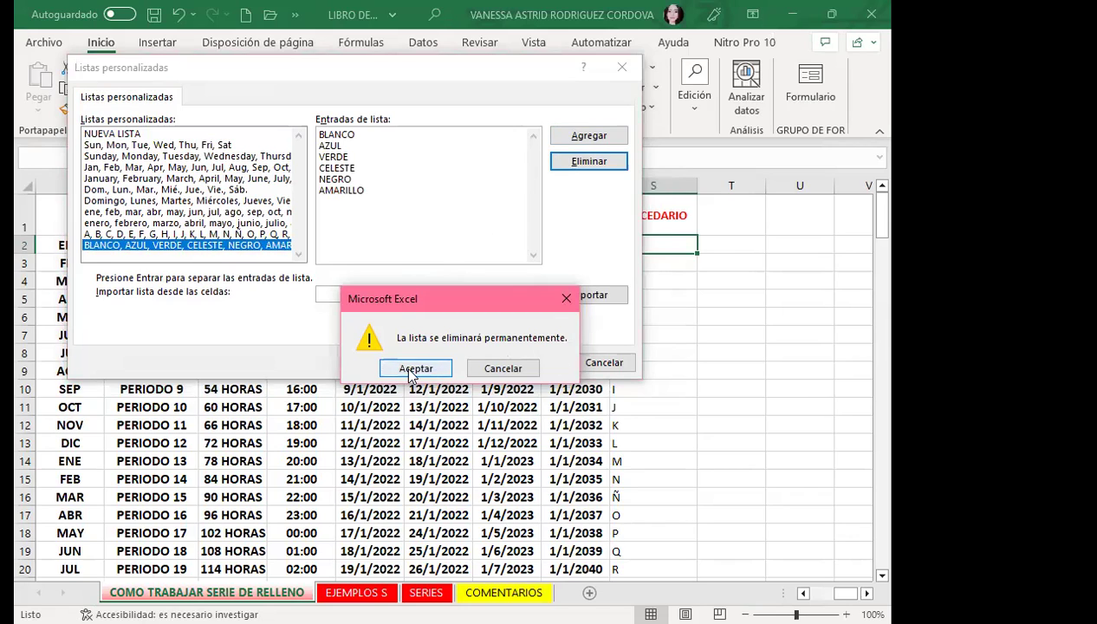
{"action": "left_click", "coordinate": [403, 368]}
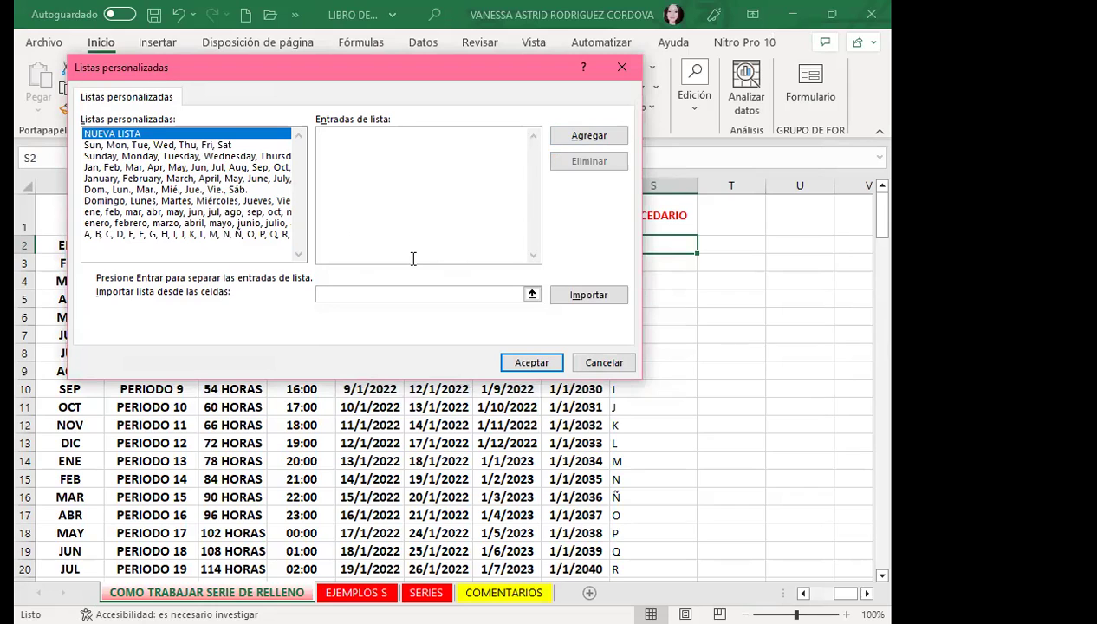
Review the remaining alphabet, weekday and month custom lists, then close both dialogs
{"action": "left_click", "coordinate": [229, 234]}
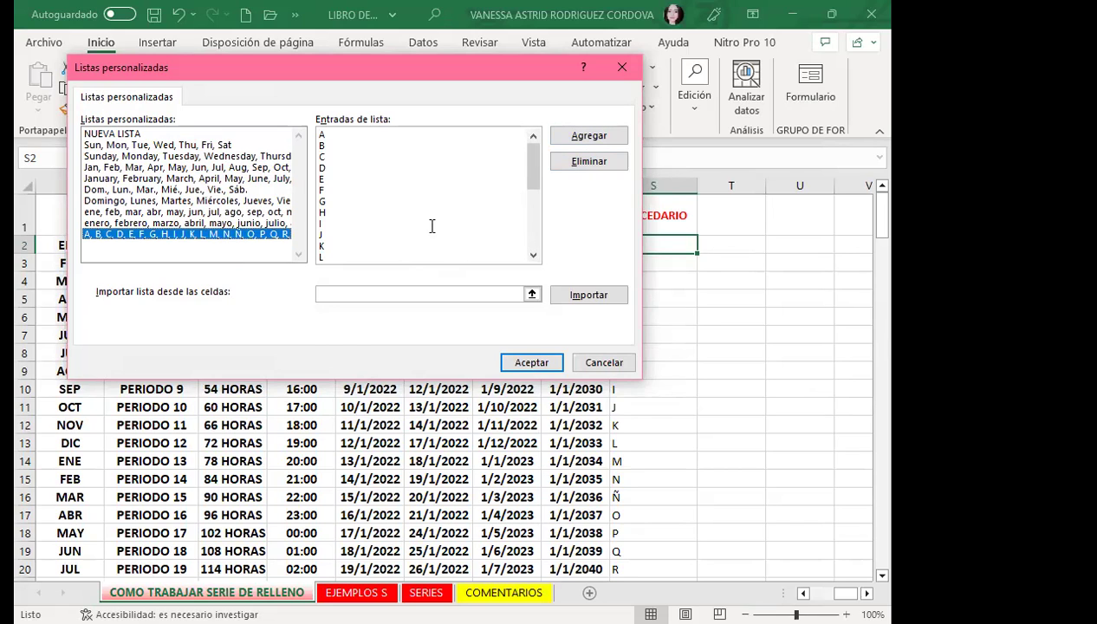
{"action": "left_click", "coordinate": [156, 190]}
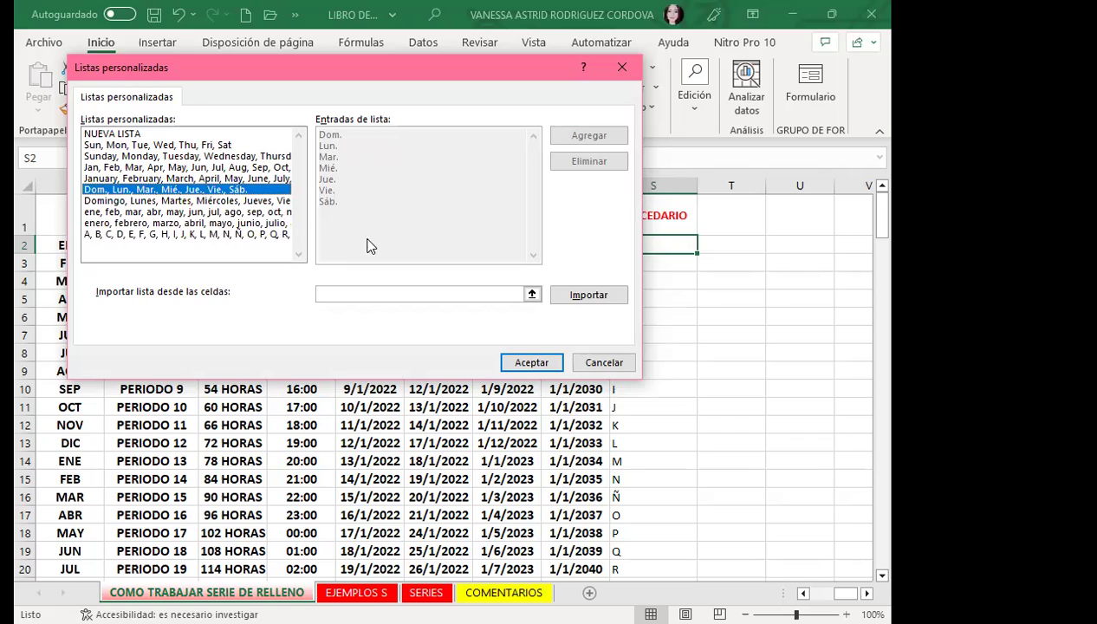
{"action": "left_click", "coordinate": [250, 202]}
{"action": "left_click", "coordinate": [249, 223]}
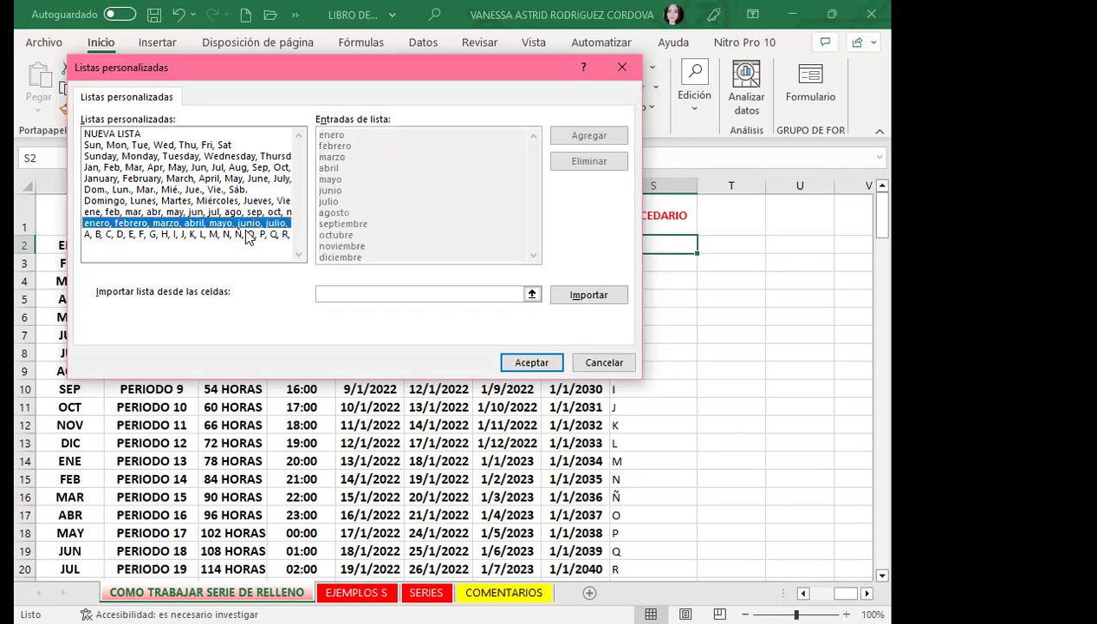
{"action": "left_click", "coordinate": [225, 200]}
{"action": "left_click", "coordinate": [224, 177]}
{"action": "left_click", "coordinate": [228, 167]}
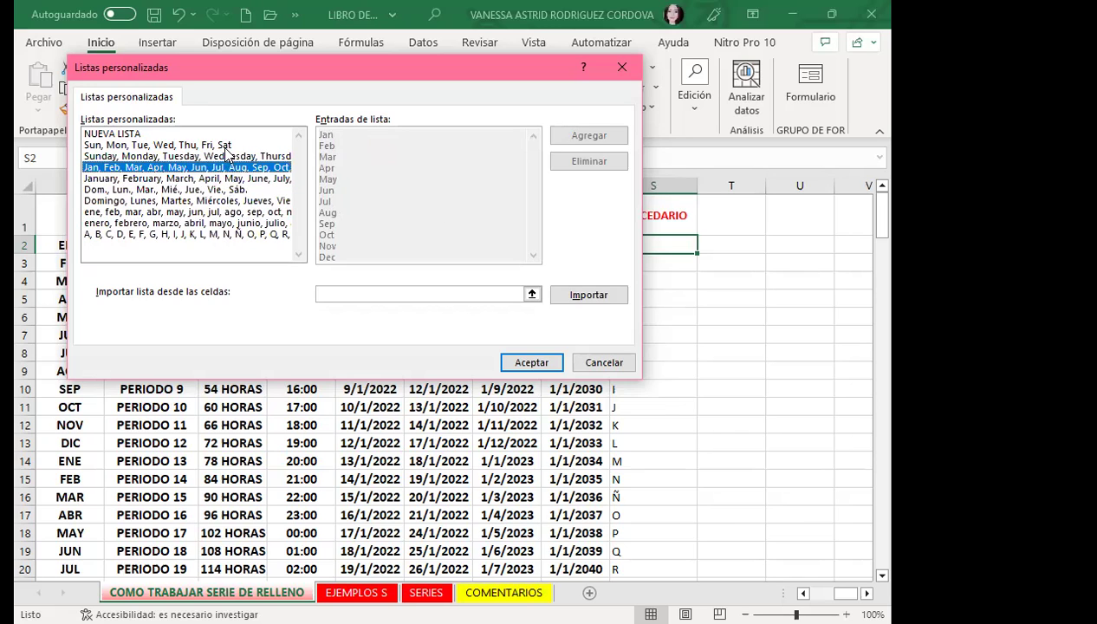
{"action": "left_click", "coordinate": [114, 133]}
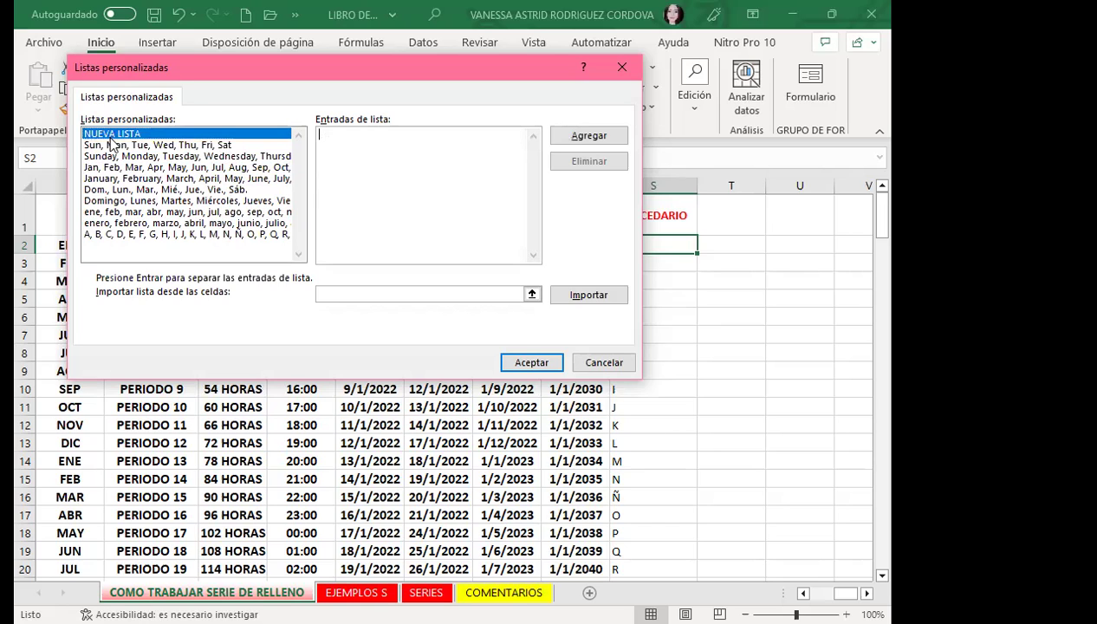
{"action": "left_click", "coordinate": [148, 234]}
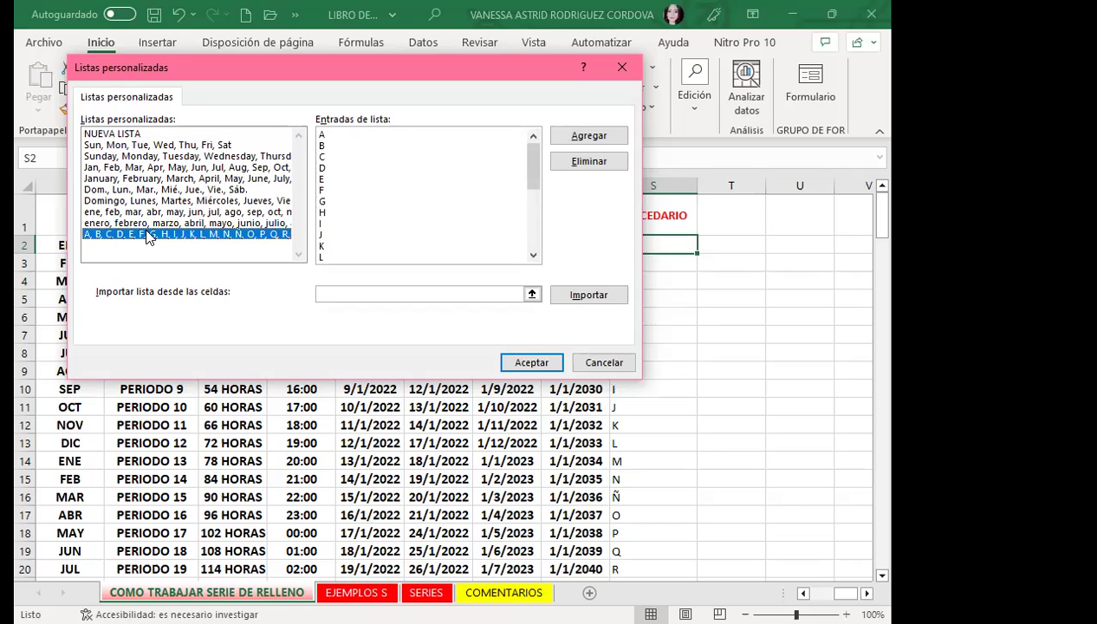
{"action": "left_click", "coordinate": [165, 223]}
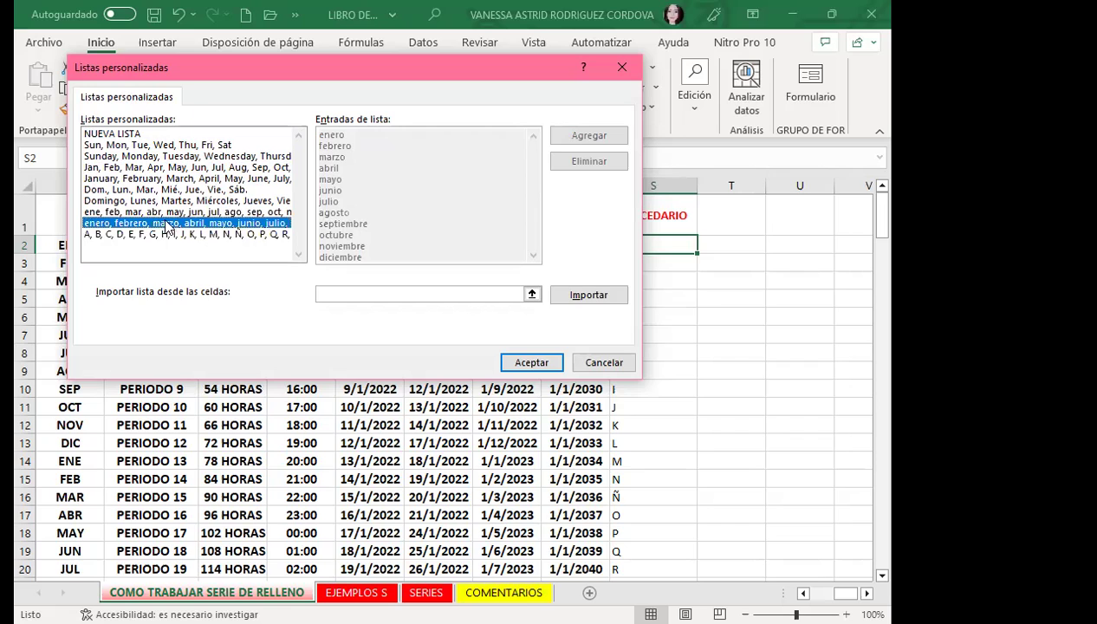
{"action": "left_click", "coordinate": [184, 200]}
{"action": "left_click", "coordinate": [191, 189]}
{"action": "left_click", "coordinate": [198, 178]}
{"action": "left_click", "coordinate": [199, 156]}
{"action": "left_click", "coordinate": [199, 146]}
{"action": "left_click", "coordinate": [176, 234]}
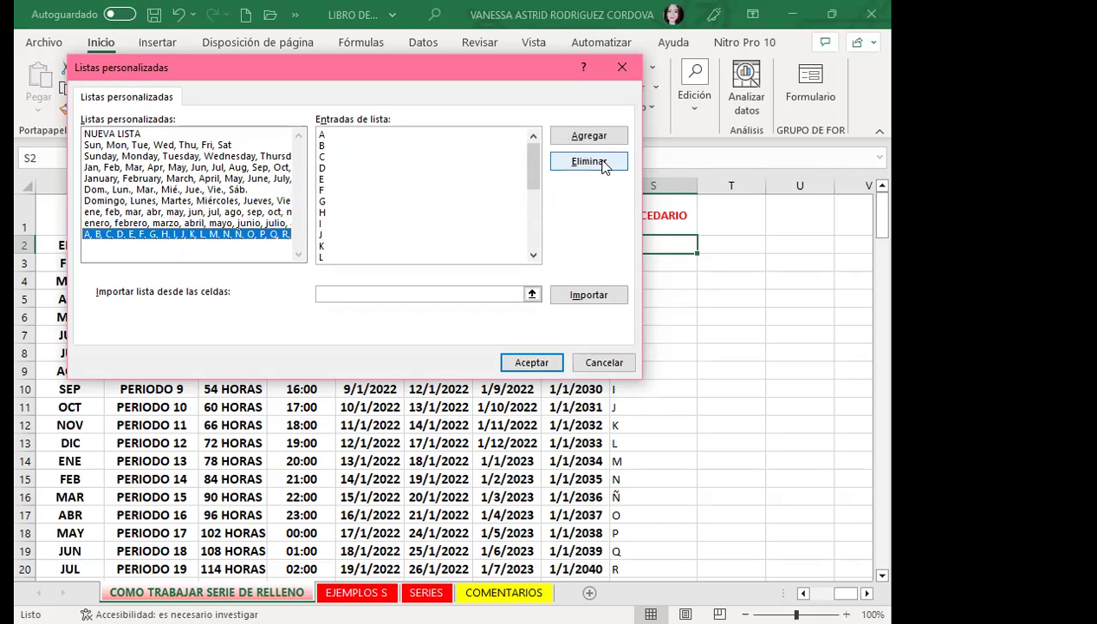
{"action": "left_click", "coordinate": [528, 362]}
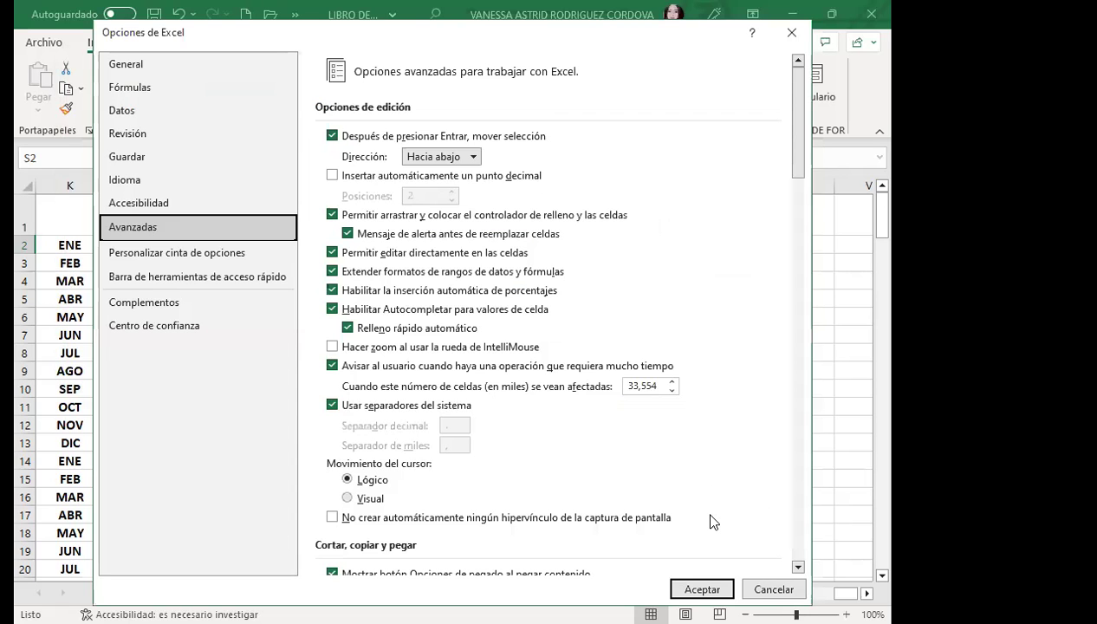
{"action": "key", "text": "Return"}
Scroll from the date columns back to column A and select its first number in A2
{"action": "left_click", "coordinate": [731, 406]}
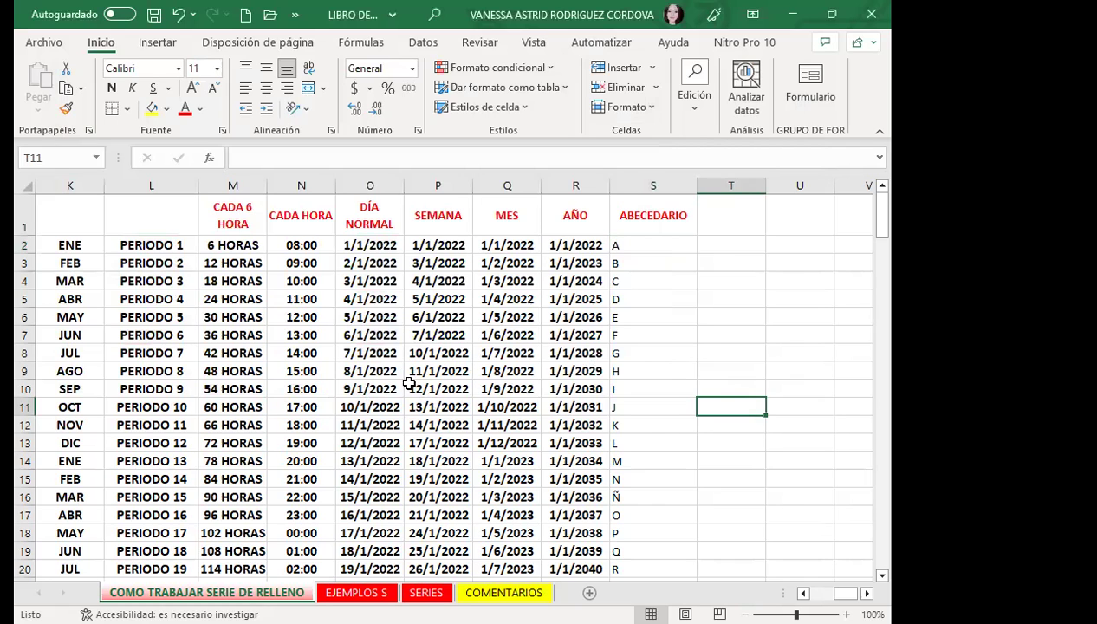
{"action": "left_click", "coordinate": [433, 407]}
{"action": "scroll", "coordinate": [338, 425], "scroll_direction": "down", "scroll_amount": 3}
{"action": "scroll", "coordinate": [359, 444], "scroll_direction": "down", "scroll_amount": 2}
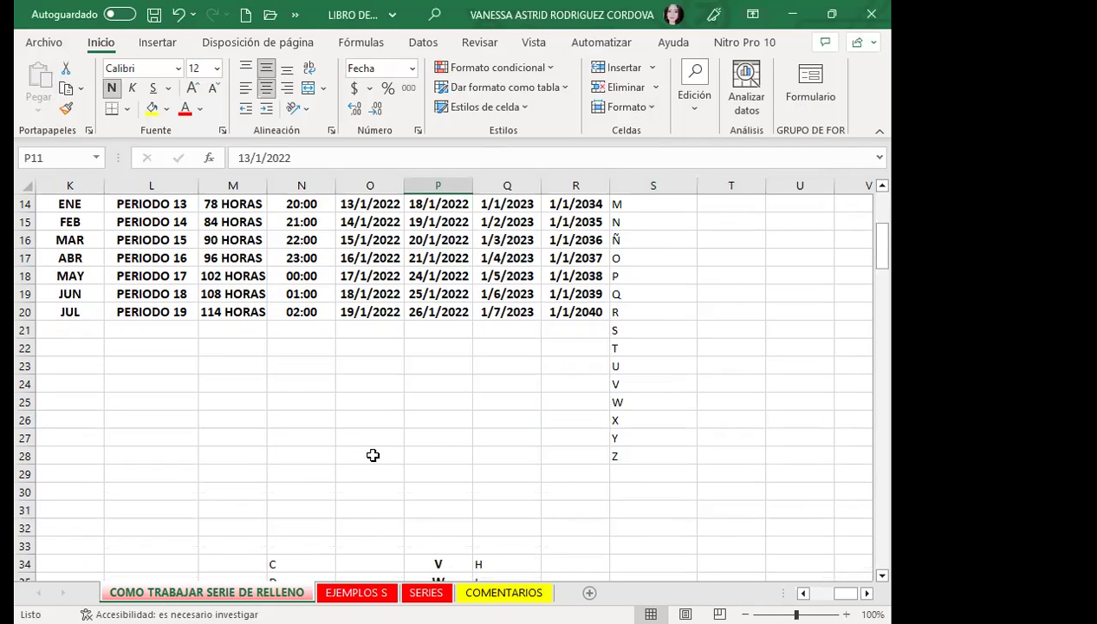
{"action": "scroll", "coordinate": [421, 483], "scroll_direction": "down", "scroll_amount": 2}
{"action": "scroll", "coordinate": [485, 472], "scroll_direction": "down", "scroll_amount": 4}
{"action": "scroll", "coordinate": [532, 458], "scroll_direction": "up", "scroll_amount": 3}
{"action": "scroll", "coordinate": [532, 458], "scroll_direction": "up", "scroll_amount": 4}
{"action": "scroll", "coordinate": [534, 459], "scroll_direction": "up", "scroll_amount": 3}
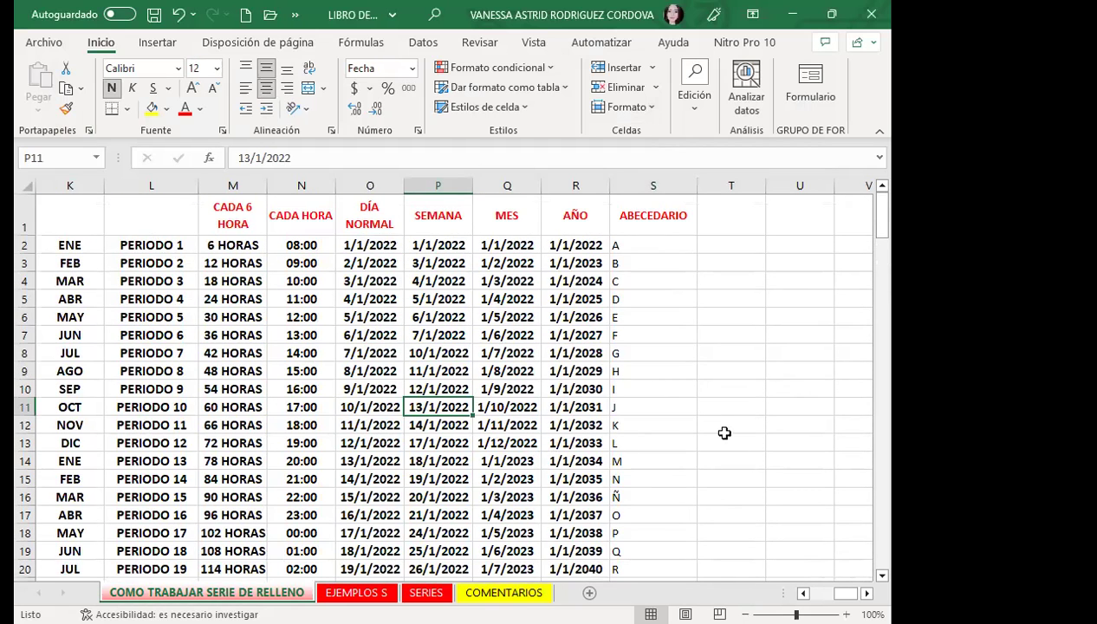
{"action": "scroll", "coordinate": [782, 526], "scroll_direction": "left", "scroll_amount": 5}
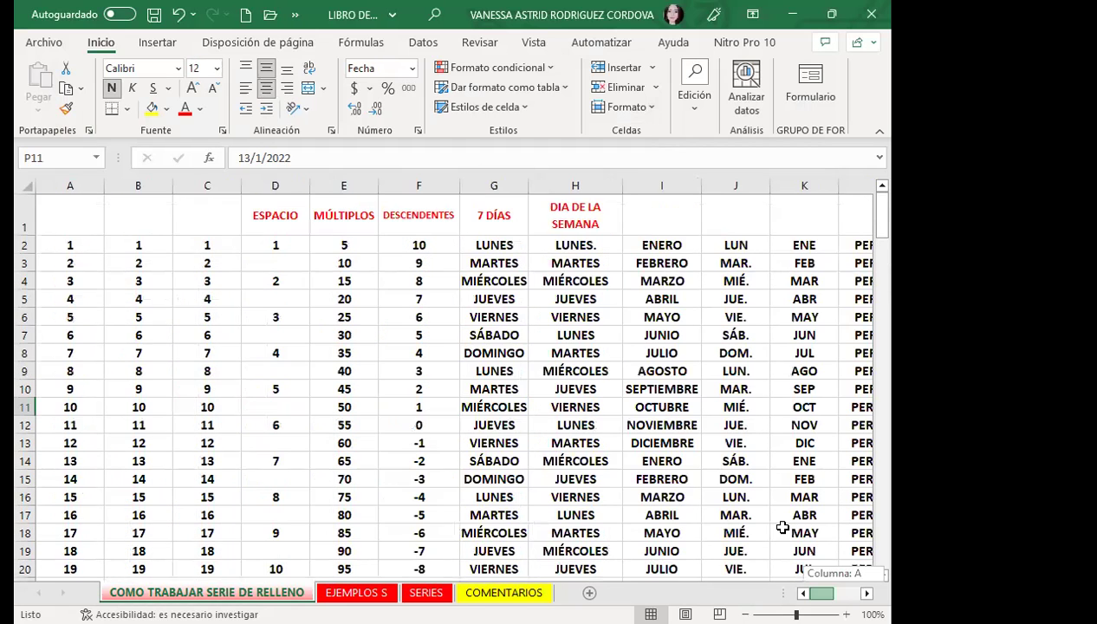
{"action": "left_click", "coordinate": [66, 418]}
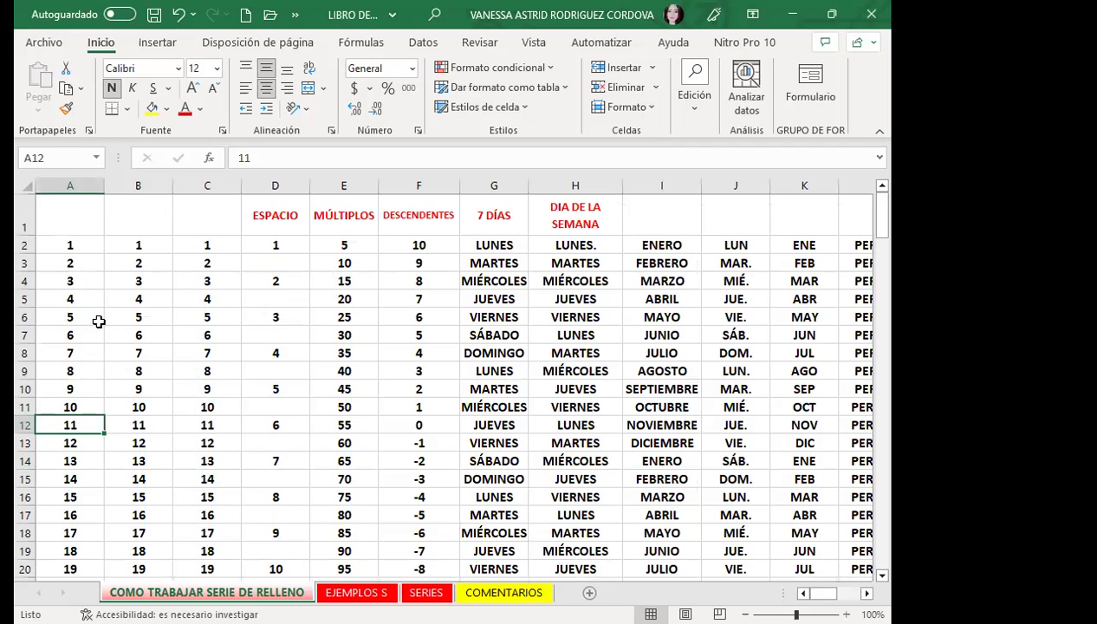
{"action": "left_click", "coordinate": [64, 296]}
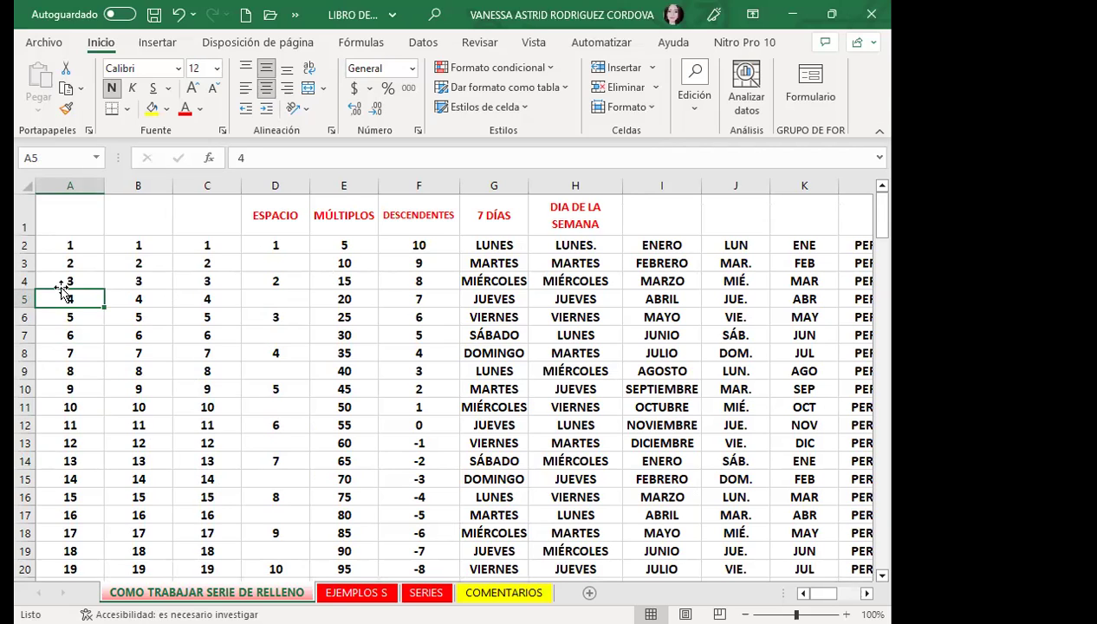
{"action": "left_click", "coordinate": [70, 247]}
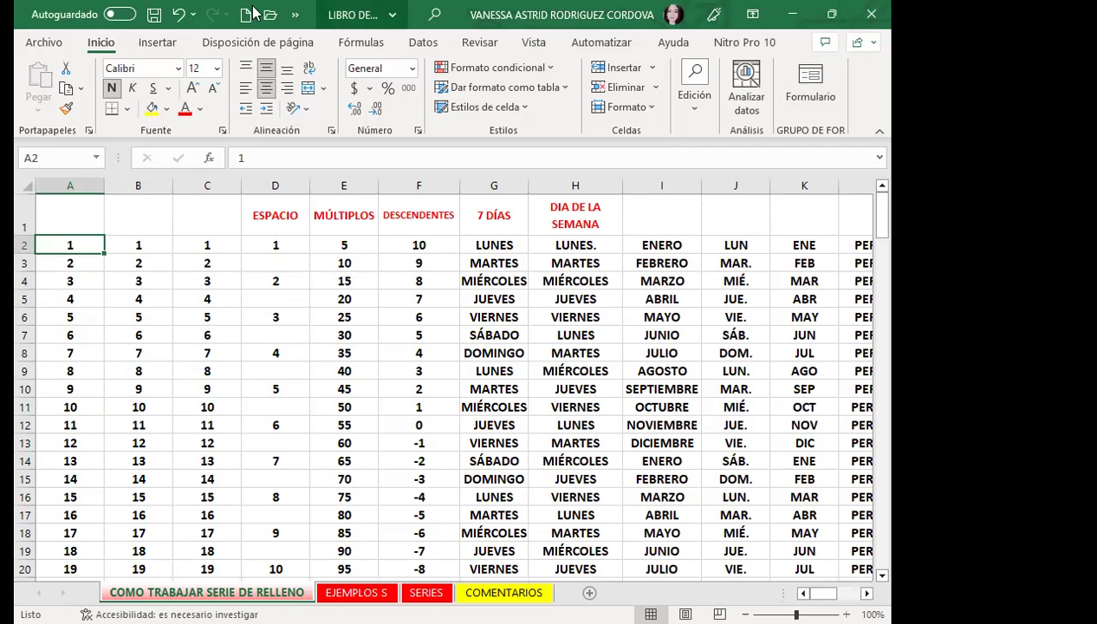
Fill A2:A32 as an Autorrellenar series via Fill > Series, so column A runs 1 to 31
{"action": "mouse_move", "coordinate": [81, 248]}
{"action": "left_mouse_down"}
{"action": "mouse_move", "coordinate": [85, 559]}
{"action": "mouse_move", "coordinate": [95, 559]}
{"action": "left_mouse_up"}
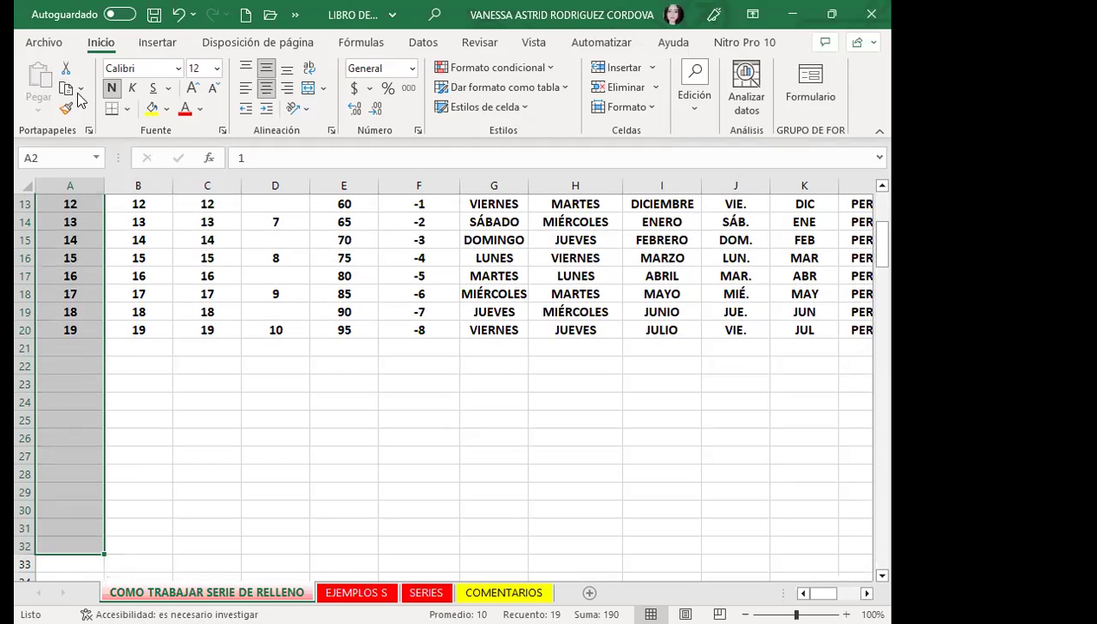
{"action": "left_click", "coordinate": [697, 102]}
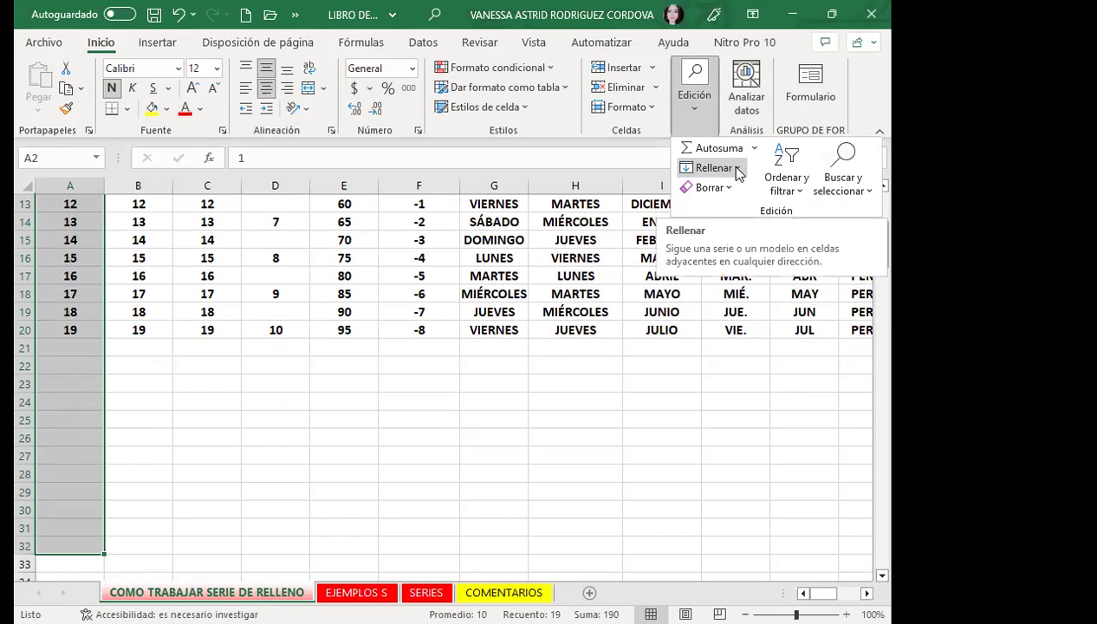
{"action": "left_click", "coordinate": [737, 170]}
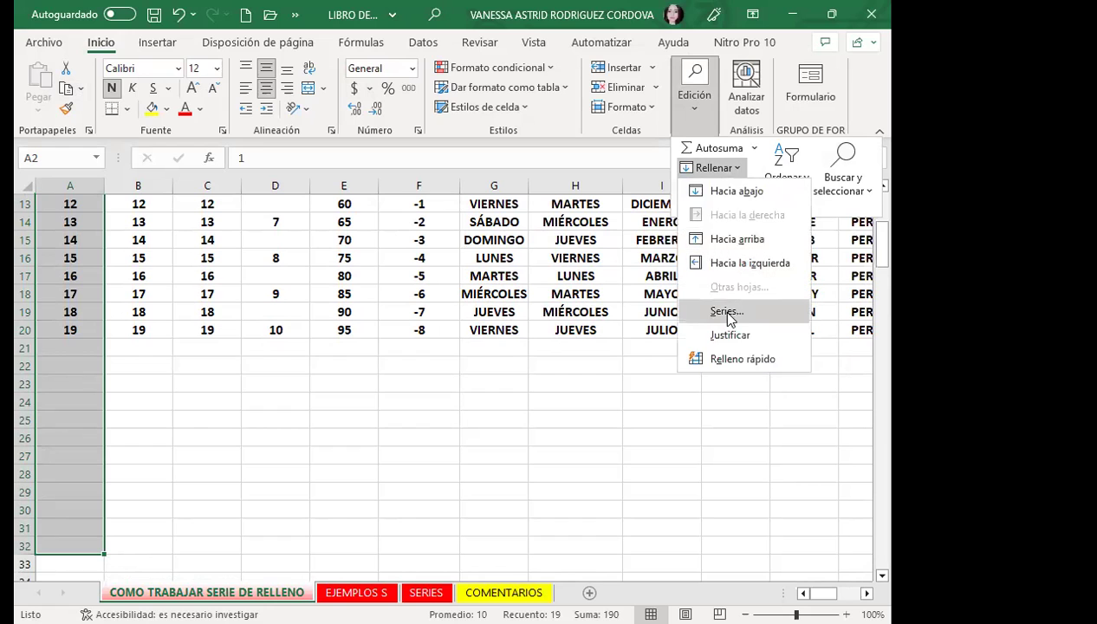
{"action": "left_click", "coordinate": [727, 314]}
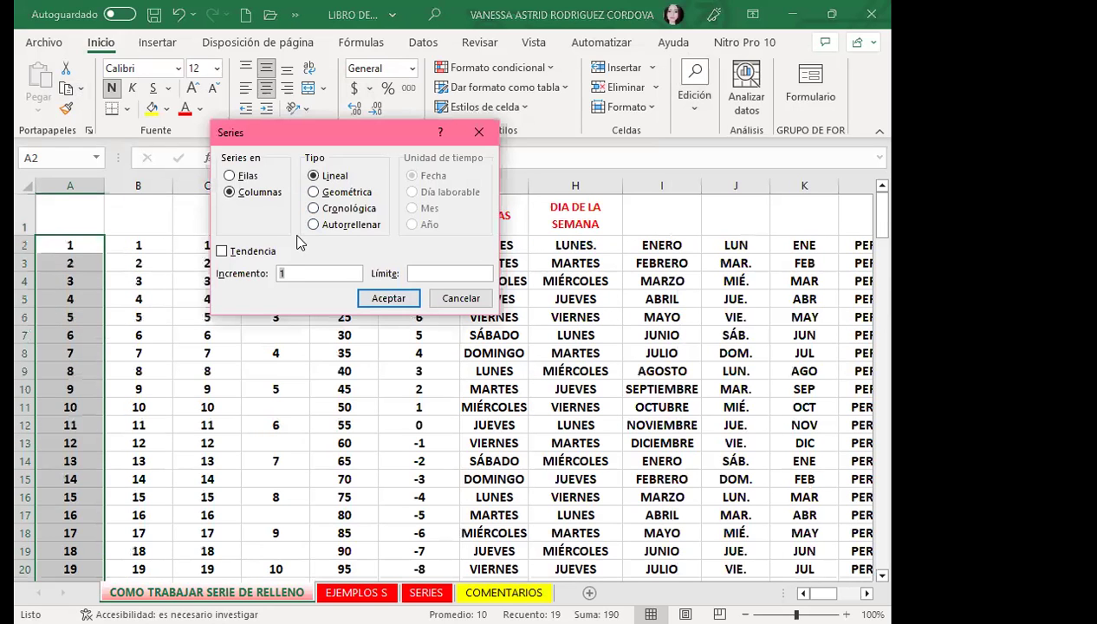
{"action": "left_click", "coordinate": [314, 224]}
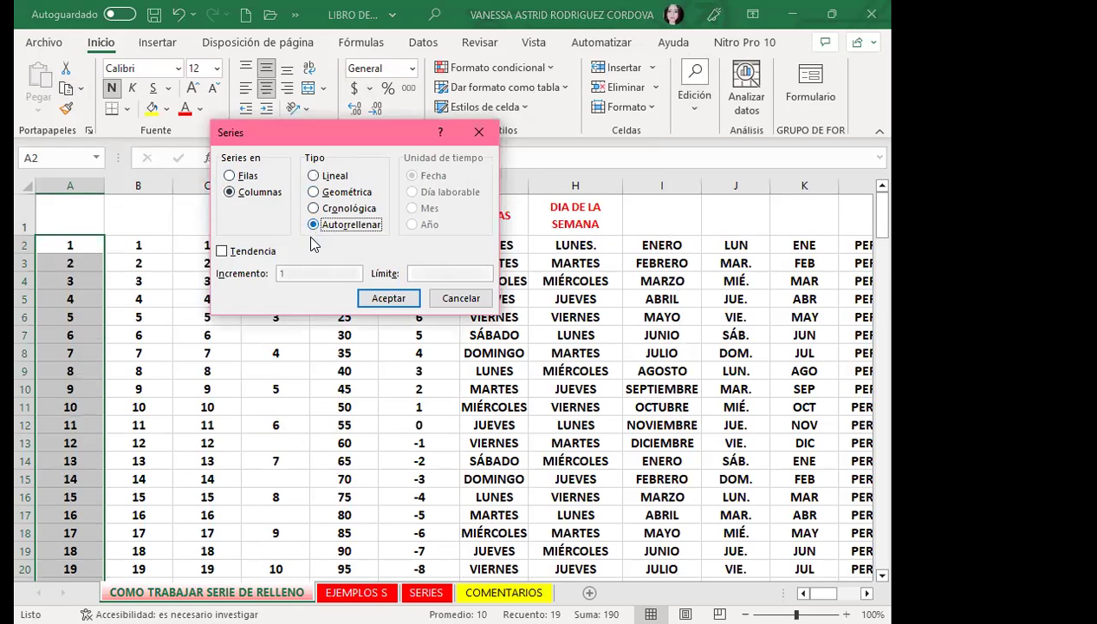
{"action": "left_click", "coordinate": [368, 299]}
{"action": "scroll", "coordinate": [78, 360], "scroll_direction": "down", "scroll_amount": 6}
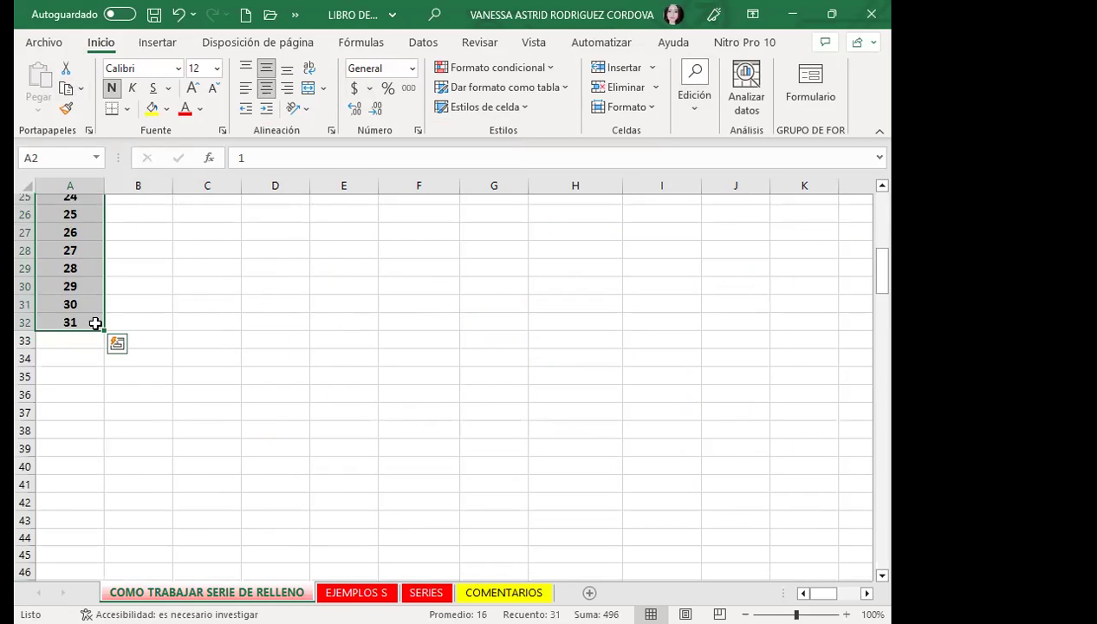
{"action": "scroll", "coordinate": [93, 303], "scroll_direction": "up", "scroll_amount": 3}
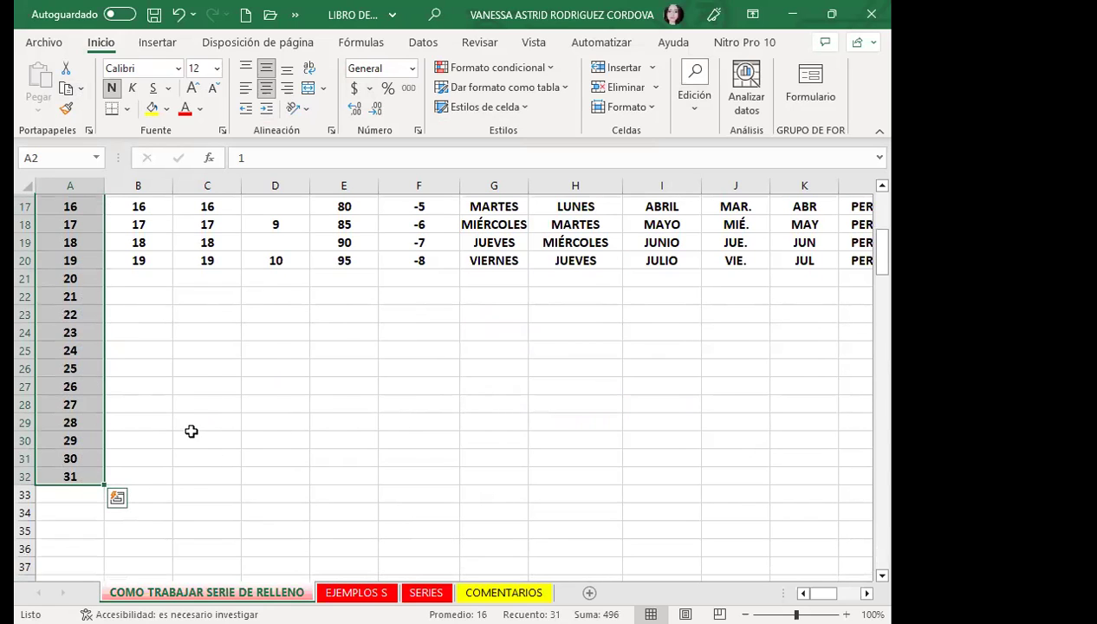
{"action": "scroll", "coordinate": [187, 426], "scroll_direction": "up", "scroll_amount": 5}
Select B2:B32 with Shift+Down and turn on the ribbon key tips
{"action": "left_click", "coordinate": [138, 248]}
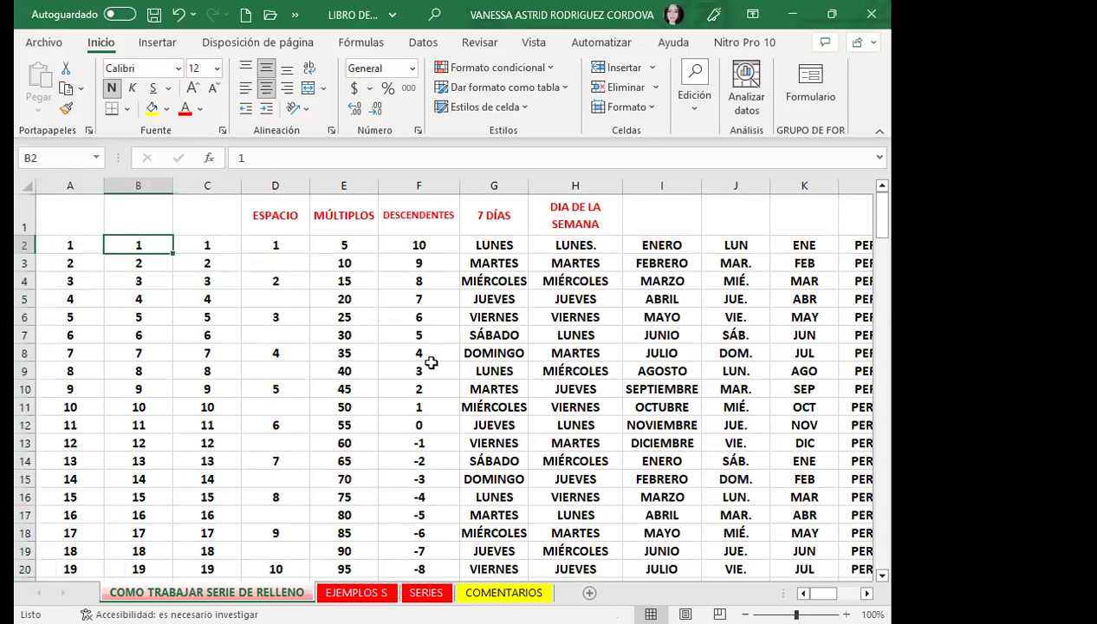
{"action": "left_click", "coordinate": [693, 117]}
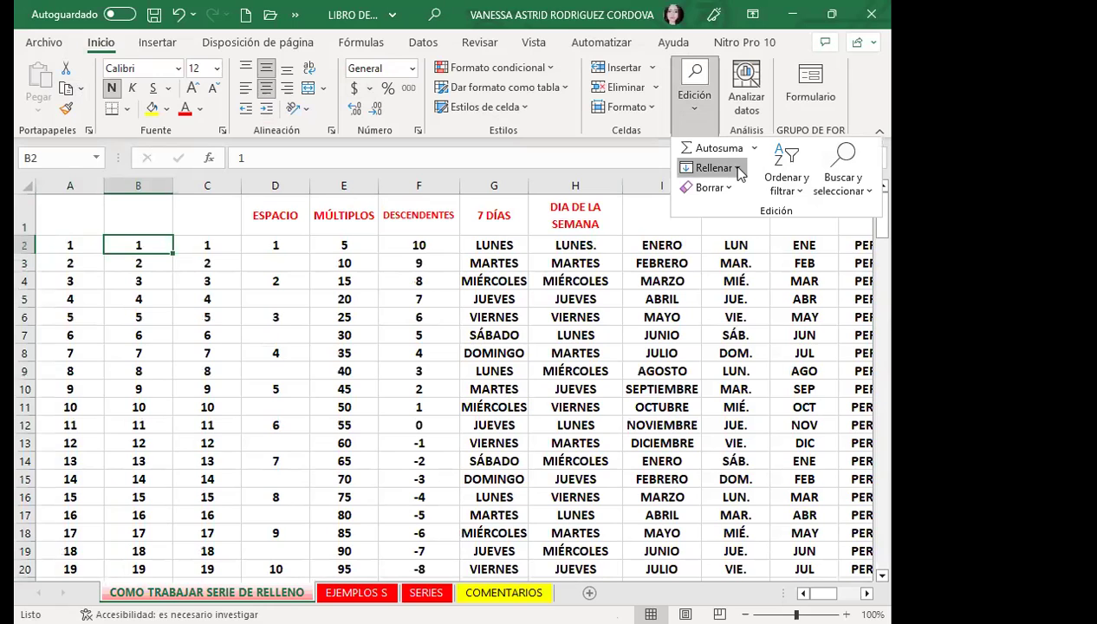
{"action": "left_click", "coordinate": [737, 169]}
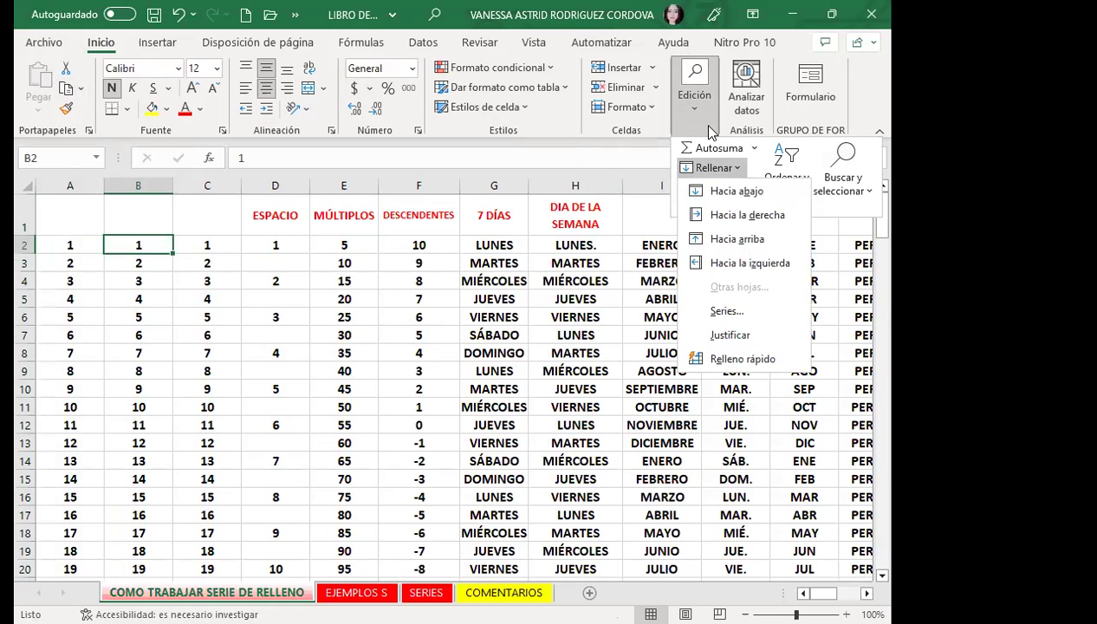
{"action": "key", "text": "Escape"}
{"action": "key", "text": "Escape"}
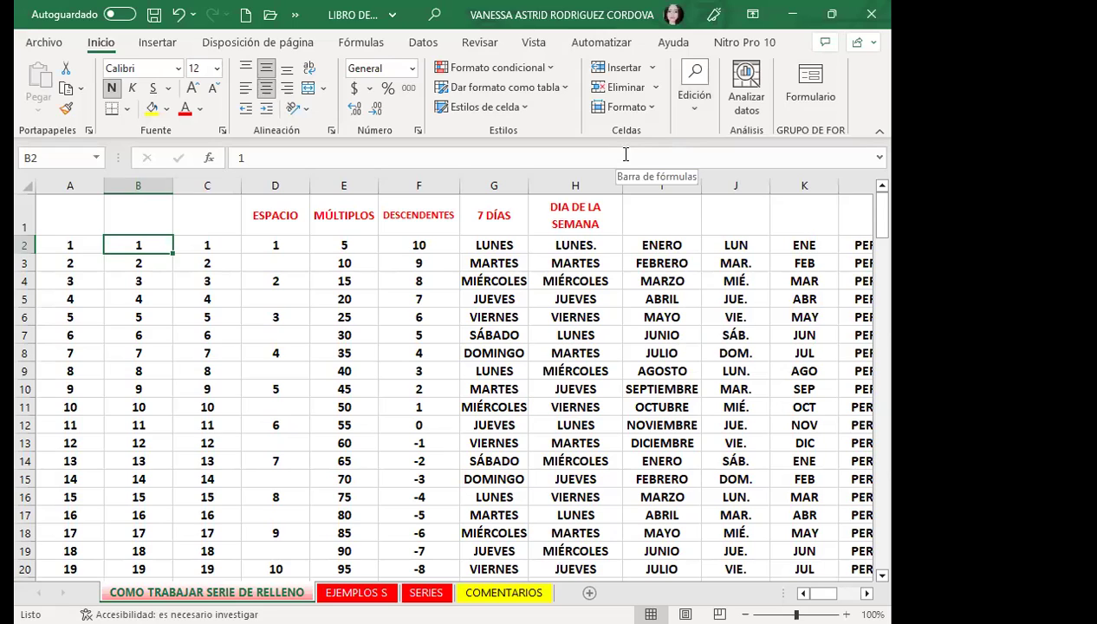
{"action": "key", "text": "shift+Down"}
{"action": "key", "text": "shift+Down"}
{"action": "key", "text": "shift+Down"}
{"action": "key", "text": "shift+Down"}
{"action": "key", "text": "shift+Down"}
{"action": "key", "text": "shift+Down"}
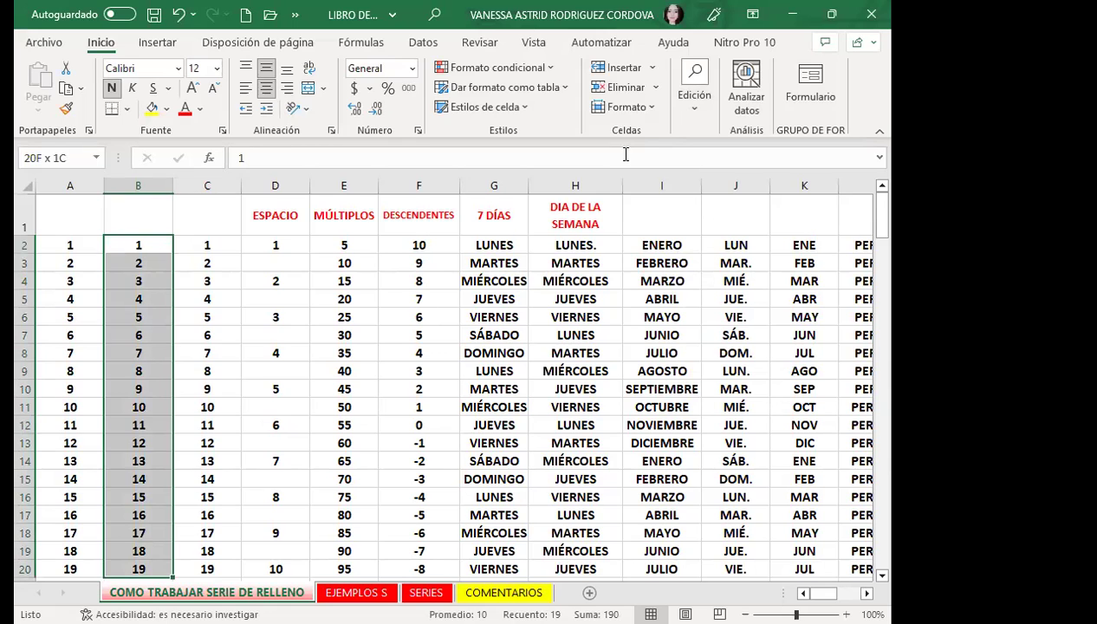
{"action": "key", "text": "shift+Down"}
{"action": "key", "text": "shift+Down"}
{"action": "key", "text": "shift+Down"}
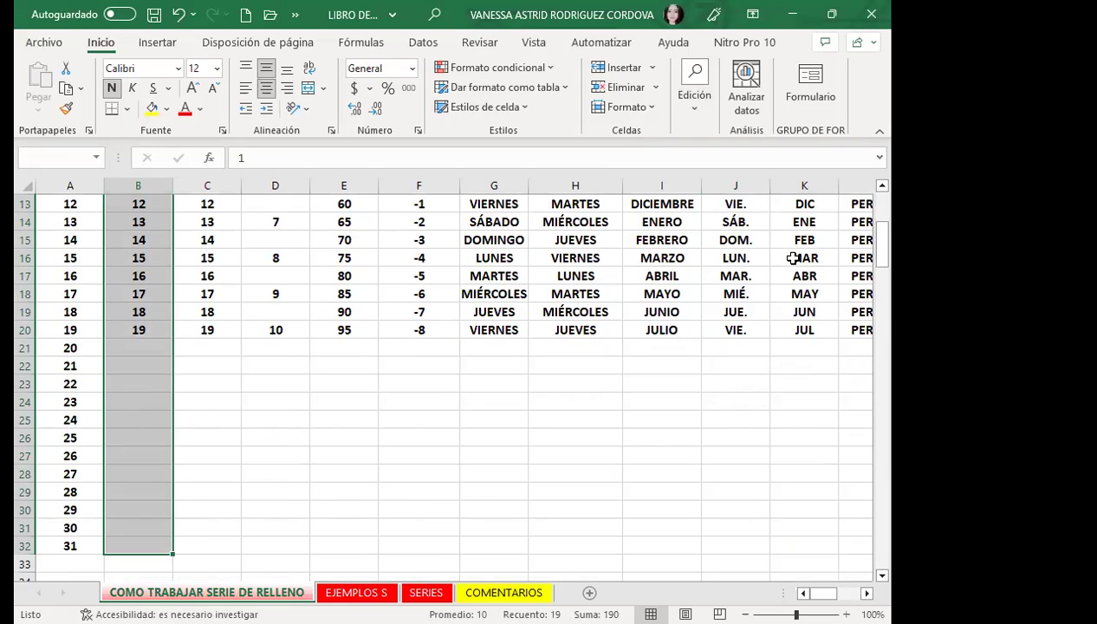
{"action": "key", "text": "alt"}
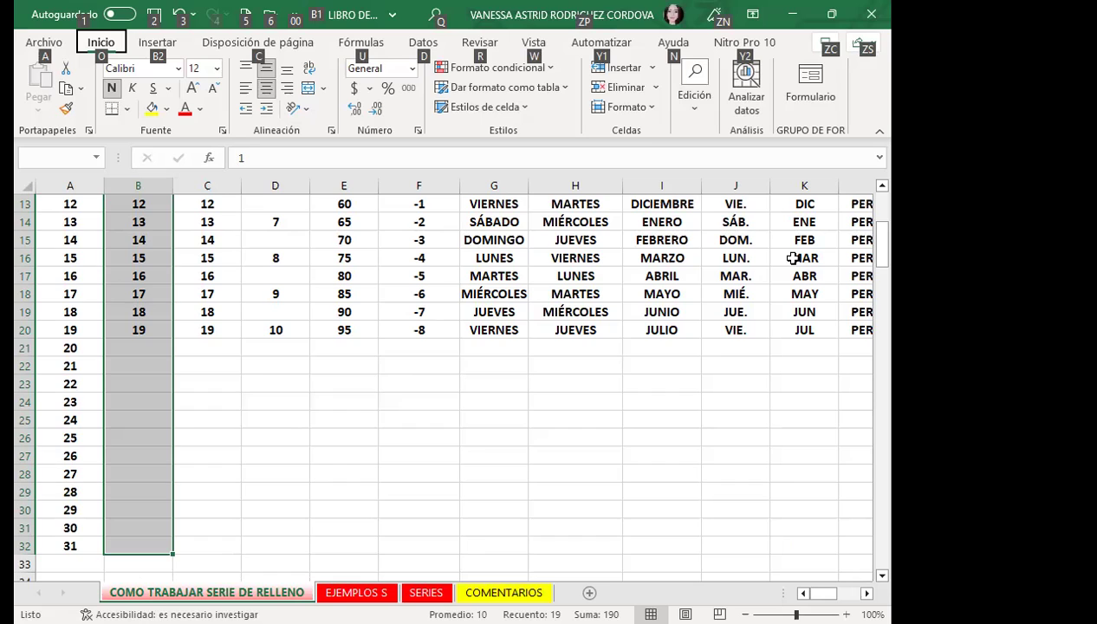
Use key tips for Fill > Series with Autorrellenar so B2:B32 counts 1 to 31
{"action": "key", "text": "o"}
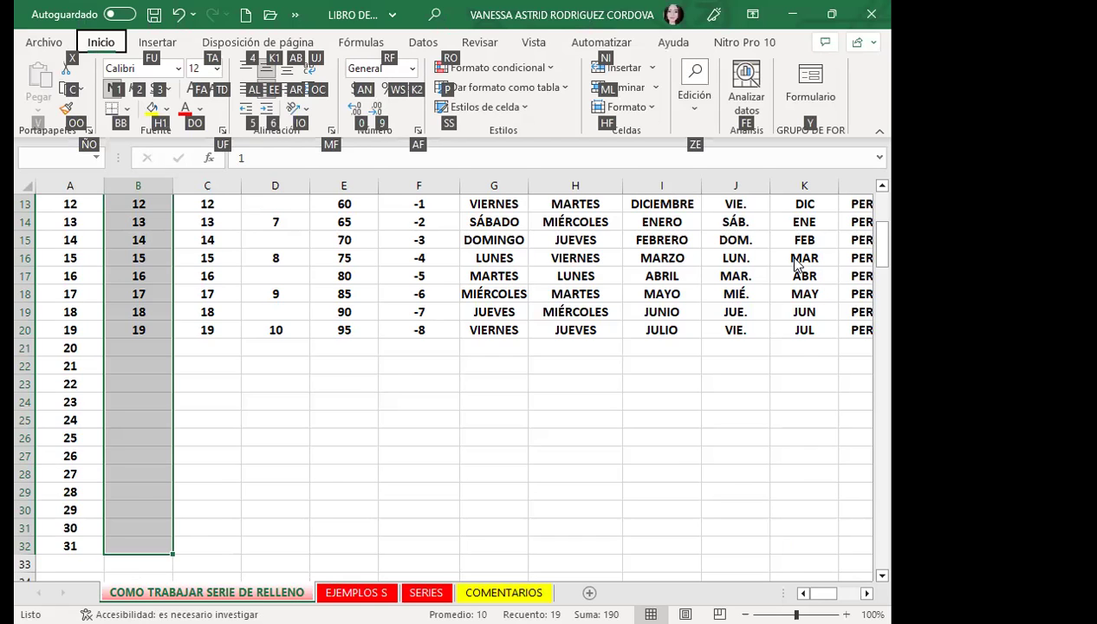
{"action": "key", "text": "z"}
{"action": "key", "text": "e"}
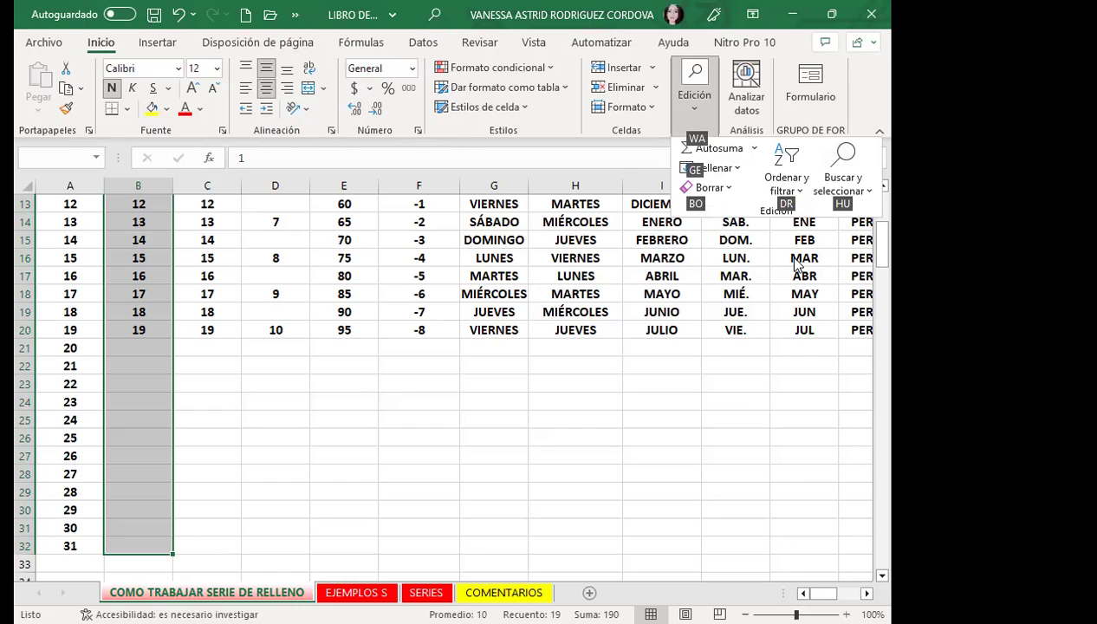
{"action": "key", "text": "g"}
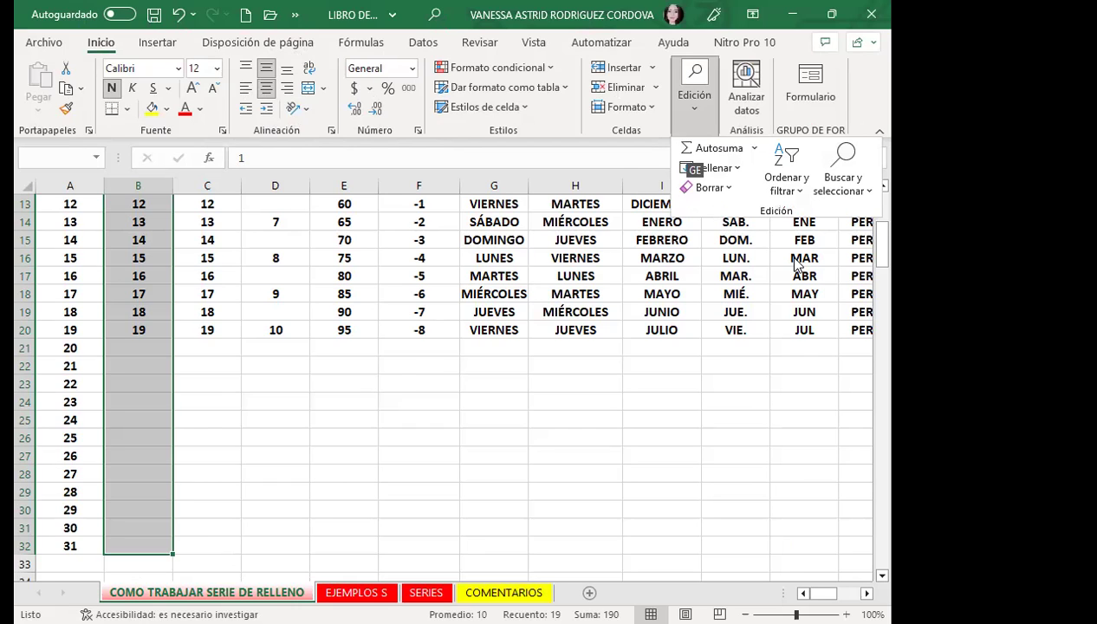
{"action": "key", "text": "e"}
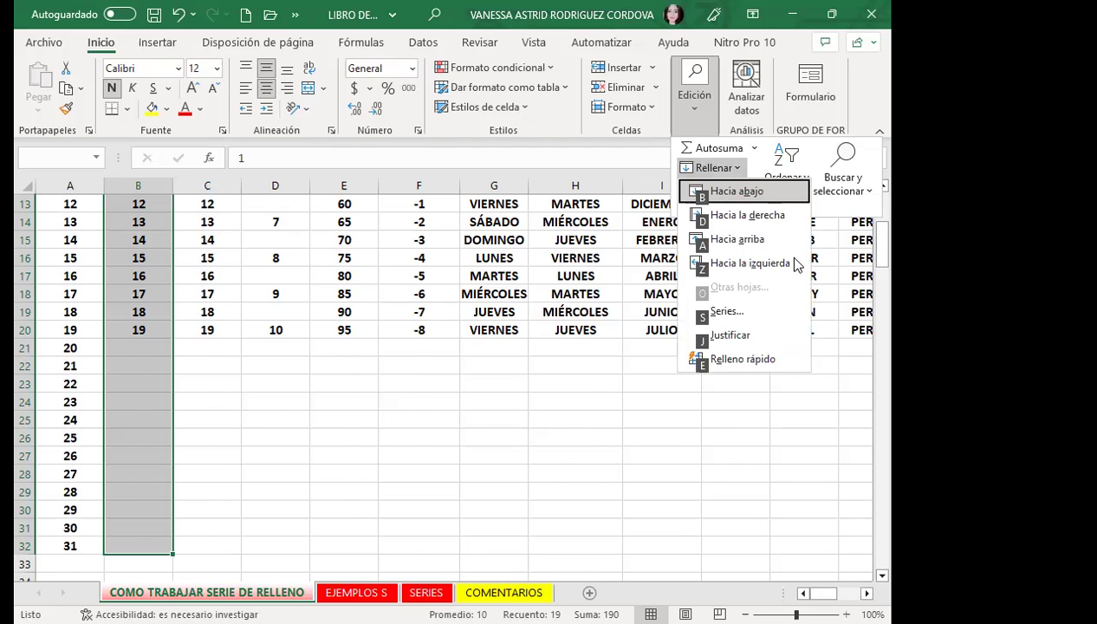
{"action": "key", "text": "s"}
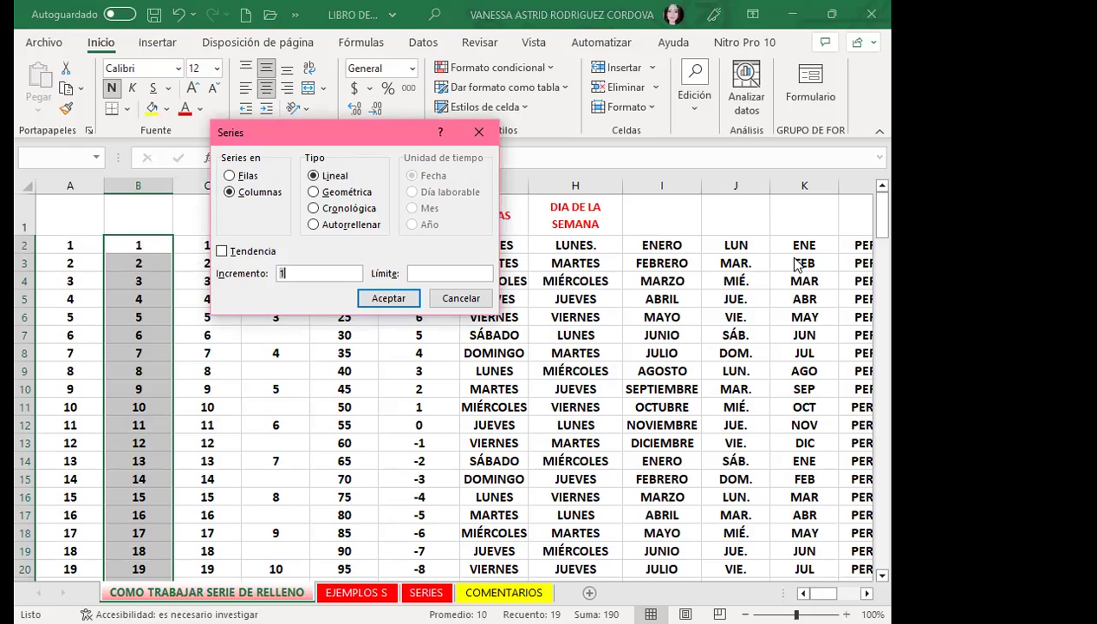
{"action": "key", "text": "Tab"}
{"action": "key", "text": "Tab"}
{"action": "key", "text": "Tab"}
{"action": "key", "text": "Tab"}
{"action": "key", "text": "Tab"}
{"action": "key", "text": "Tab"}
{"action": "key", "text": "Down"}
{"action": "key", "text": "Down"}
{"action": "key", "text": "Down"}
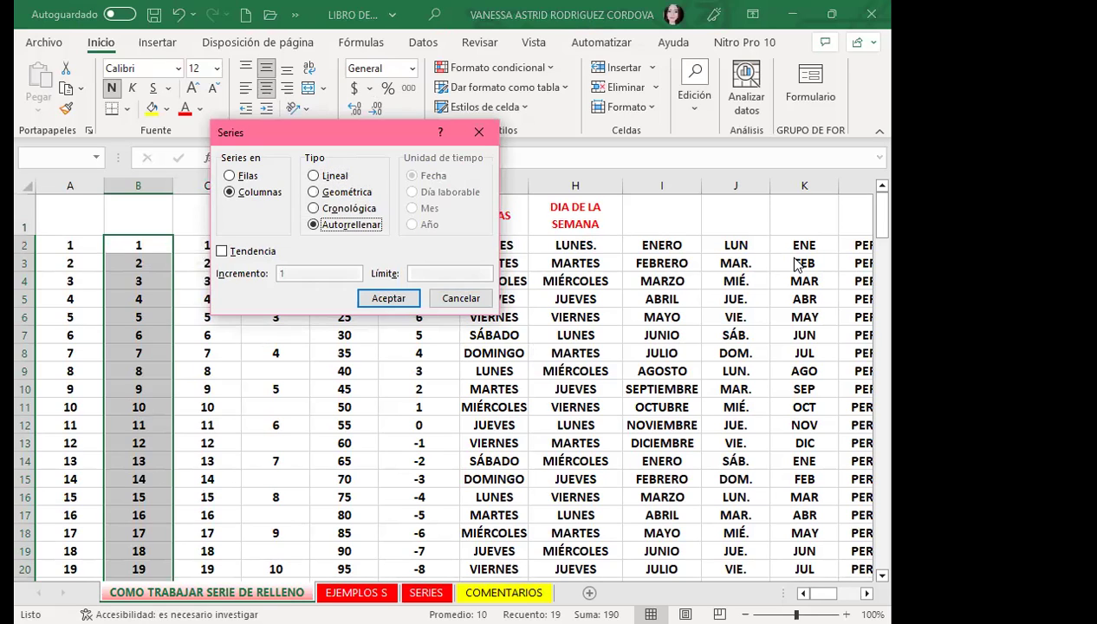
{"action": "key", "text": "Return"}
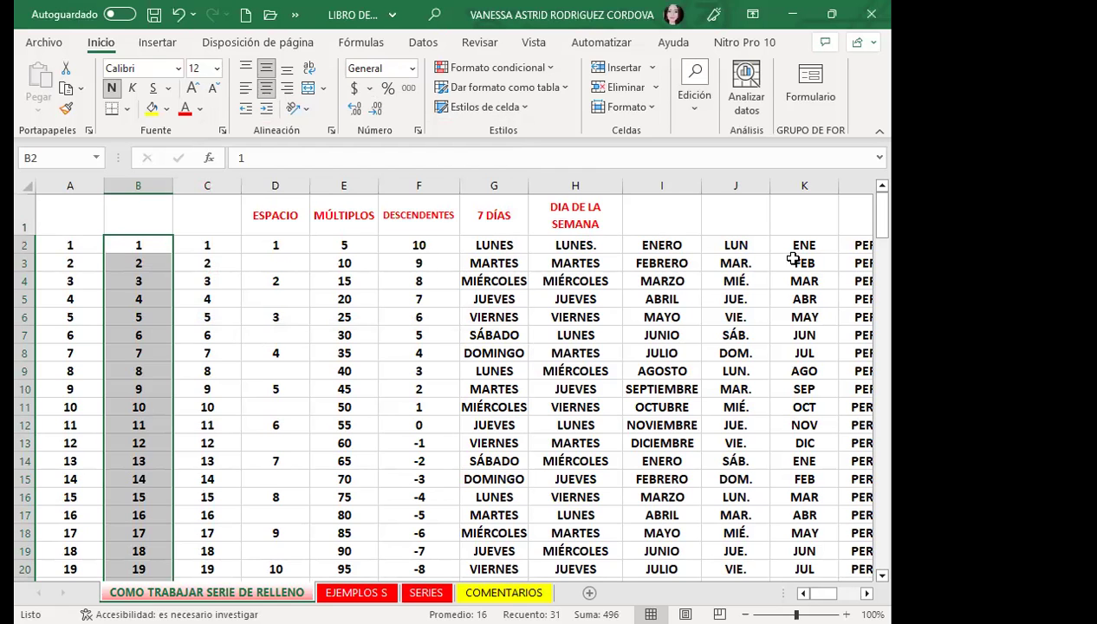
{"action": "key", "text": "Down"}
{"action": "key", "text": "Down"}
{"action": "key", "text": "Down"}
{"action": "key", "text": "Down"}
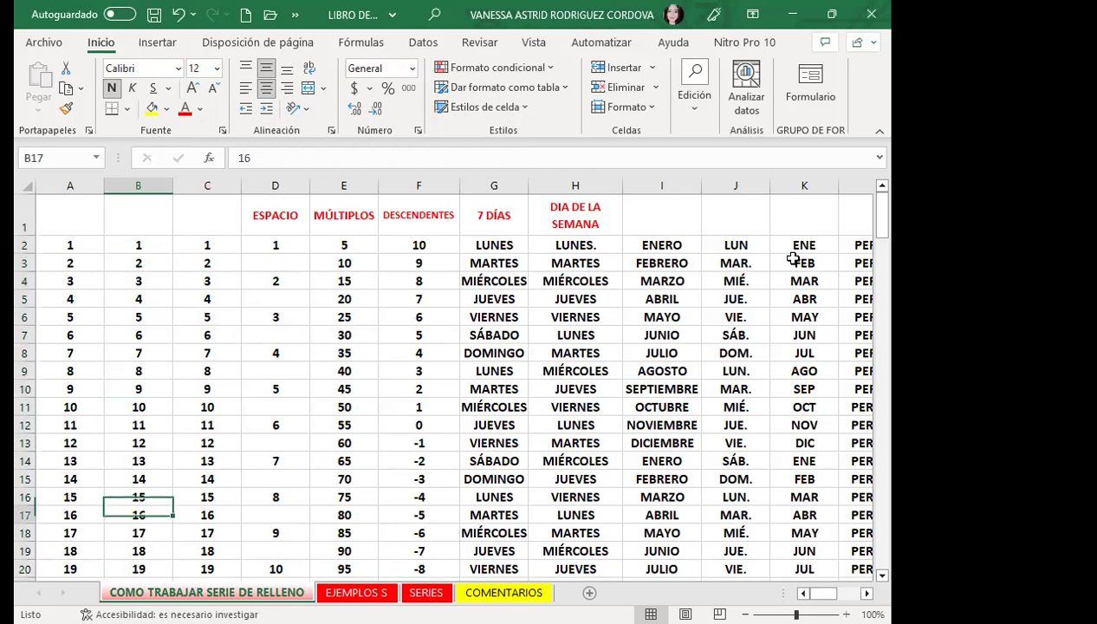
{"action": "key", "text": "Down"}
{"action": "key", "text": "Down"}
{"action": "key", "text": "Down"}
{"action": "key", "text": "Down"}
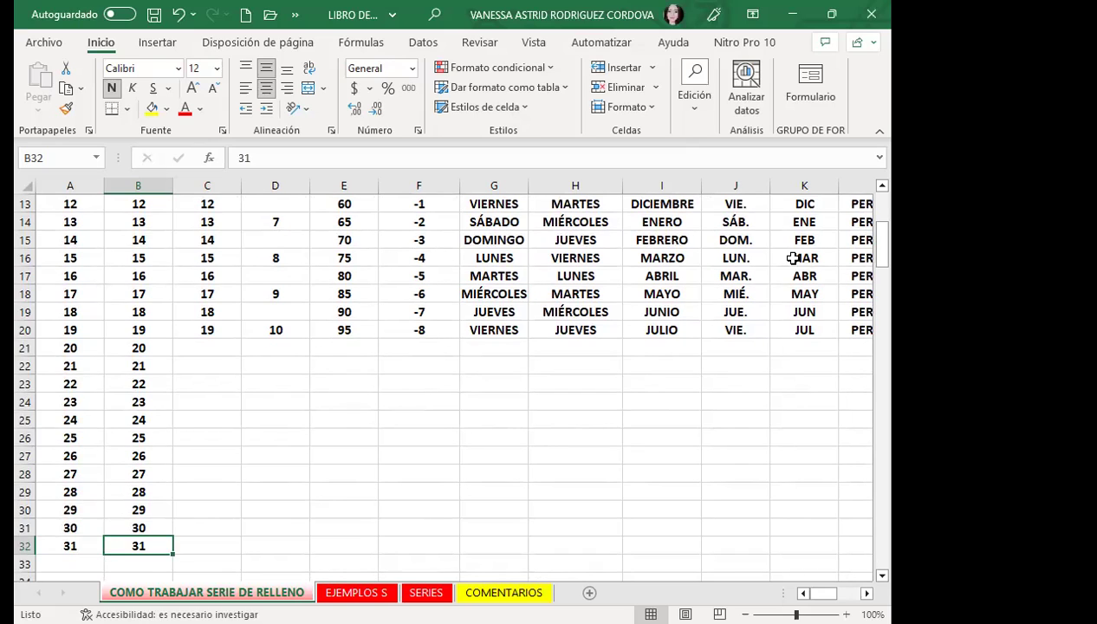
{"action": "key", "text": "Up"}
{"action": "key", "text": "Up"}
{"action": "key", "text": "Up"}
{"action": "key", "text": "Up"}
{"action": "key", "text": "Up"}
{"action": "key", "text": "Up"}
{"action": "key", "text": "Up"}
{"action": "key", "text": "Up"}
{"action": "key", "text": "Up"}
{"action": "key", "text": "Up"}
{"action": "key", "text": "Up"}
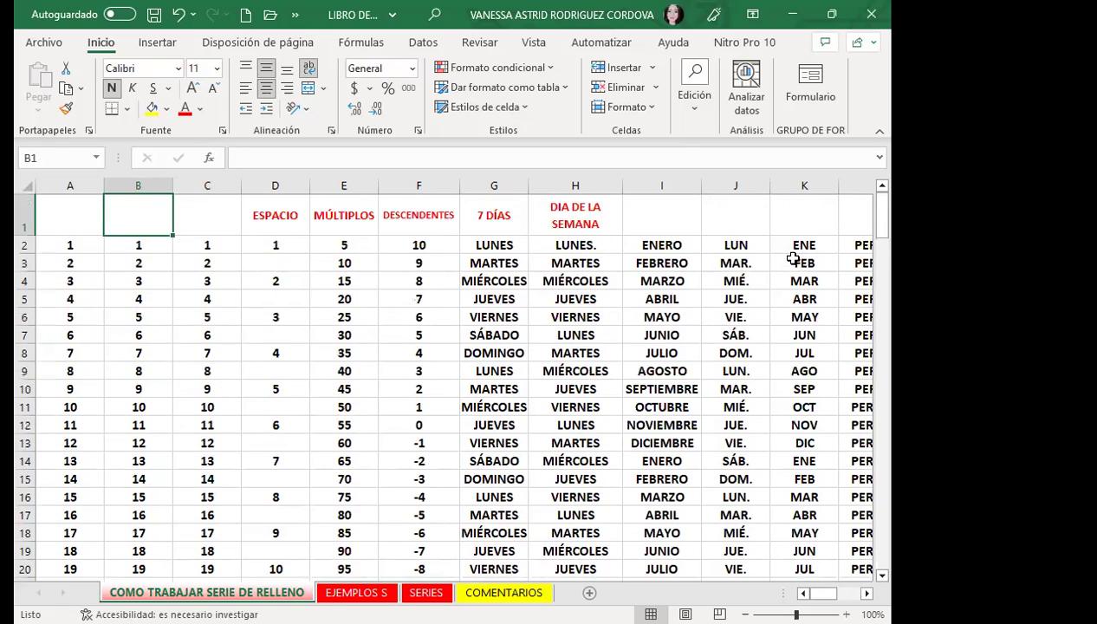
Select the 7 DÍAS weekday names in column G down to row 32
{"action": "key", "text": "Down"}
{"action": "key", "text": "Right"}
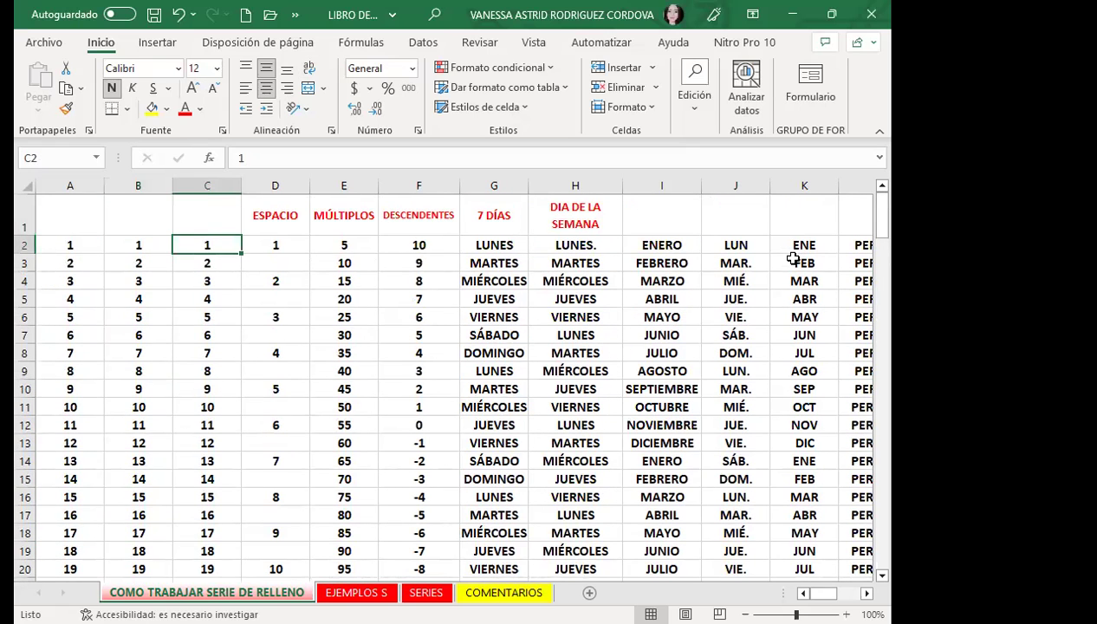
{"action": "key", "text": "shift+Down"}
{"action": "key", "text": "shift+Down"}
{"action": "key", "text": "shift+Down"}
{"action": "key", "text": "shift+Down"}
{"action": "key", "text": "shift+Down"}
{"action": "key", "text": "shift+Down"}
{"action": "key", "text": "shift+Down"}
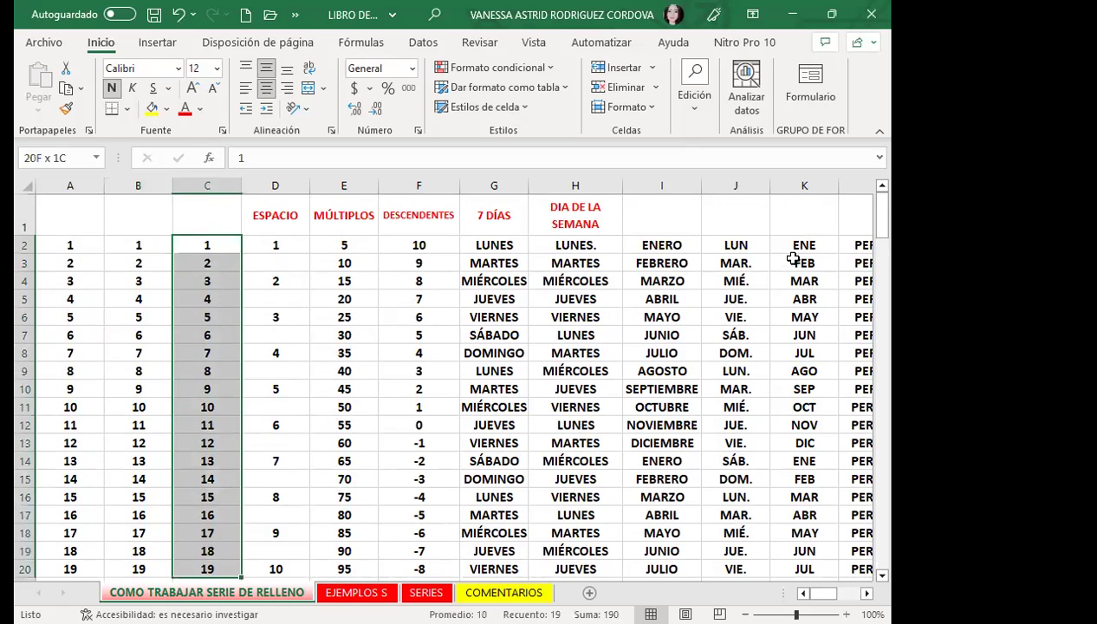
{"action": "key", "text": "shift+Down"}
{"action": "key", "text": "shift+Down"}
{"action": "key", "text": "shift+Down"}
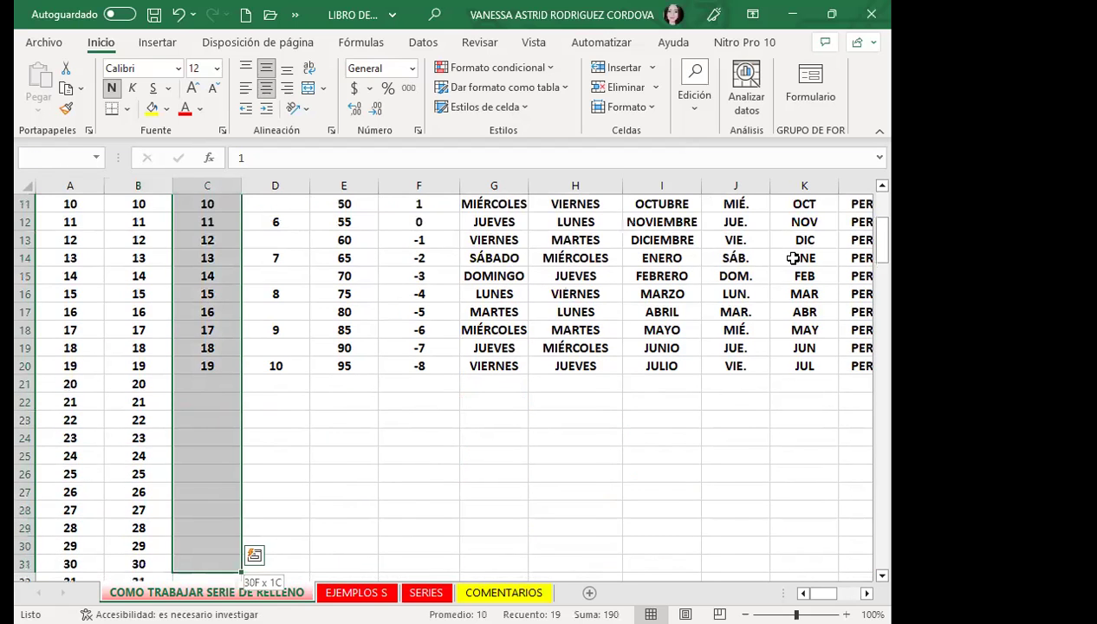
{"action": "key", "text": "Right"}
{"action": "key", "text": "Right"}
{"action": "key", "text": "Right"}
{"action": "key", "text": "Right"}
{"action": "key", "text": "shift+Down"}
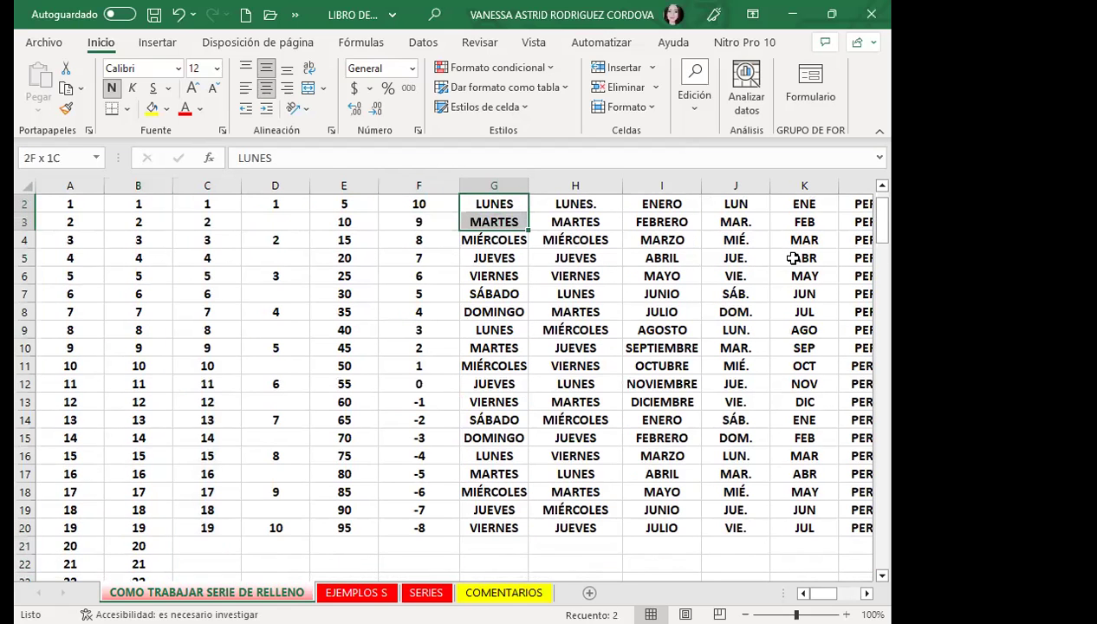
{"action": "key", "text": "shift+Down"}
{"action": "key", "text": "shift+Down"}
{"action": "key", "text": "shift+Down"}
{"action": "key", "text": "shift+Down"}
{"action": "key", "text": "shift+Down"}
{"action": "key", "text": "shift+Down"}
{"action": "key", "text": "shift+Down"}
{"action": "key", "text": "shift+Down"}
{"action": "key", "text": "shift+Down"}
{"action": "key", "text": "shift+Down"}
{"action": "key", "text": "shift+Down"}
{"action": "key", "text": "shift+Down"}
{"action": "key", "text": "shift+Down"}
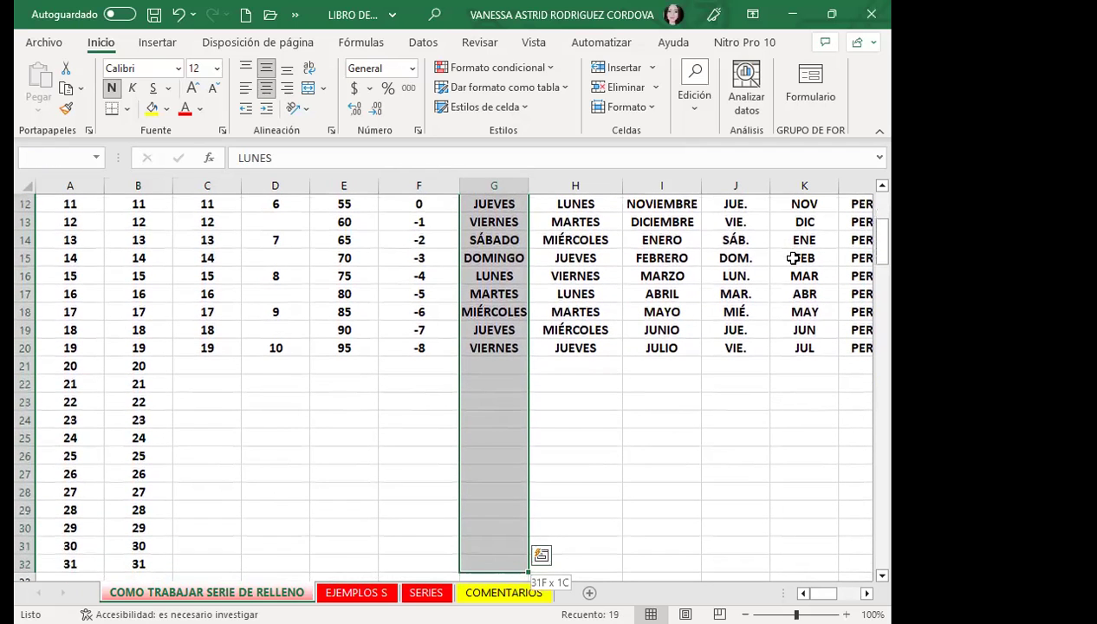
Auto-fill the weekday series through Fill > Series, ending with MIÉRCOLES in G32
{"action": "key", "text": "alt"}
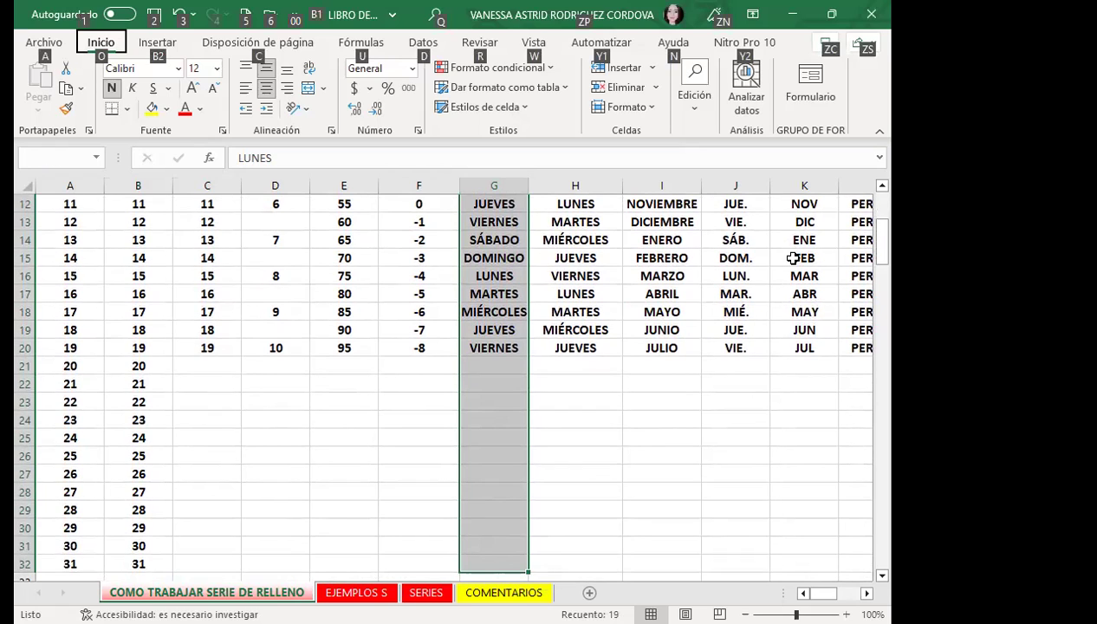
{"action": "key", "text": "o"}
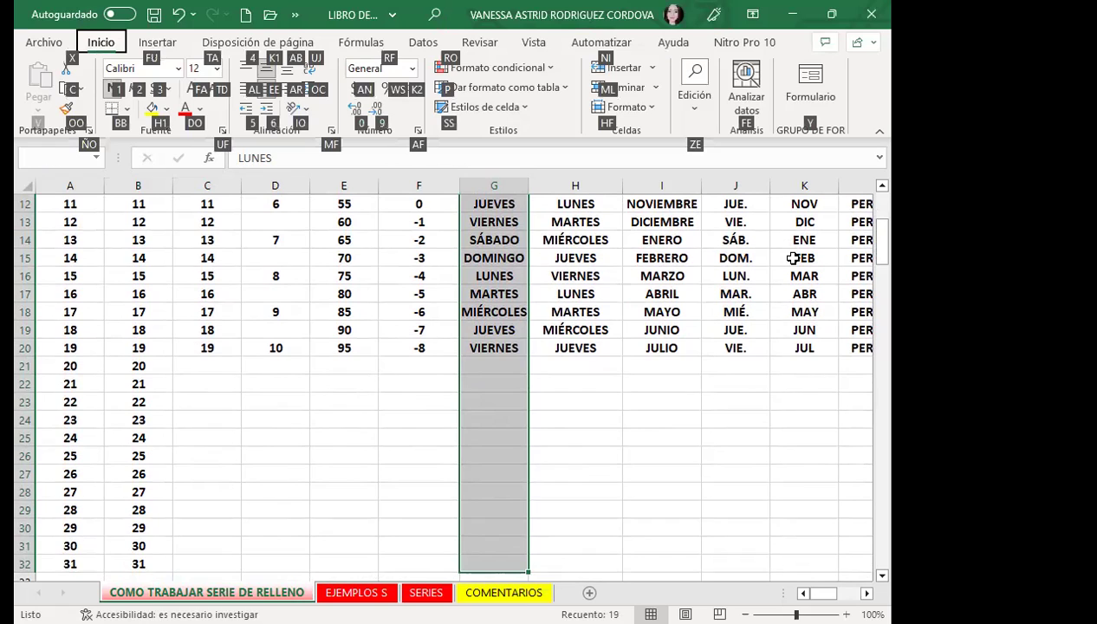
{"action": "key", "text": "z"}
{"action": "key", "text": "e"}
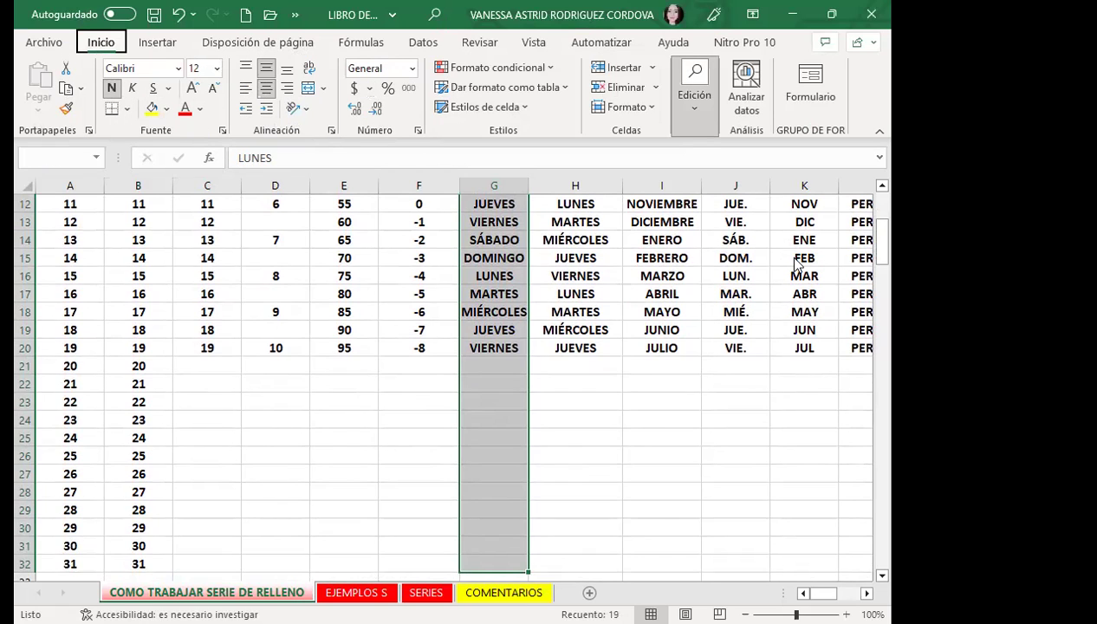
{"action": "key", "text": "g"}
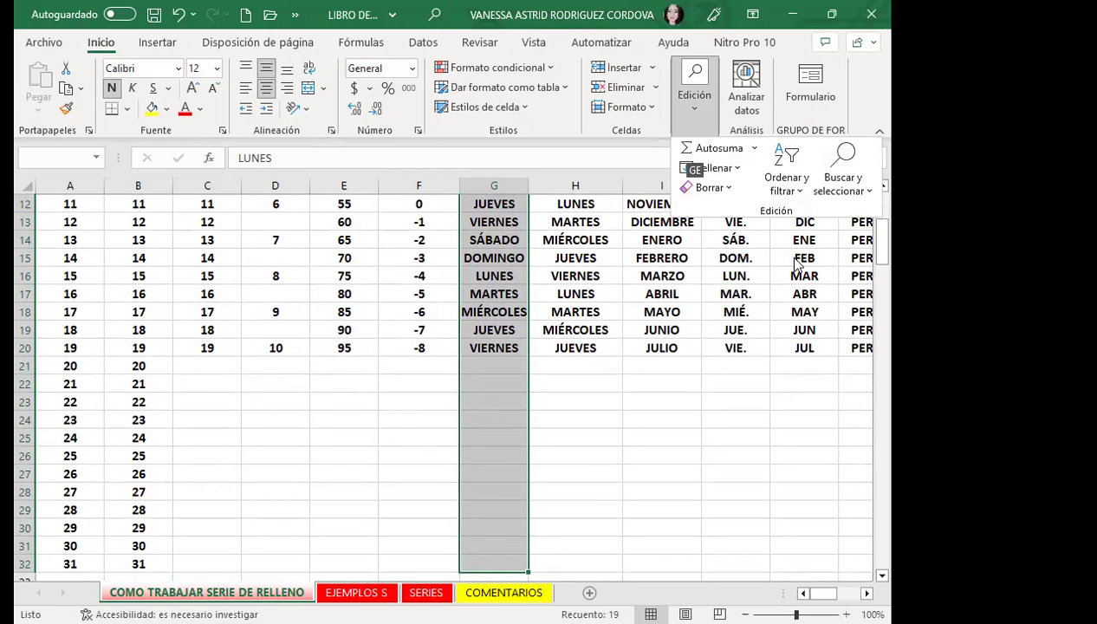
{"action": "key", "text": "e"}
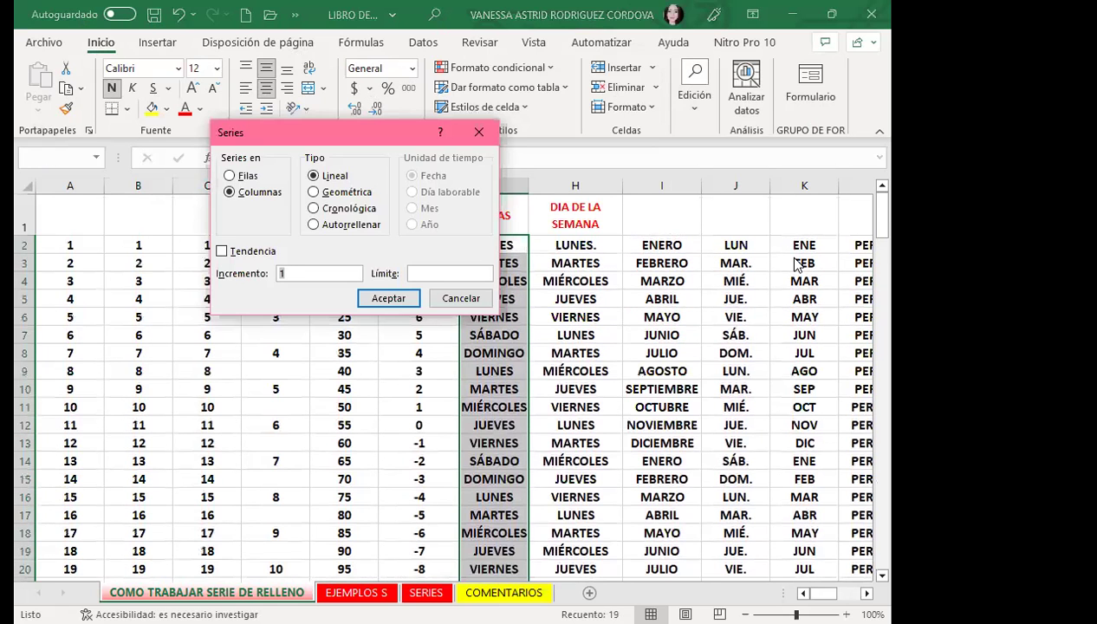
{"action": "key", "text": "Tab"}
{"action": "key", "text": "Tab"}
{"action": "key", "text": "Tab"}
{"action": "key", "text": "Tab"}
{"action": "key", "text": "Tab"}
{"action": "key", "text": "Tab"}
{"action": "key", "text": "Down"}
{"action": "key", "text": "Down"}
{"action": "key", "text": "Down"}
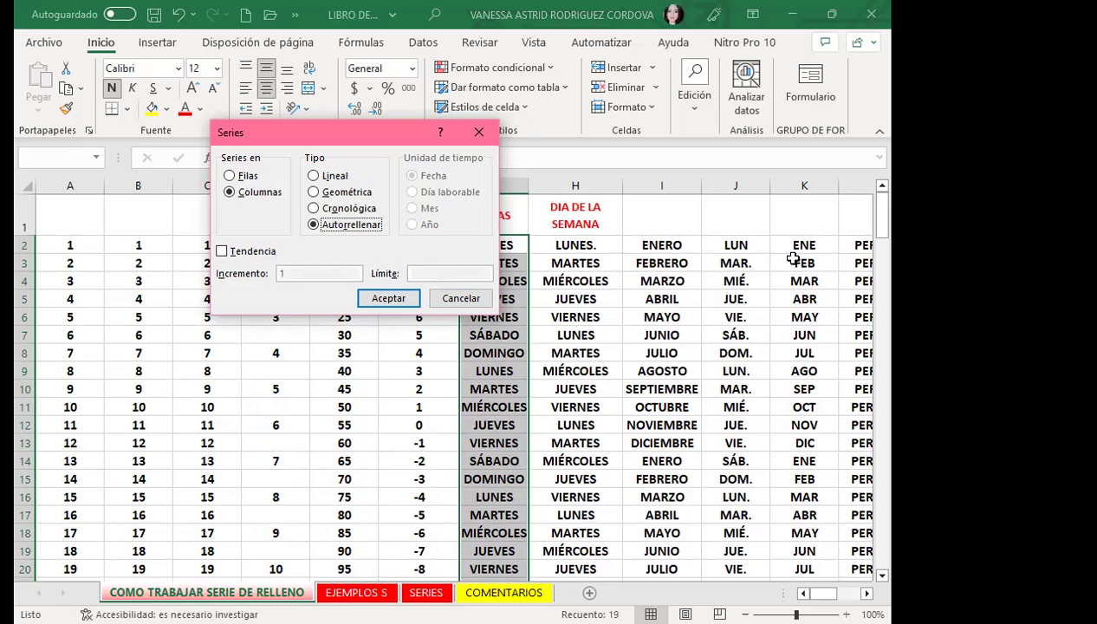
{"action": "key", "text": "Return"}
{"action": "key", "text": "Down"}
{"action": "key", "text": "Down"}
{"action": "key", "text": "Down"}
{"action": "key", "text": "Down"}
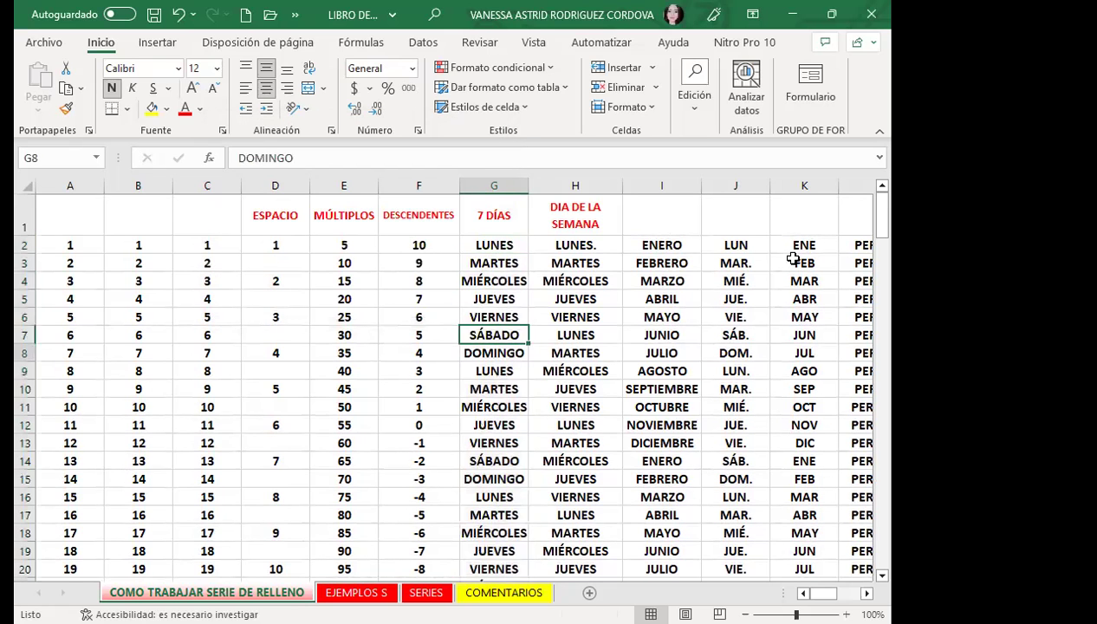
{"action": "key", "text": "Down"}
{"action": "key", "text": "Down"}
{"action": "key", "text": "Down"}
{"action": "key", "text": "Down"}
{"action": "key", "text": "Down"}
{"action": "key", "text": "Down"}
{"action": "key", "text": "Up"}
{"action": "key", "text": "Up"}
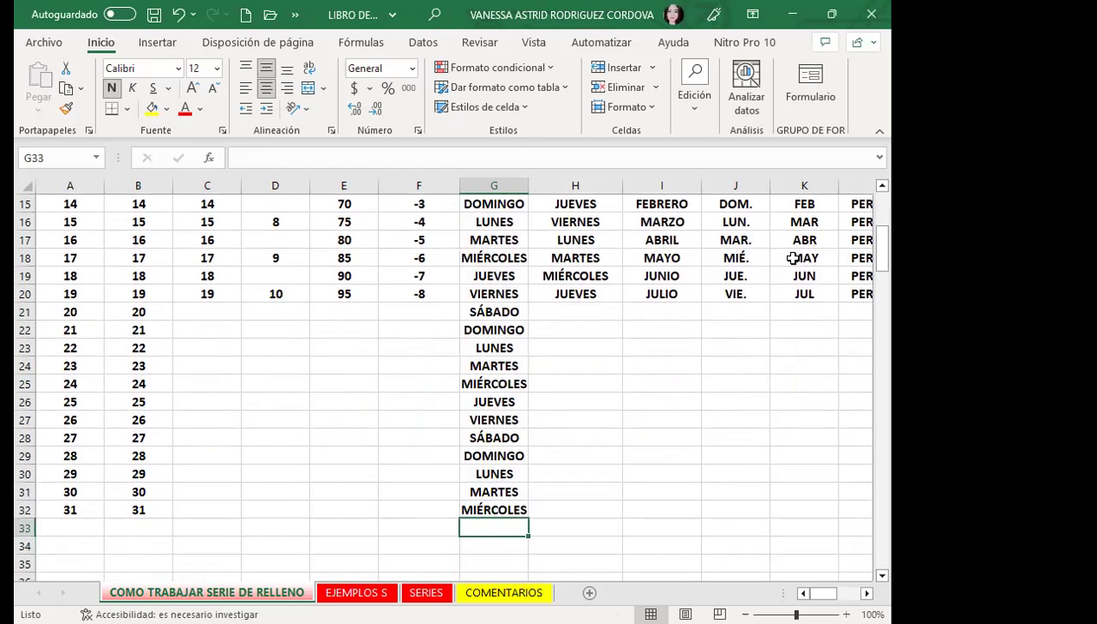
{"action": "key", "text": "Up"}
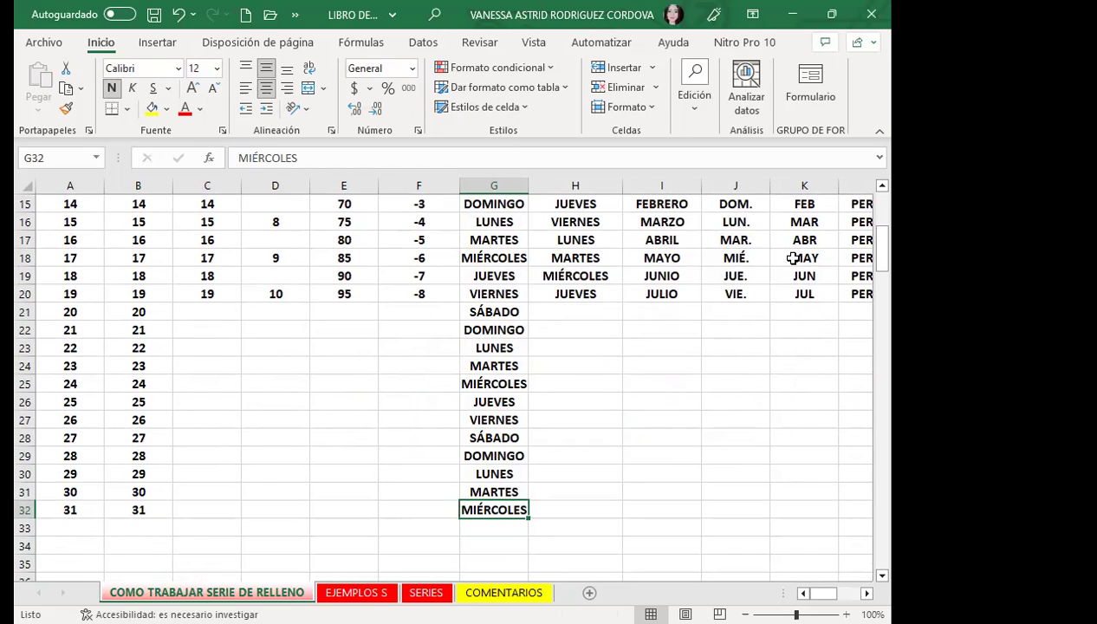
{"action": "key", "text": "Up"}
{"action": "key", "text": "Up"}
{"action": "key", "text": "Up"}
{"action": "key", "text": "Up"}
{"action": "key", "text": "Up"}
{"action": "key", "text": "Up"}
{"action": "key", "text": "Up"}
{"action": "key", "text": "Up"}
{"action": "key", "text": "Up"}
{"action": "key", "text": "Up"}
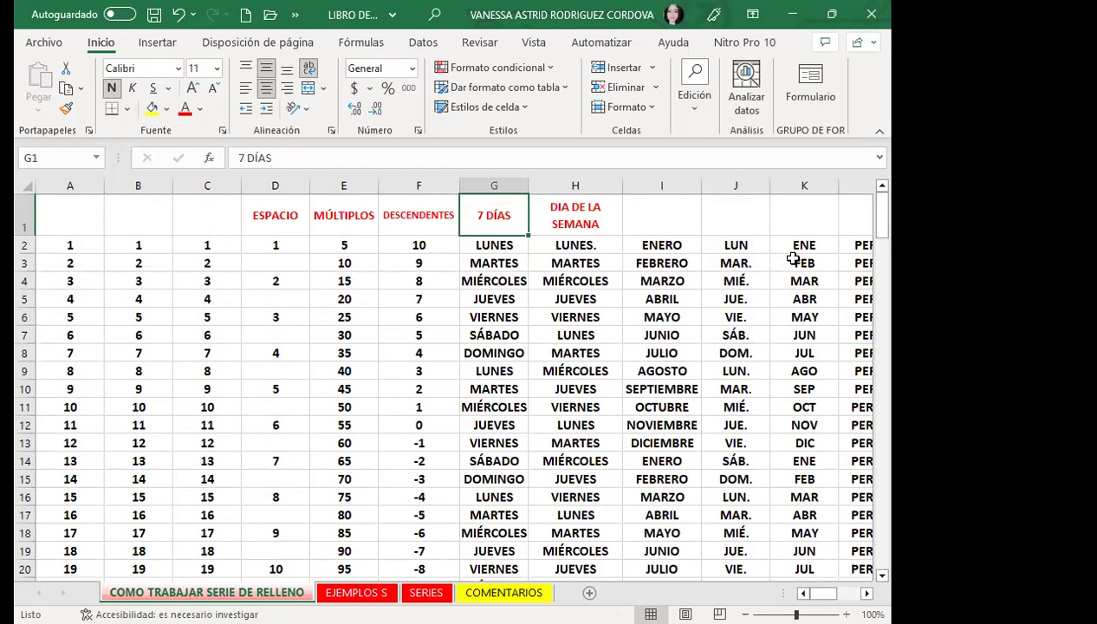
Select the DÍA NORMAL dates in column O from O2 down to row 28
{"action": "key", "text": "Down"}
{"action": "key", "text": "Right"}
{"action": "key", "text": "Right"}
{"action": "key", "text": "Right"}
{"action": "key", "text": "Right"}
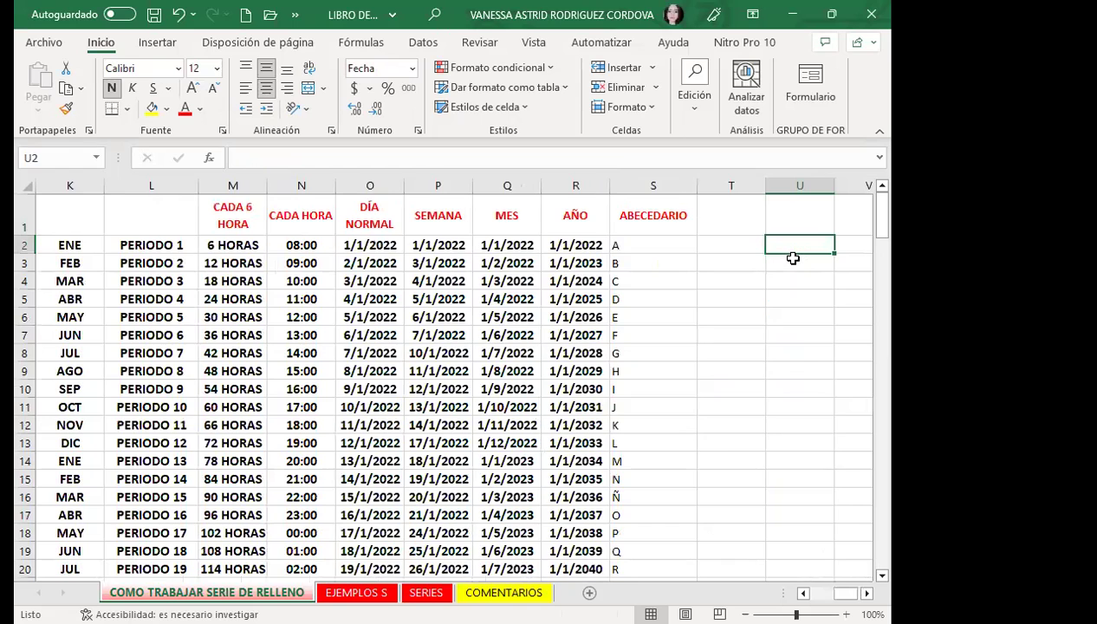
{"action": "key", "text": "Left"}
{"action": "key", "text": "Left"}
{"action": "key", "text": "Left"}
{"action": "key", "text": "Left"}
{"action": "key", "text": "Left"}
{"action": "key", "text": "Left"}
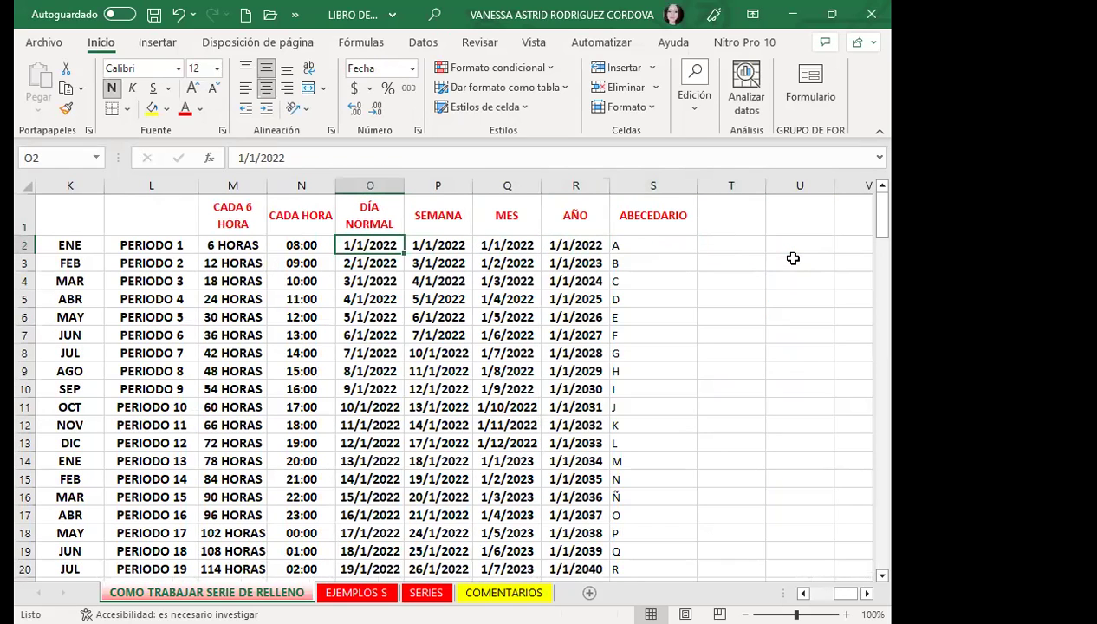
{"action": "key", "text": "shift+Down"}
{"action": "key", "text": "shift+Down"}
{"action": "key", "text": "shift+Down"}
{"action": "key", "text": "shift+Down"}
{"action": "key", "text": "shift+Down"}
{"action": "key", "text": "shift+Down"}
{"action": "key", "text": "shift+Down"}
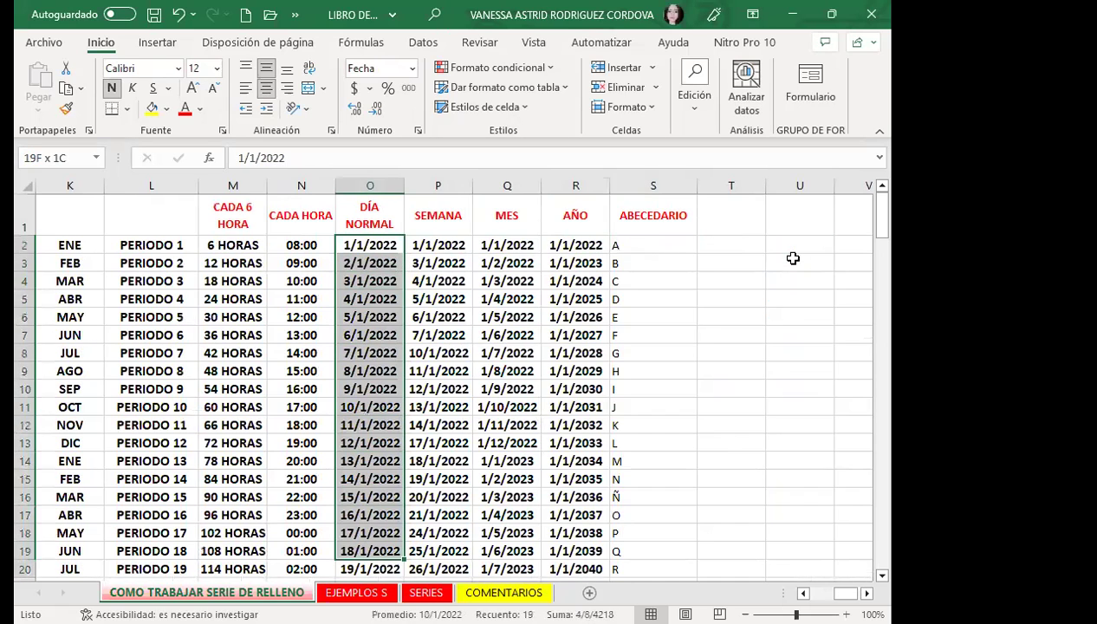
{"action": "key", "text": "shift+Down"}
{"action": "key", "text": "shift+Down"}
{"action": "key", "text": "shift+Down"}
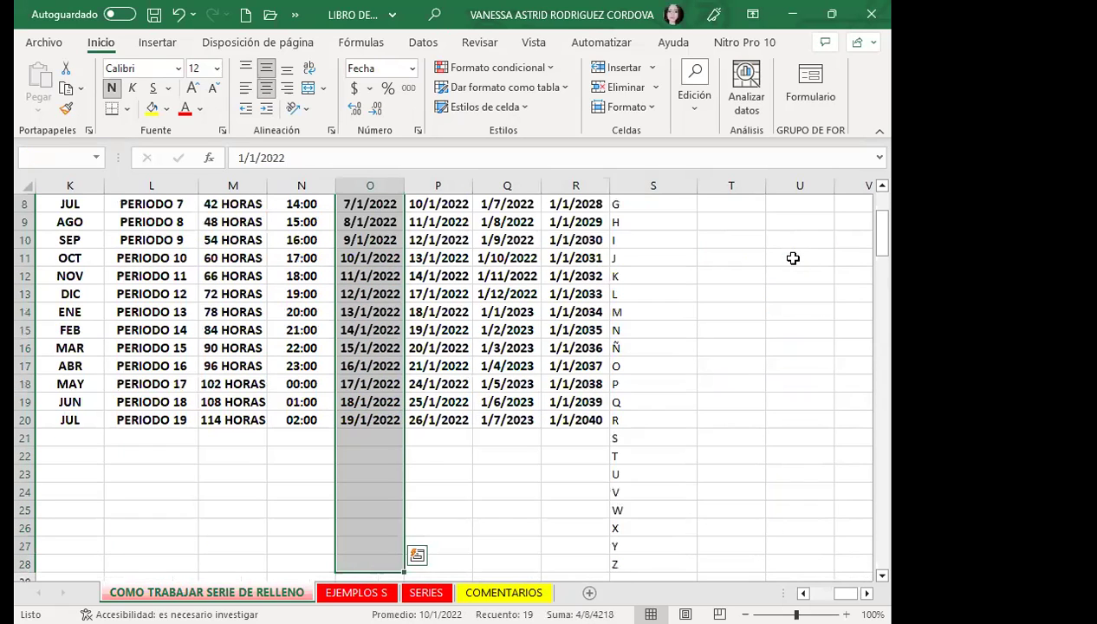
Fill a chronological daily date series with increment 1, reaching 27/1/2022 in row 28
{"action": "key", "text": "alt"}
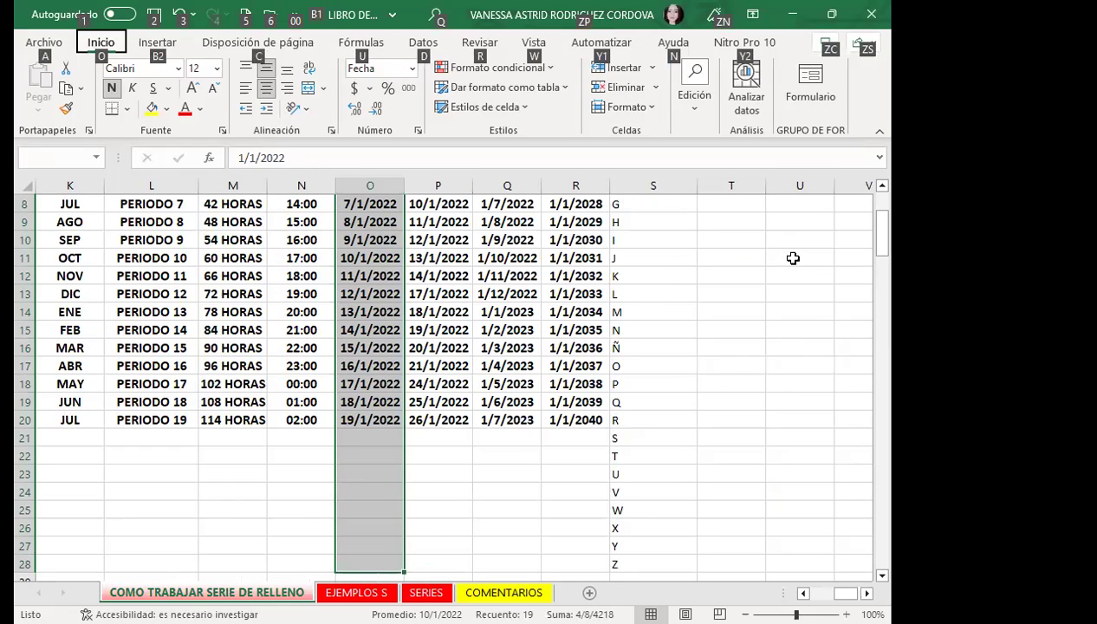
{"action": "key", "text": "o"}
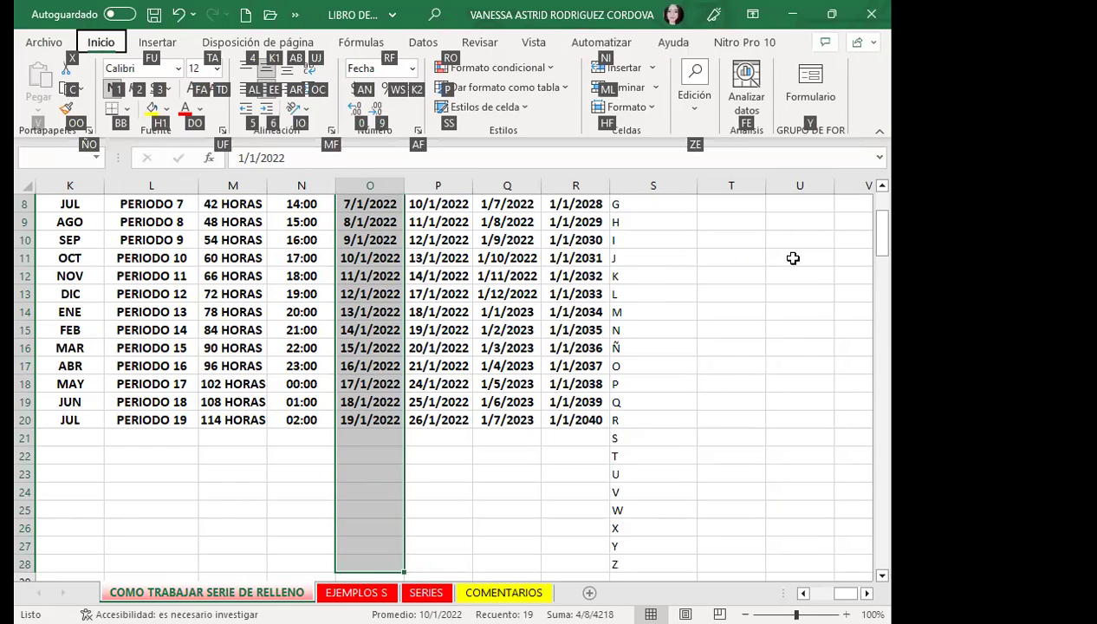
{"action": "key", "text": "z"}
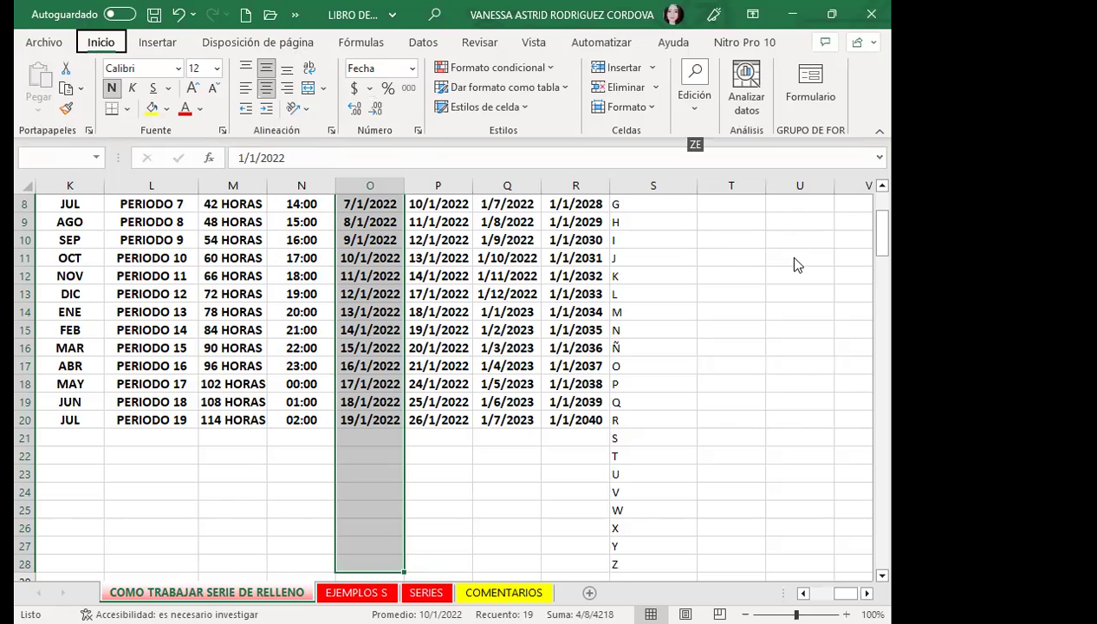
{"action": "key", "text": "e"}
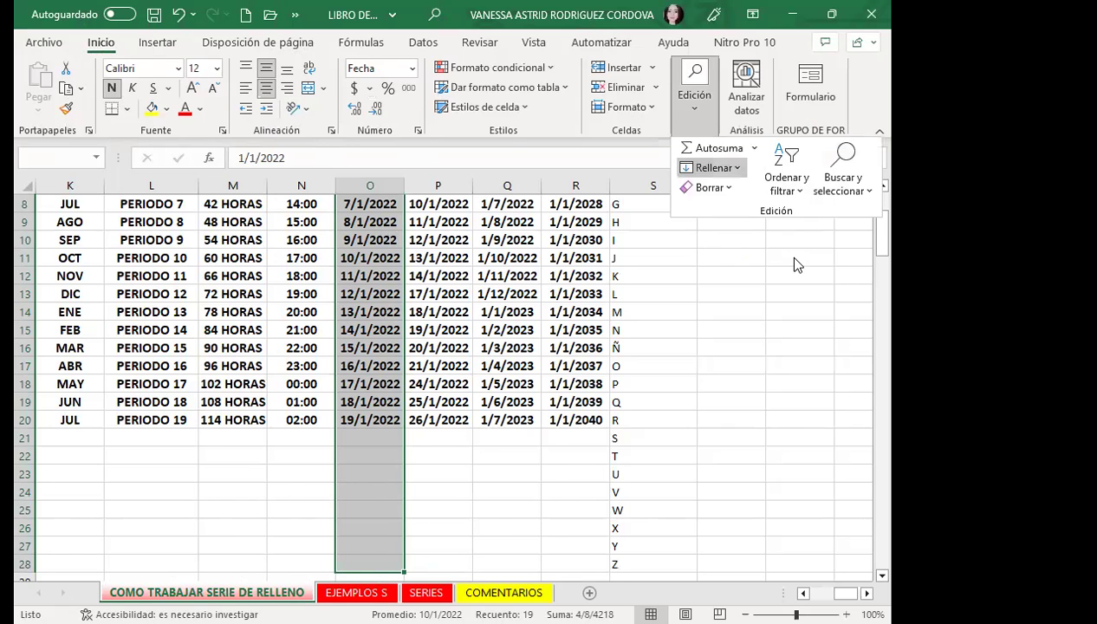
{"action": "key", "text": "Return"}
{"action": "key", "text": "s"}
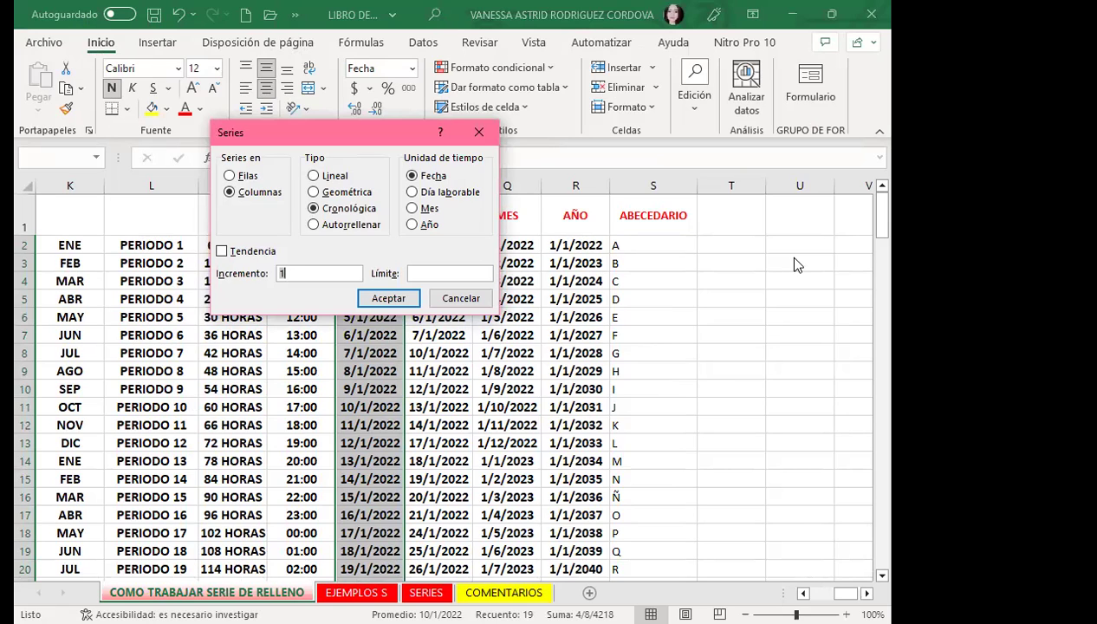
{"action": "key", "text": "Tab"}
{"action": "key", "text": "Tab"}
{"action": "key", "text": "Tab"}
{"action": "key", "text": "Tab"}
{"action": "key", "text": "Tab"}
{"action": "key", "text": "Tab"}
{"action": "key", "text": "Tab"}
{"action": "key", "text": "Return"}
{"action": "key", "text": "Down"}
{"action": "key", "text": "Down"}
{"action": "key", "text": "Down"}
{"action": "key", "text": "Down"}
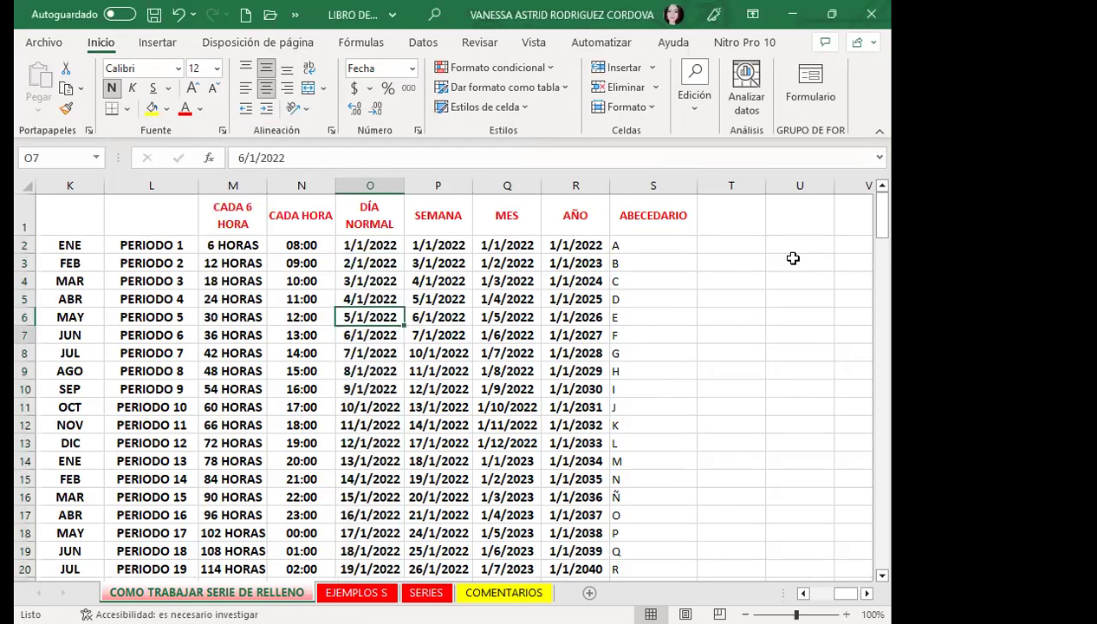
{"action": "key", "text": "Down"}
{"action": "key", "text": "Down"}
{"action": "key", "text": "Down"}
{"action": "key", "text": "Down"}
{"action": "key", "text": "Down"}
{"action": "key", "text": "Down"}
{"action": "key", "text": "Down"}
{"action": "key", "text": "Down"}
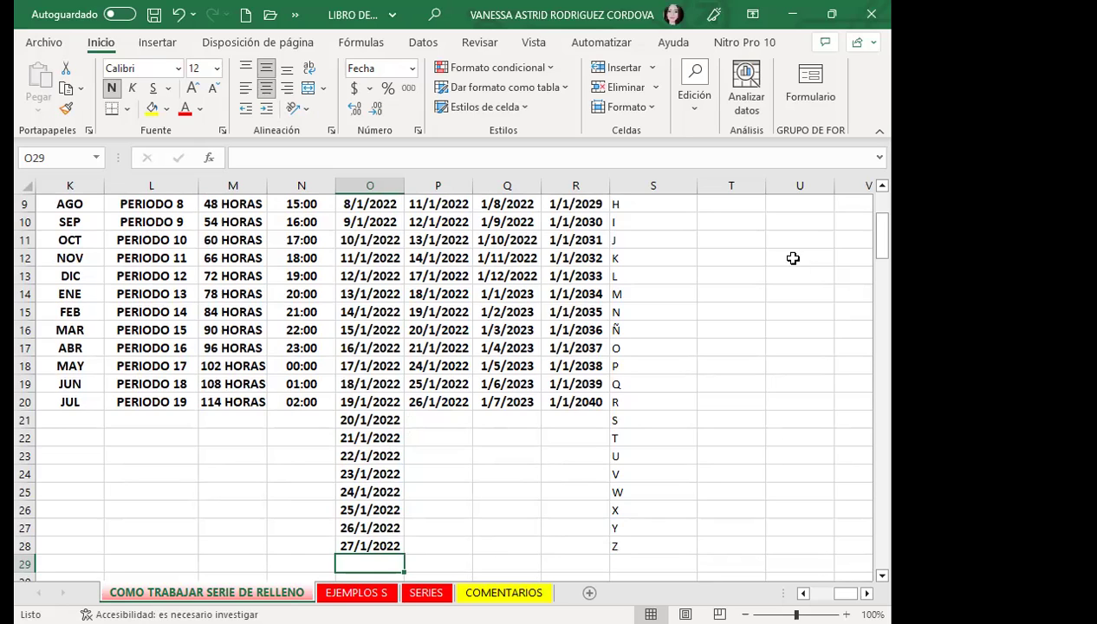
{"action": "key", "text": "Up"}
{"action": "key", "text": "Up"}
{"action": "key", "text": "Up"}
{"action": "key", "text": "Up"}
{"action": "key", "text": "Up"}
{"action": "key", "text": "Up"}
{"action": "key", "text": "Up"}
{"action": "key", "text": "Up"}
{"action": "key", "text": "Up"}
{"action": "key", "text": "Up"}
{"action": "key", "text": "Up"}
{"action": "key", "text": "Up"}
{"action": "key", "text": "Up"}
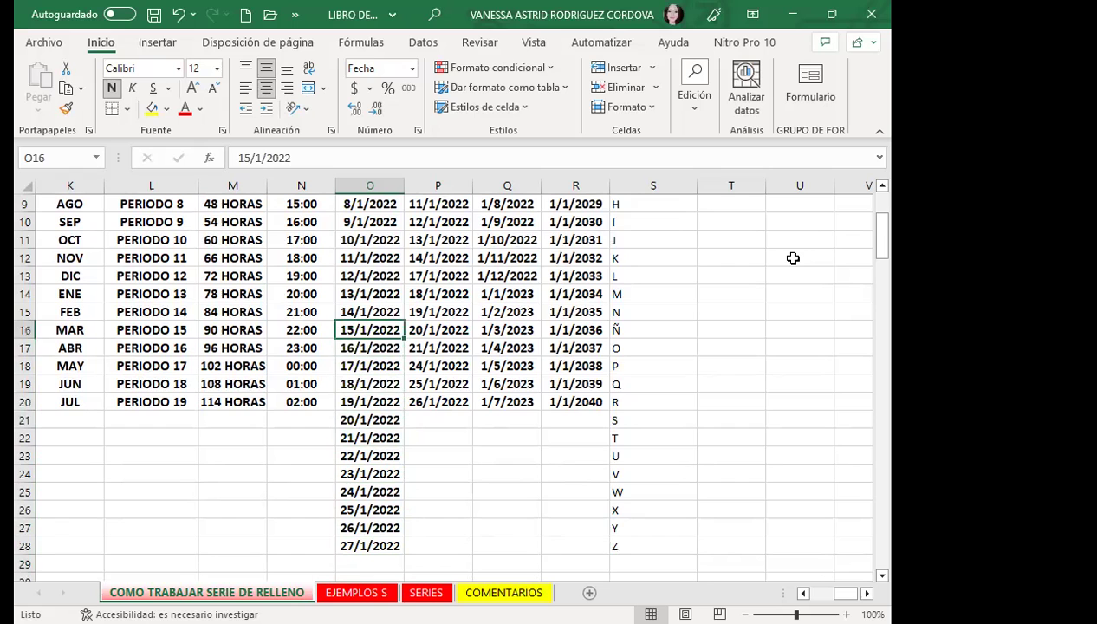
{"action": "key", "text": "Up"}
{"action": "key", "text": "Up"}
{"action": "key", "text": "Up"}
{"action": "key", "text": "Up"}
{"action": "key", "text": "Up"}
{"action": "key", "text": "Up"}
Select the SEMANA dates in column P from P2 down to P29
{"action": "key", "text": "Down"}
{"action": "key", "text": "Right"}
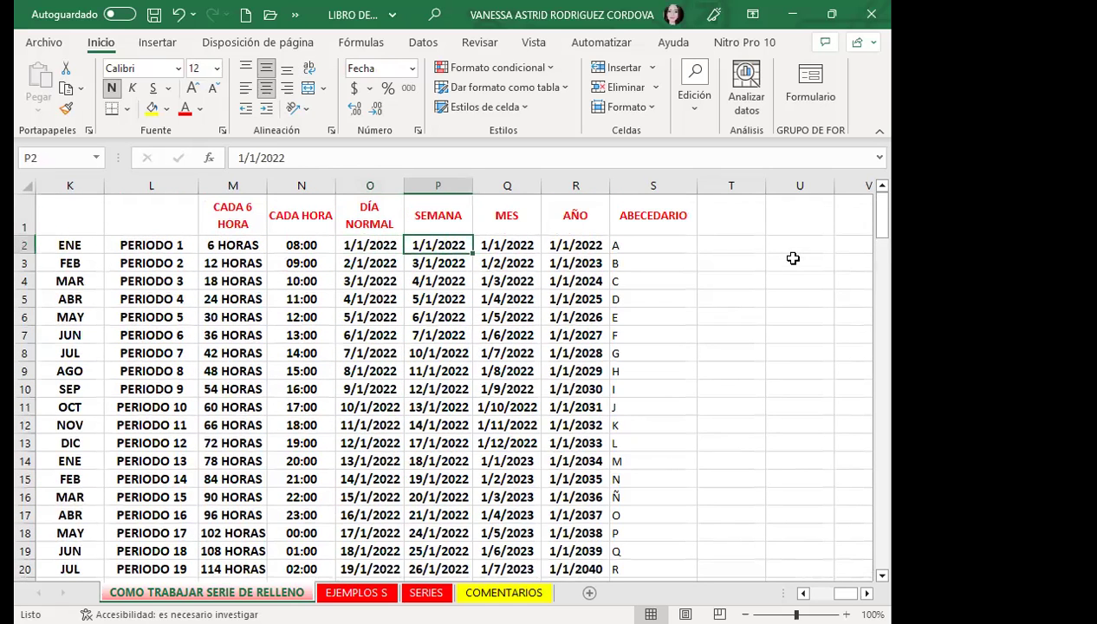
{"action": "key", "text": "shift+Down"}
{"action": "key", "text": "shift+Down"}
{"action": "key", "text": "shift+Down"}
{"action": "key", "text": "shift+Down"}
{"action": "key", "text": "shift+Down"}
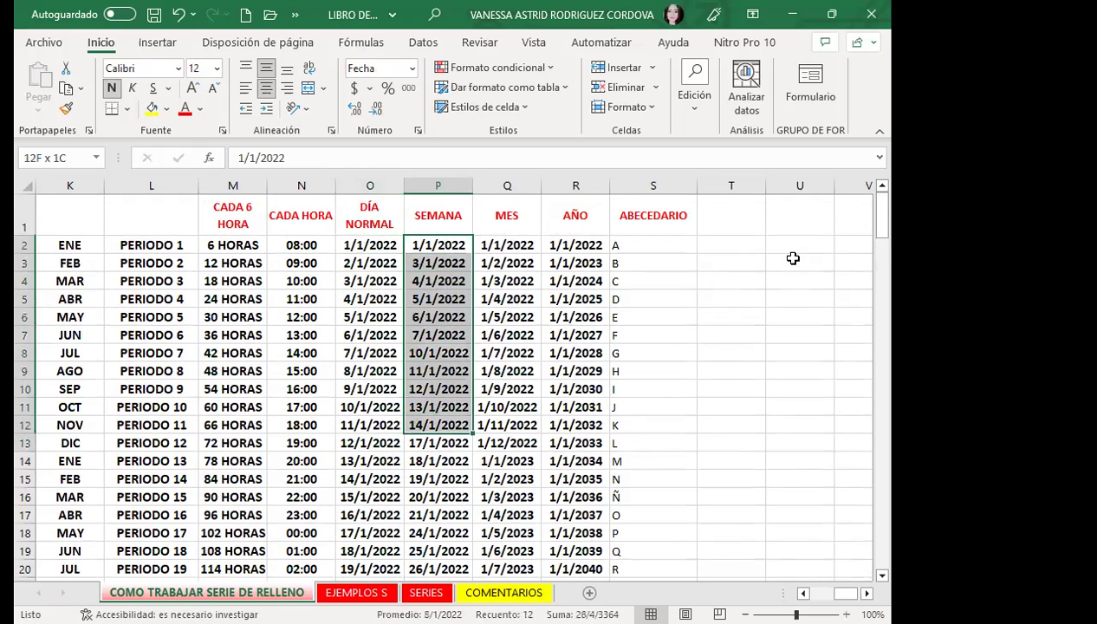
{"action": "key", "text": "shift+Down"}
{"action": "key", "text": "shift+Down"}
{"action": "key", "text": "shift+Down"}
{"action": "key", "text": "shift+Down"}
{"action": "key", "text": "shift+Down"}
{"action": "key", "text": "shift+Down"}
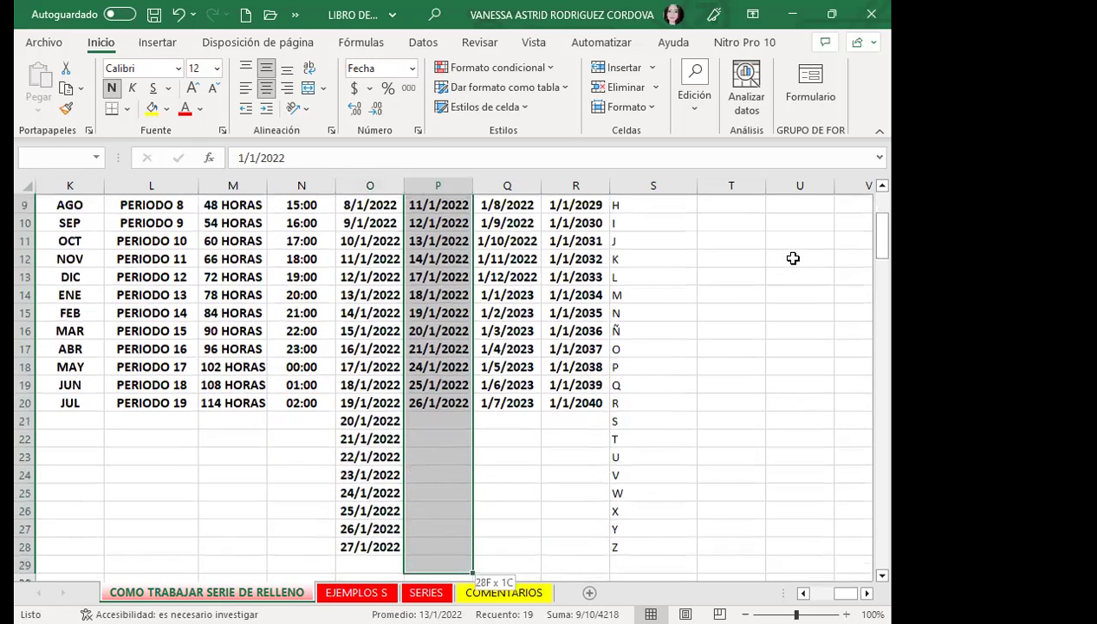
Fill a chronological Día laborable date series with increment 2 via Fill > Series
{"action": "key", "text": "alt"}
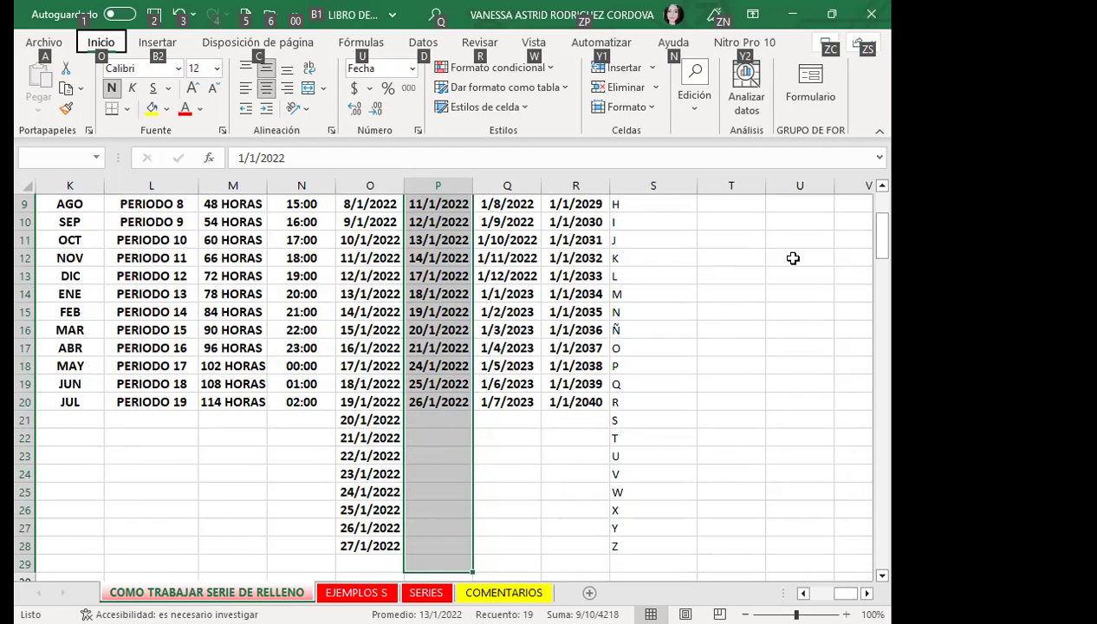
{"action": "key", "text": "o"}
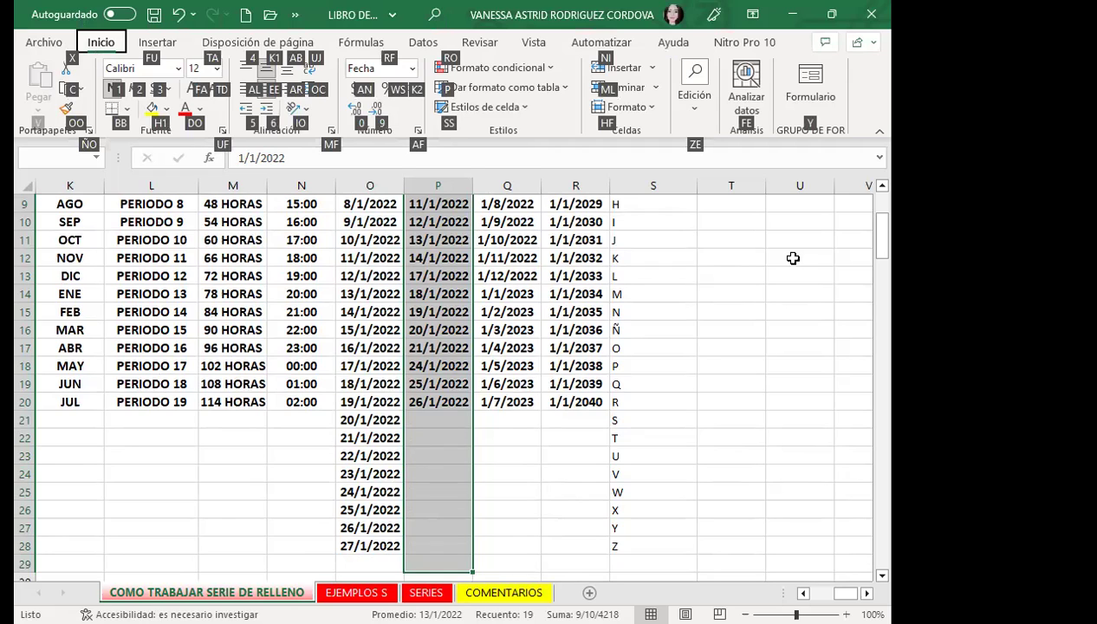
{"action": "key", "text": "z"}
{"action": "key", "text": "e"}
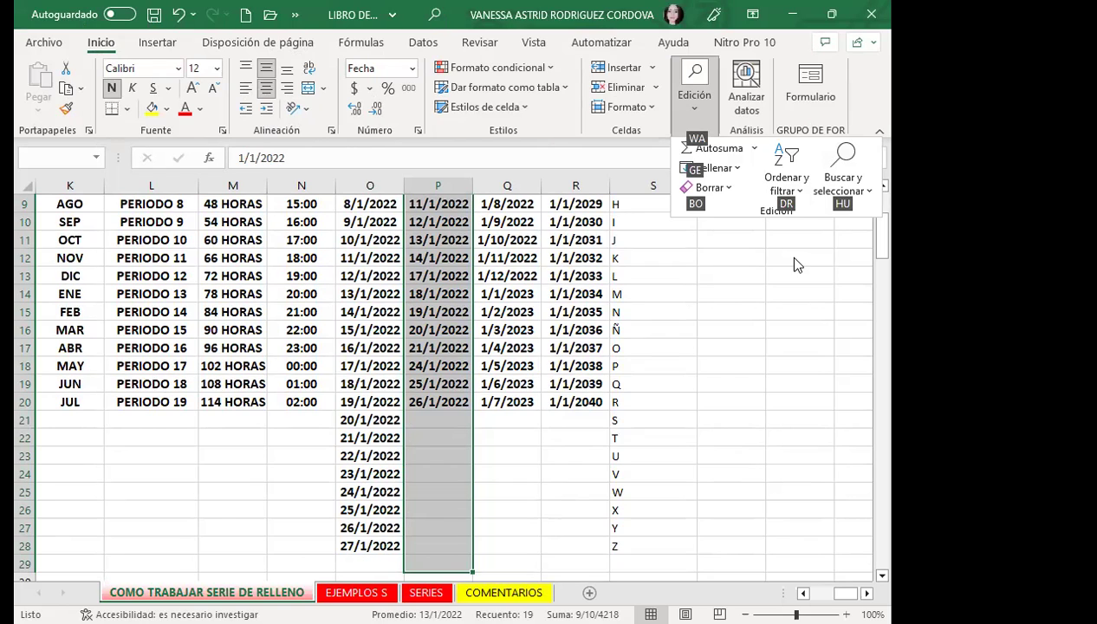
{"action": "key", "text": "g"}
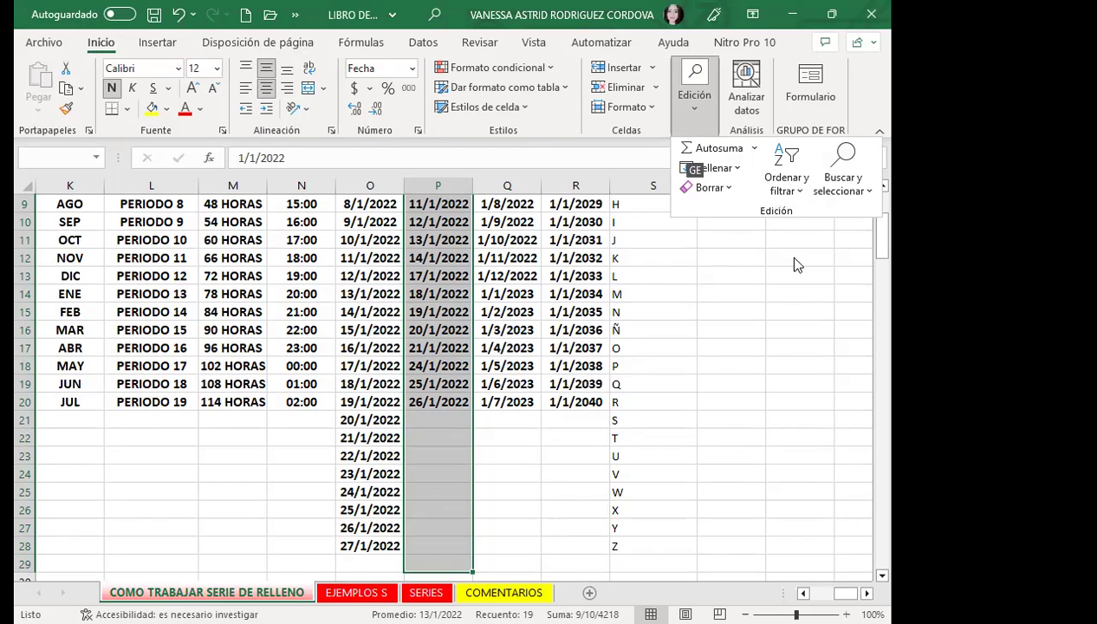
{"action": "key", "text": "e"}
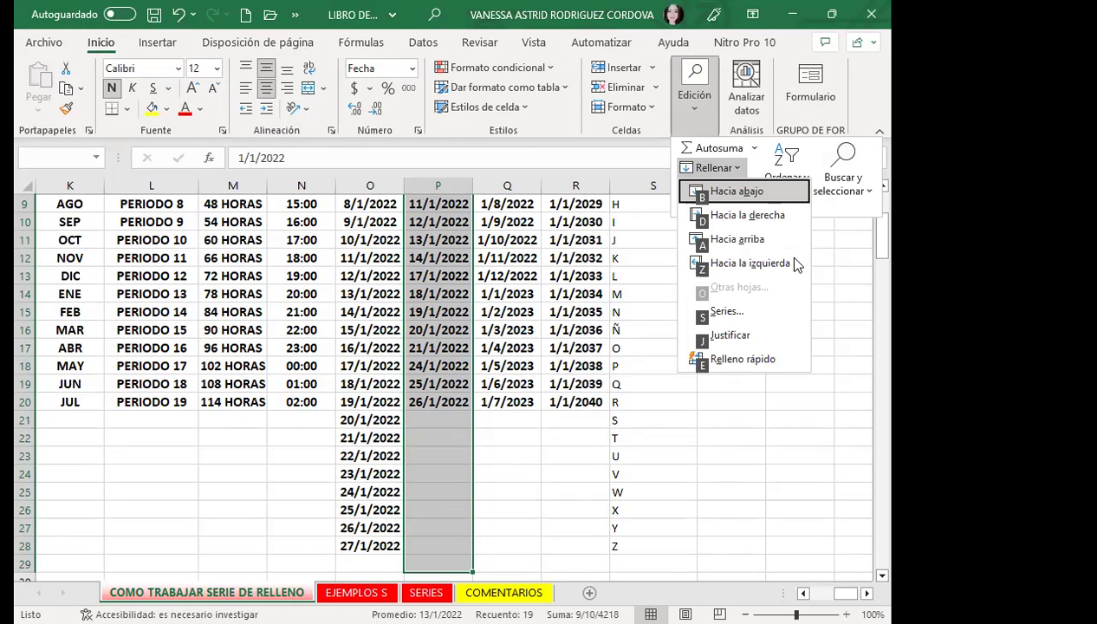
{"action": "key", "text": "s"}
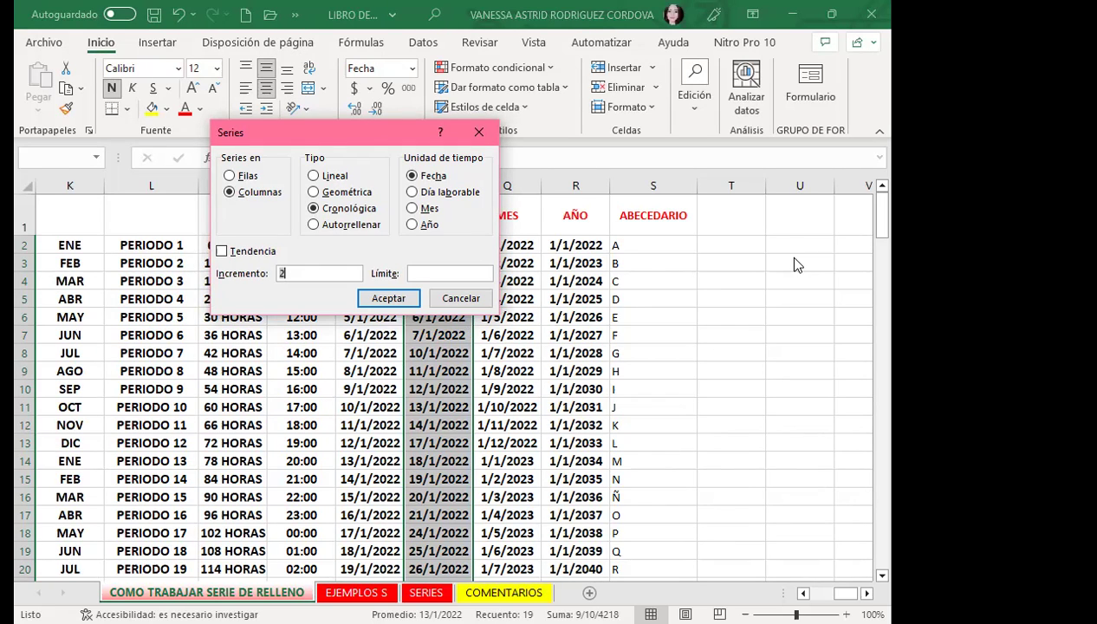
{"action": "key", "text": "Tab"}
{"action": "key", "text": "Tab"}
{"action": "key", "text": "Tab"}
{"action": "key", "text": "Tab"}
{"action": "key", "text": "Tab"}
{"action": "key", "text": "Tab"}
{"action": "key", "text": "Tab"}
{"action": "key", "text": "Down"}
{"action": "key", "text": "Return"}
{"action": "key", "text": "Down"}
{"action": "key", "text": "Down"}
{"action": "key", "text": "Down"}
{"action": "key", "text": "Down"}
{"action": "key", "text": "Down"}
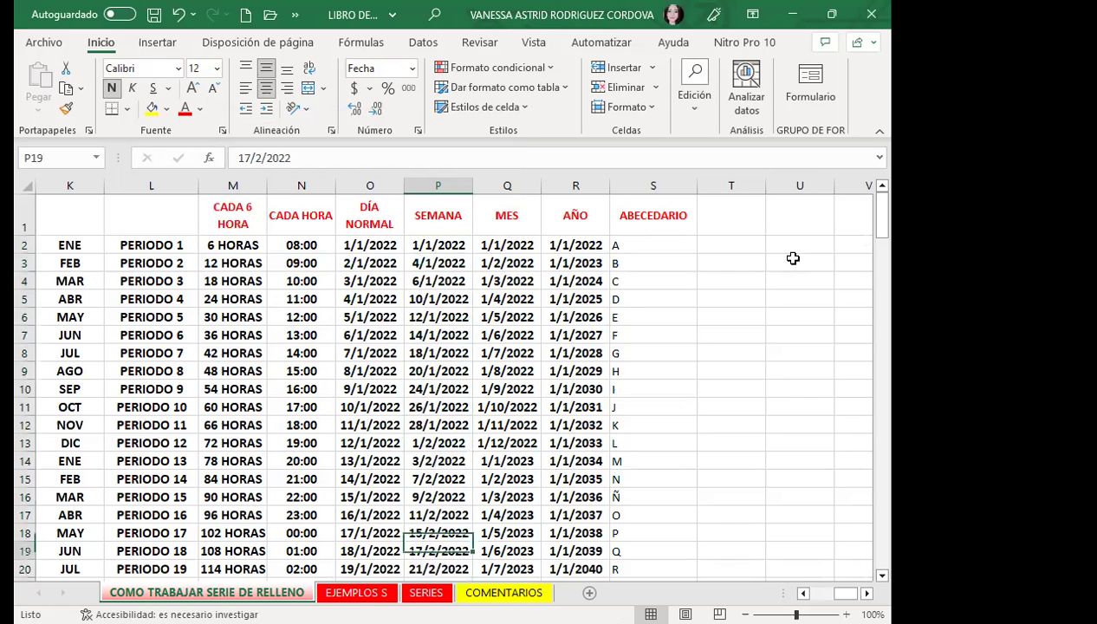
{"action": "key", "text": "Down"}
{"action": "key", "text": "Down"}
{"action": "key", "text": "Down"}
{"action": "key", "text": "Down"}
{"action": "key", "text": "Down"}
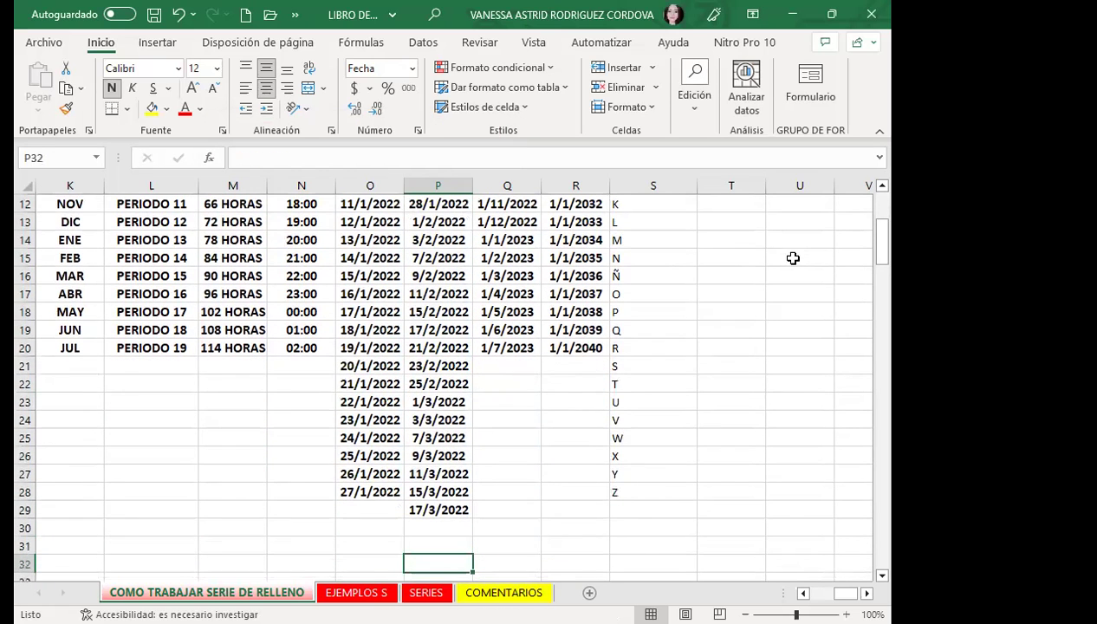
{"action": "key", "text": "Up"}
{"action": "key", "text": "Up"}
{"action": "key", "text": "Up"}
{"action": "key", "text": "Up"}
{"action": "key", "text": "Up"}
{"action": "key", "text": "Up"}
{"action": "key", "text": "Up"}
{"action": "key", "text": "Up"}
{"action": "key", "text": "Up"}
{"action": "key", "text": "Up"}
{"action": "key", "text": "Up"}
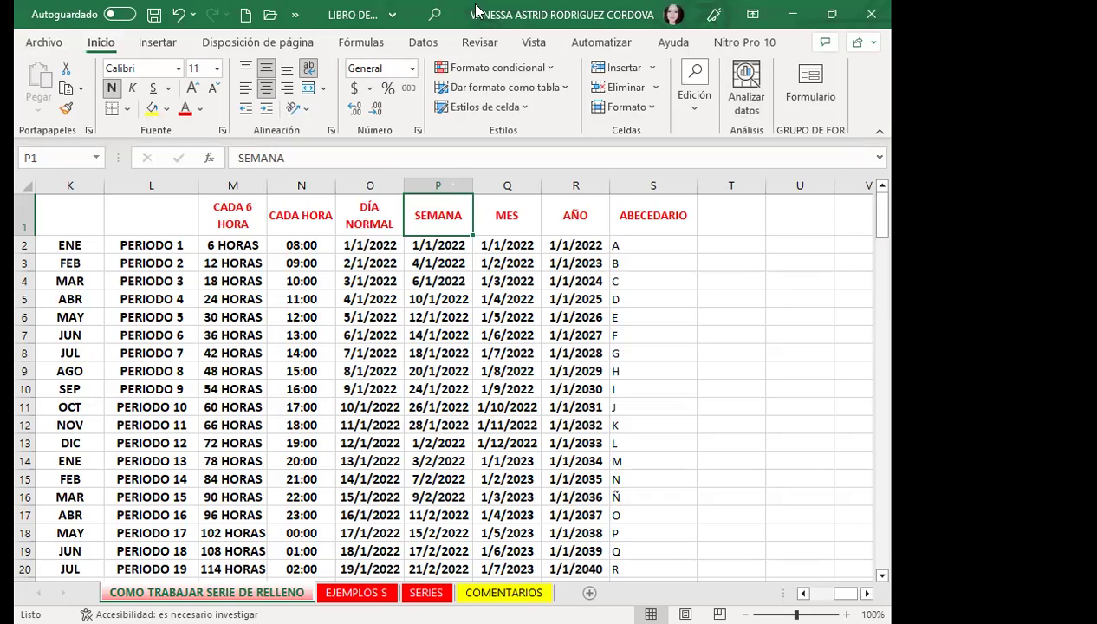
{"action": "left_click", "coordinate": [695, 96]}
{"action": "left_click", "coordinate": [708, 167]}
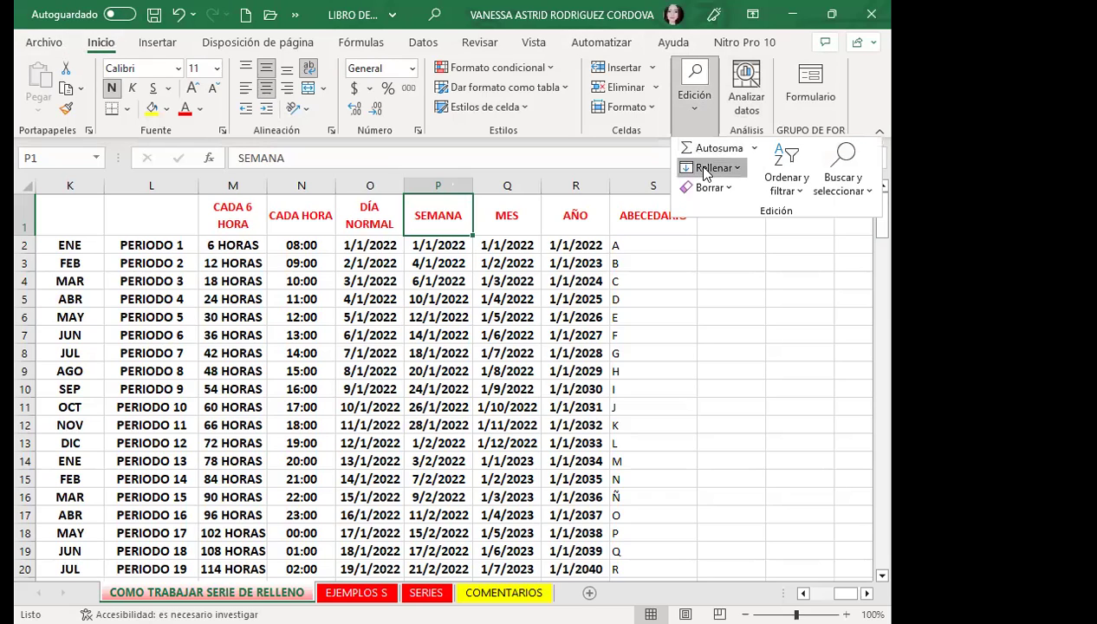
{"action": "left_click", "coordinate": [844, 383]}
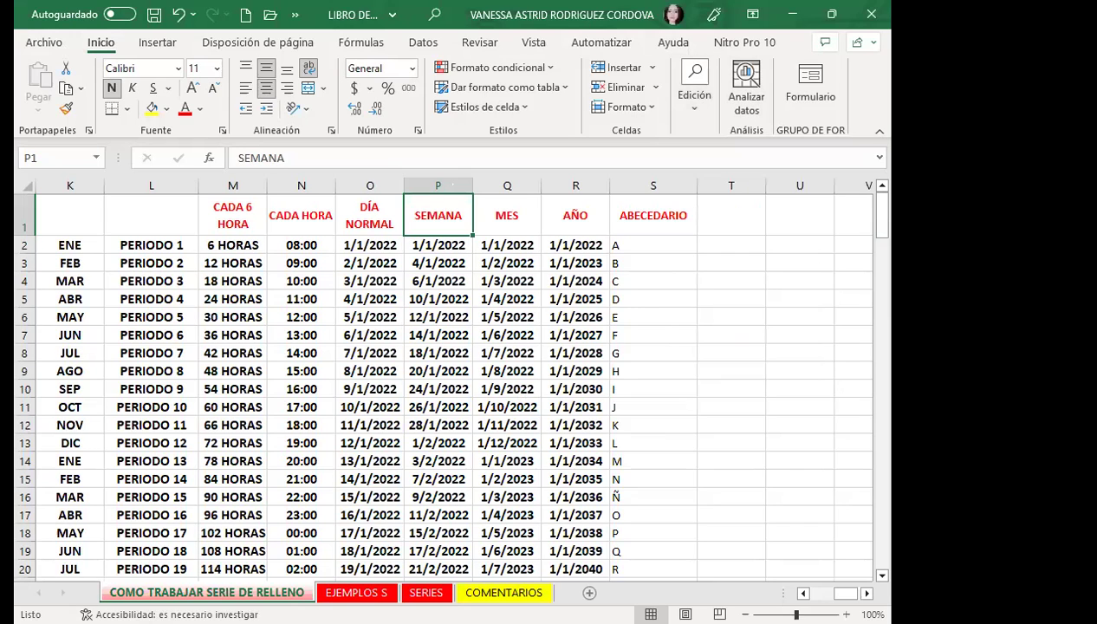